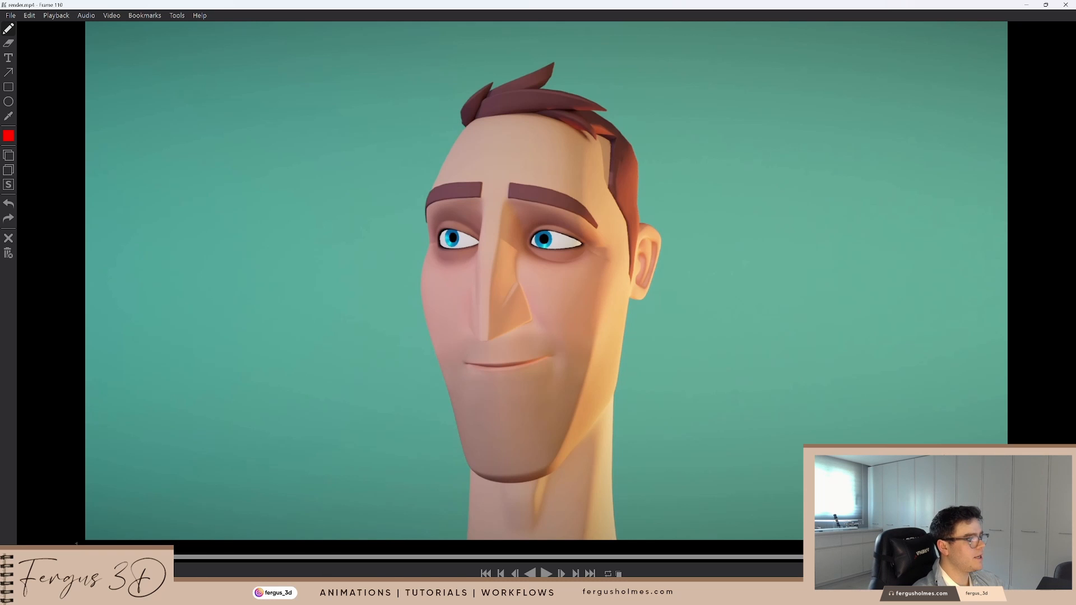
Write a red "1" beside the head on frame 7 and trace the upper eyelid edge of one eye on frame 8
key(Right)
key(Right)
key(Right)
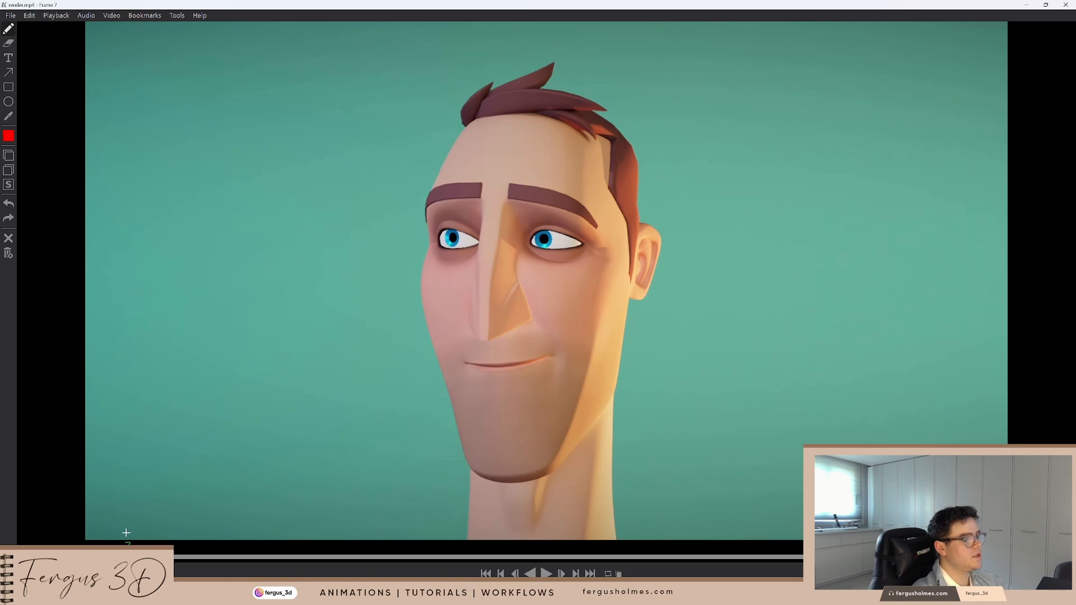
mouse_move(338, 160)
mouse_down()
mouse_move(355, 140)
mouse_move(355, 197)
mouse_move(383, 198)
mouse_up()
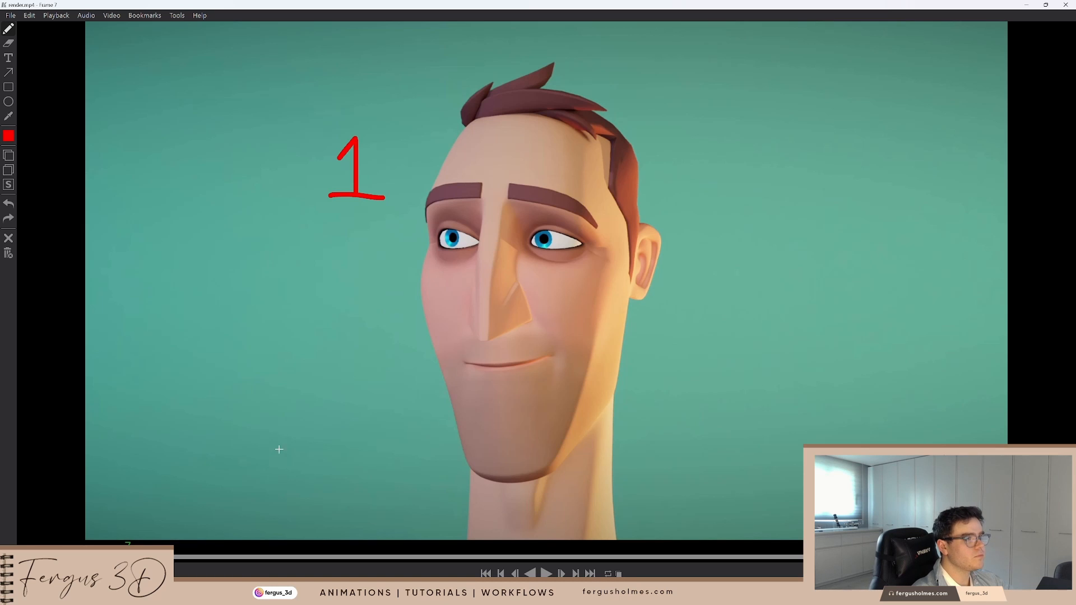
key(Right)
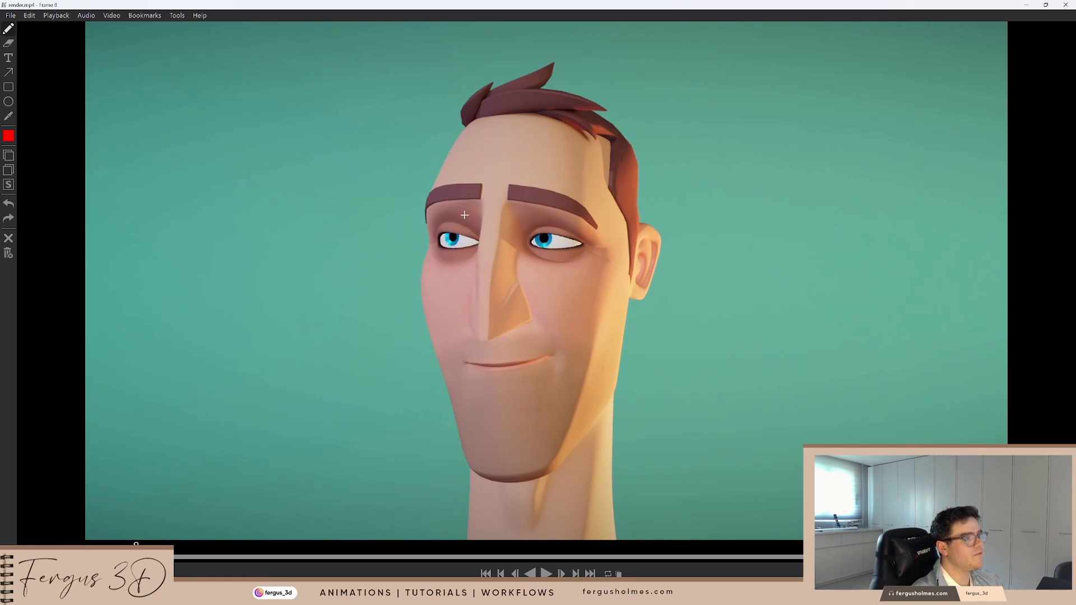
drag(435, 235, 475, 237)
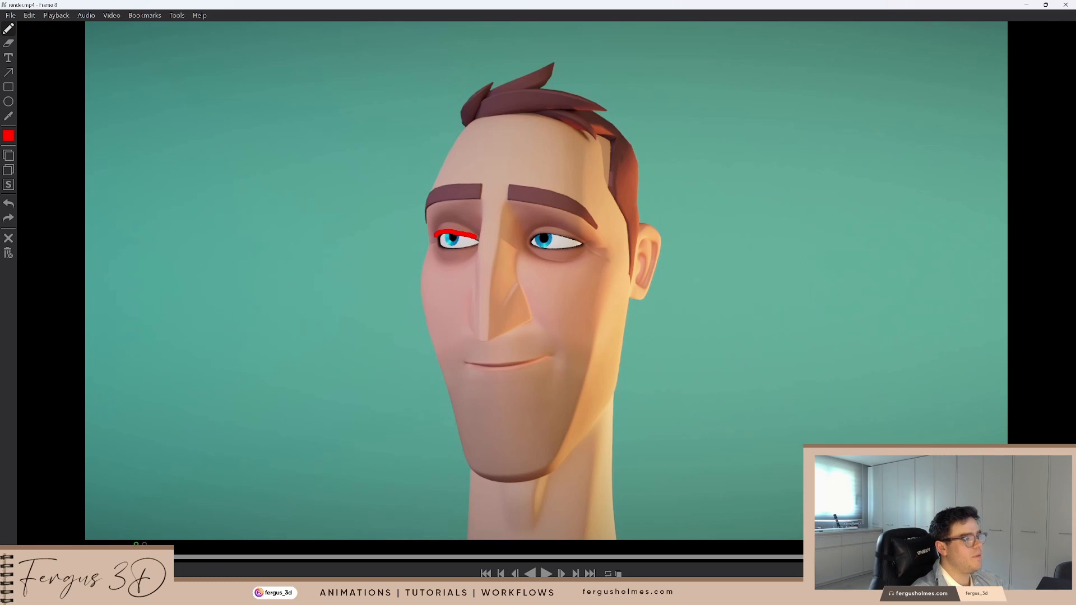
On frame 9, write "1 → 3" in red beside the head
click(145, 557)
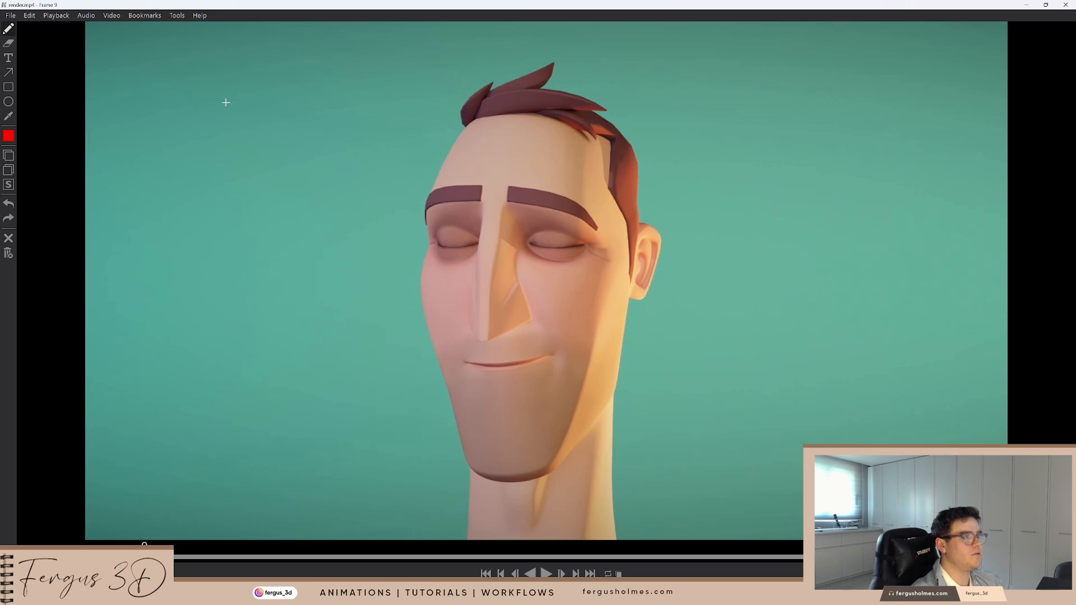
mouse_move(226, 94)
mouse_down()
mouse_move(226, 141)
mouse_move(319, 103)
mouse_move(300, 130)
mouse_up()
mouse_move(343, 88)
mouse_down()
mouse_move(354, 105)
mouse_move(340, 129)
mouse_up()
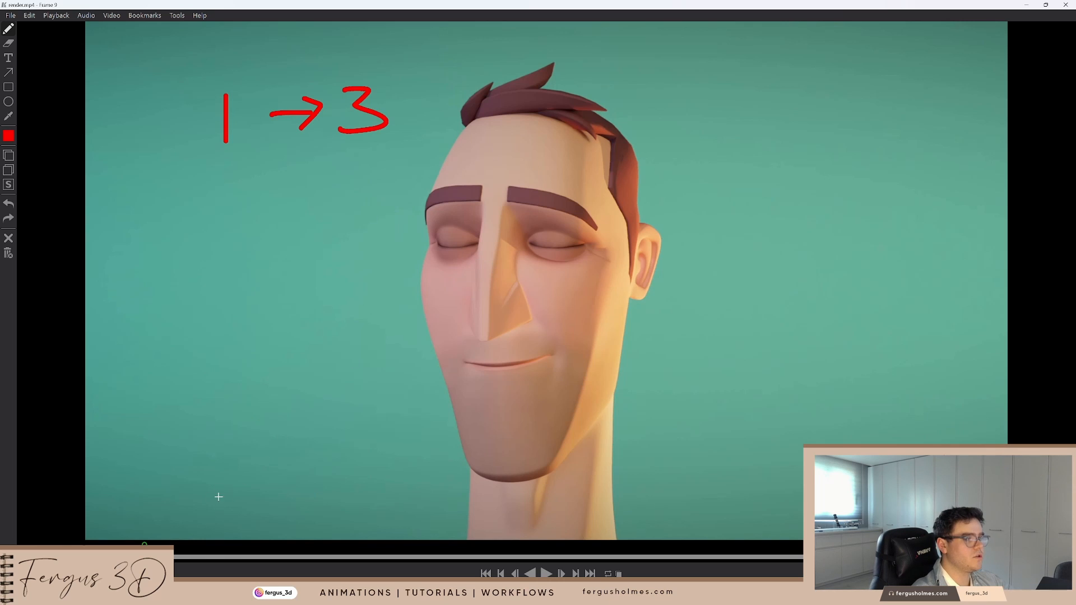
Compare frames 9 and 10 back and forth to examine the closed eyelids, brows and cheeks
key(Right)
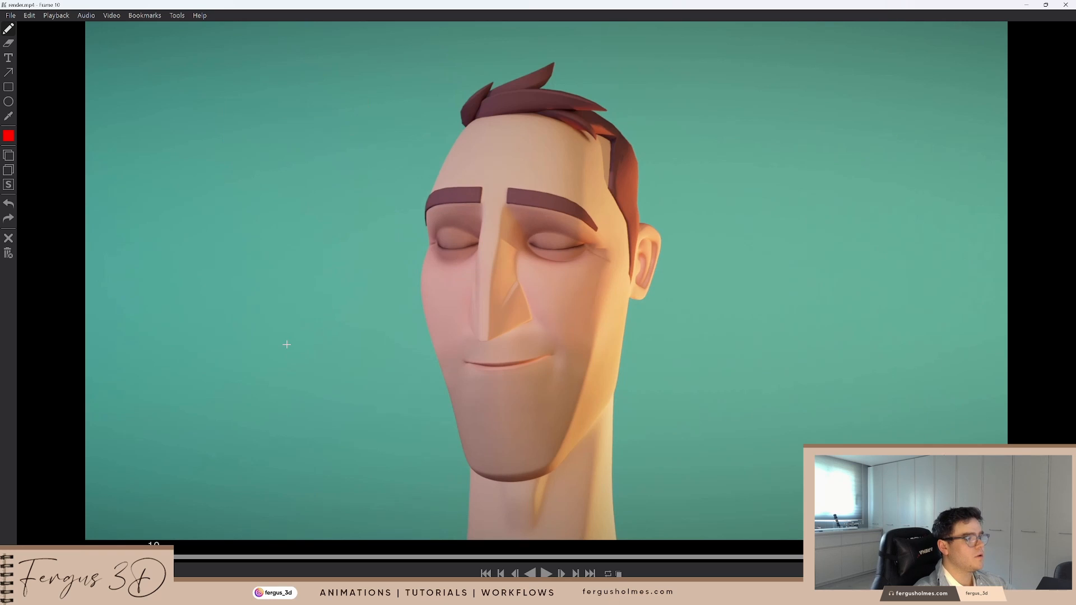
key(Left)
key(Right)
key(Left)
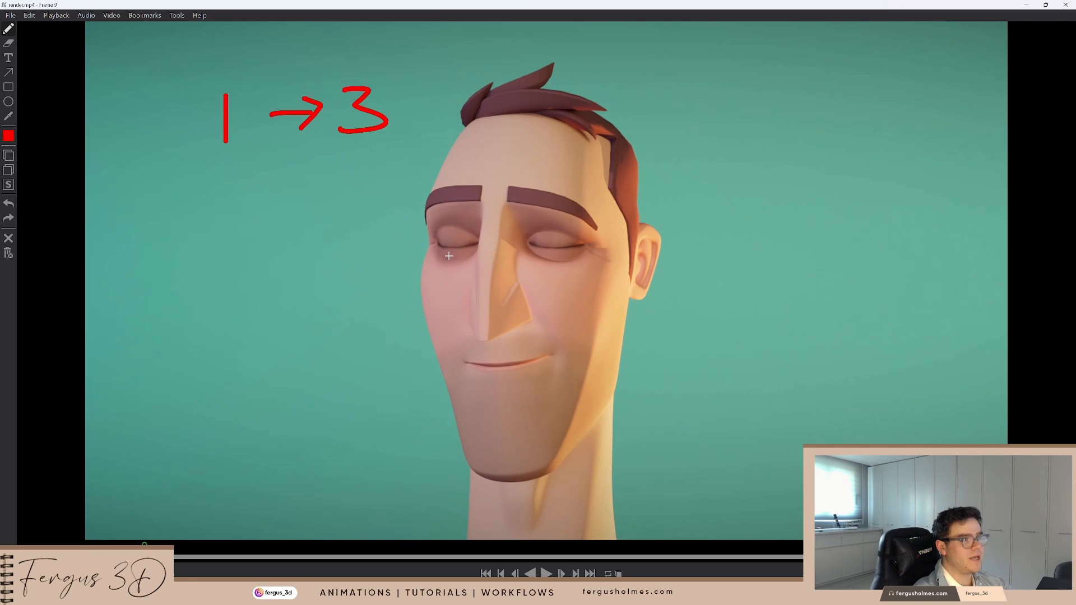
key(Right)
key(Left)
key(Right)
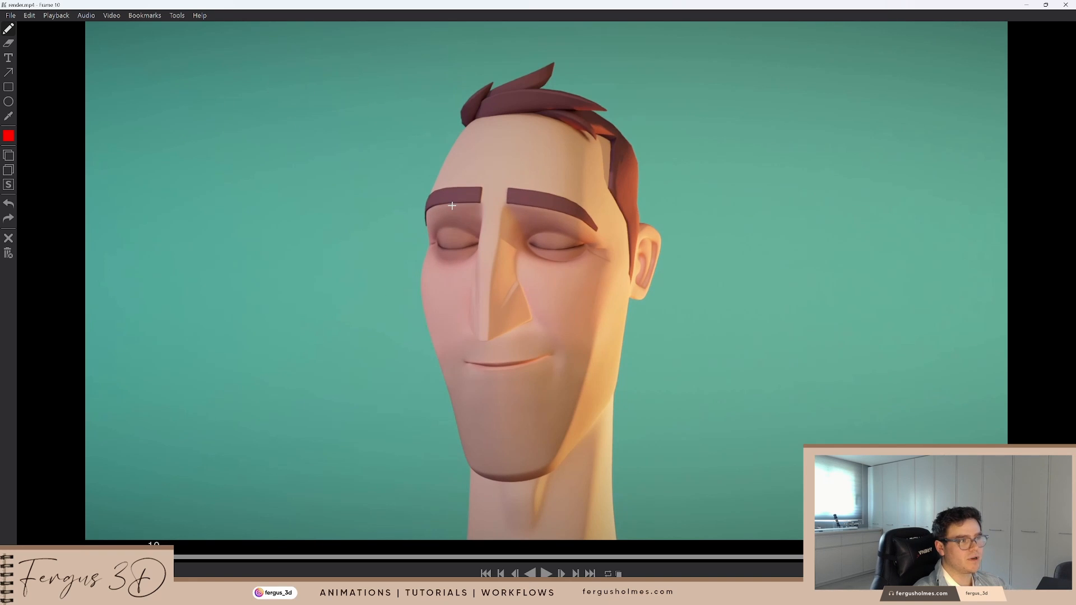
key(Left)
key(Right)
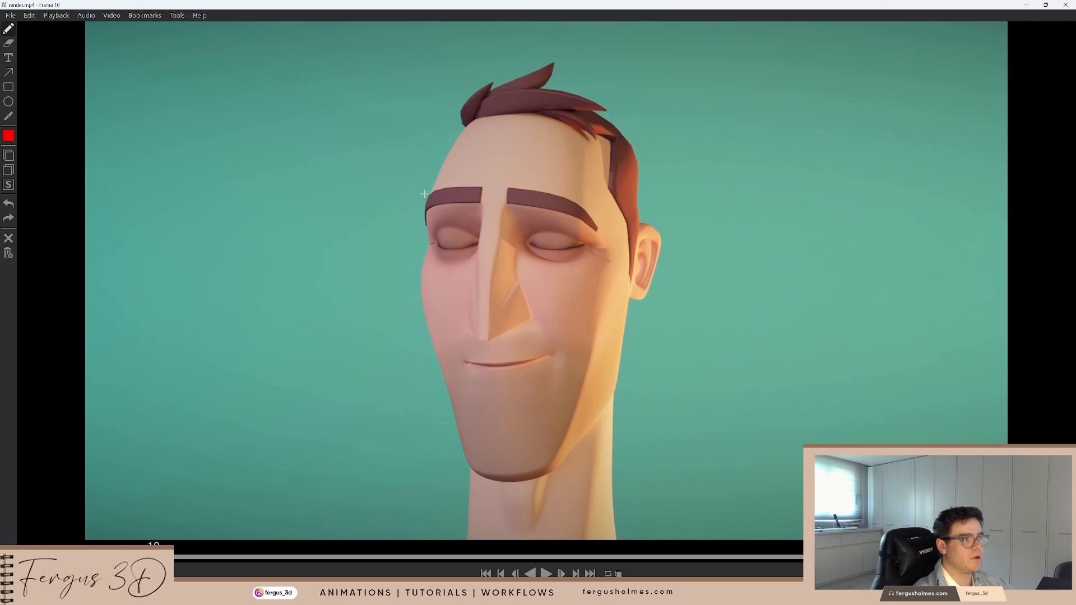
key(Left)
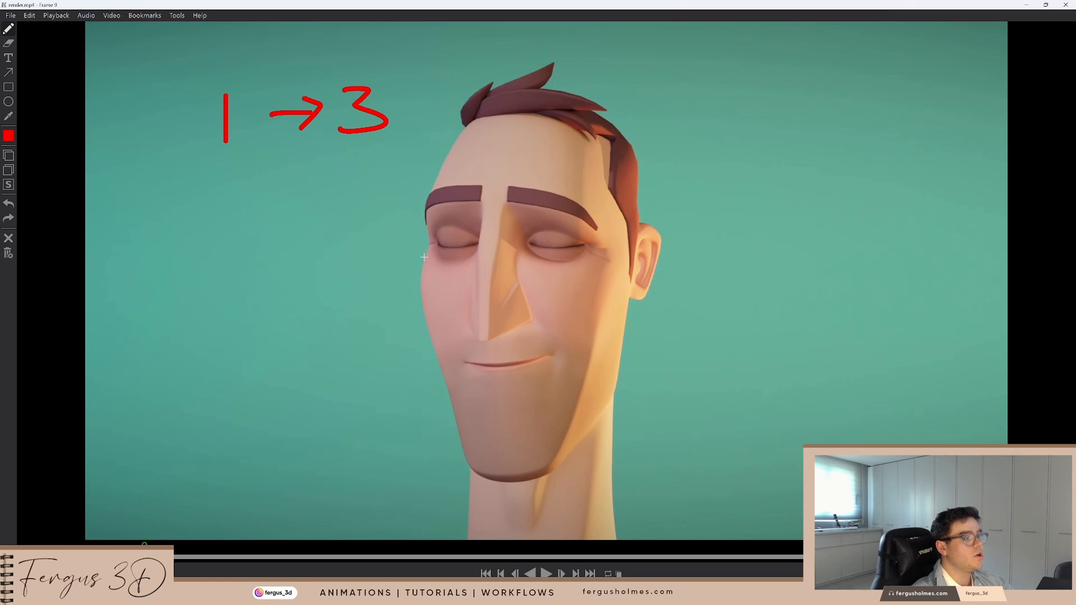
On frame 10, trace the closed eyelid line of one eye and write "4" beside the head in red
key(Right)
drag(432, 247, 481, 244)
mouse_move(307, 137)
mouse_down()
mouse_move(317, 177)
mouse_move(359, 176)
mouse_move(334, 187)
mouse_up()
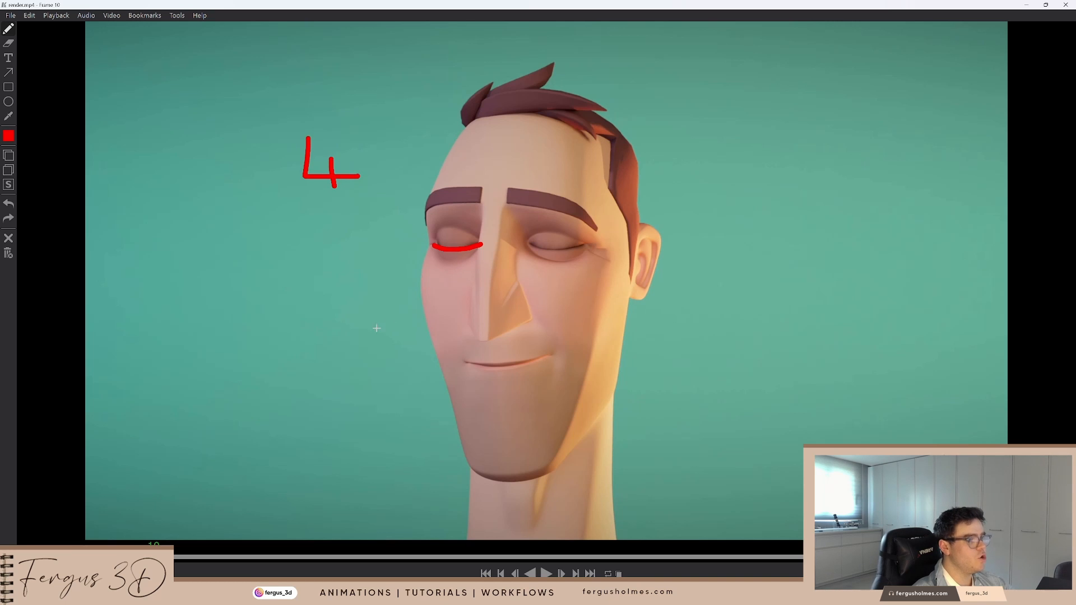
Advance through the eye opening to frame 15 and write "90%" in red beside the head
key(Right)
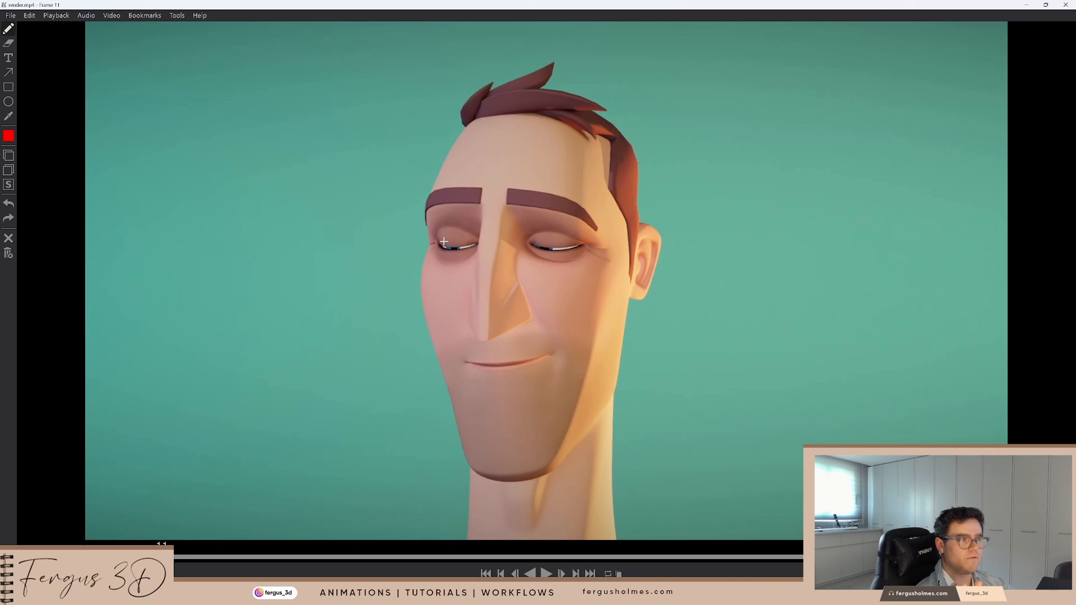
key(Right)
key(Right)
key(Right)
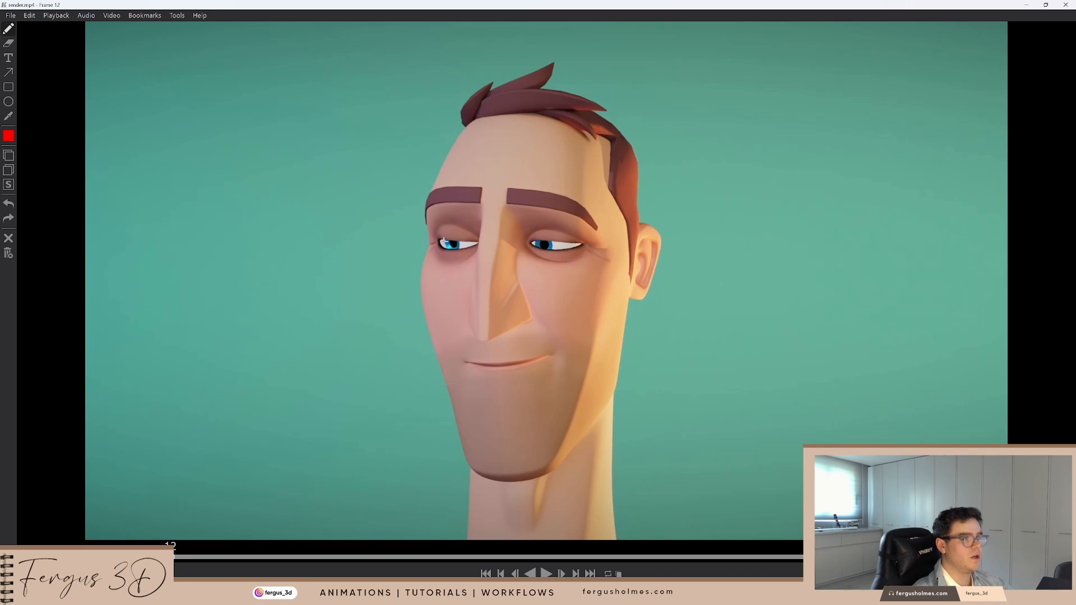
key(Right)
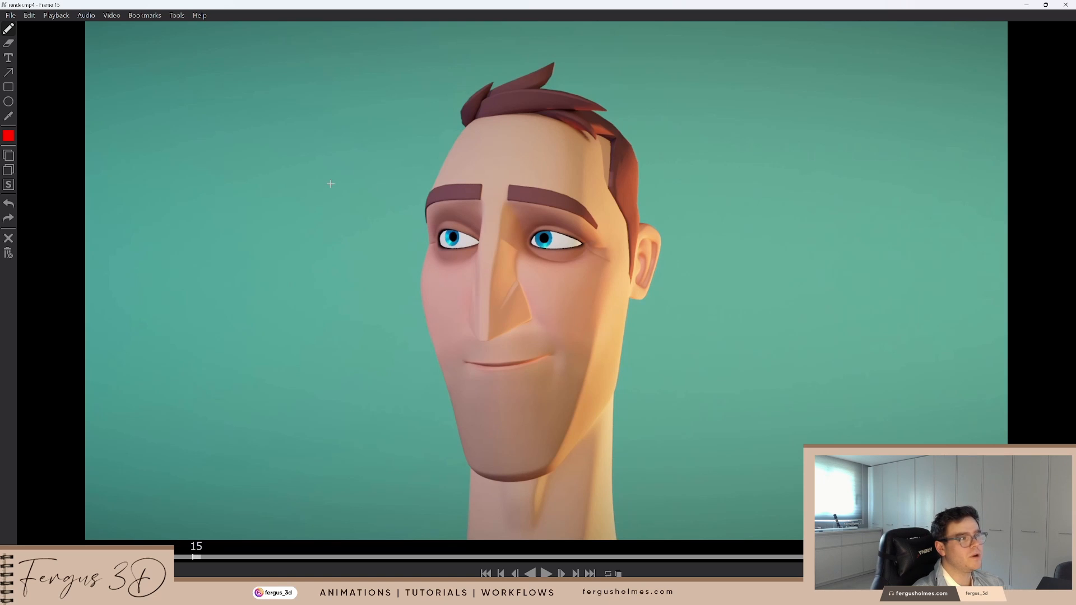
drag(249, 106, 255, 159)
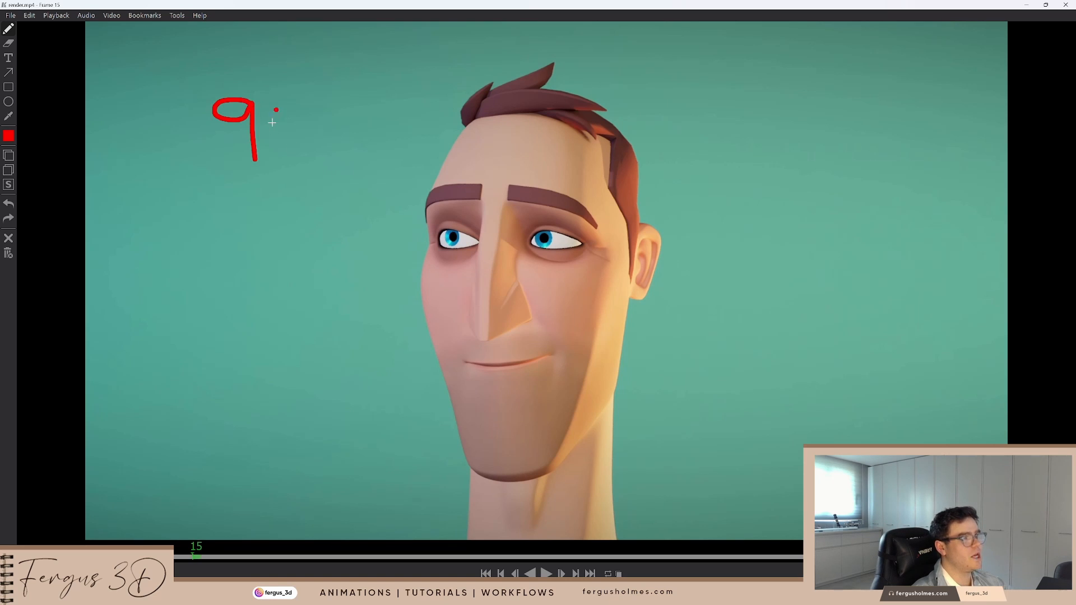
mouse_move(272, 122)
mouse_down()
mouse_move(302, 119)
mouse_move(275, 107)
mouse_up()
mouse_move(340, 93)
mouse_down()
mouse_move(315, 147)
mouse_move(311, 117)
mouse_up()
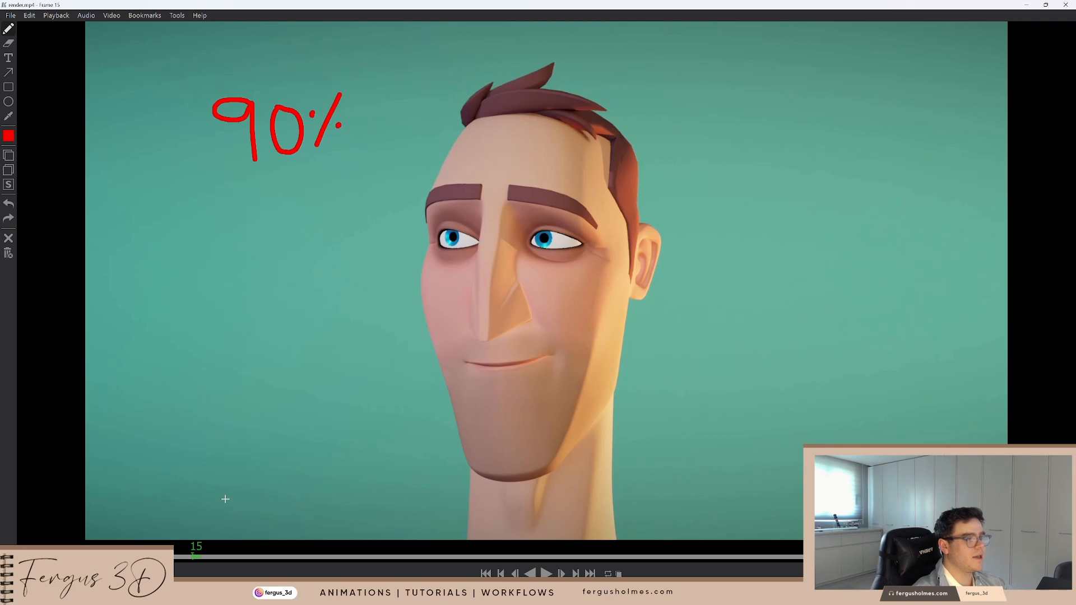
On frame 21, write "15" beside the face and chart the blink timing opposite: "1" with an open eye circle, "3|4" with a closed one
mouse_move(203, 555)
mouse_down()
mouse_move(253, 554)
mouse_move(245, 556)
mouse_up()
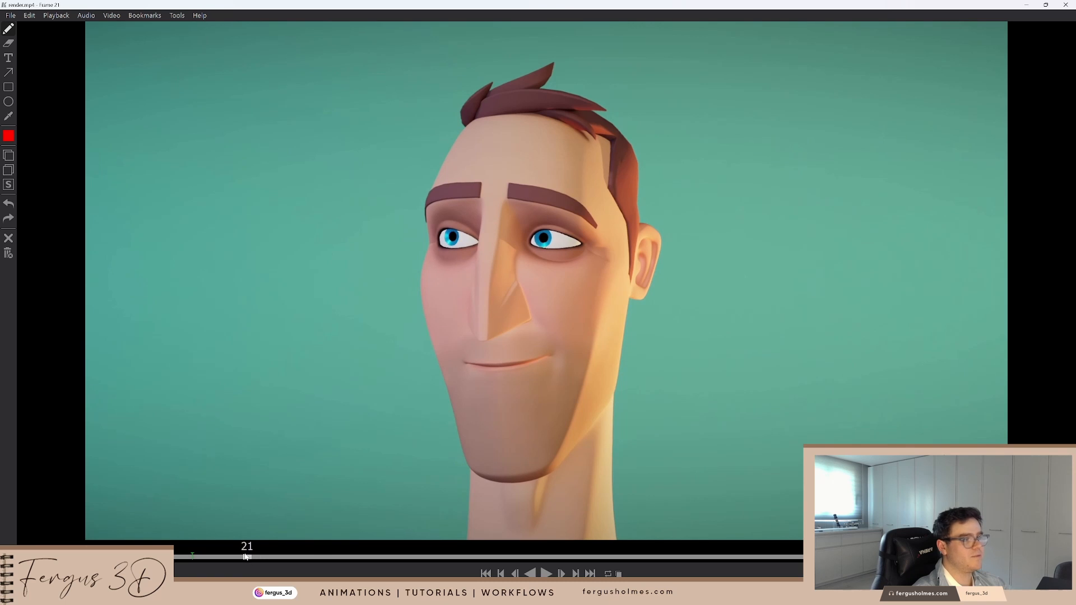
mouse_move(199, 153)
mouse_down()
mouse_move(198, 193)
mouse_move(265, 151)
mouse_up()
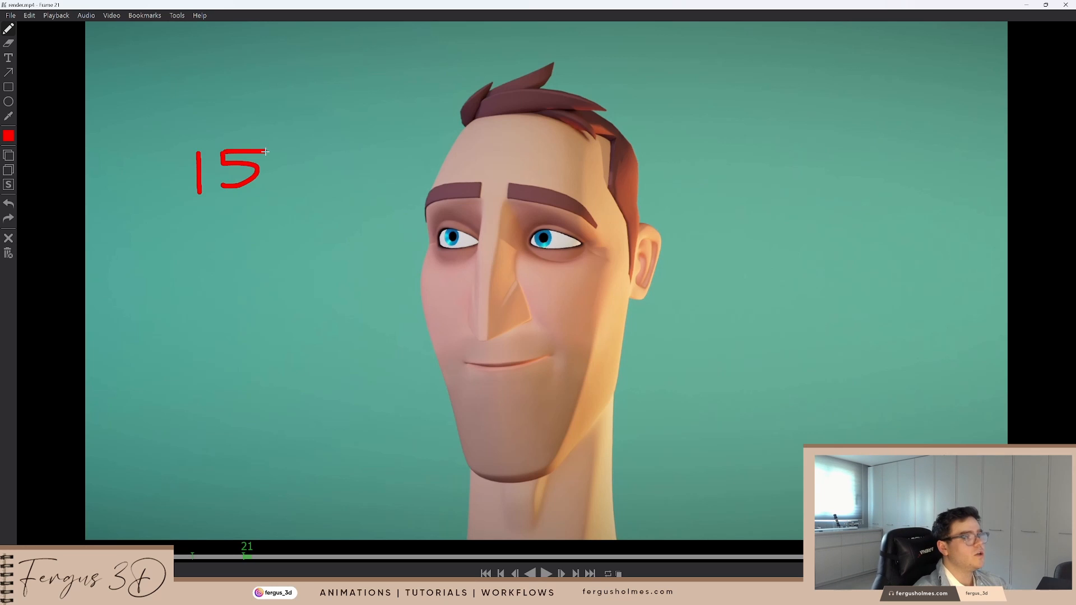
drag(746, 41, 749, 91)
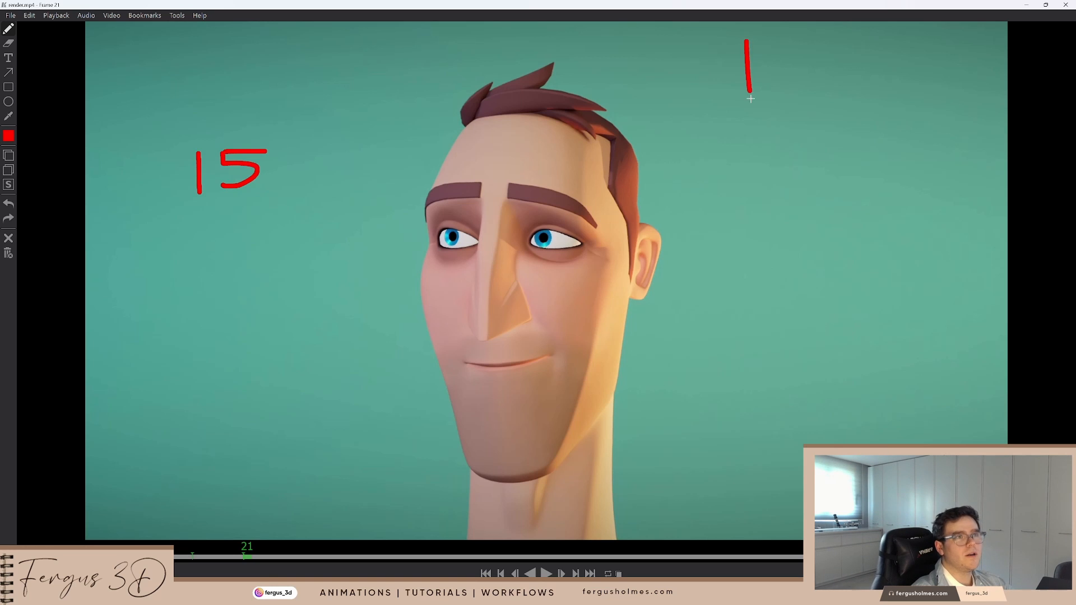
mouse_move(845, 40)
mouse_down()
mouse_move(835, 81)
mouse_move(843, 40)
mouse_up()
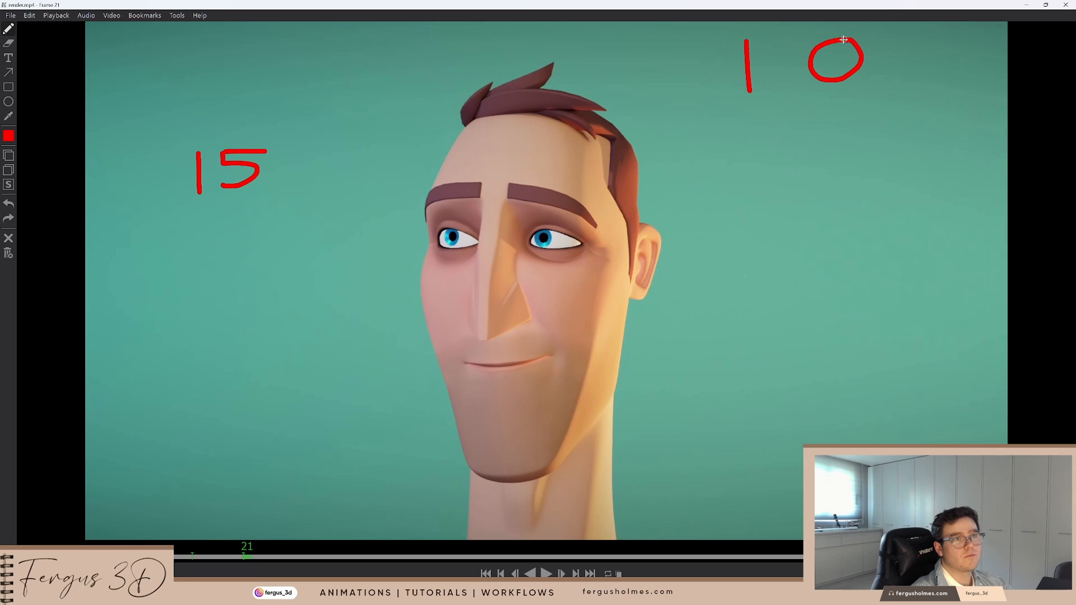
mouse_move(750, 150)
mouse_down()
mouse_move(776, 158)
mouse_move(752, 183)
mouse_up()
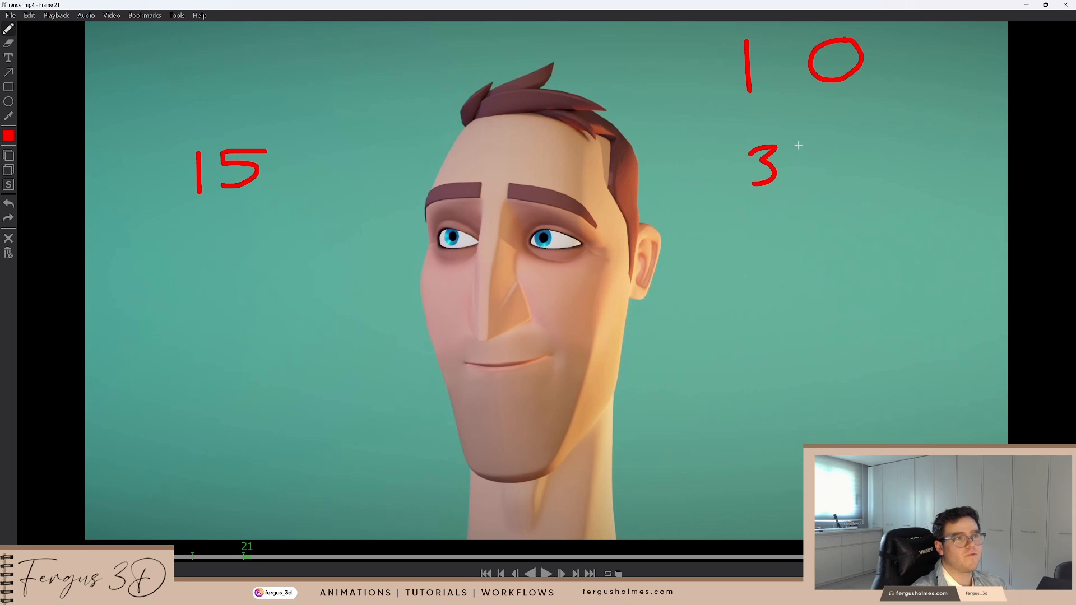
mouse_move(796, 140)
mouse_down()
mouse_move(832, 166)
mouse_move(810, 167)
mouse_move(806, 184)
mouse_up()
drag(787, 122, 784, 187)
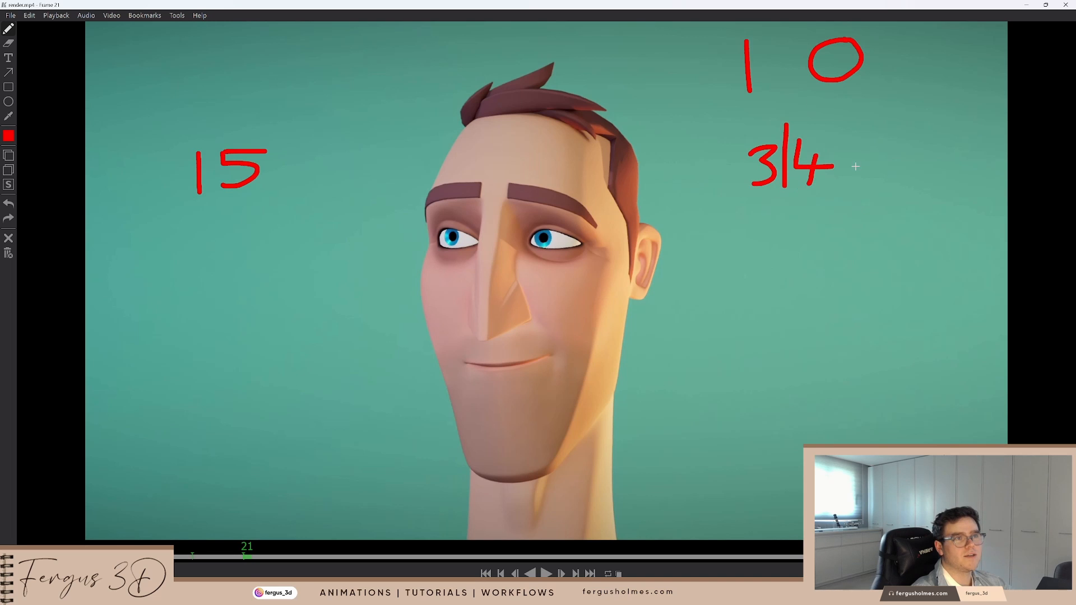
mouse_move(855, 166)
mouse_down()
mouse_move(899, 160)
mouse_move(854, 177)
mouse_move(870, 145)
mouse_up()
Add chart rows "7" with an almost open eye and "15" with a fully open eye, and bracket the two rows together
mouse_move(750, 255)
mouse_down()
mouse_move(791, 253)
mouse_move(761, 305)
mouse_up()
mouse_move(878, 256)
mouse_down()
mouse_move(848, 258)
mouse_move(900, 252)
mouse_move(872, 253)
mouse_move(922, 274)
mouse_up()
drag(736, 379, 739, 436)
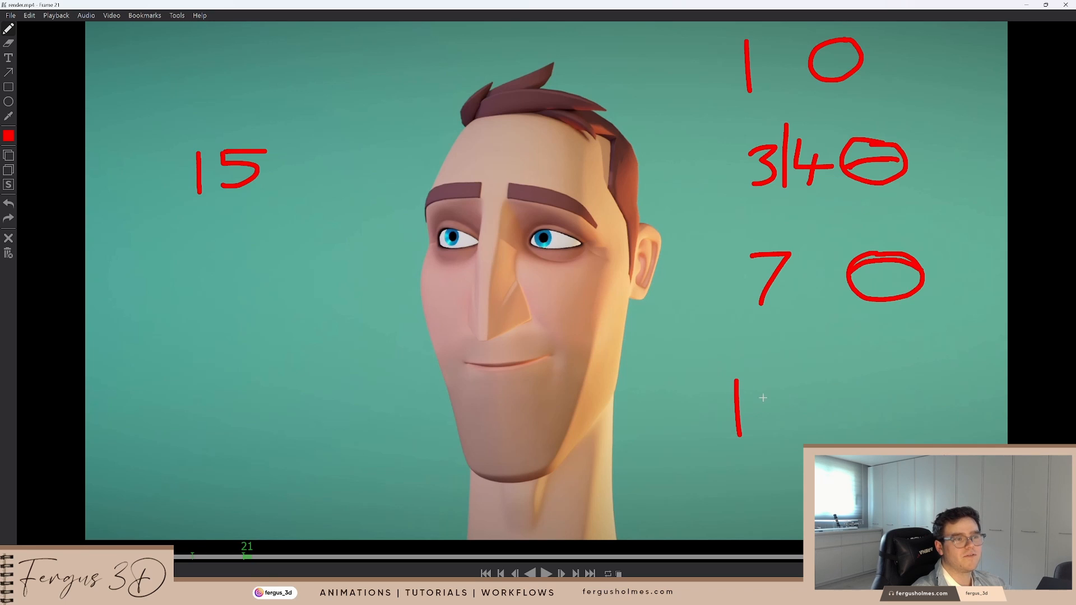
mouse_move(762, 390)
mouse_down()
mouse_move(798, 408)
mouse_move(766, 419)
mouse_move(797, 387)
mouse_up()
mouse_move(892, 379)
mouse_down()
mouse_move(848, 396)
mouse_move(921, 386)
mouse_move(890, 372)
mouse_up()
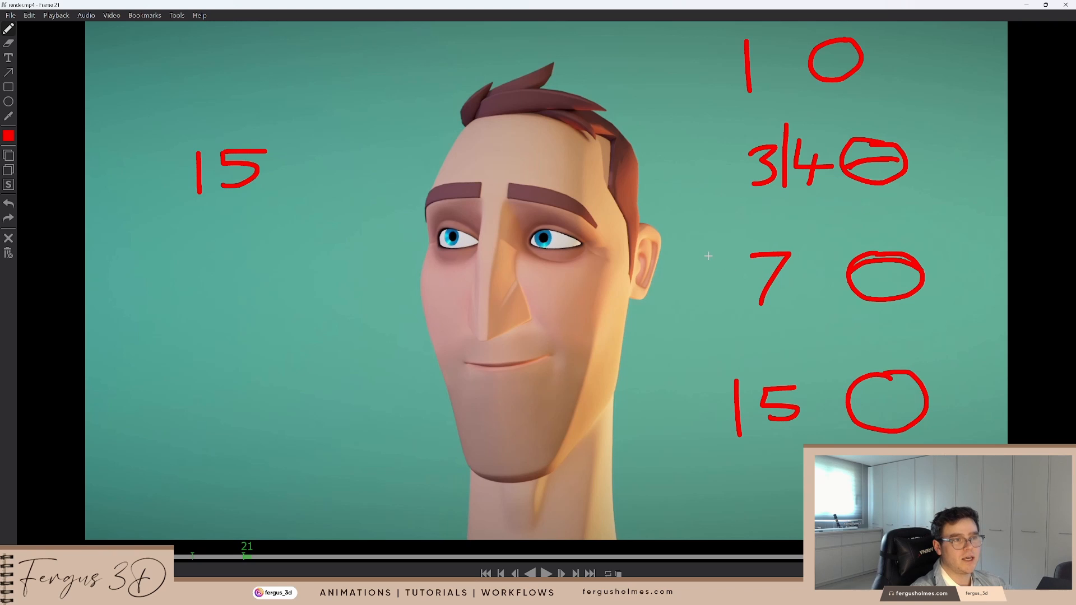
mouse_move(709, 256)
mouse_down()
mouse_move(672, 353)
mouse_move(703, 415)
mouse_up()
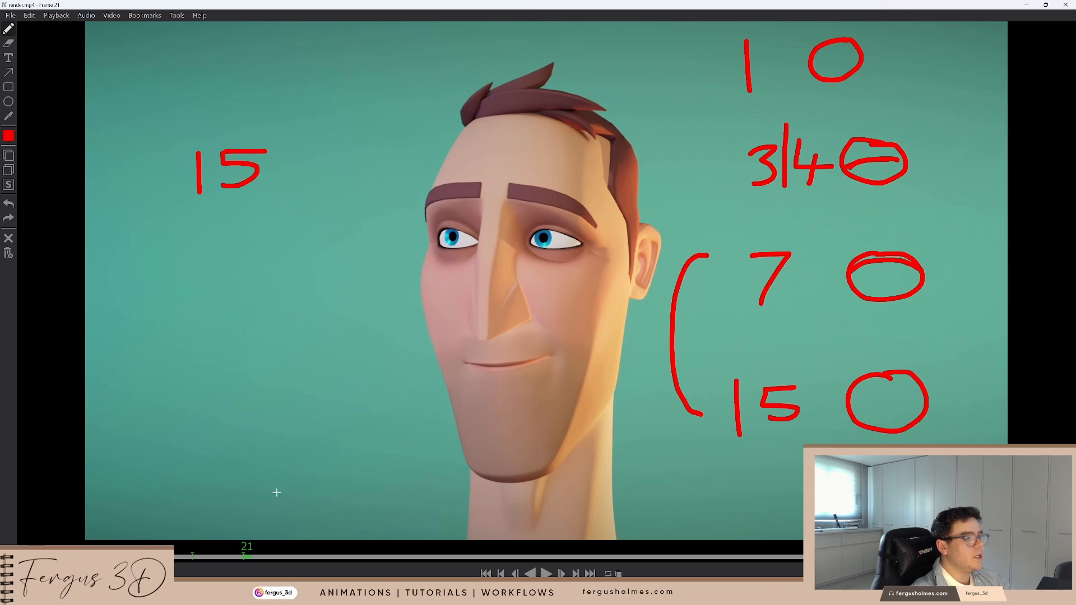
Scrub and play through the head turn between frames 35 and 52 to review its blink
mouse_move(247, 556)
mouse_down()
mouse_move(477, 555)
mouse_move(400, 558)
mouse_up()
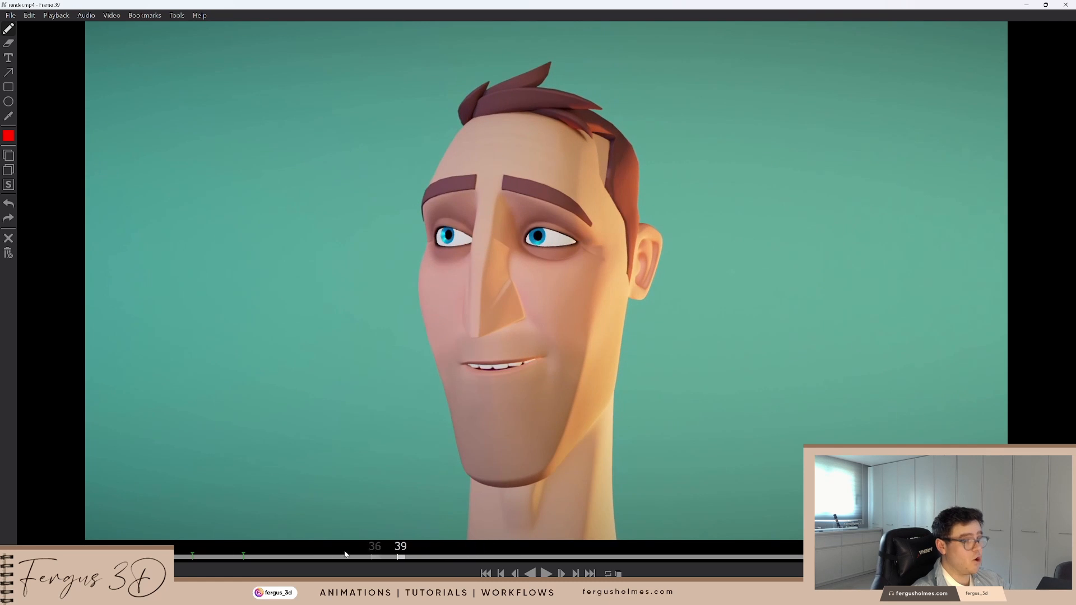
click(547, 573)
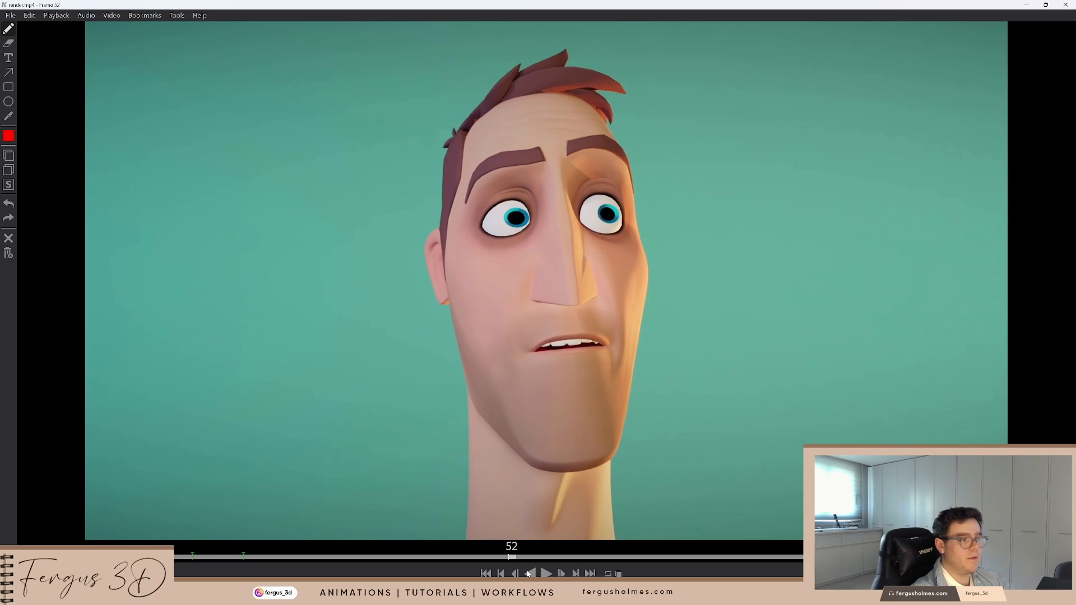
drag(507, 558, 366, 558)
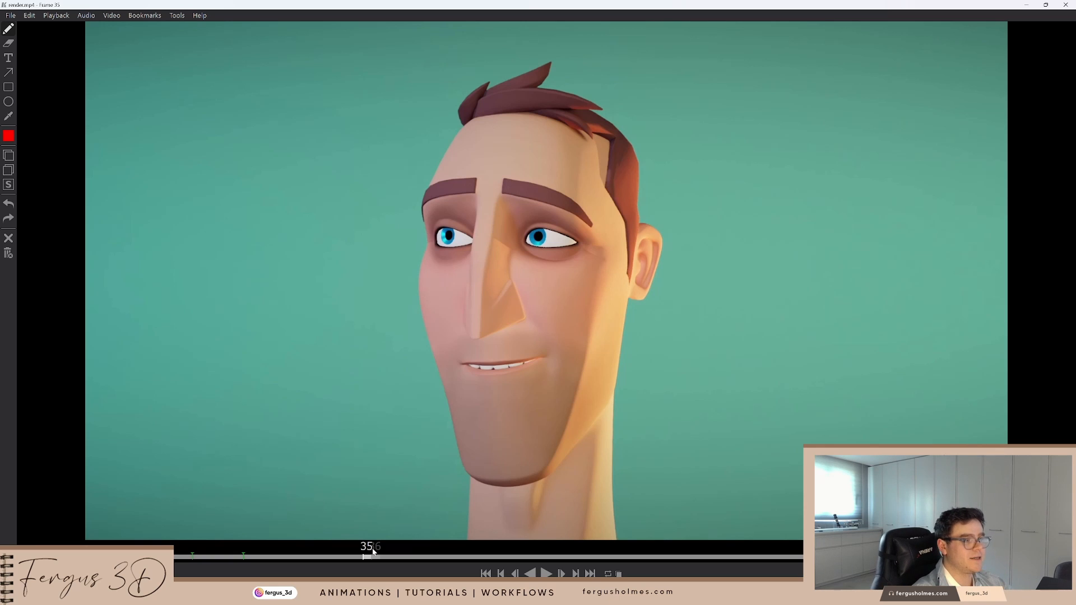
Go to frame 43 and step back and forth around it to examine the eyelids during the head turn
drag(373, 551, 434, 552)
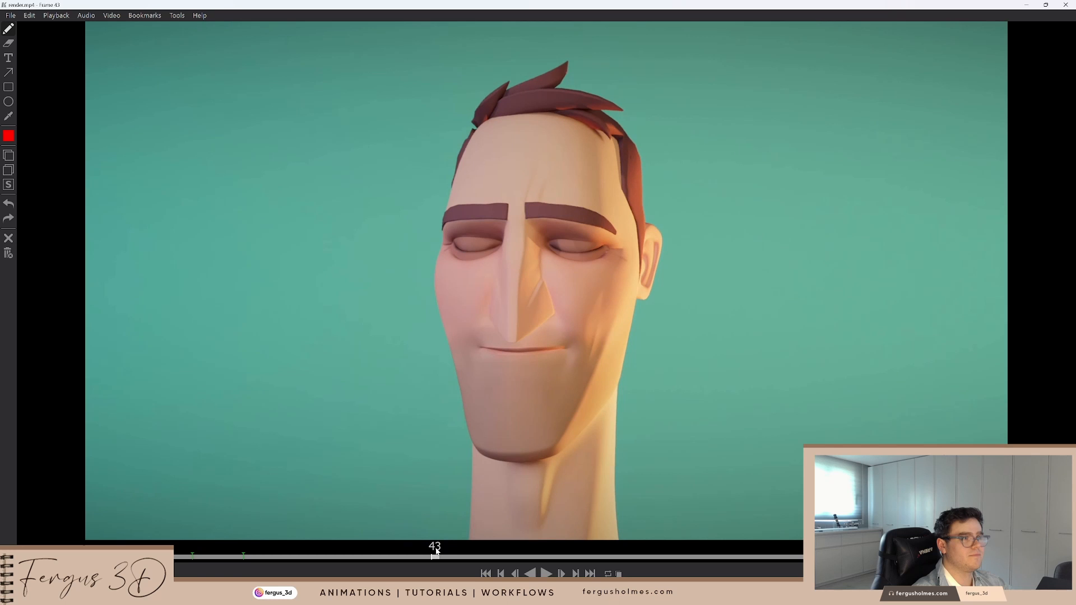
key(Right)
key(Left)
key(Left)
key(Right)
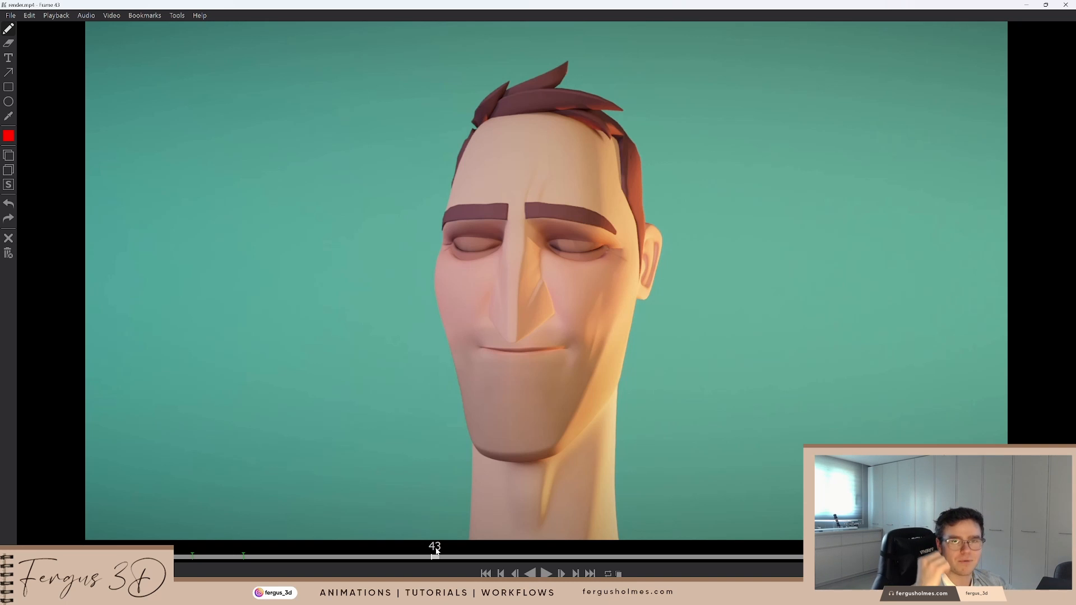
key(Left)
key(Right)
key(Right)
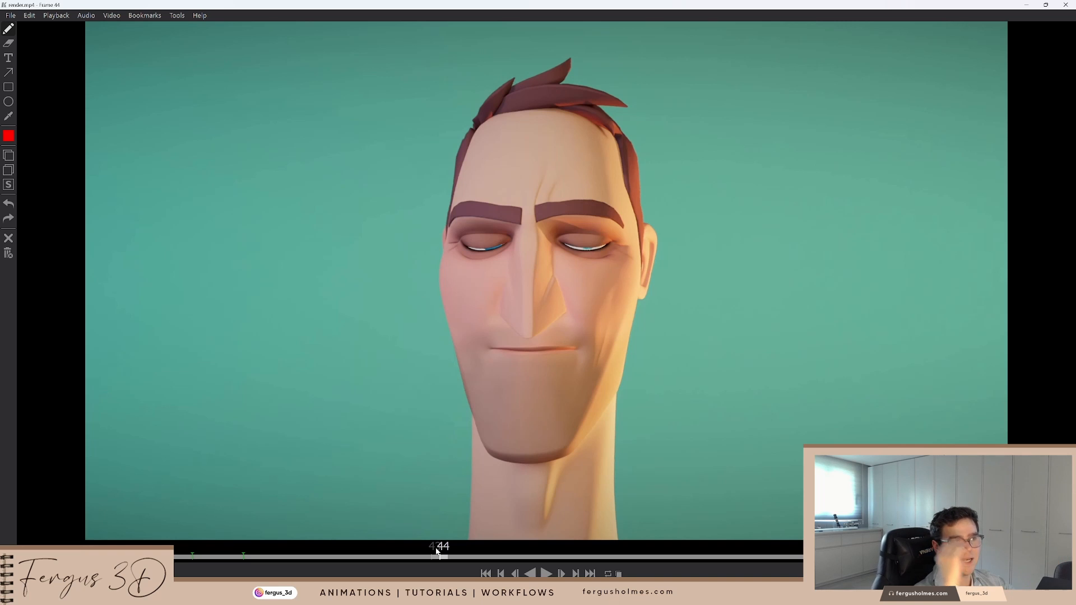
key(Left)
key(Left)
Play the head turn from frame 34 and stop at frame 77
click(359, 553)
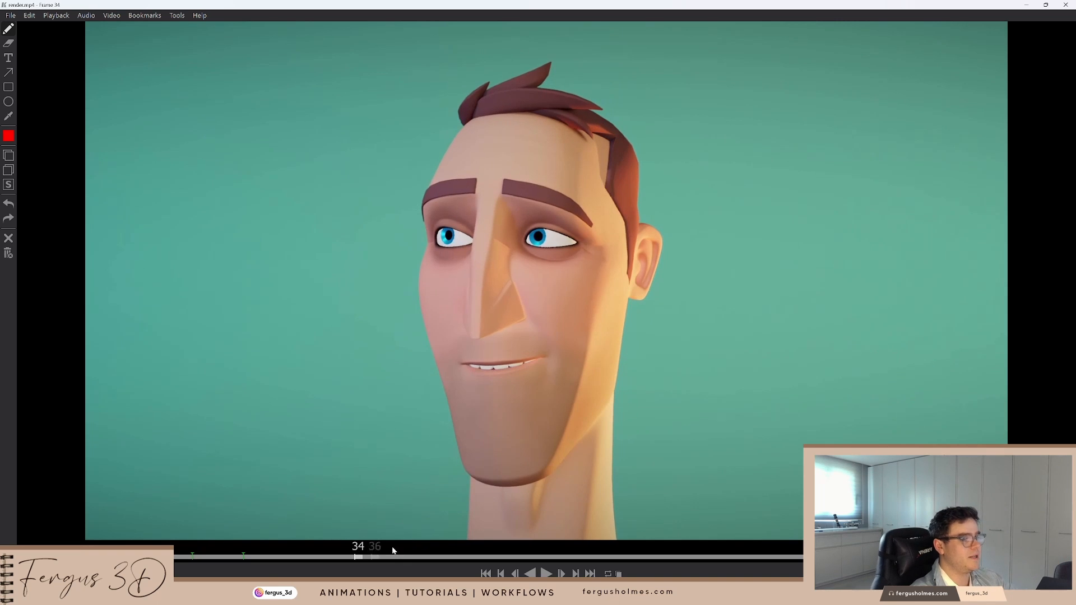
click(546, 574)
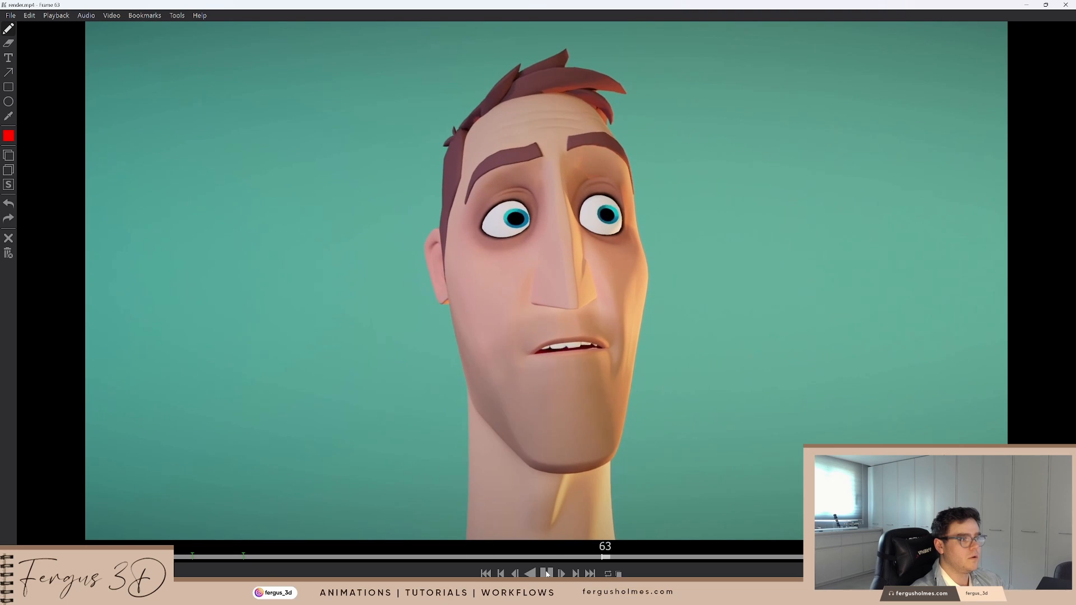
click(547, 574)
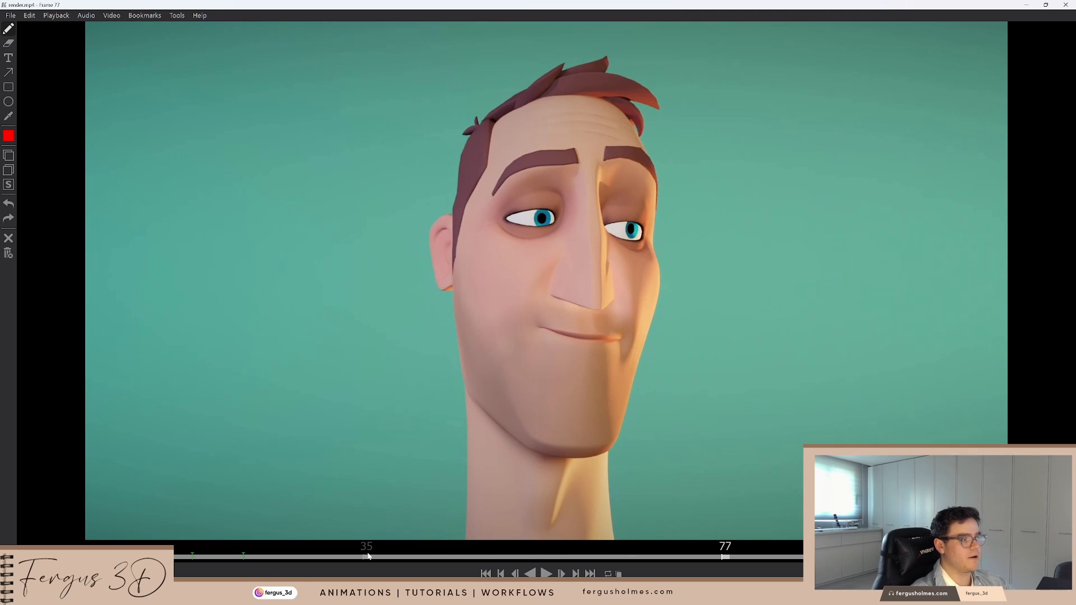
Scrub through the head turn and the surprised pose up to frame 65 to review the eyes and lids
drag(364, 554, 460, 554)
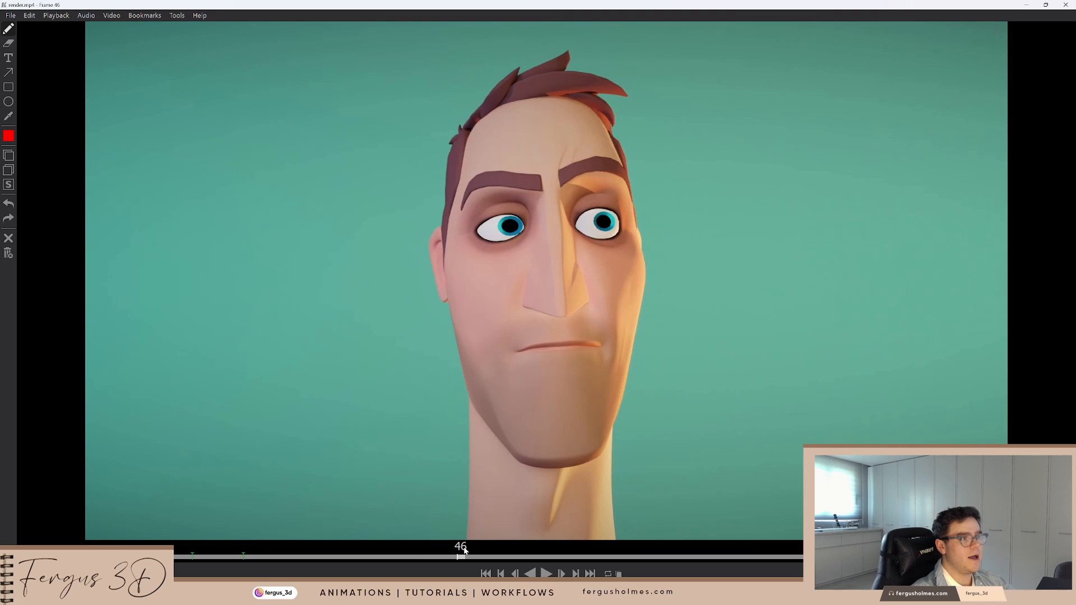
drag(247, 552, 588, 561)
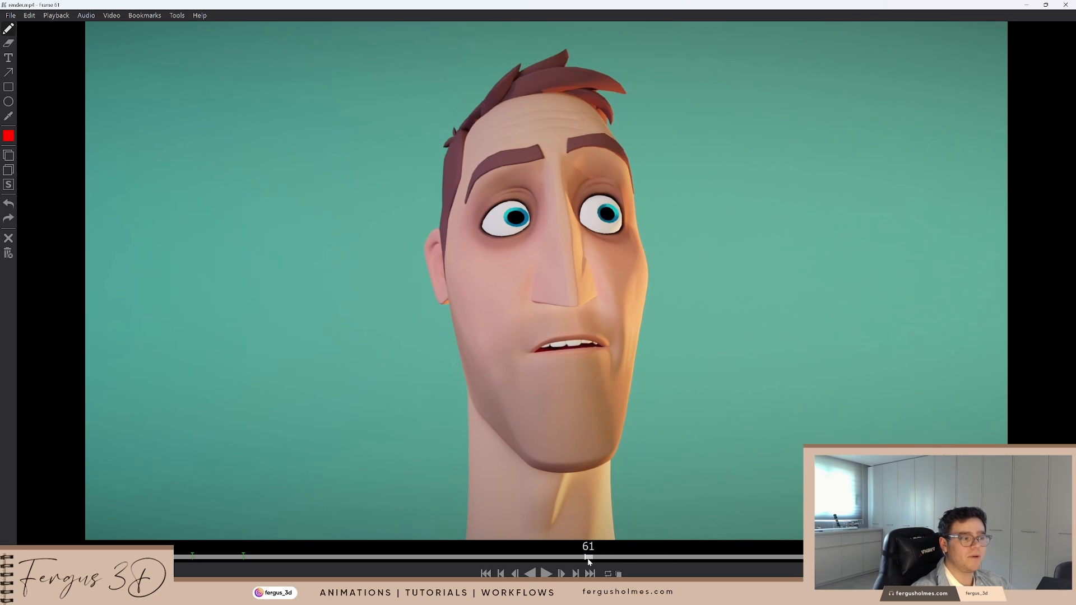
drag(588, 560, 575, 559)
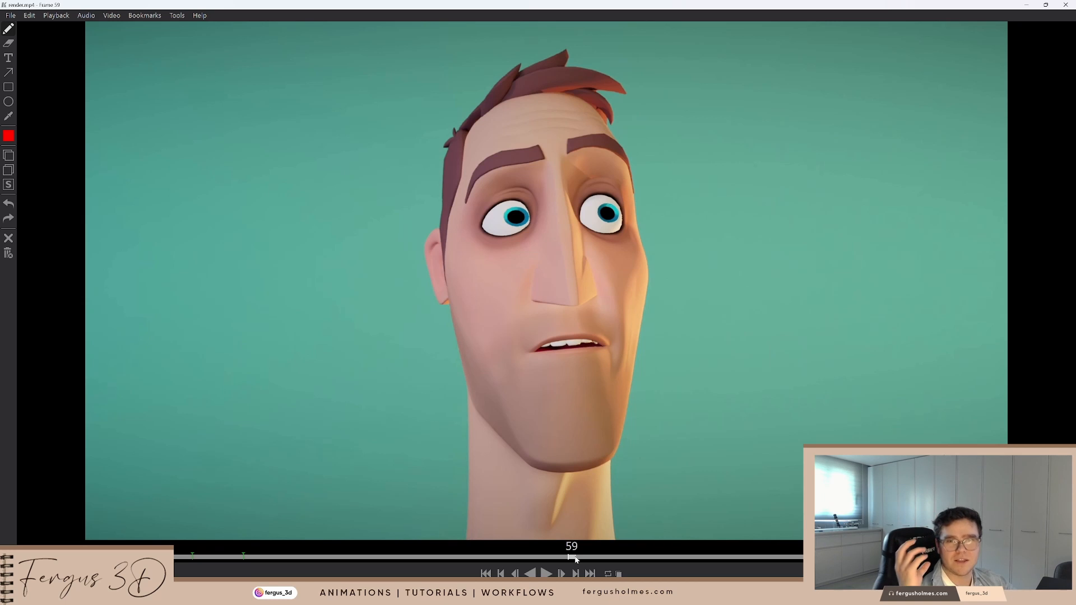
drag(576, 558, 621, 561)
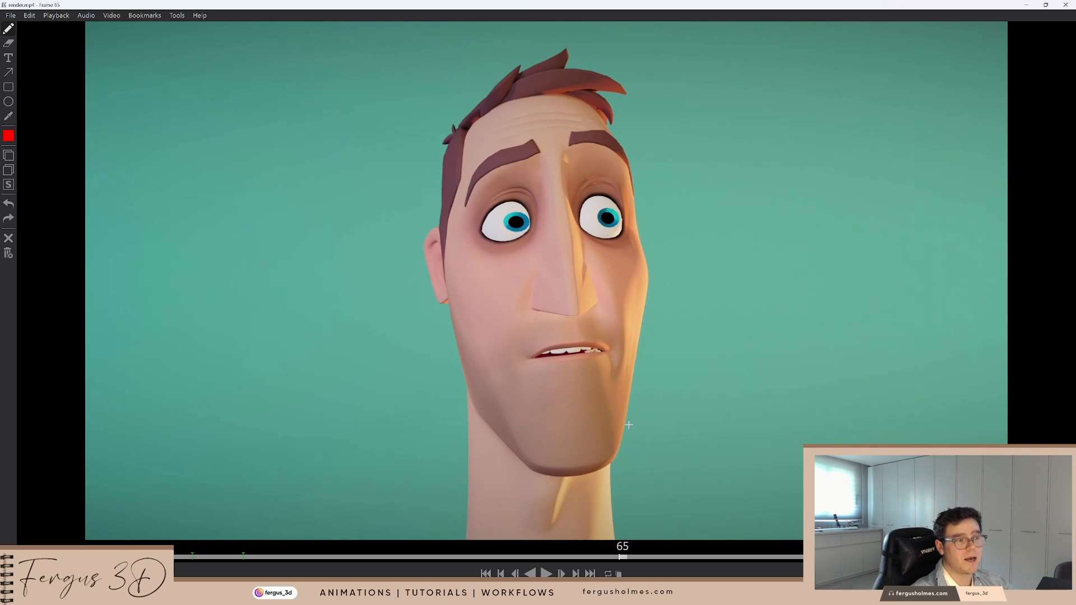
Go to frame 68 and mark the pupils of both half-closed eyes in red
drag(626, 559, 646, 560)
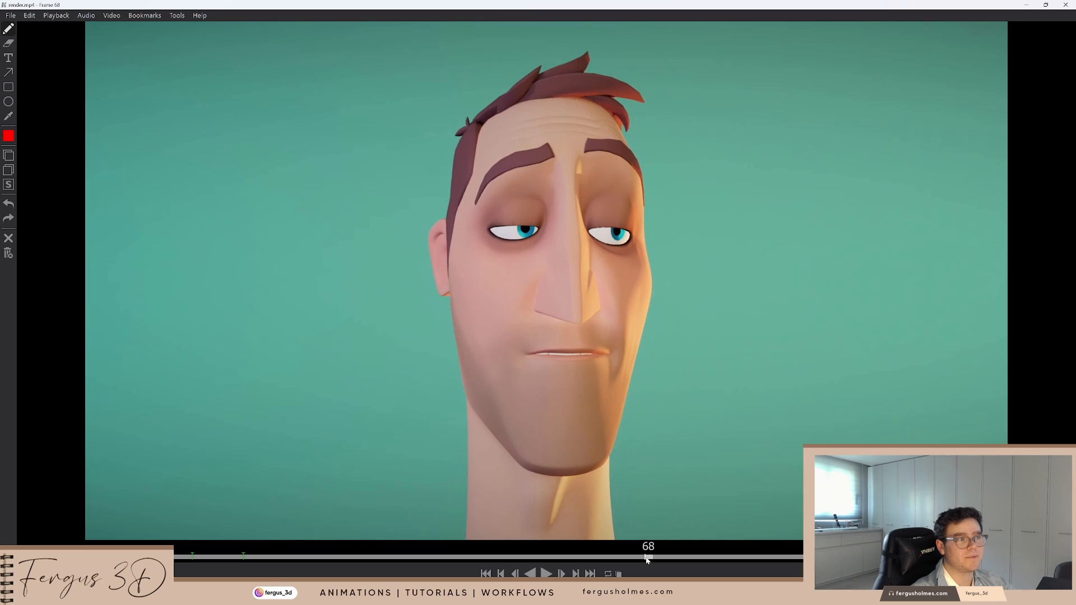
click(616, 231)
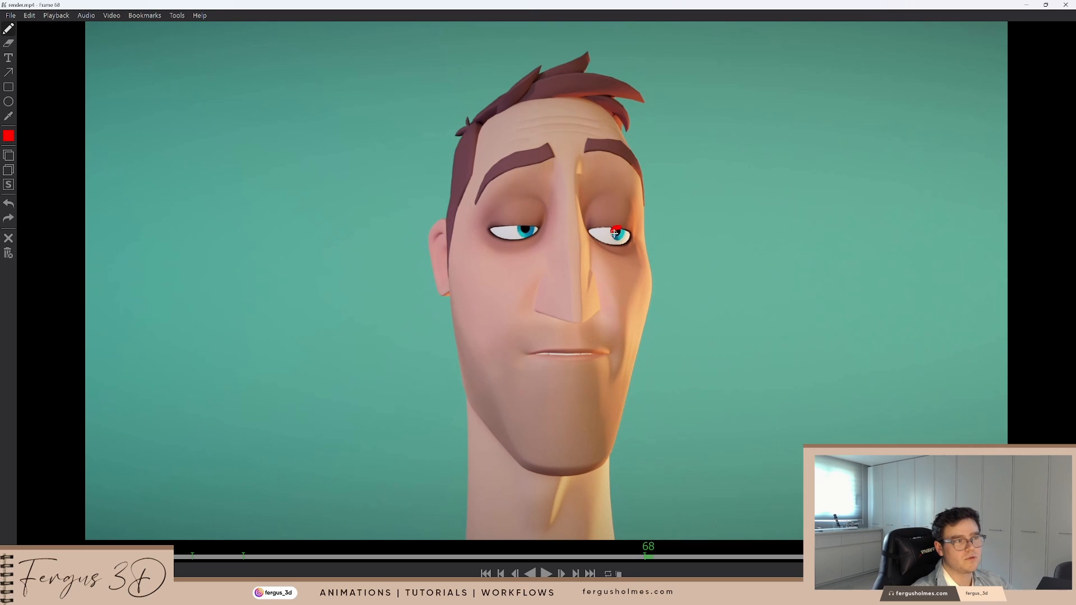
click(522, 227)
drag(522, 228, 528, 224)
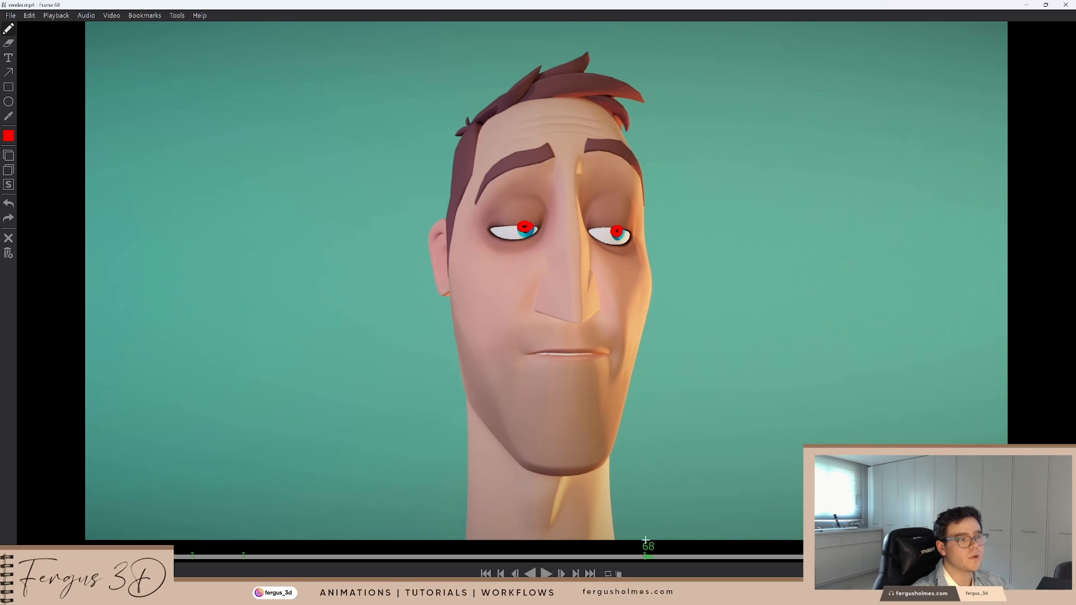
At frame 85, draw a red arrow pointing at the side of the face below the far eyebrow, and advance to frame 88
drag(651, 555, 798, 553)
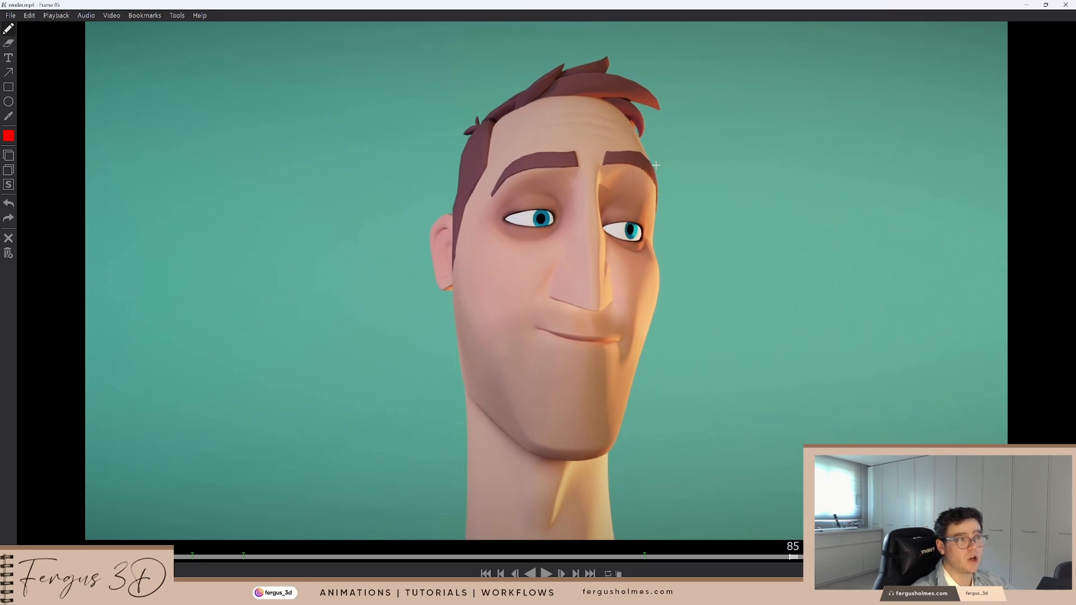
mouse_move(679, 170)
mouse_down()
mouse_move(653, 196)
mouse_move(685, 192)
mouse_up()
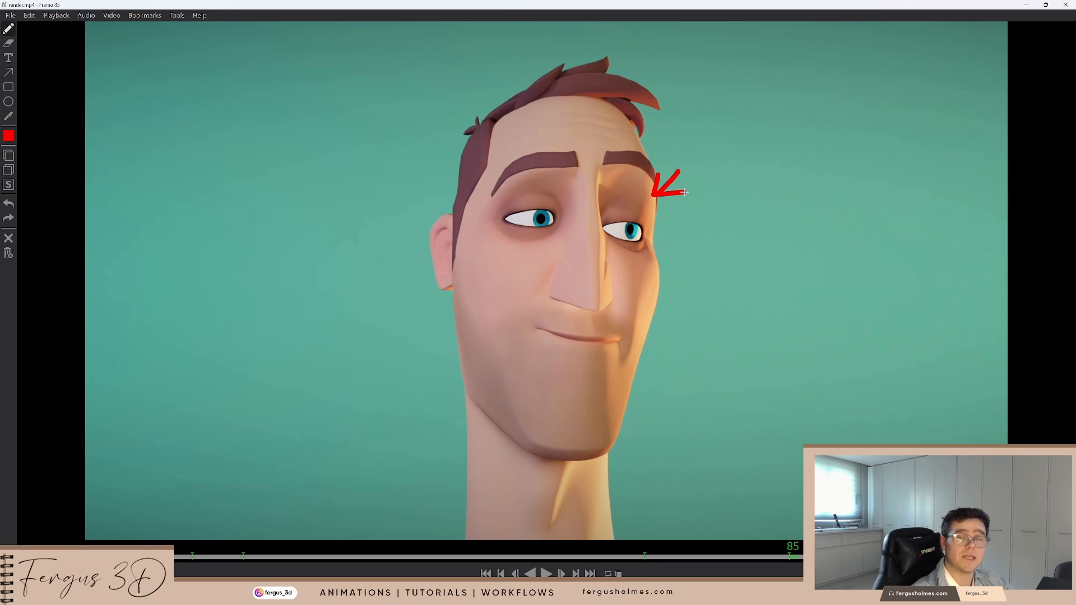
drag(791, 553, 819, 556)
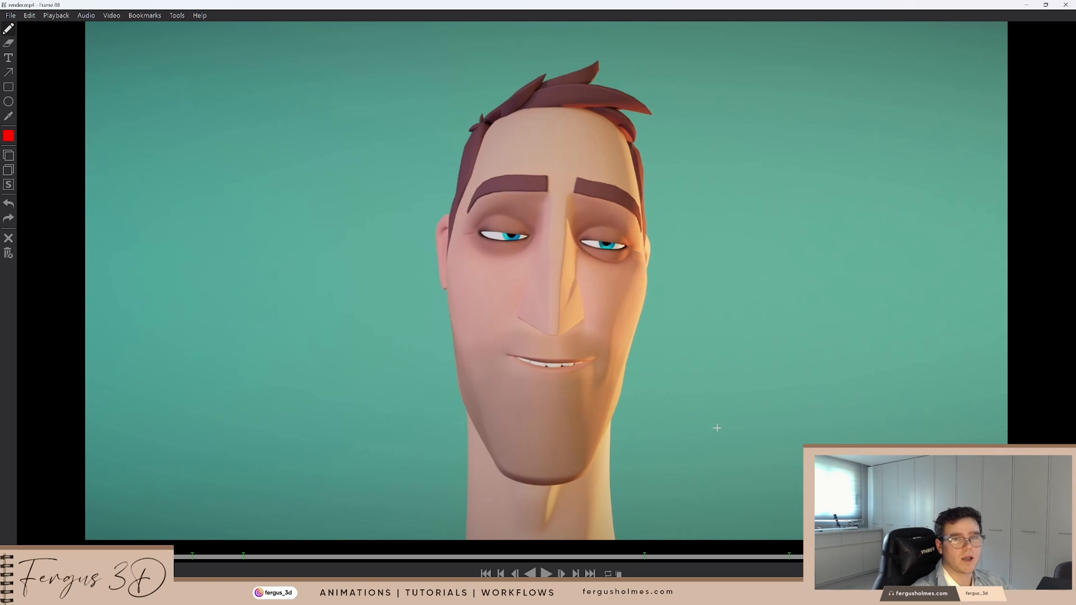
mouse_move(819, 555)
mouse_down()
mouse_move(966, 555)
mouse_move(819, 555)
mouse_up()
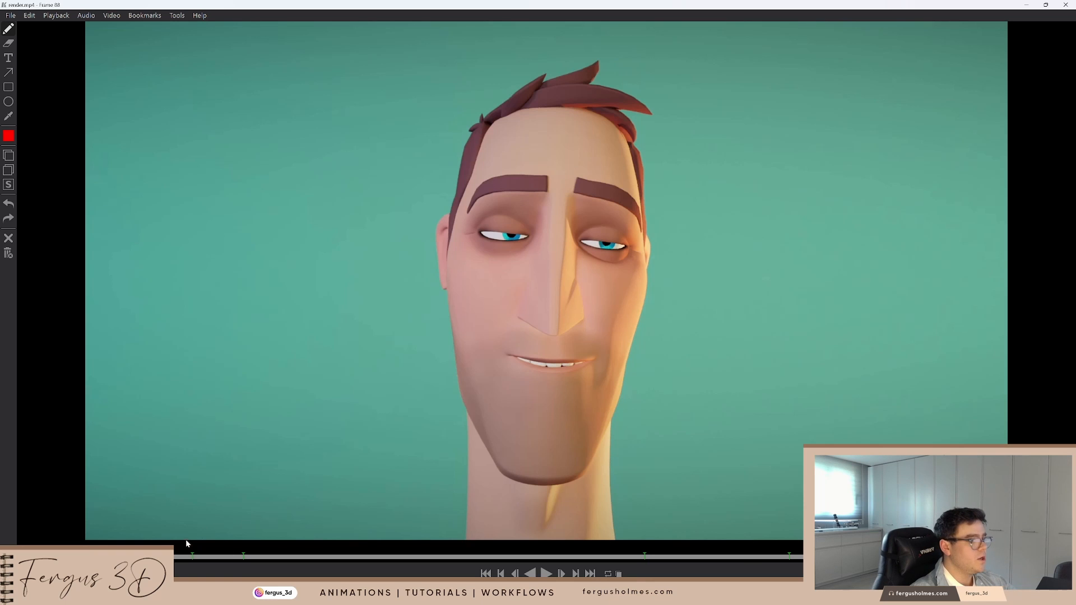
Play the animation from frame 1 to review all of its blinks, and stop playback
click(91, 556)
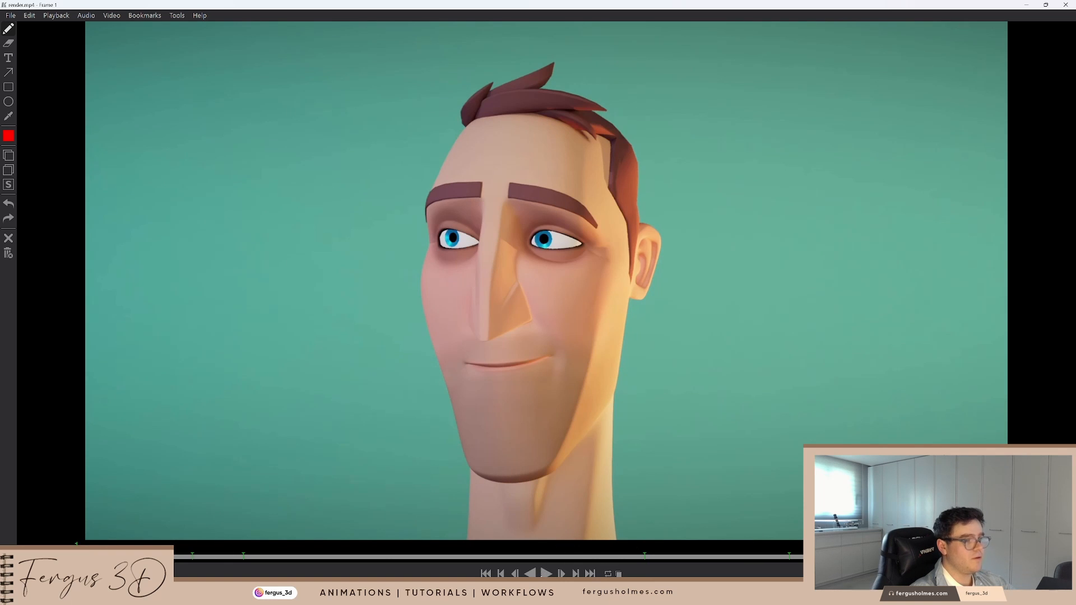
click(546, 573)
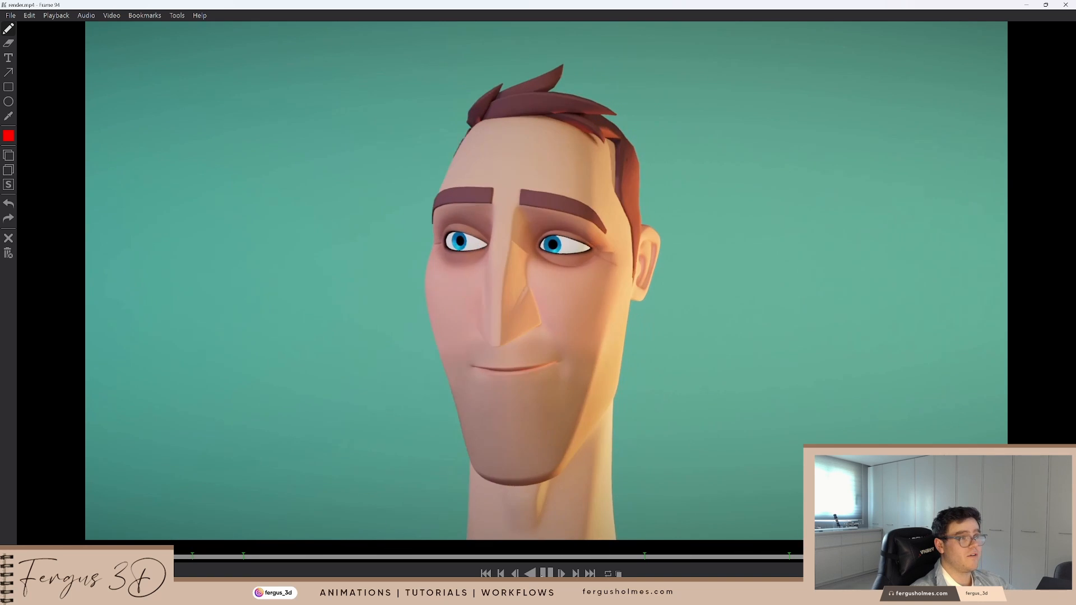
click(545, 574)
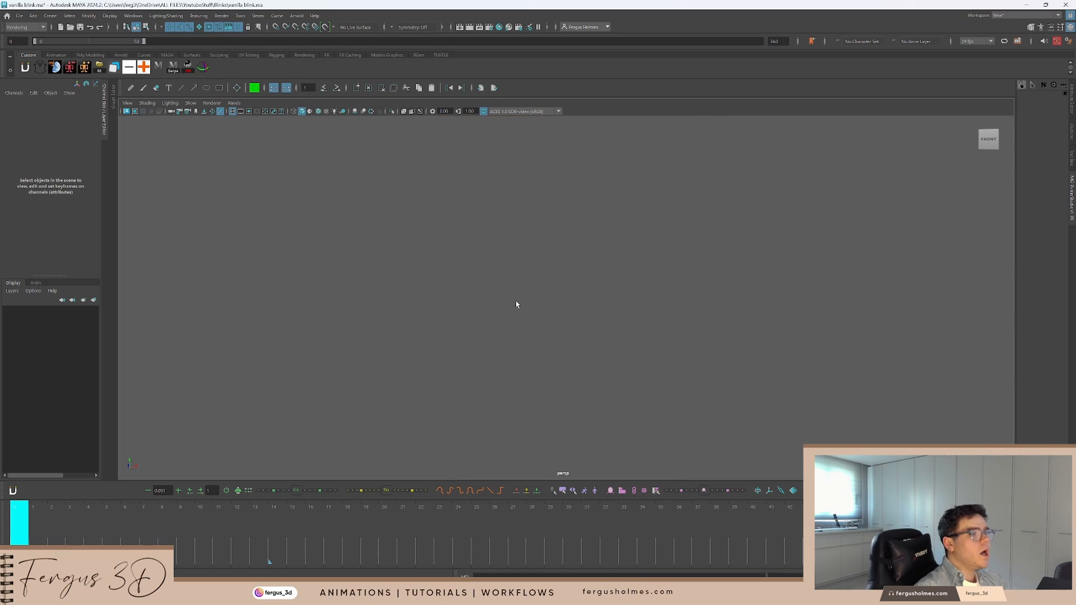
In the Maya scene, try moving the upper squint control of the character's right eye, and undo the move
scroll(504, 297, up, 5)
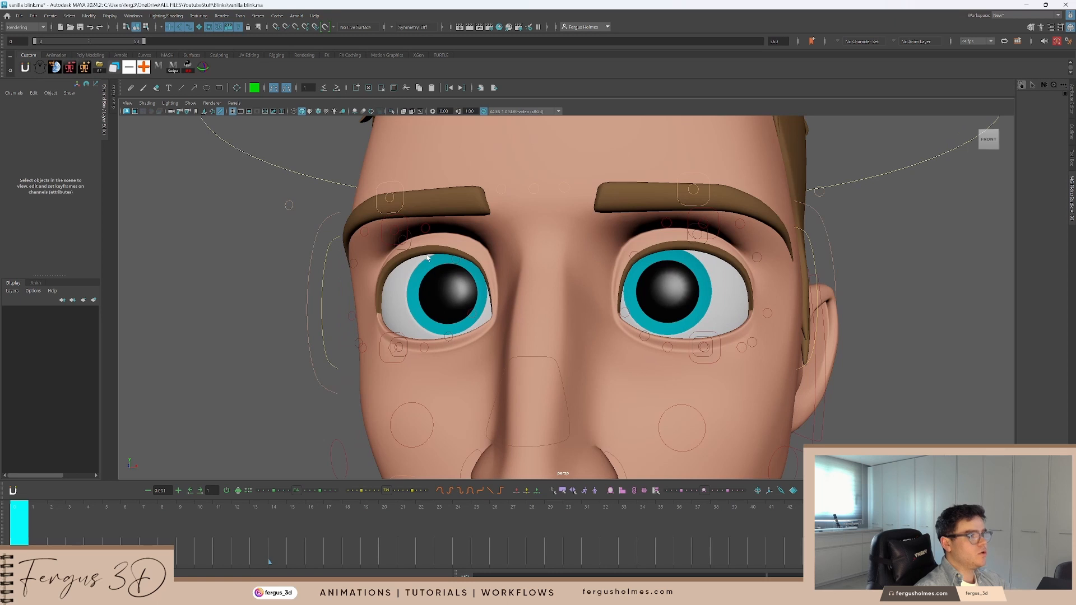
click(410, 247)
scroll(434, 247, down, 1)
alt+middle_drag(440, 246, 476, 248)
scroll(477, 248, down, 2)
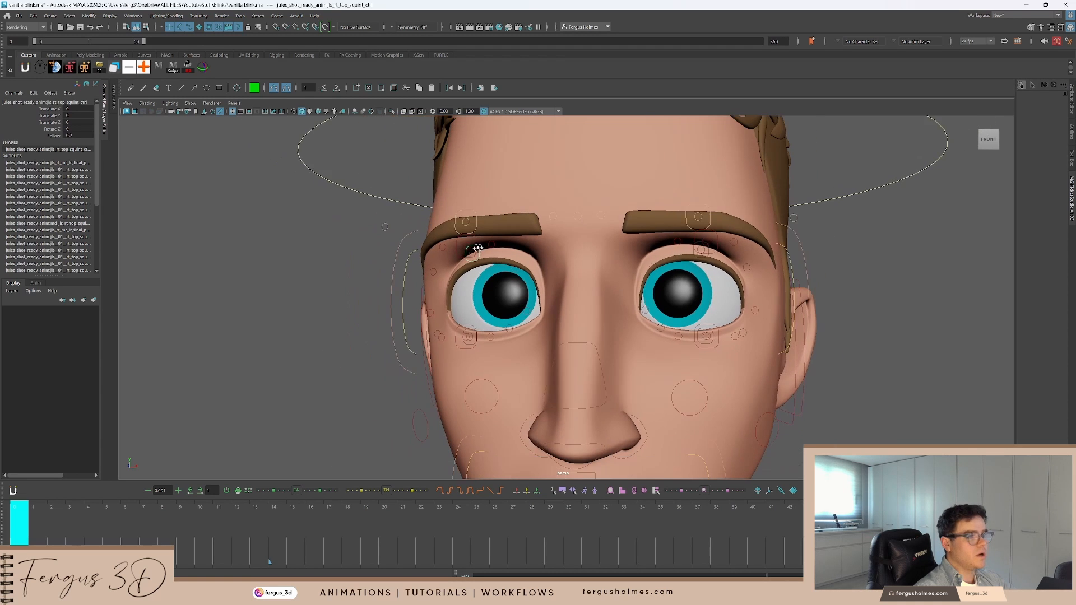
scroll(478, 247, down, 3)
key(w)
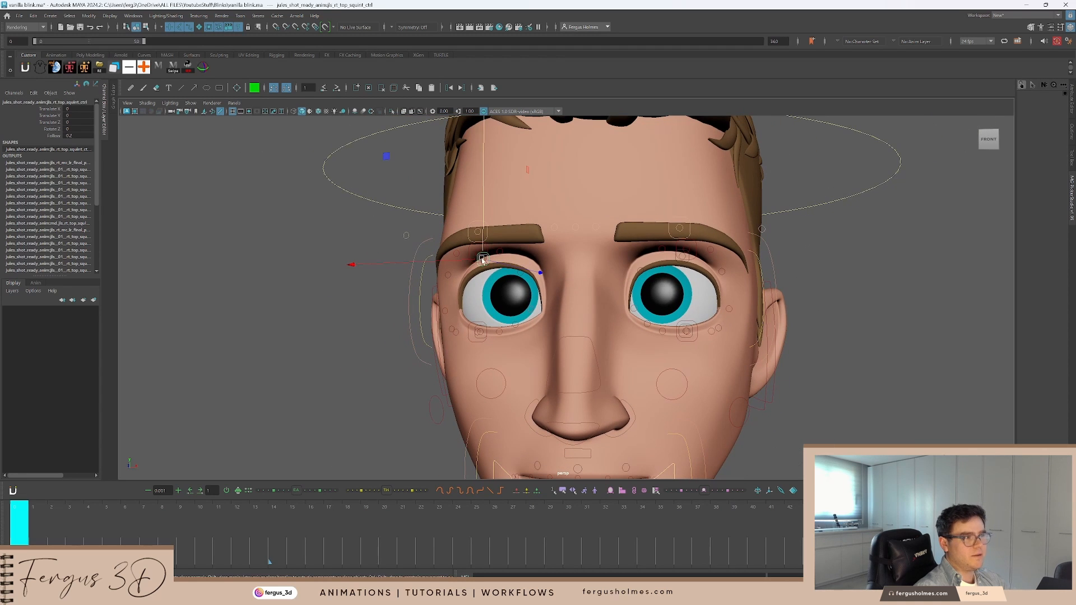
drag(483, 260, 482, 262)
scroll(482, 255, up, 4)
key(q)
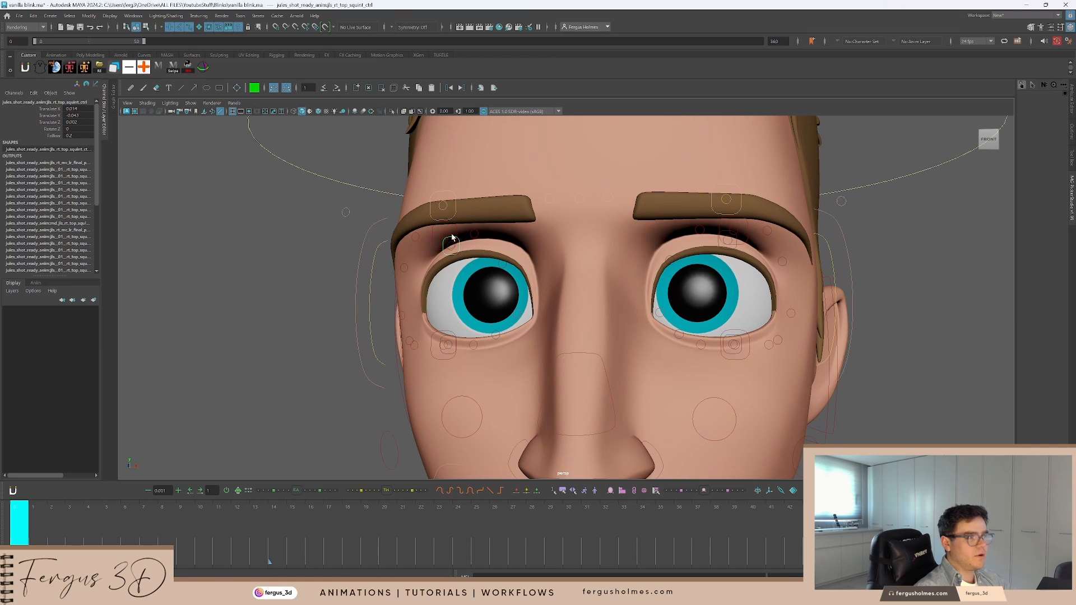
key(ctrl+z)
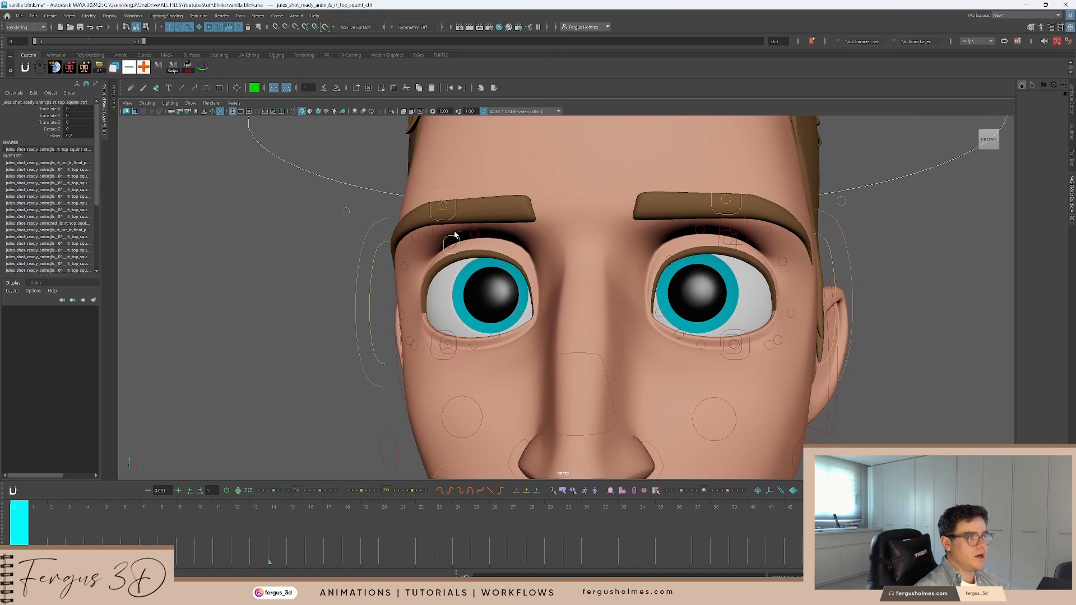
Try moving the inner local squint control on the right eye's upper lid, and undo the move
click(503, 266)
key(w)
drag(502, 263, 510, 262)
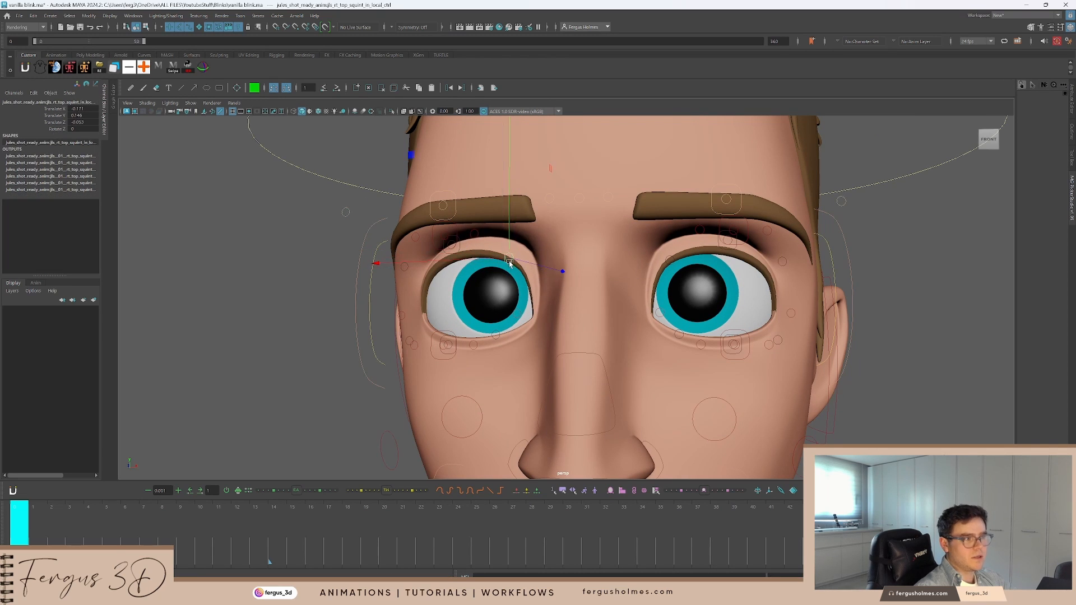
key(ctrl+z)
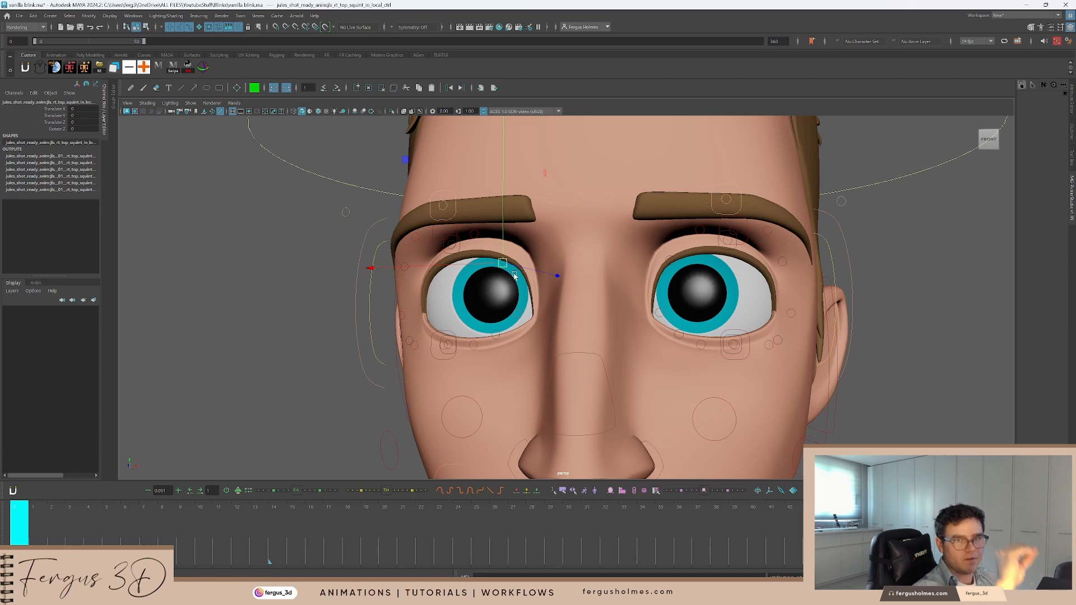
key(q)
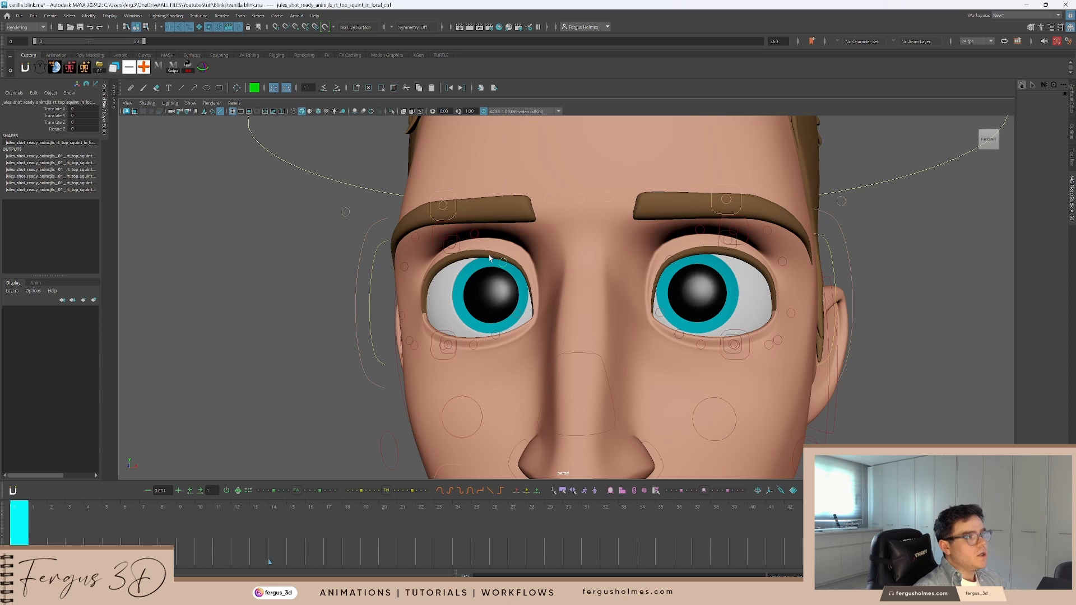
Select all of the character's rig controls and set keys on them at frames 0 and 10
click(435, 234)
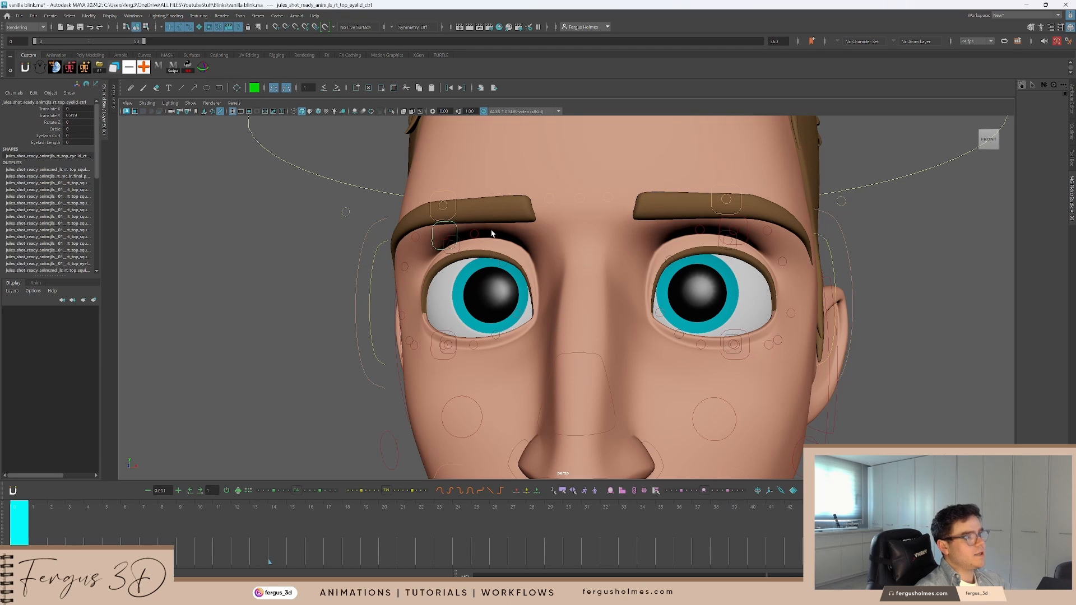
scroll(493, 236, down, 10)
alt+drag(514, 269, 840, 415)
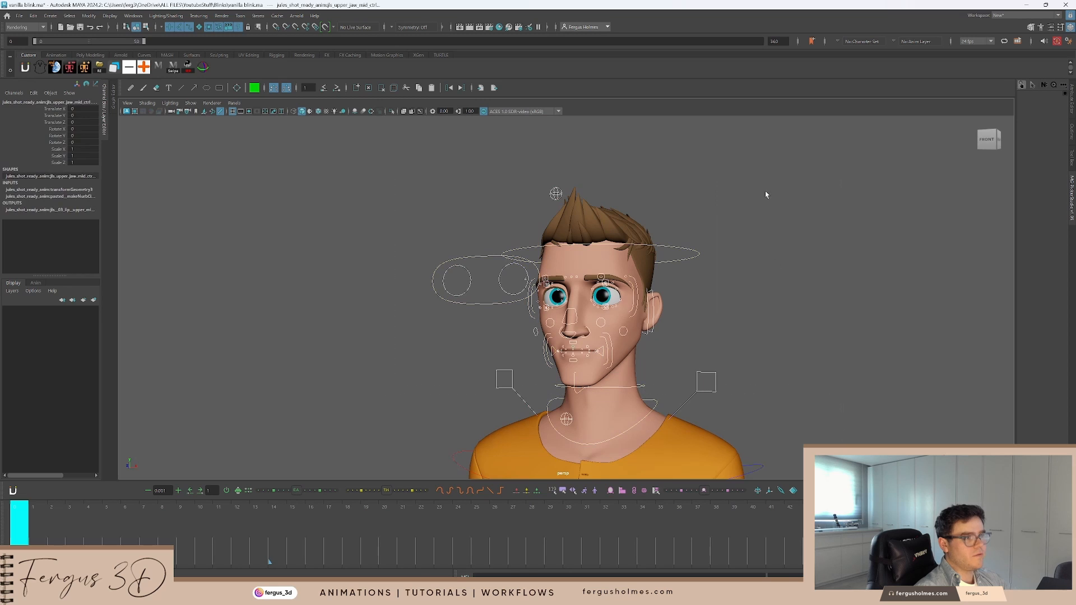
scroll(647, 235, up, 4)
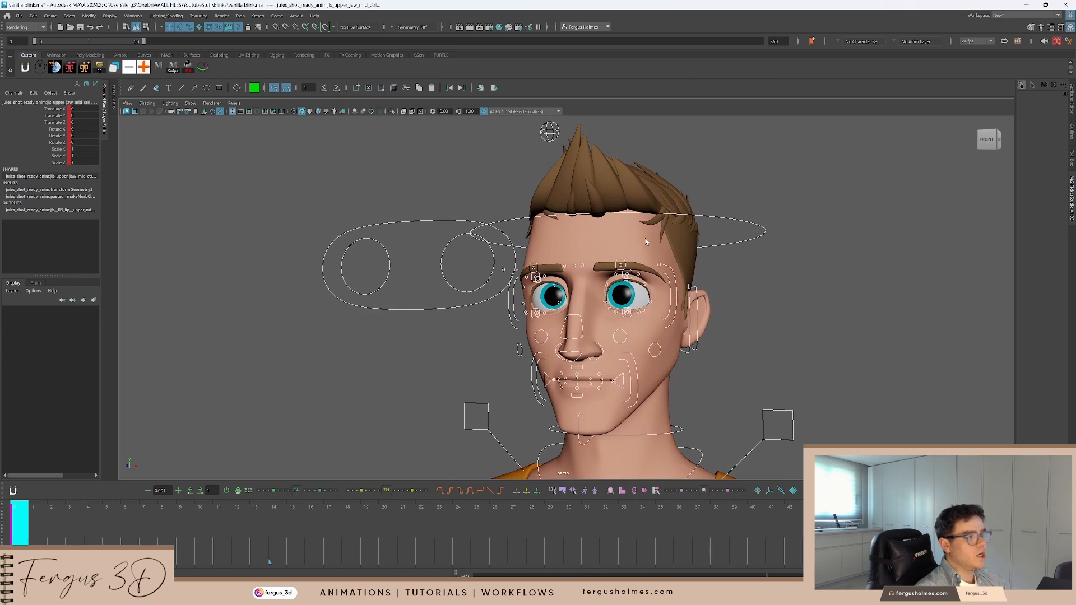
click(199, 526)
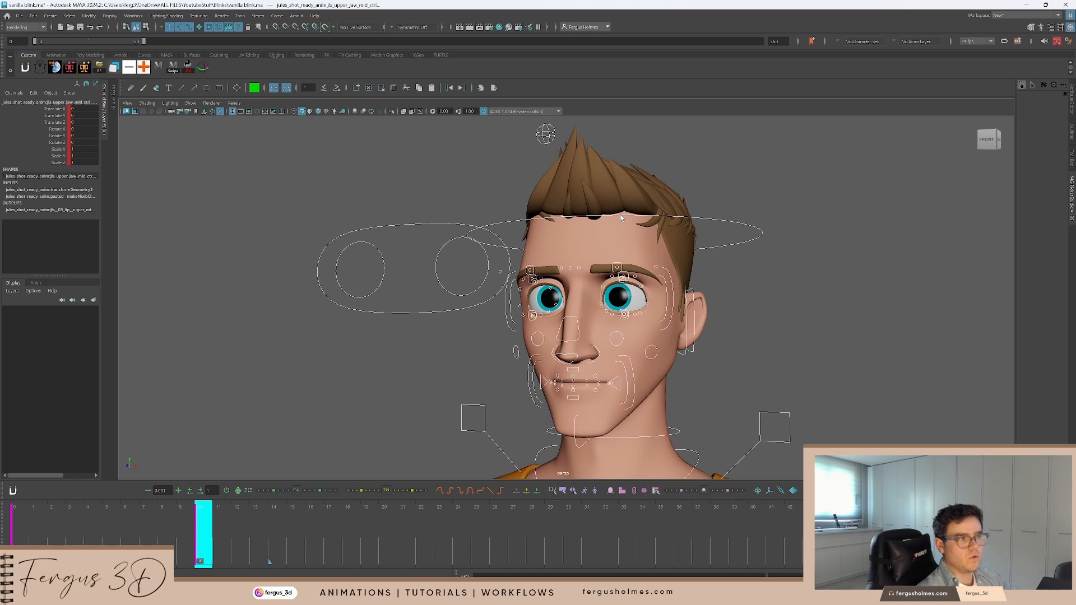
At frame 13, move the top eyelid control of the character's right eye down to nearly close the eye
scroll(621, 218, up, 6)
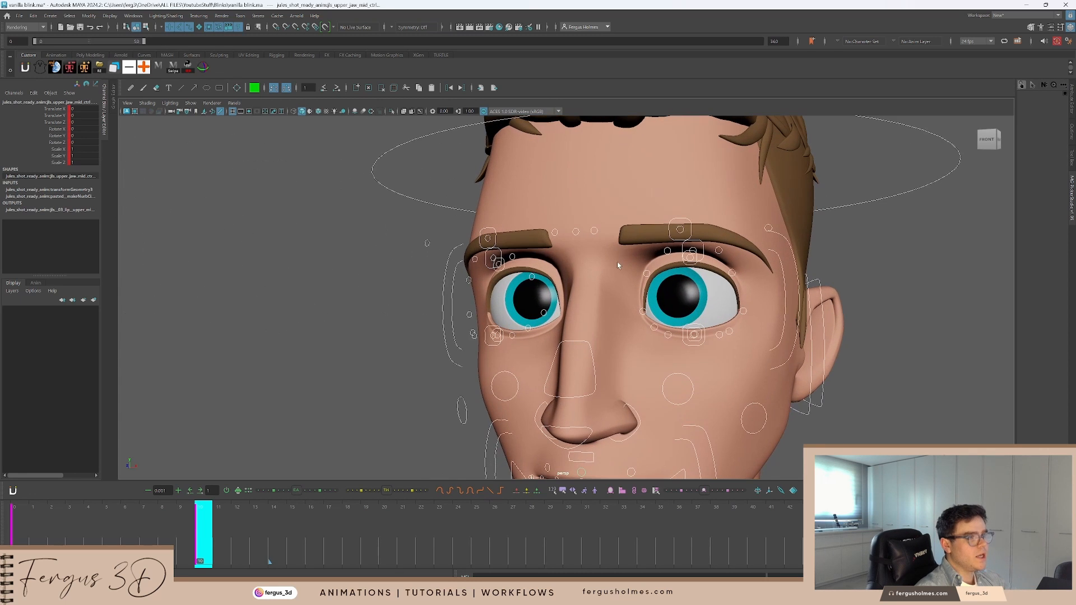
scroll(527, 225, up, 4)
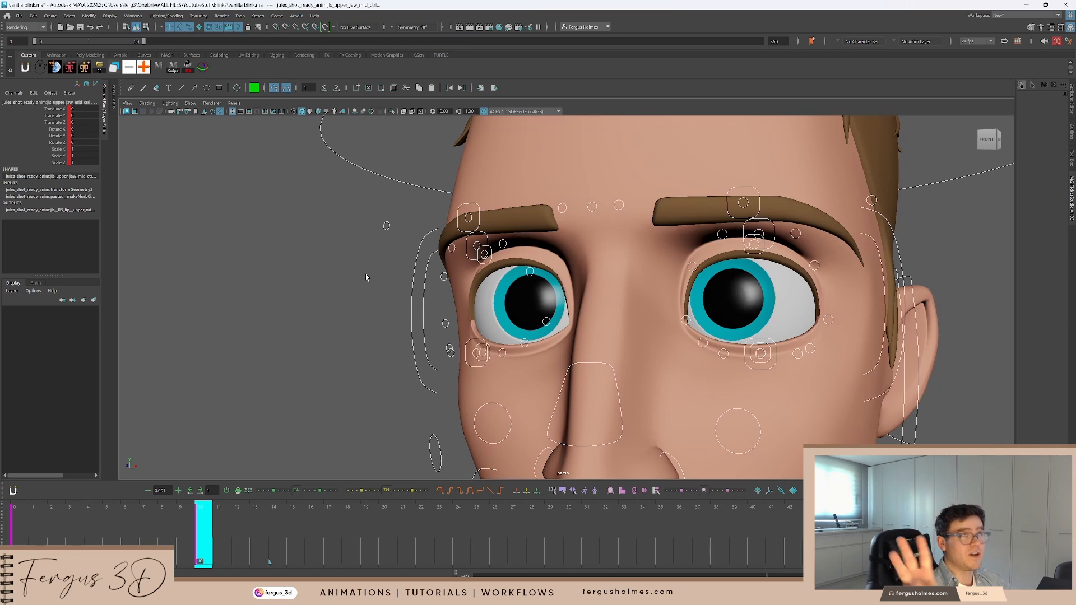
click(383, 271)
scroll(422, 254, up, 2)
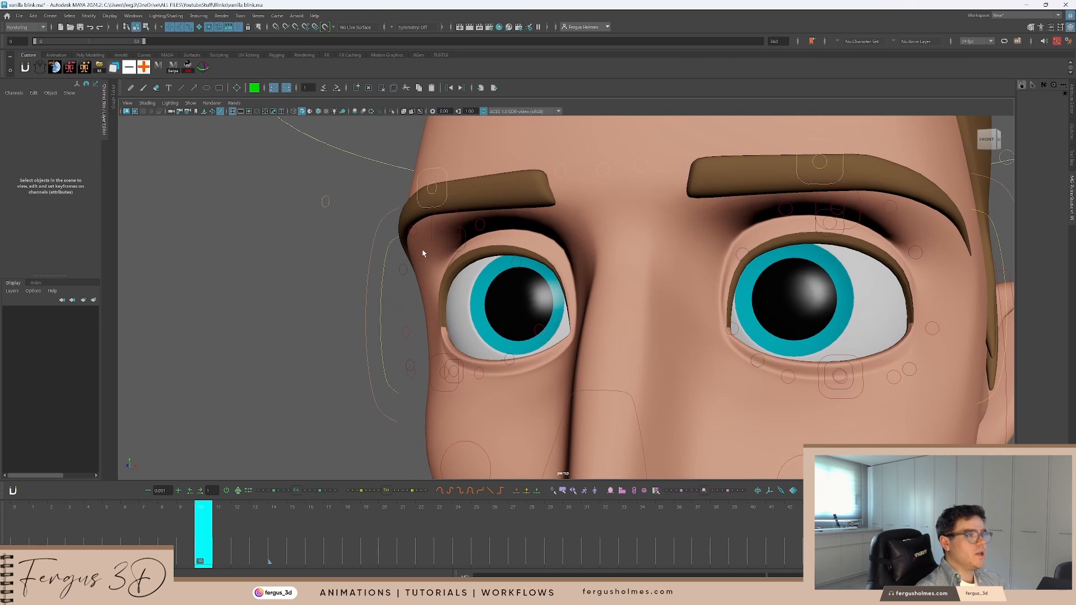
click(440, 251)
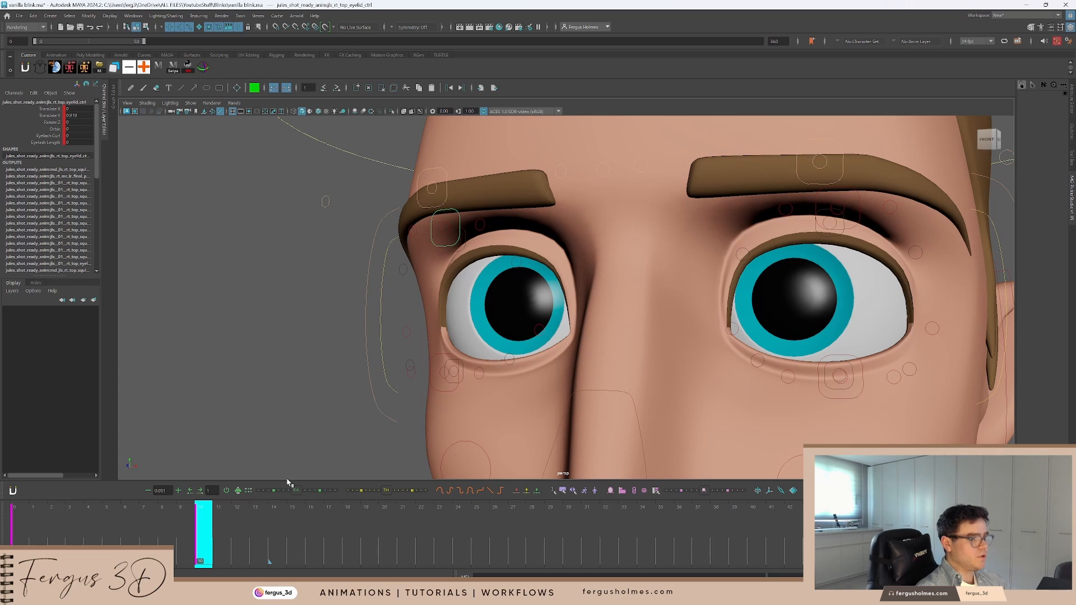
click(241, 518)
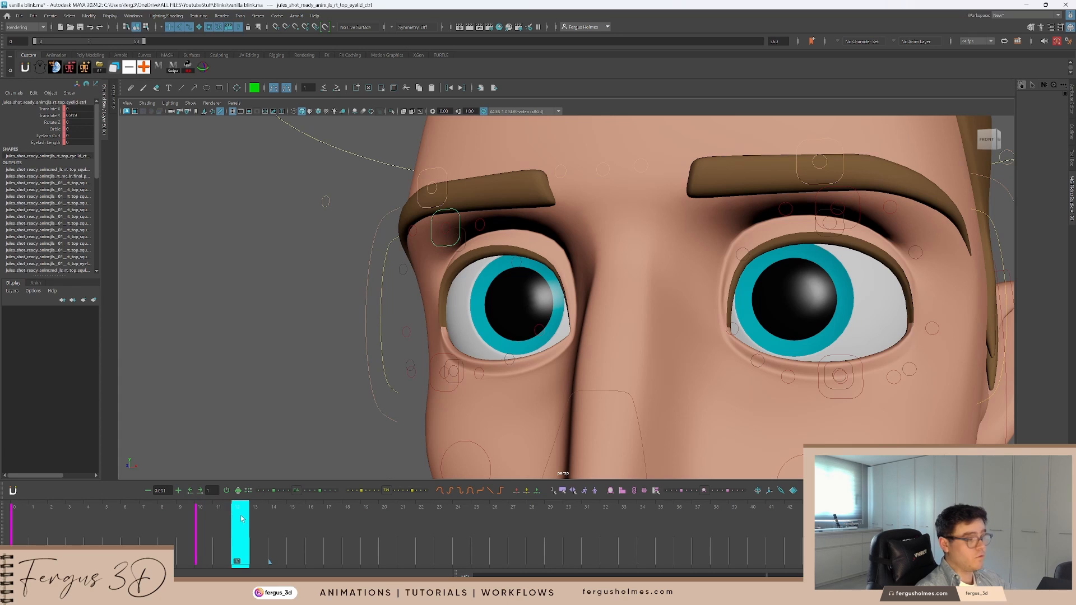
mouse_move(242, 519)
mouse_down()
mouse_move(203, 518)
mouse_move(224, 519)
mouse_up()
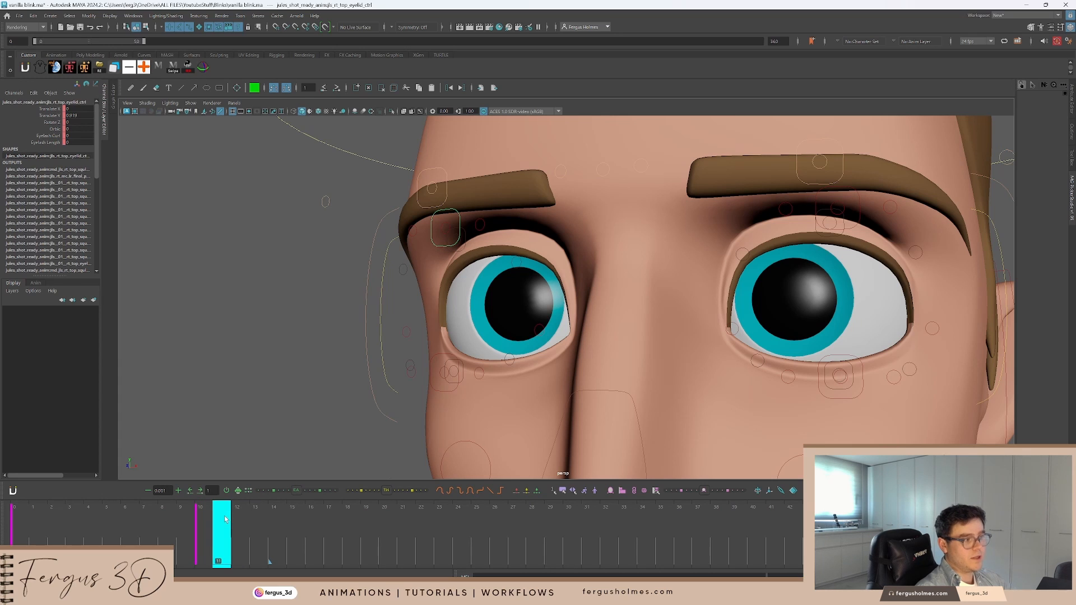
click(233, 518)
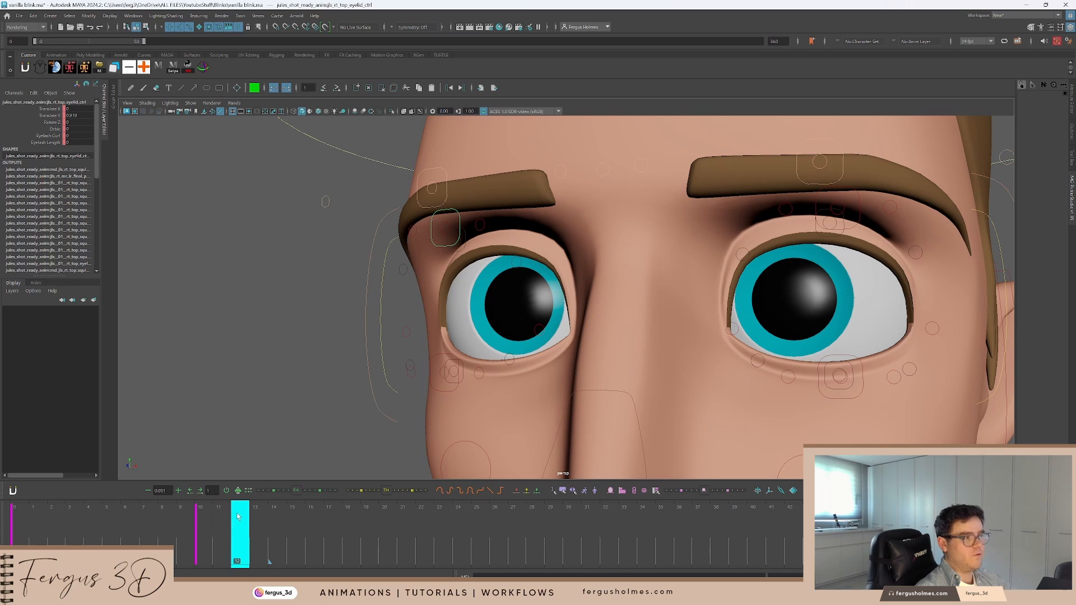
click(252, 513)
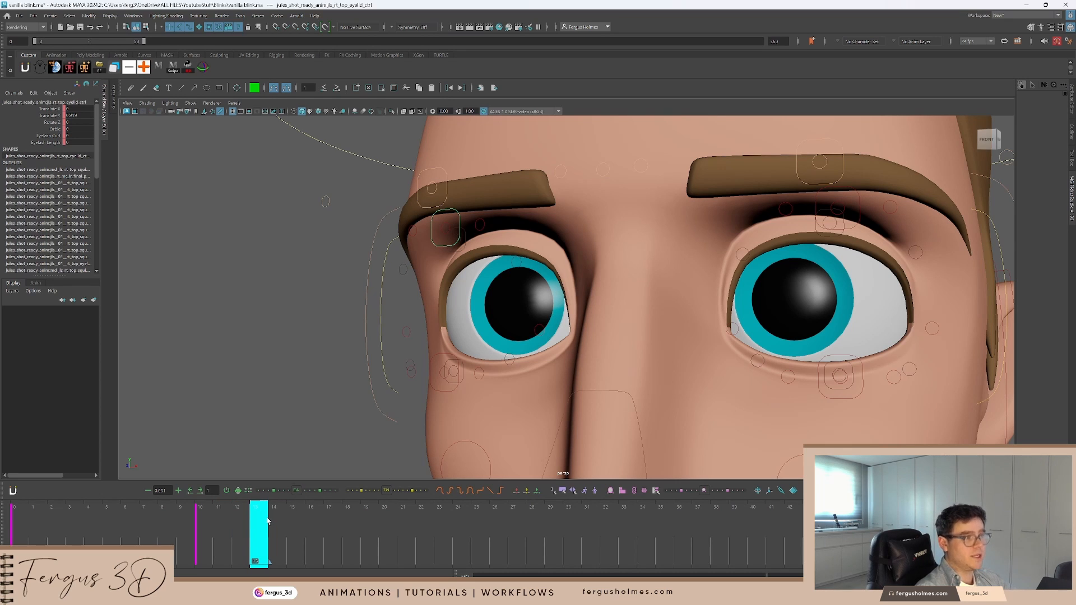
scroll(471, 318, down, 3)
scroll(485, 322, up, 3)
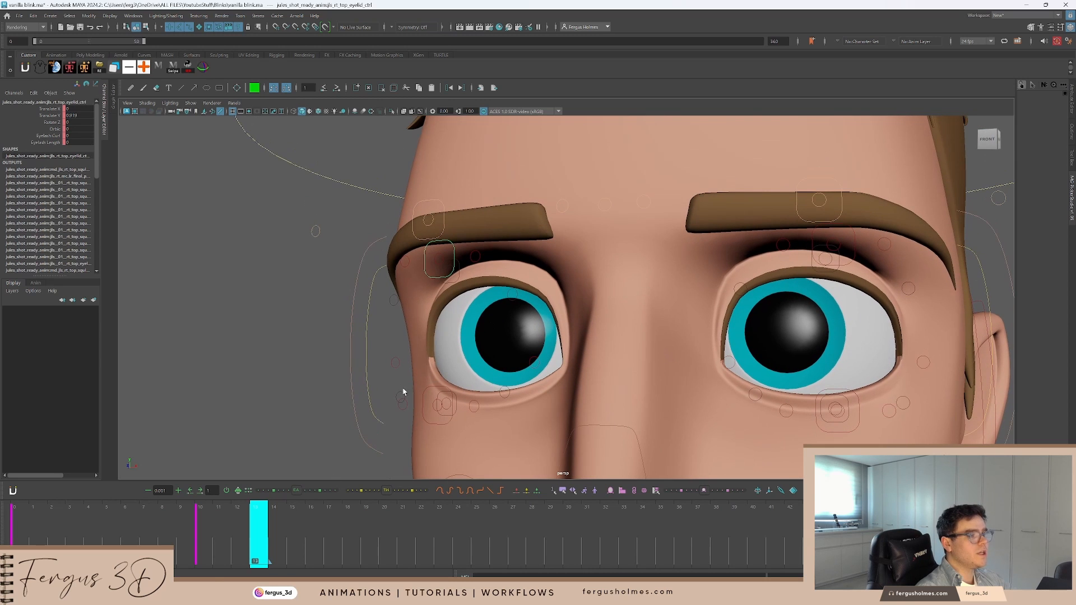
key(w)
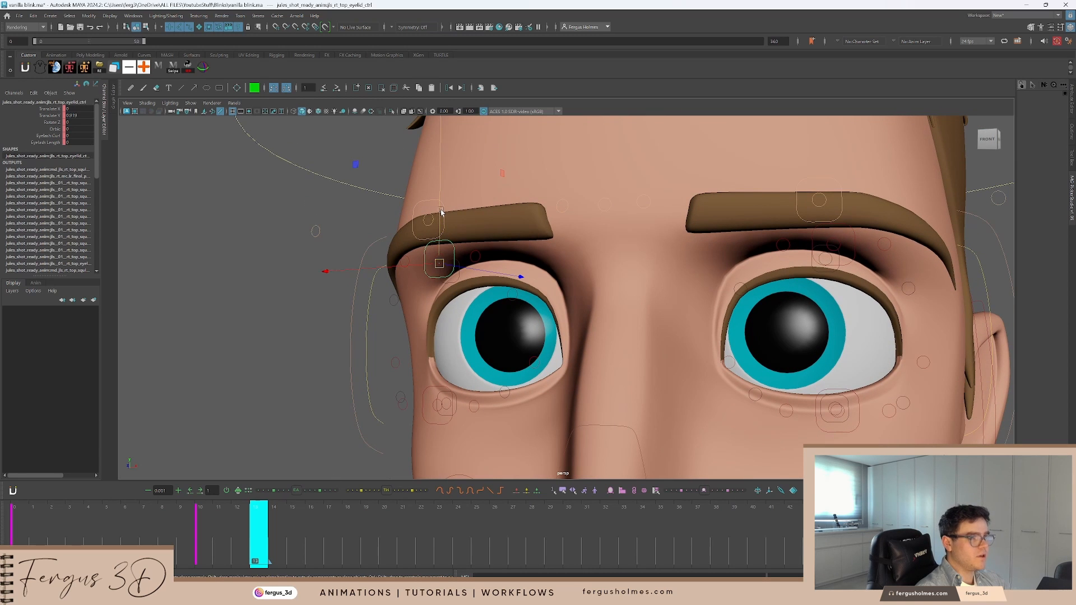
drag(441, 211, 438, 335)
At frame 13, raise the right eye's bottom eyelid control to meet the top lid, and select both eyelid controls
scroll(446, 378, up, 2)
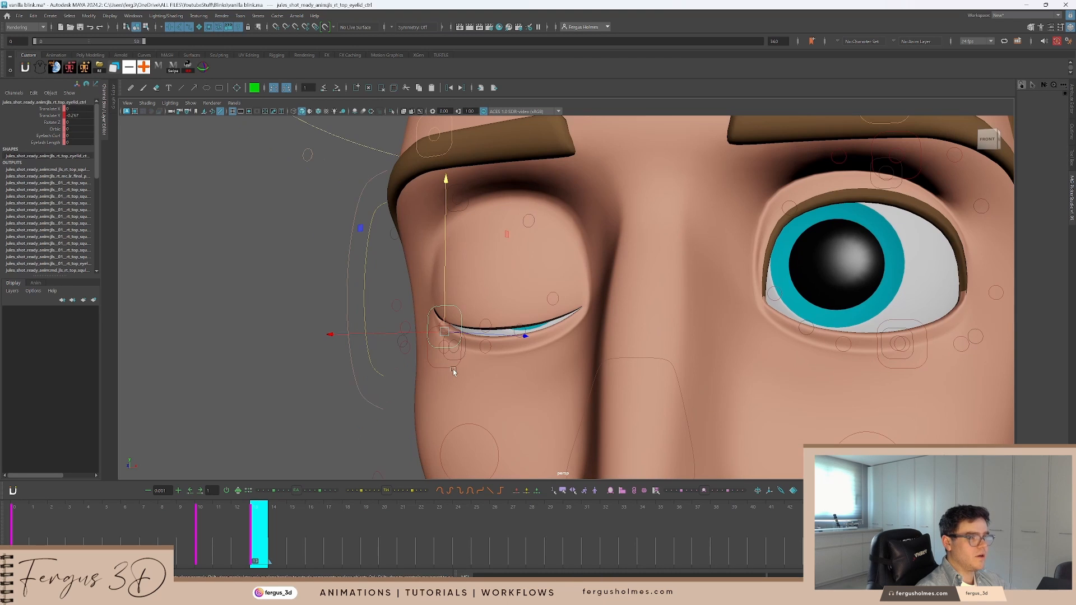
click(454, 369)
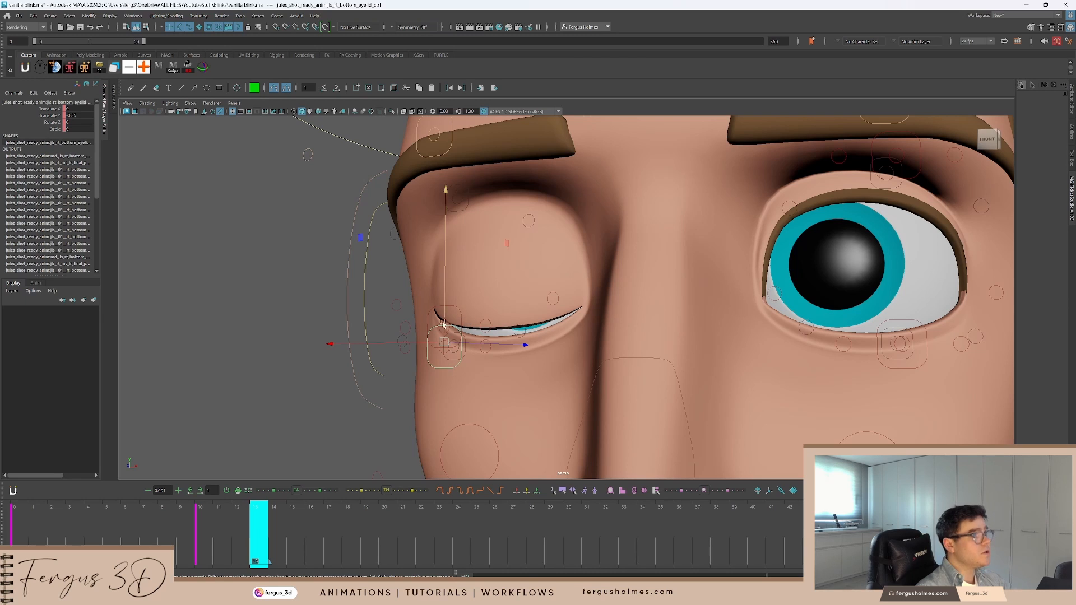
drag(444, 290, 443, 273)
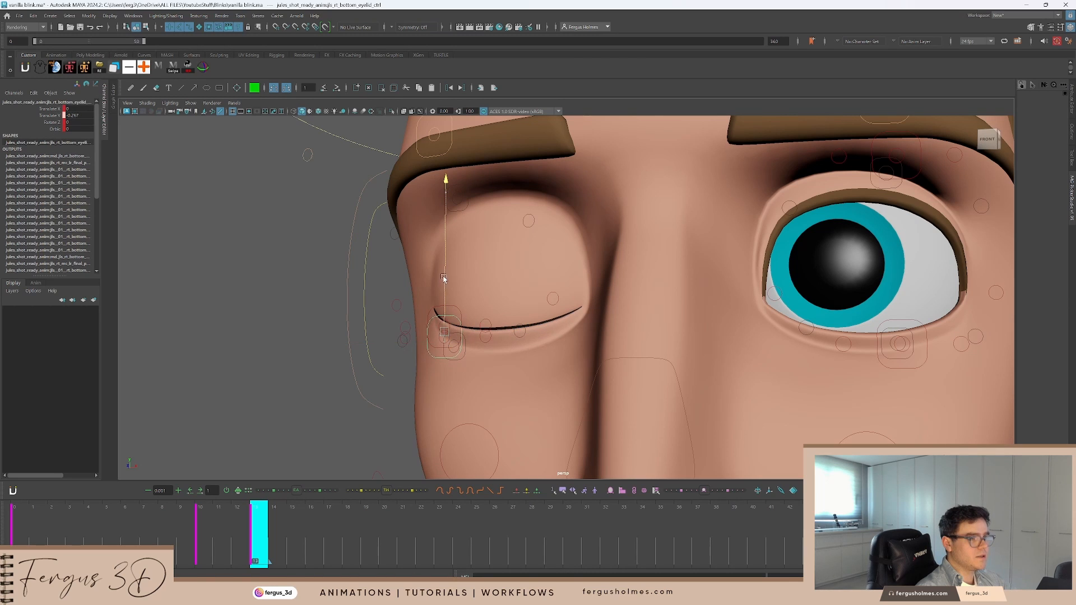
key(q)
click(451, 307)
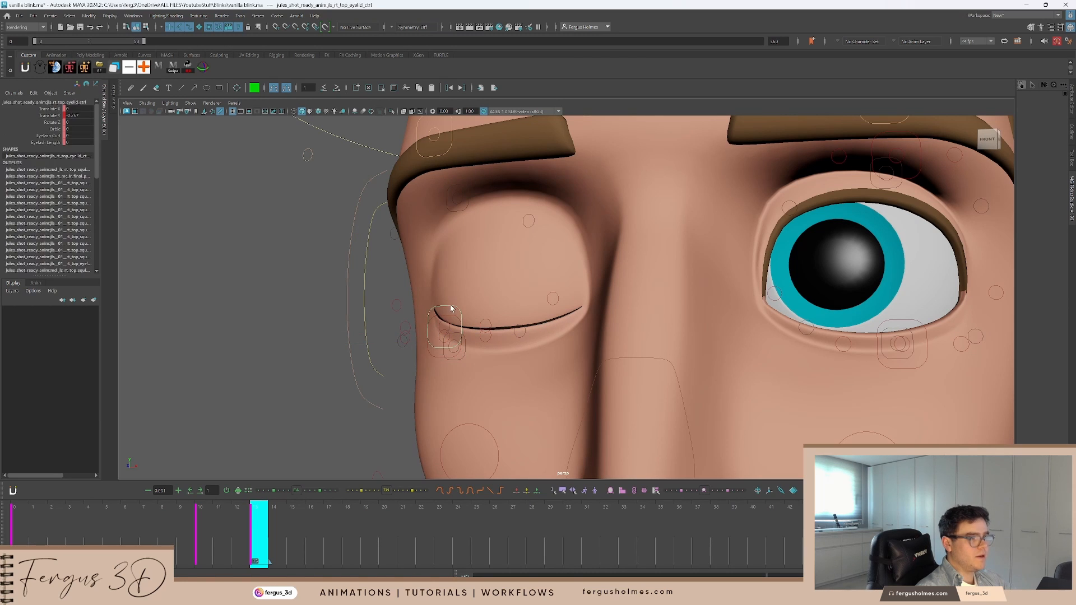
click(454, 318)
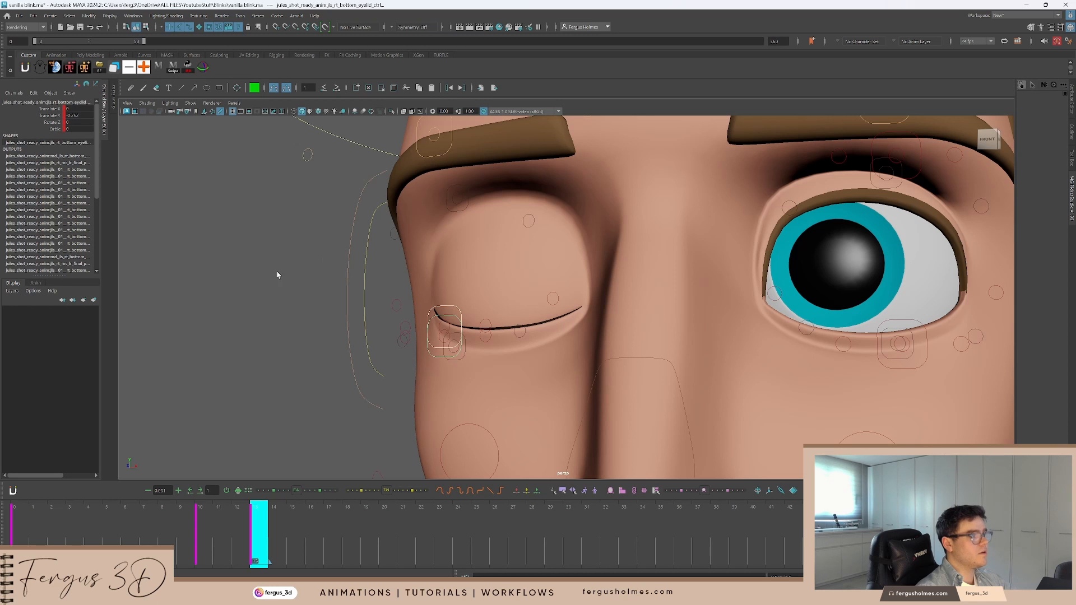
Copy the closed pose of the right eye's top and bottom eyelid controls from frame 13 to frame 17 and key it
scroll(300, 331, down, 2)
alt+drag(300, 331, 382, 296)
alt+right_drag(382, 295, 456, 312)
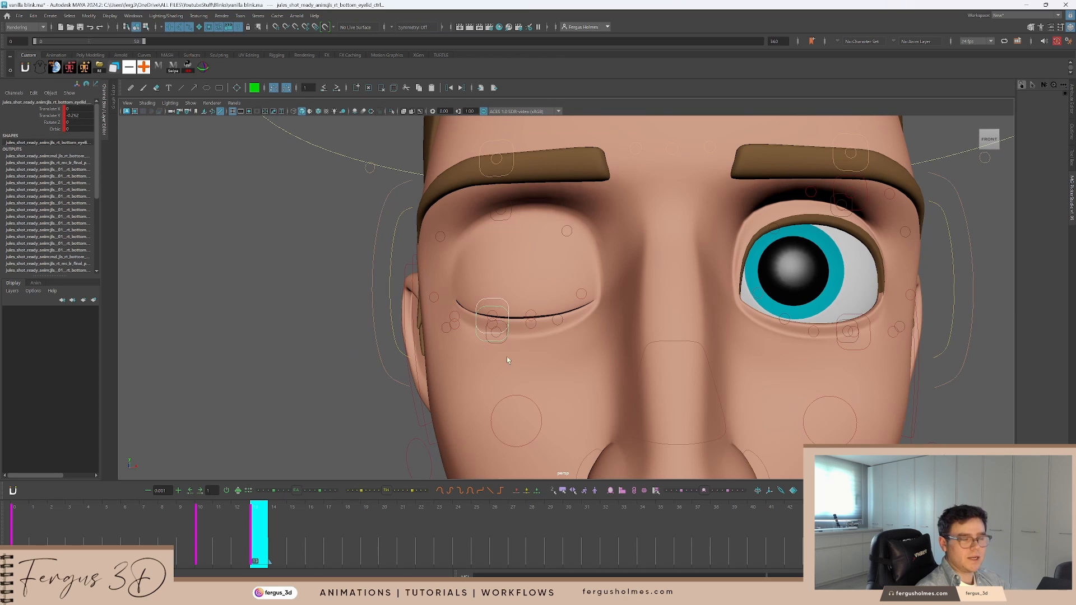
alt+right_drag(432, 355, 446, 350)
alt+drag(446, 351, 431, 346)
click(302, 293)
alt+right_drag(336, 322, 446, 343)
click(477, 311)
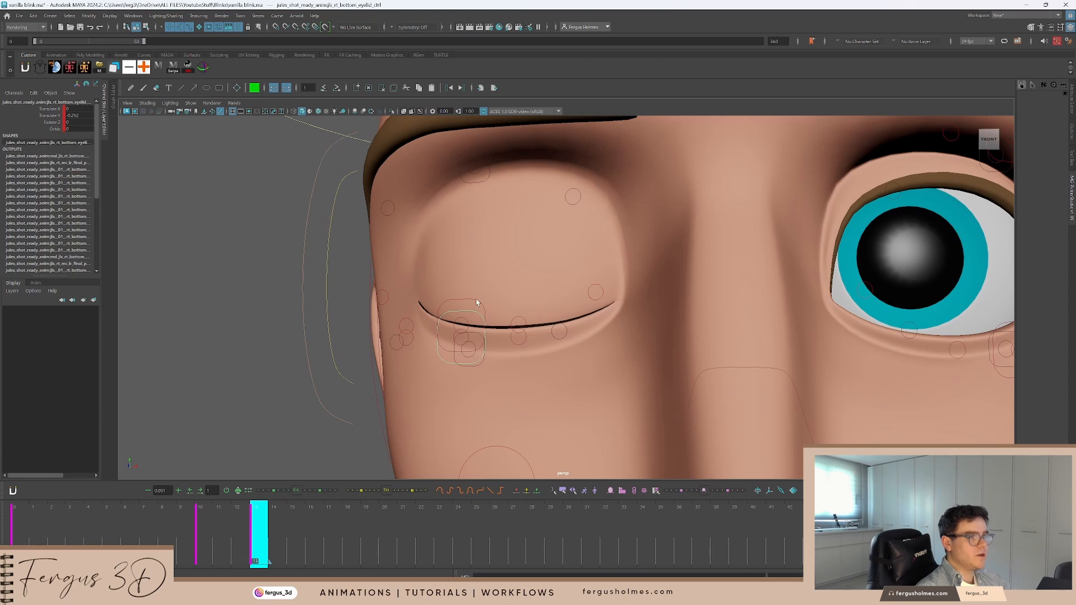
click(476, 303)
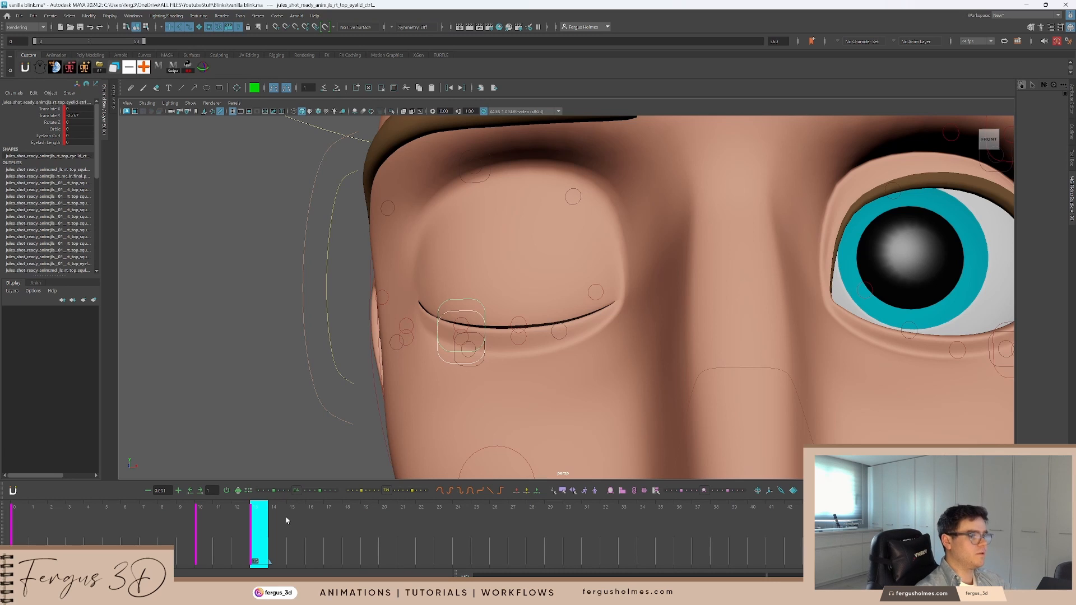
drag(252, 521, 331, 520)
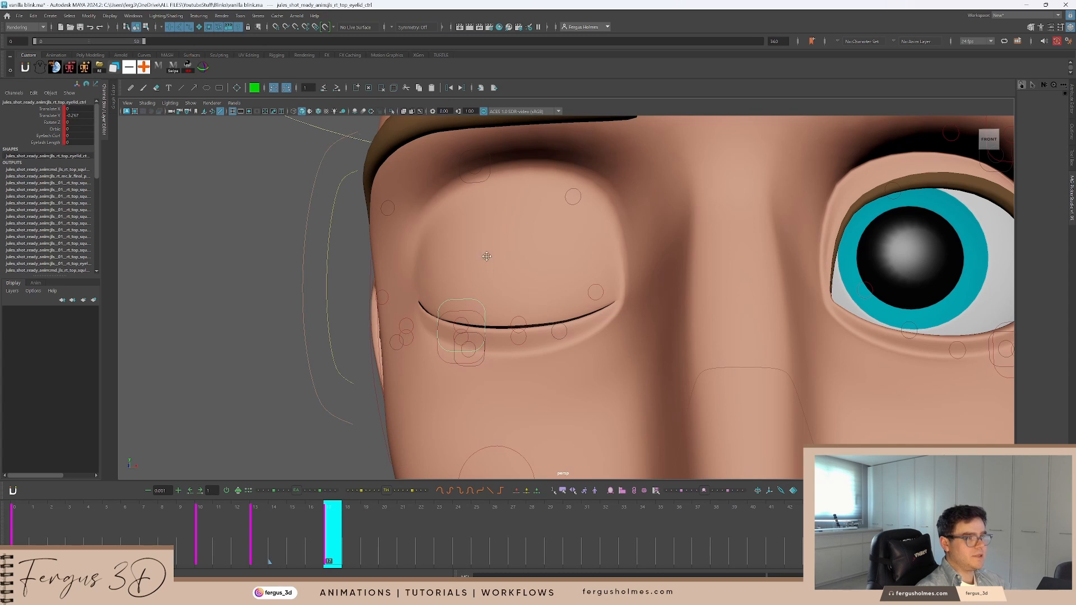
At frame 17, raise the right eye's top eyelid control to slightly below its open position at frame 10
drag(463, 264, 498, 109)
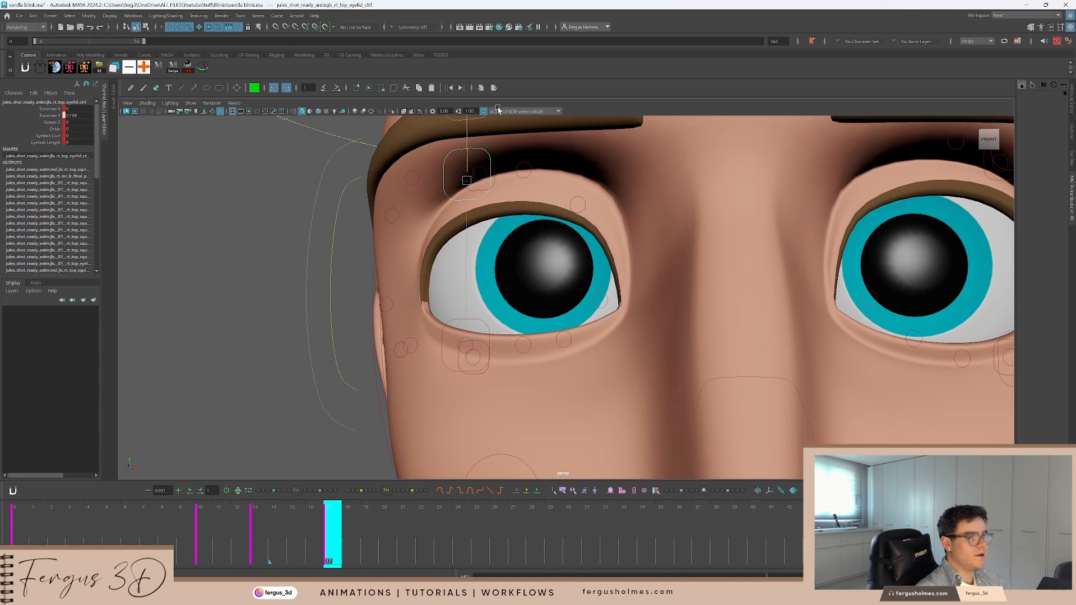
click(196, 532)
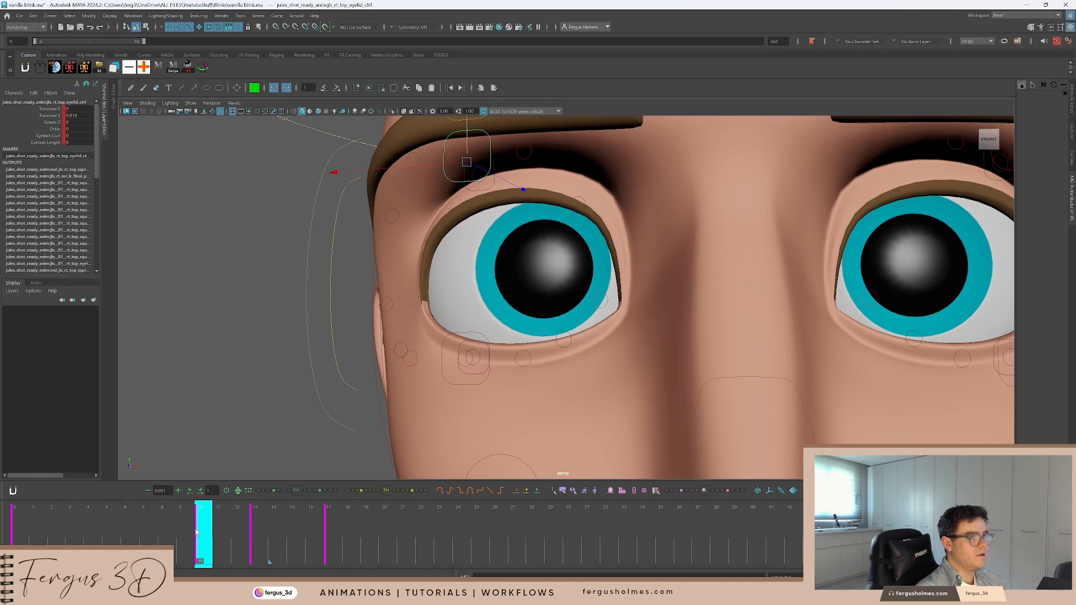
click(329, 524)
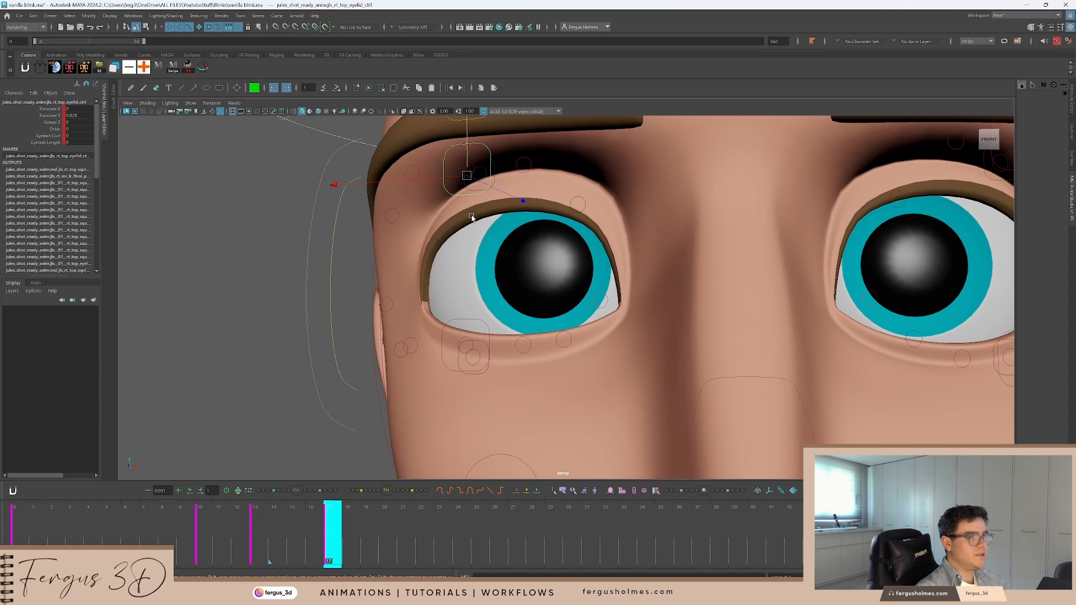
drag(470, 138, 467, 119)
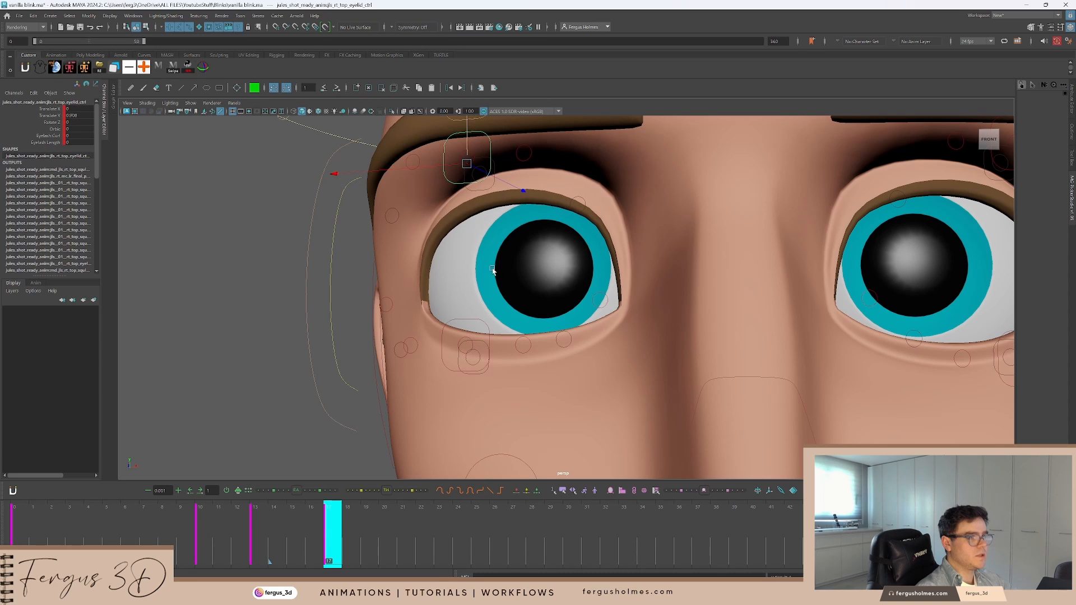
Compare the right eye's bottom eyelid at frames 10 and 17, and lower its control slightly at frame 17
click(474, 323)
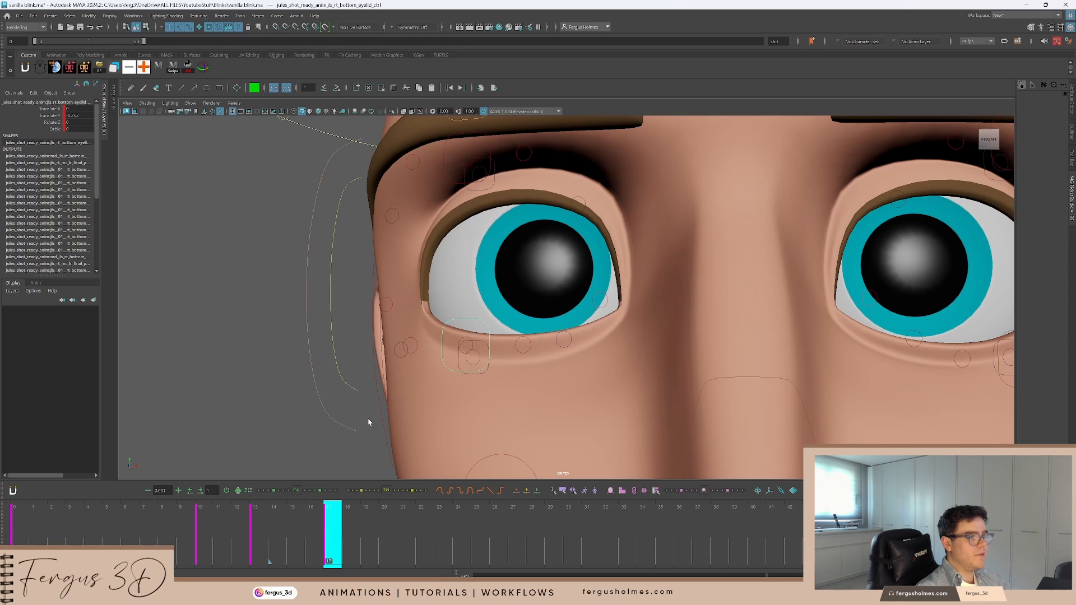
click(203, 522)
click(334, 527)
key(w)
drag(466, 309, 466, 319)
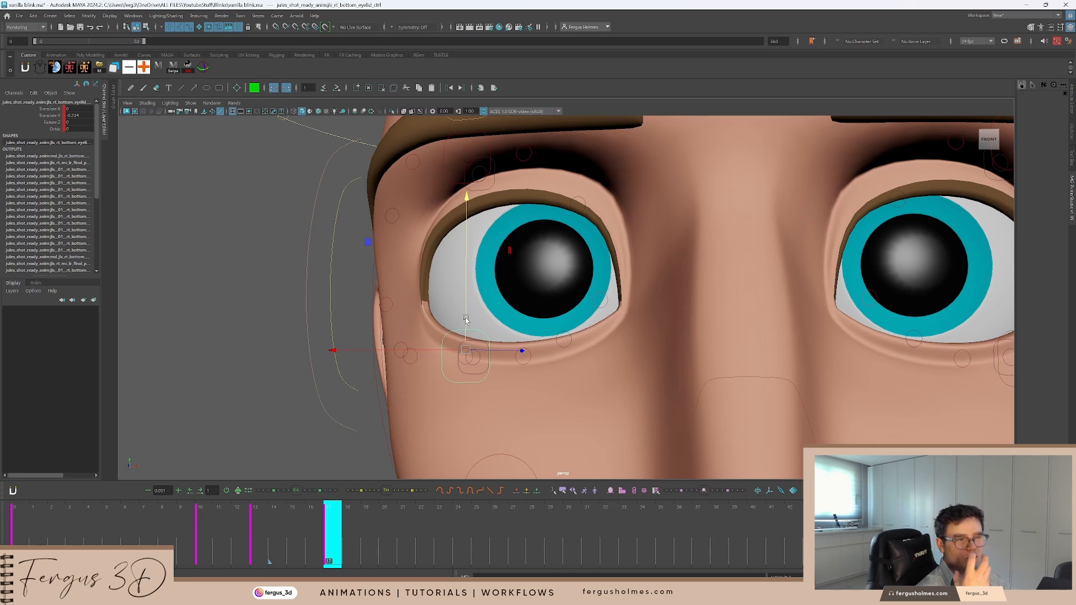
Frame both eyes in the view, and scrub and play back the right eye's blink
scroll(462, 297, down, 10)
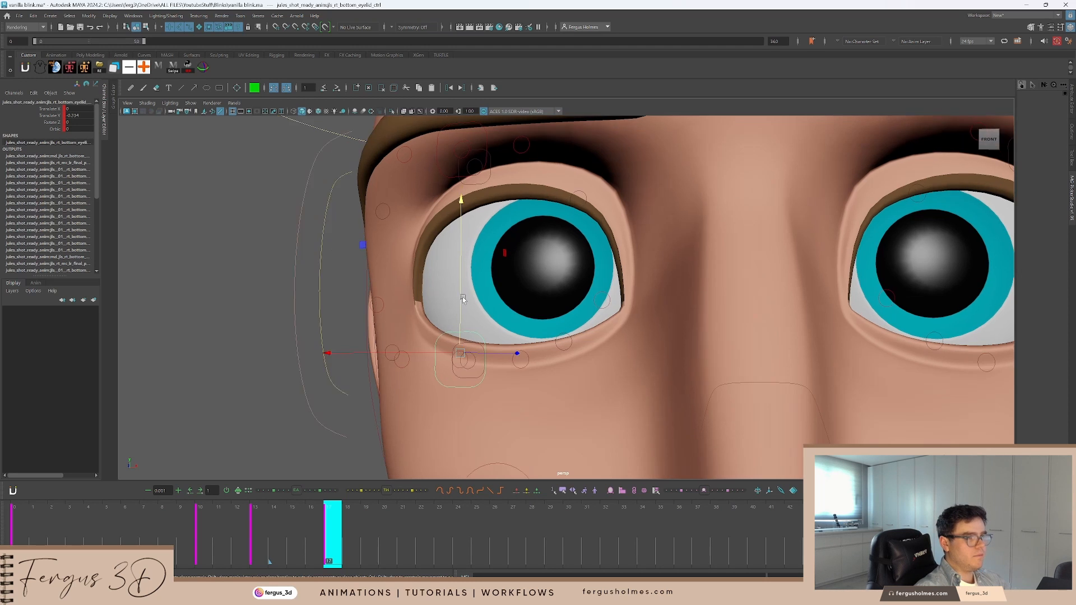
key(q)
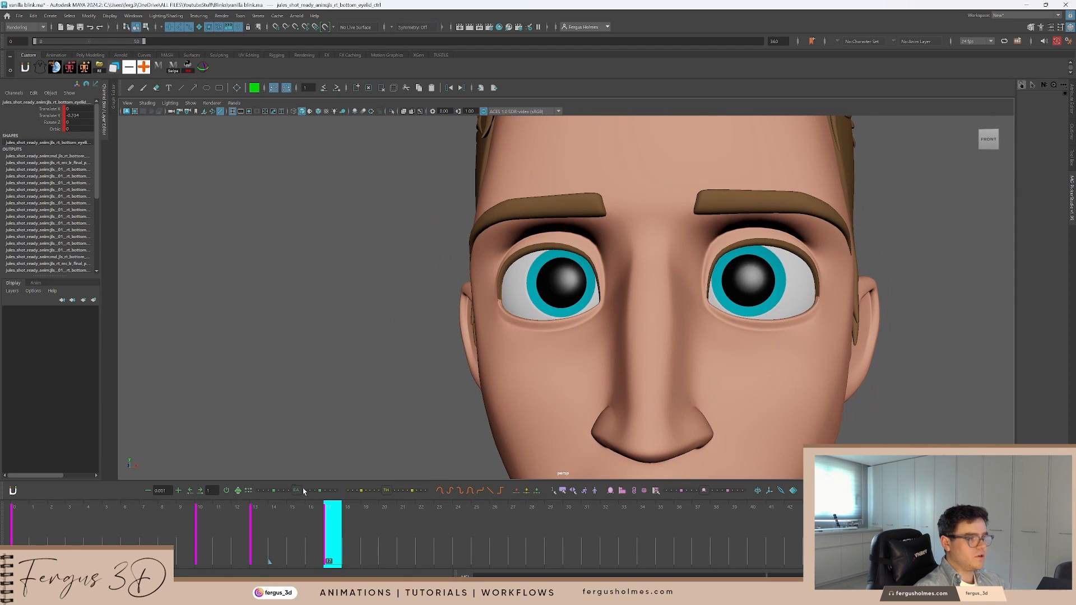
drag(222, 512, 142, 526)
key(alt+v)
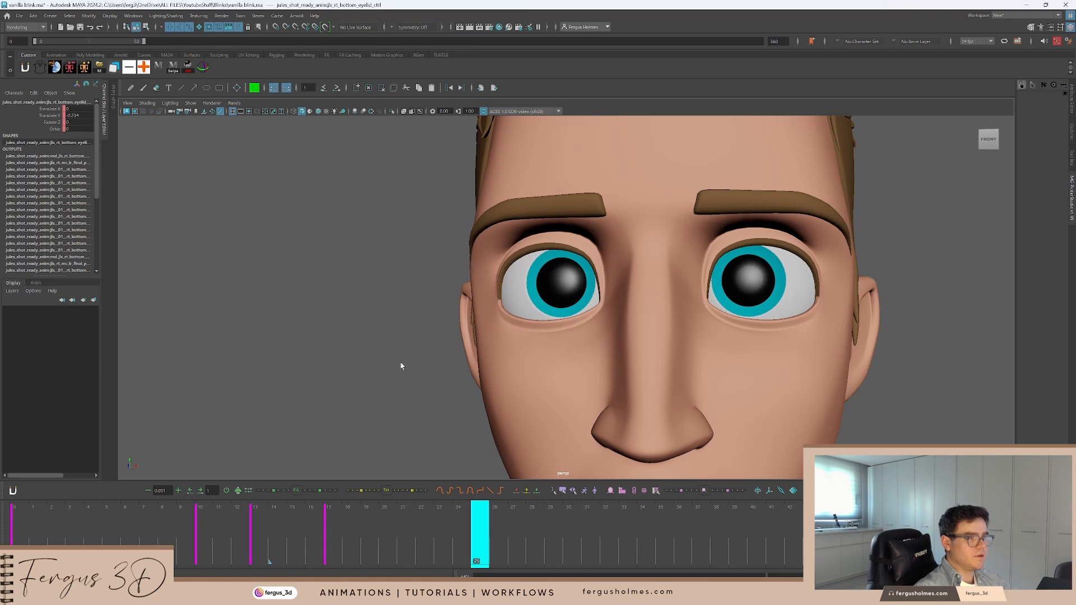
Key the right eye's top eyelid control at frame 23 with its open pose copied from frame 10
drag(315, 534, 442, 532)
click(504, 230)
key(s)
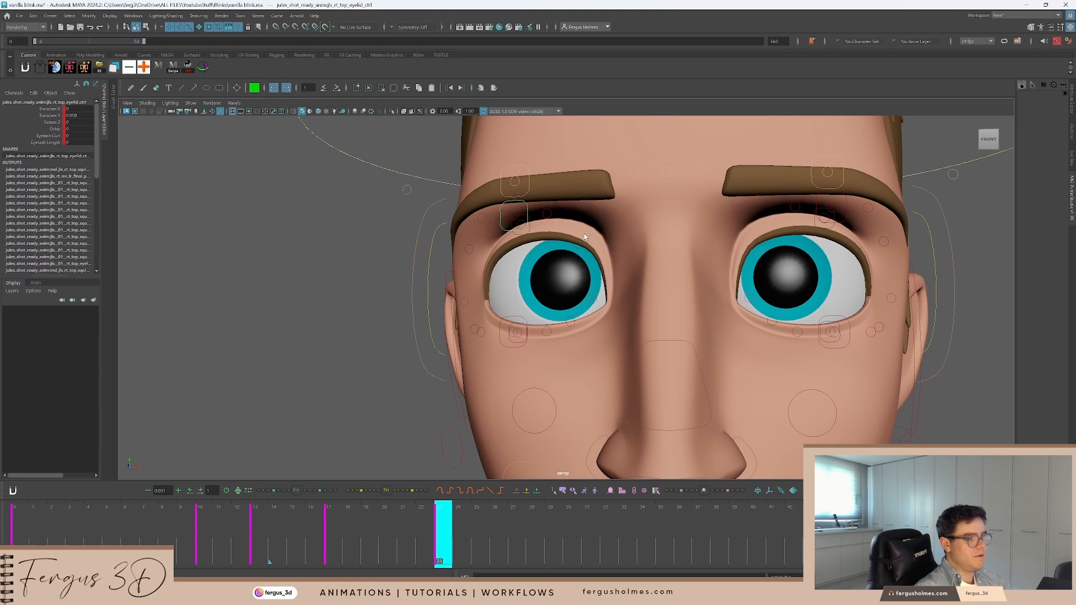
alt+middle_drag(575, 240, 576, 262)
key(w)
scroll(524, 206, up, 3)
alt+middle_drag(523, 205, 531, 247)
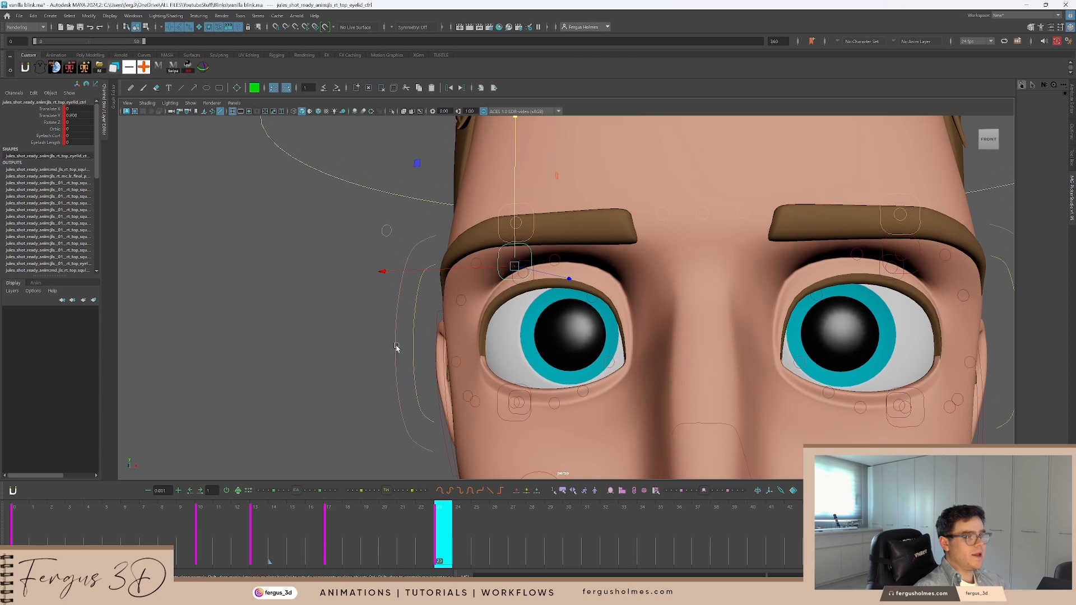
drag(202, 532, 442, 531)
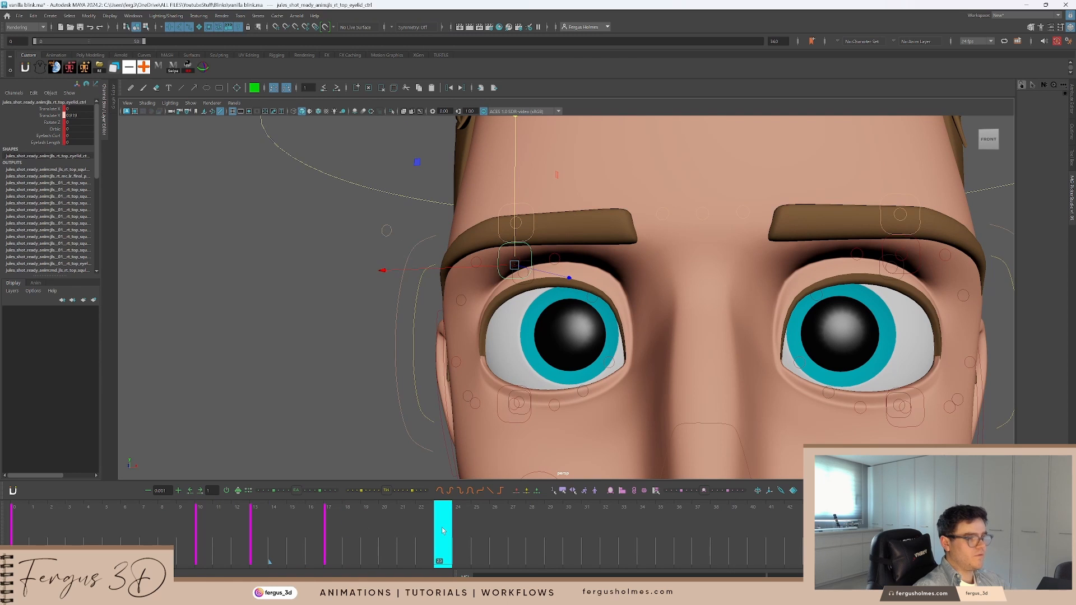
Copy the right eye's bottom eyelid pose from frame 10 to frame 23 and key it
click(525, 422)
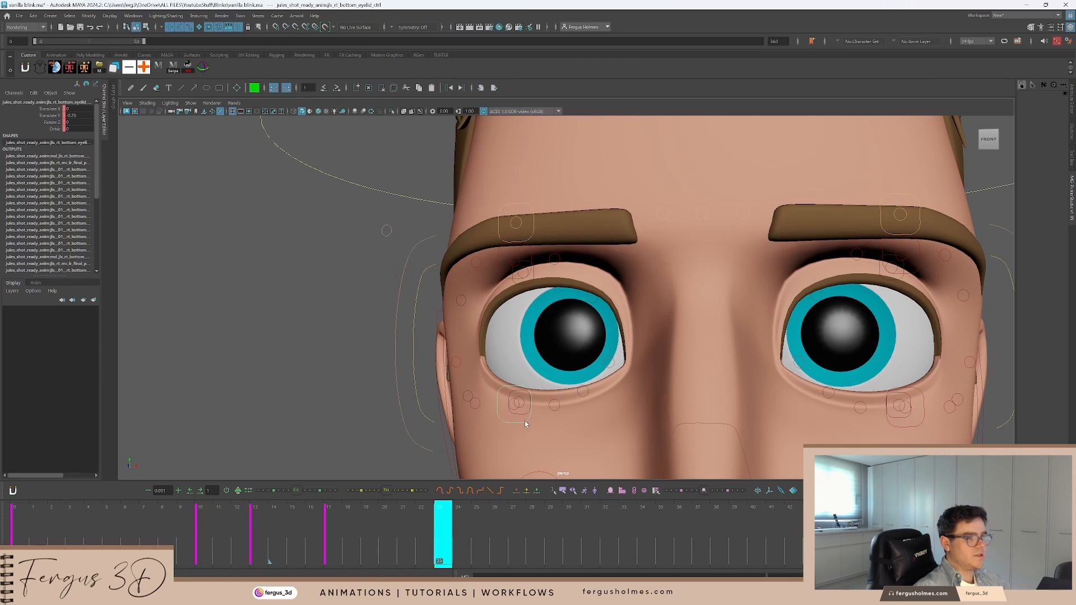
drag(209, 524, 441, 514)
key(s)
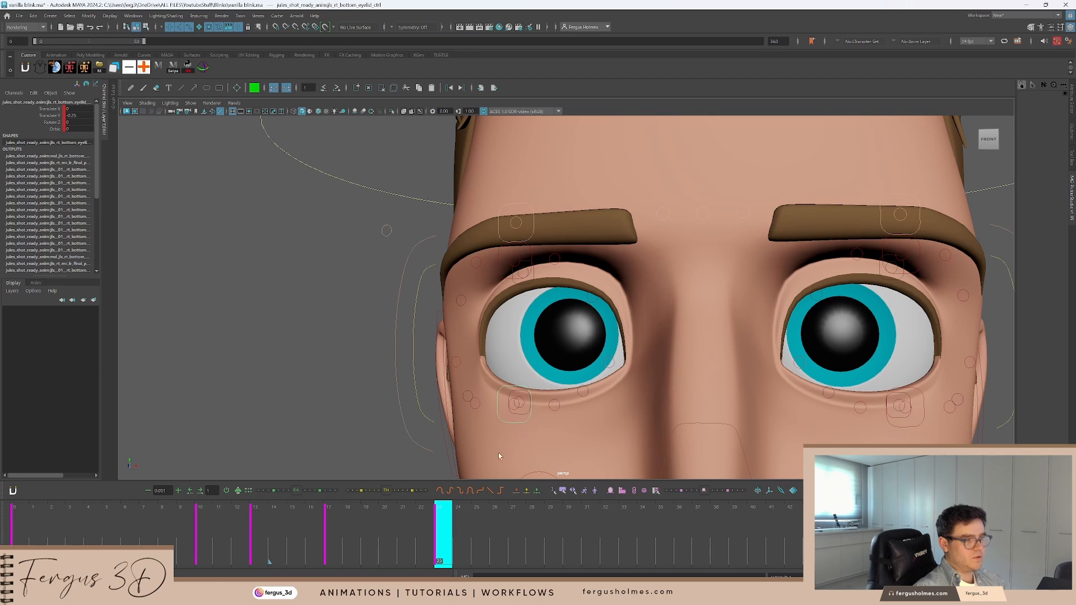
Open the Graph Editor for the right eye's top and bottom eyelid controls, isolating their Translate Y curves
mouse_move(408, 515)
mouse_down()
mouse_move(389, 520)
mouse_move(427, 521)
mouse_up()
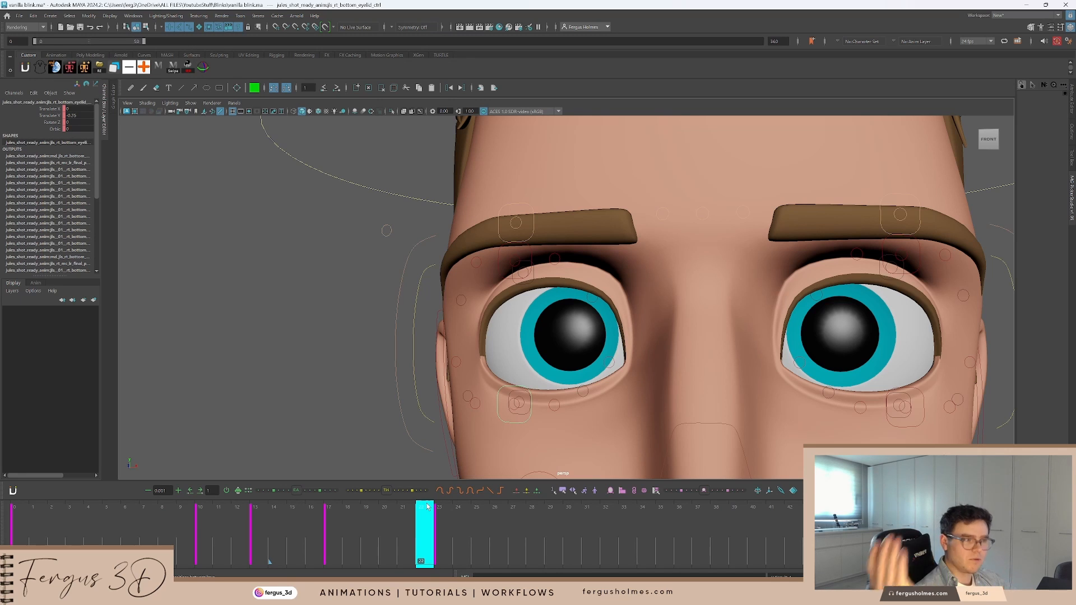
click(311, 313)
click(501, 249)
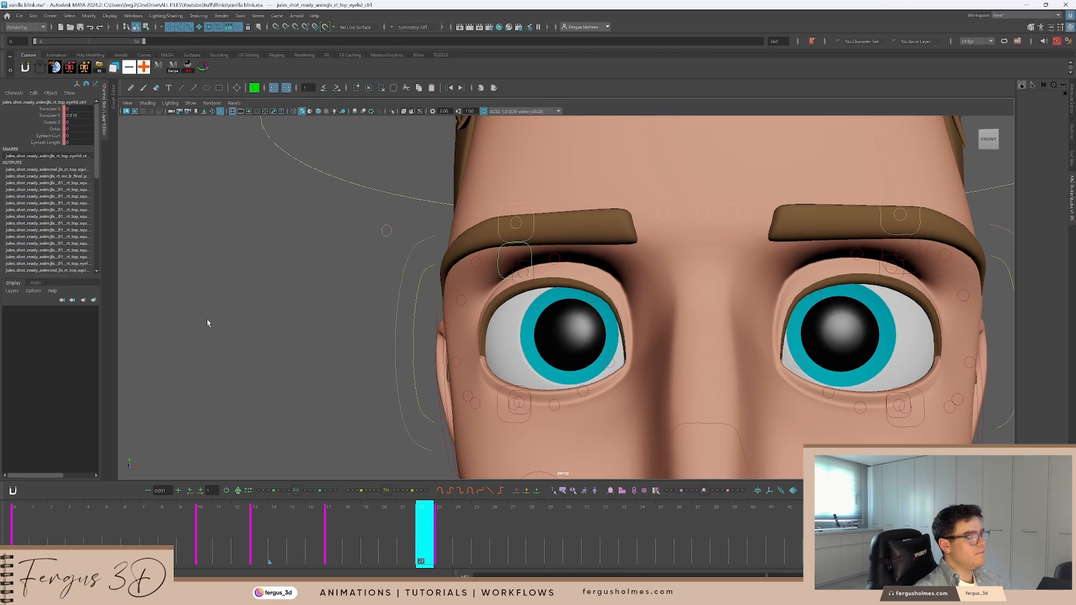
key(space)
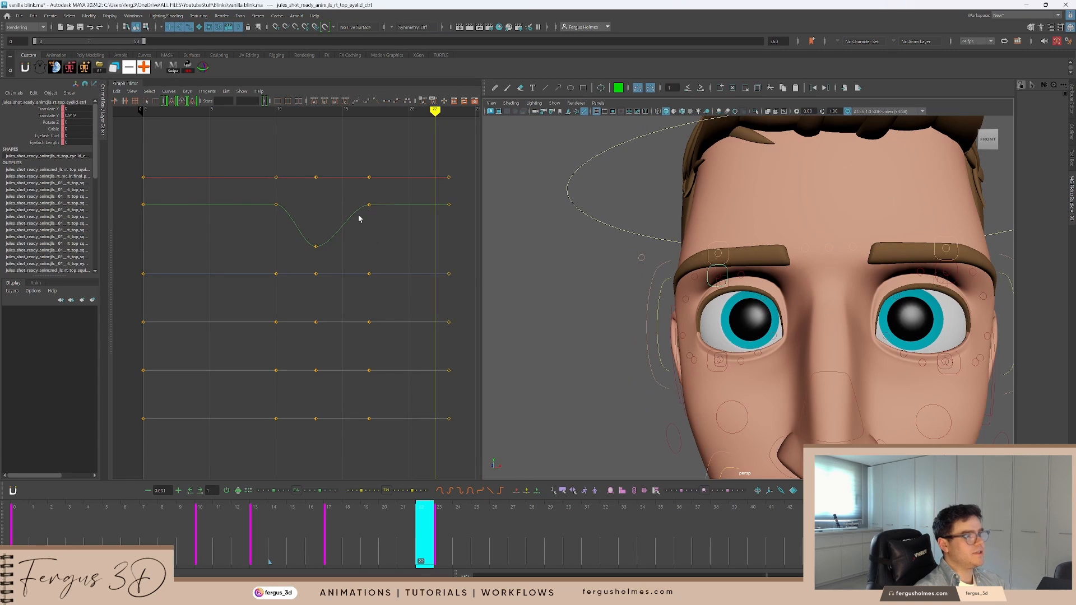
alt+middle_drag(392, 219, 350, 222)
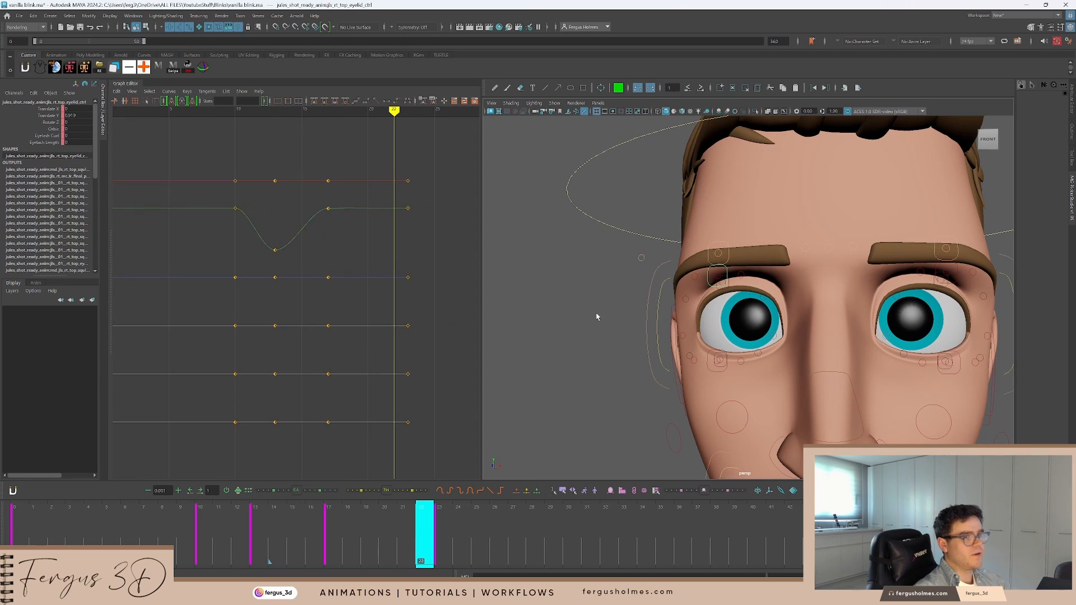
click(721, 373)
click(51, 115)
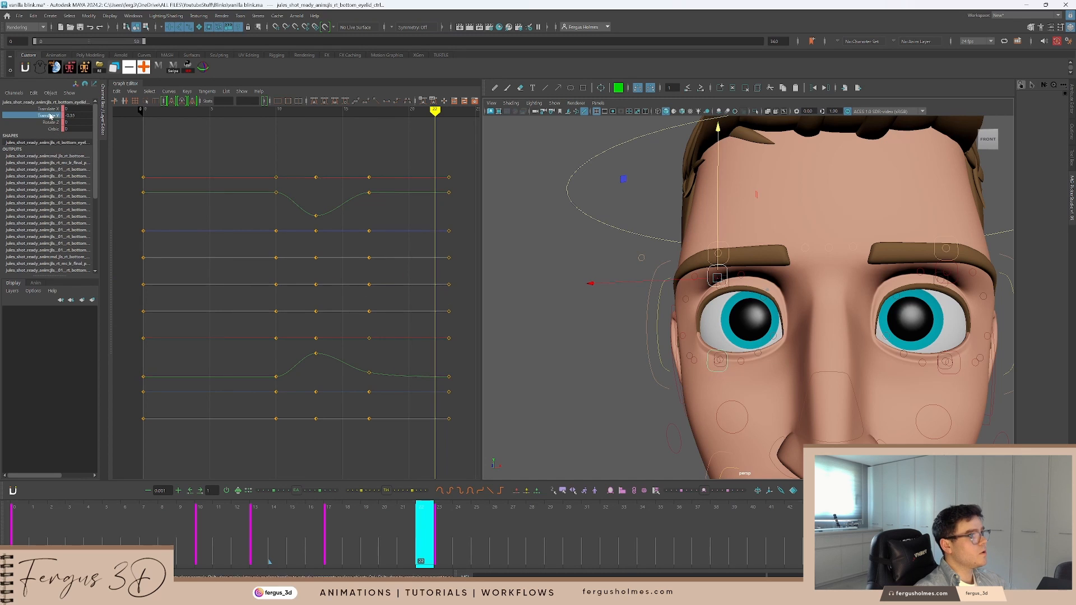
Lower the top eyelid's Translate Y key at frame 17 slightly, giving its curve a softer ease into frame 23
alt+middle_drag(333, 235, 290, 218)
alt+shift+right_drag(291, 218, 297, 215)
scroll(312, 297, up, 3)
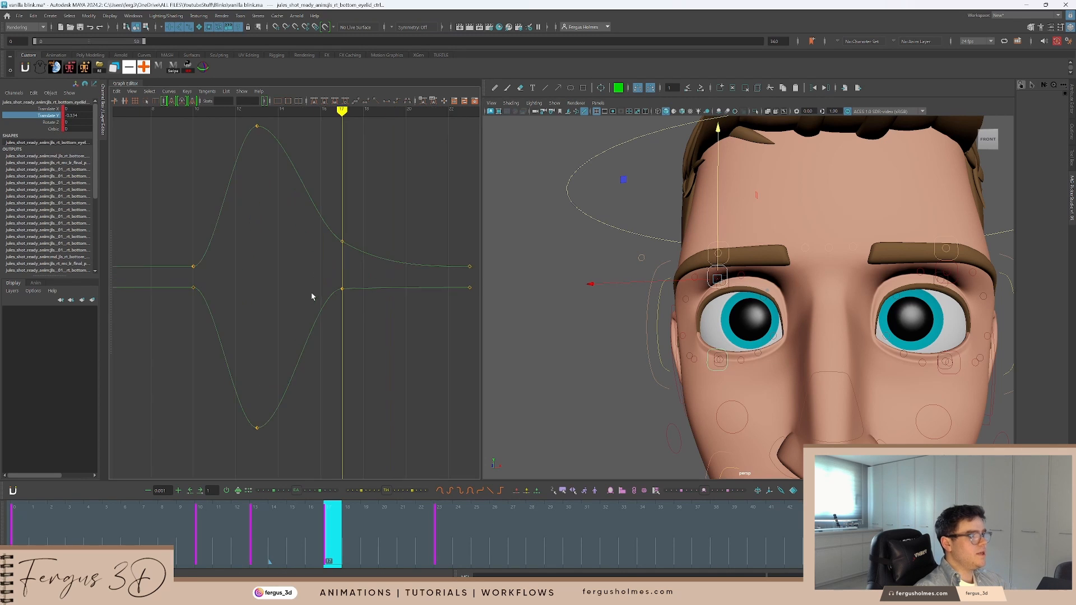
drag(341, 301, 343, 303)
mouse_move(361, 319)
shift+middle_down()
mouse_move(360, 343)
mouse_move(363, 314)
shift+middle_up()
key(ctrl+z)
click(360, 307)
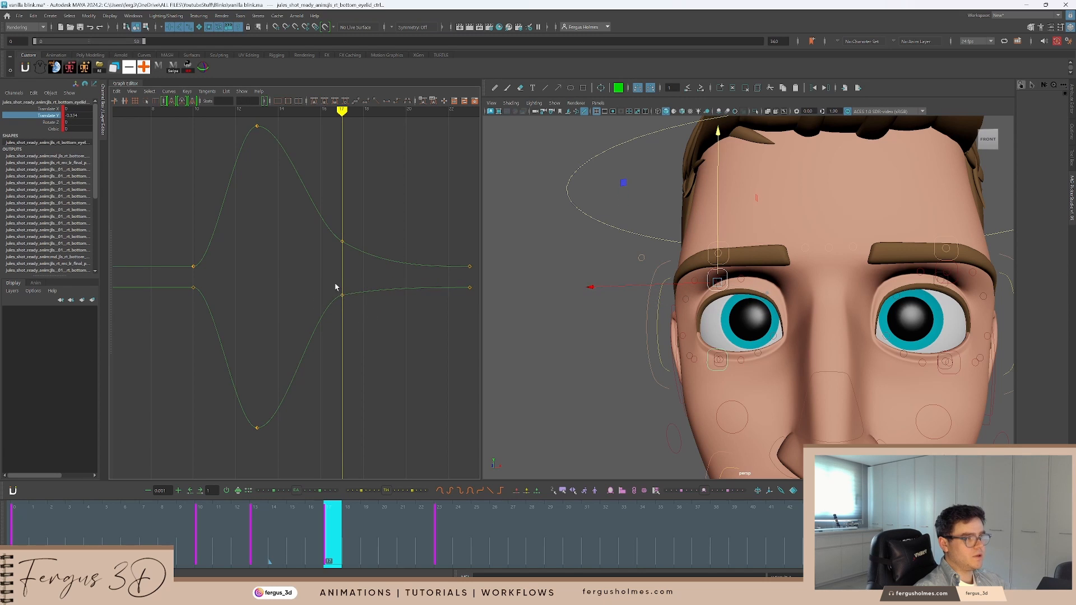
drag(335, 286, 361, 308)
shift+middle_drag(361, 309, 361, 311)
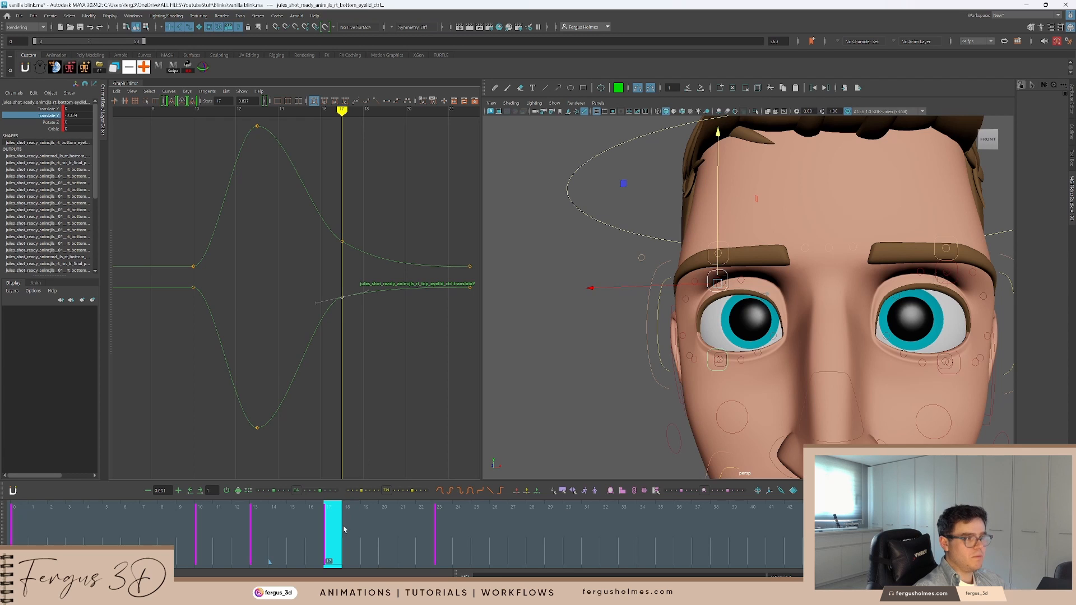
Key the right eye's top and bottom eyelid controls at frame 12
drag(343, 529, 235, 535)
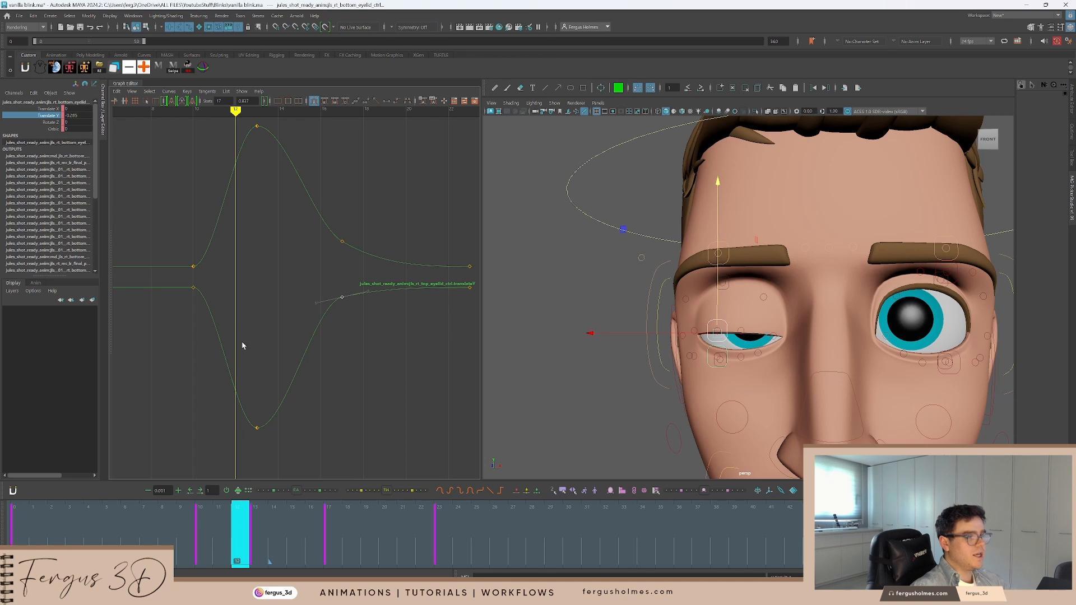
alt+middle_drag(237, 304, 260, 307)
key(s)
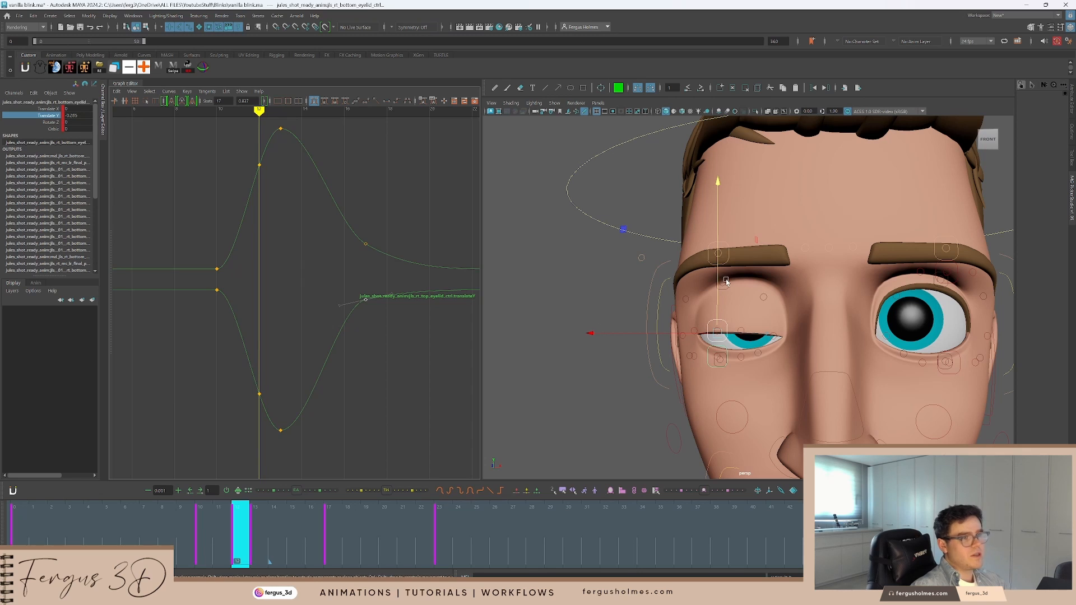
Lower the top eyelid's Translate Y key at frame 12 until the eye is nearly closed, and smooth its curve into frame 13
click(260, 165)
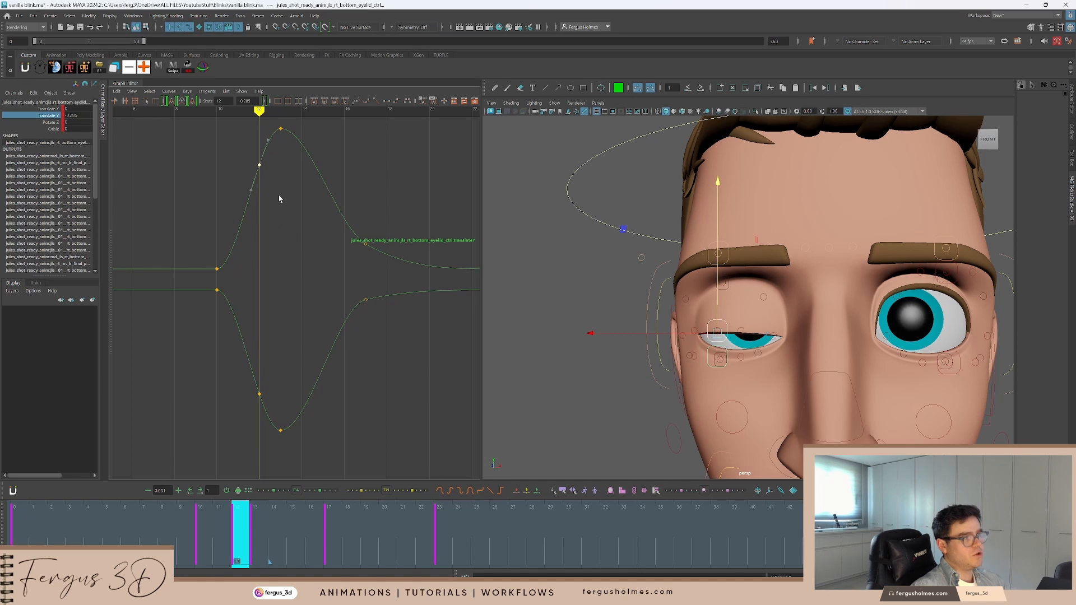
click(287, 363)
drag(287, 363, 252, 408)
alt+middle_drag(287, 362, 280, 340)
scroll(331, 295, up, 5)
drag(251, 326, 365, 383)
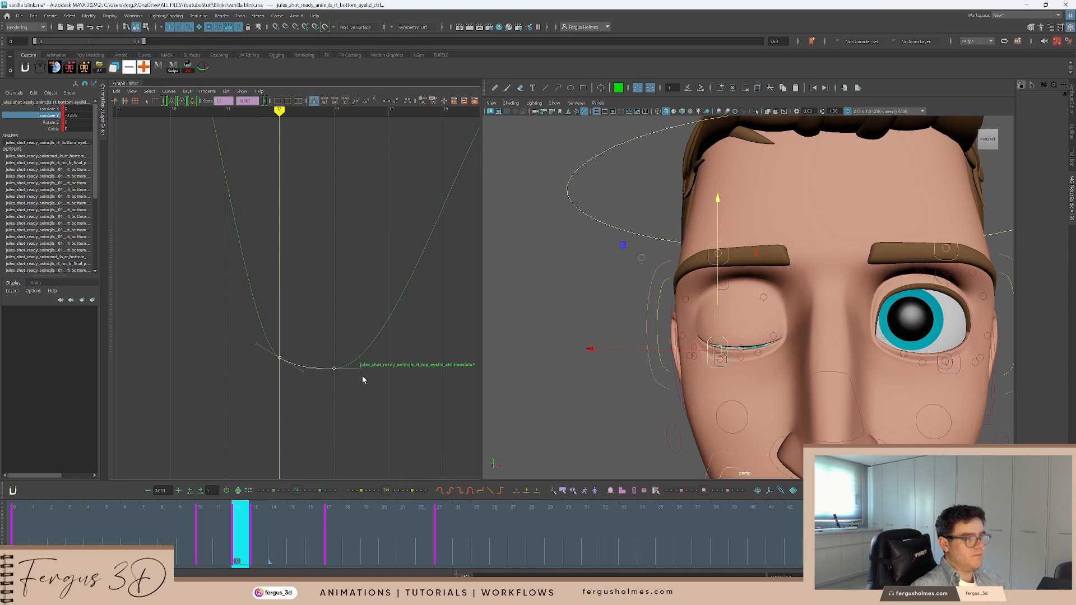
click(362, 375)
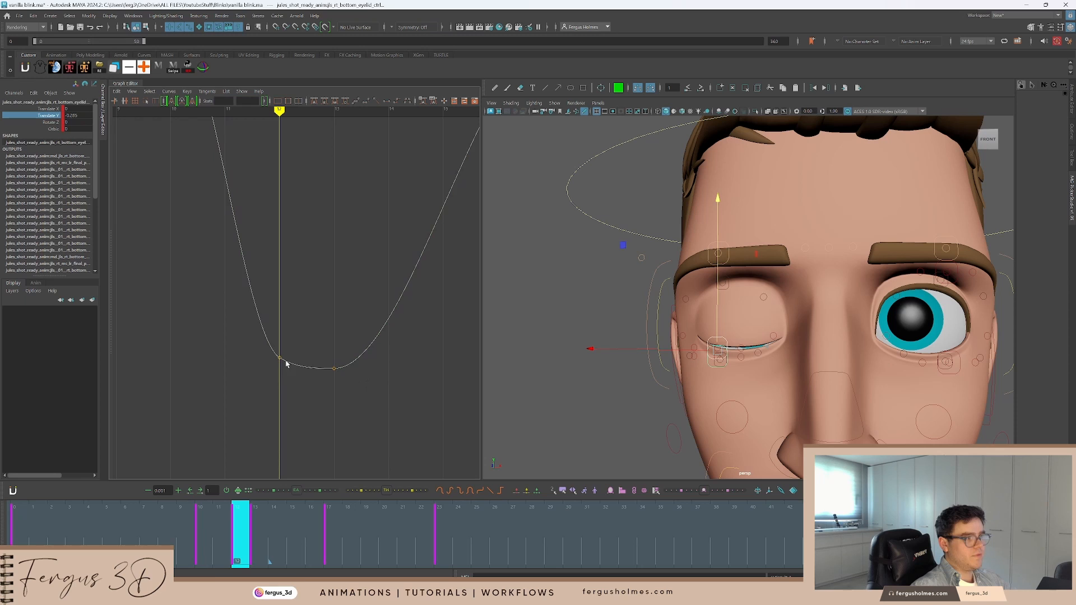
alt+middle_drag(279, 356, 274, 303)
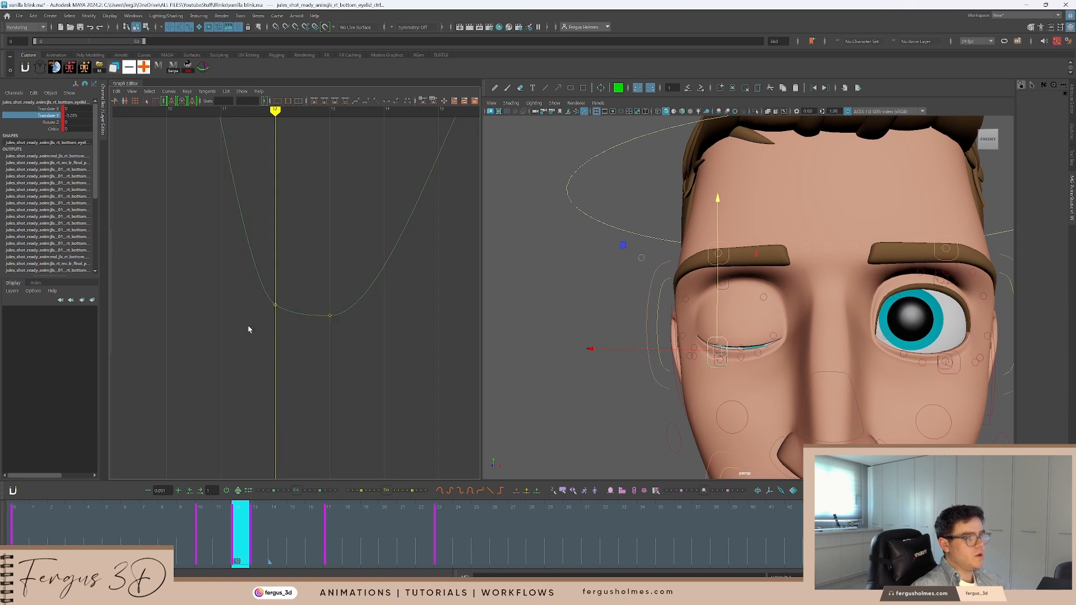
alt+right_drag(248, 325, 281, 348)
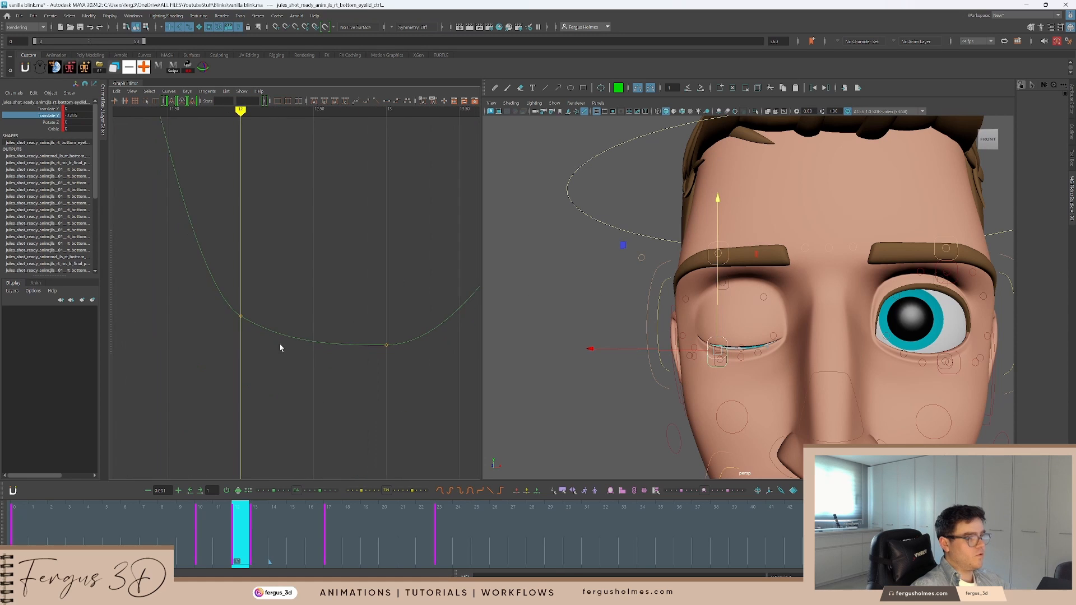
click(240, 316)
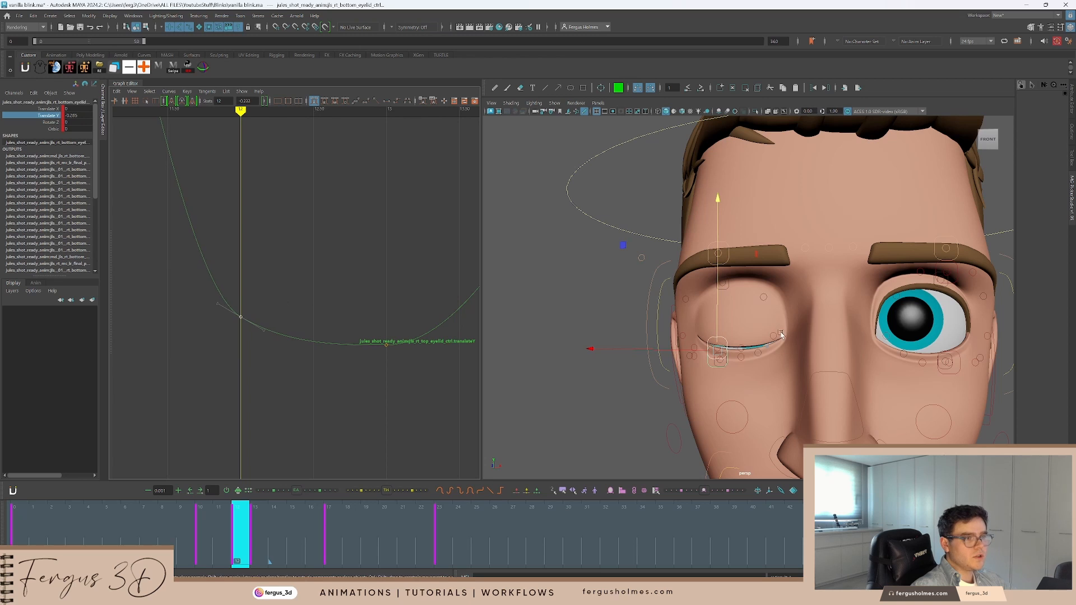
Raise the bottom eyelid's Translate Y key at frame 12 to about -0.23 so it meets the top lid, and smooth its tangents
scroll(813, 343, up, 4)
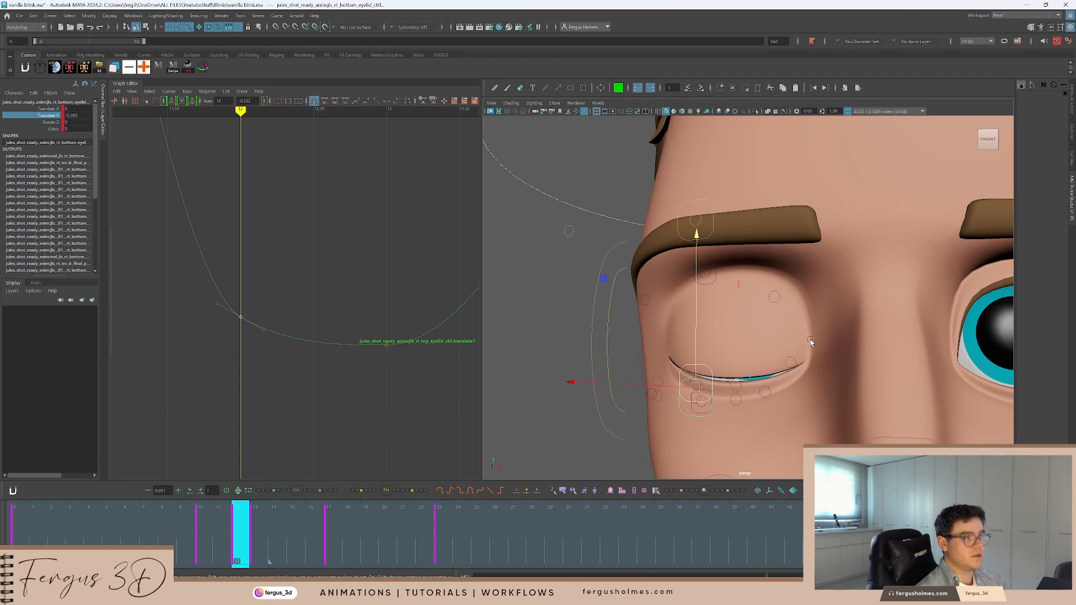
scroll(339, 268, down, 6)
alt+middle_drag(327, 208, 321, 386)
scroll(298, 217, up, 2)
alt+middle_drag(296, 217, 367, 190)
scroll(312, 323, up, 2)
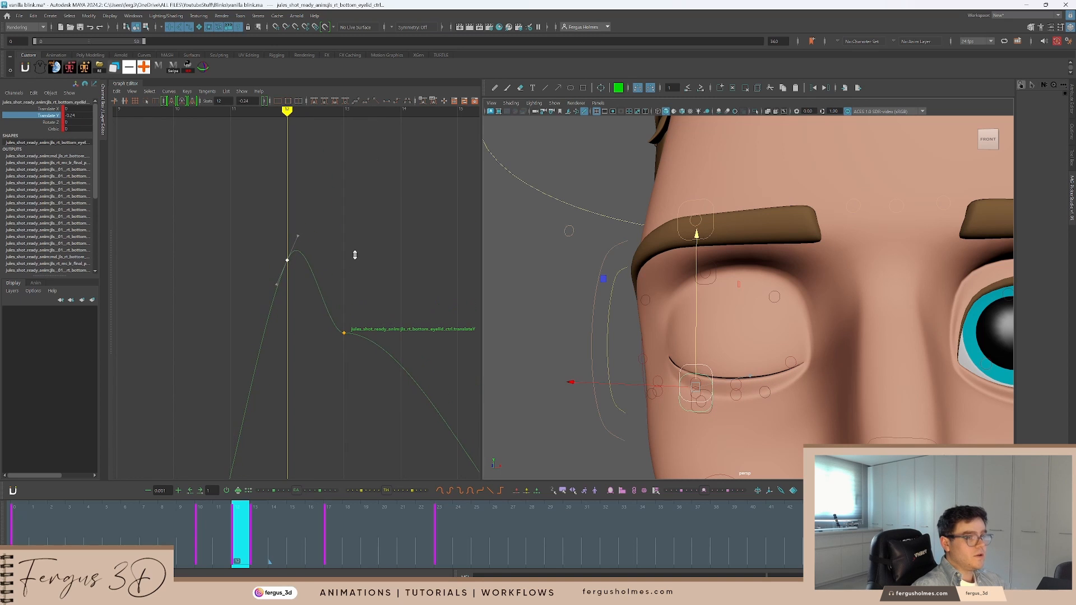
shift+middle_drag(355, 255, 362, 201)
drag(251, 221, 402, 415)
key(alt+a)
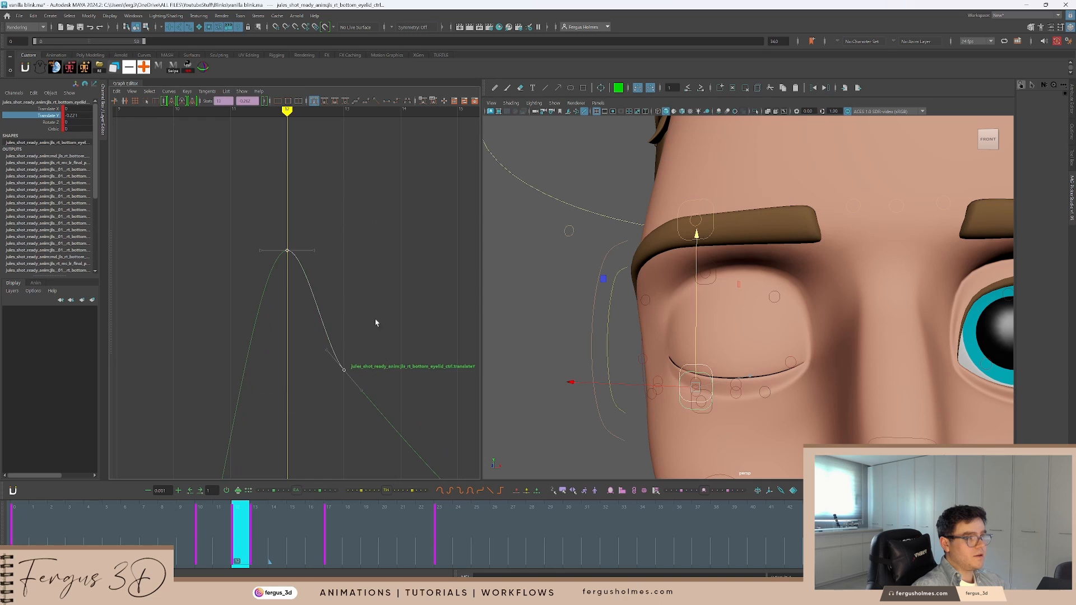
click(375, 317)
Lower the bottom eyelid's Translate Y key at frame 13 to about -0.262, and compare the closed eye at frames 12 and 13
scroll(327, 311, down, 6)
alt+middle_drag(337, 314, 339, 229)
alt+shift+right_drag(317, 267, 315, 288)
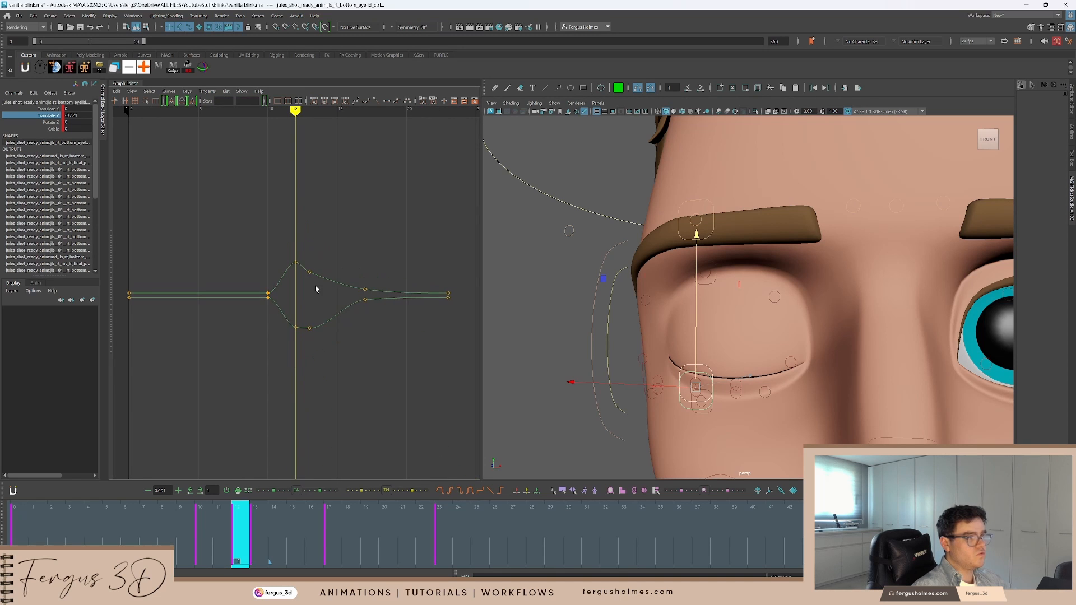
scroll(306, 272, up, 6)
key(period)
drag(327, 216, 340, 247)
shift+middle_drag(341, 249, 354, 261)
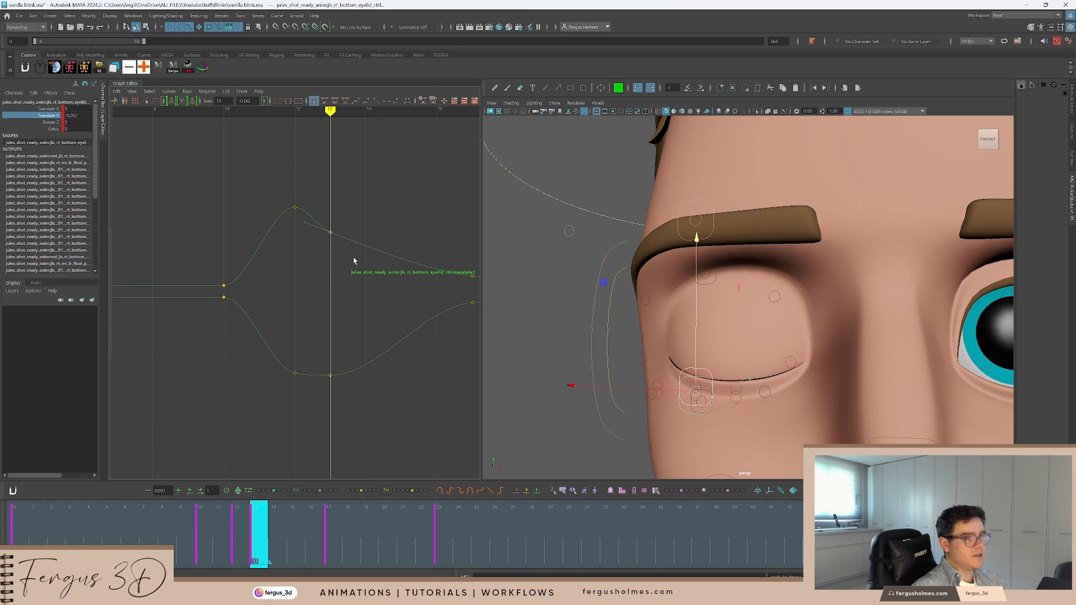
key(a)
drag(254, 523, 240, 522)
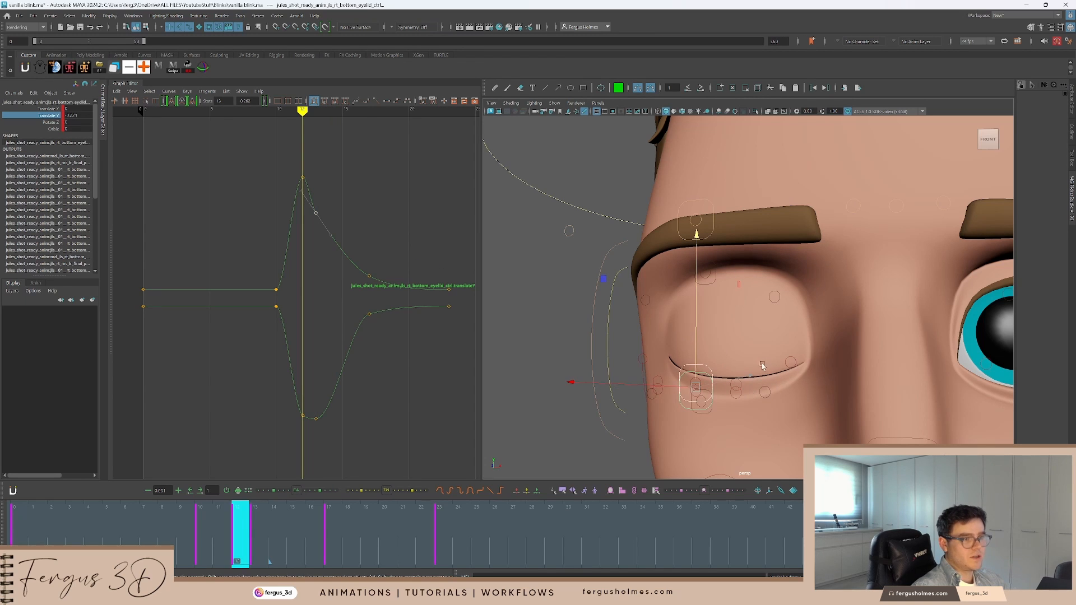
alt+drag(762, 365, 724, 361)
mouse_move(247, 522)
mouse_down()
mouse_move(274, 522)
mouse_move(250, 522)
mouse_up()
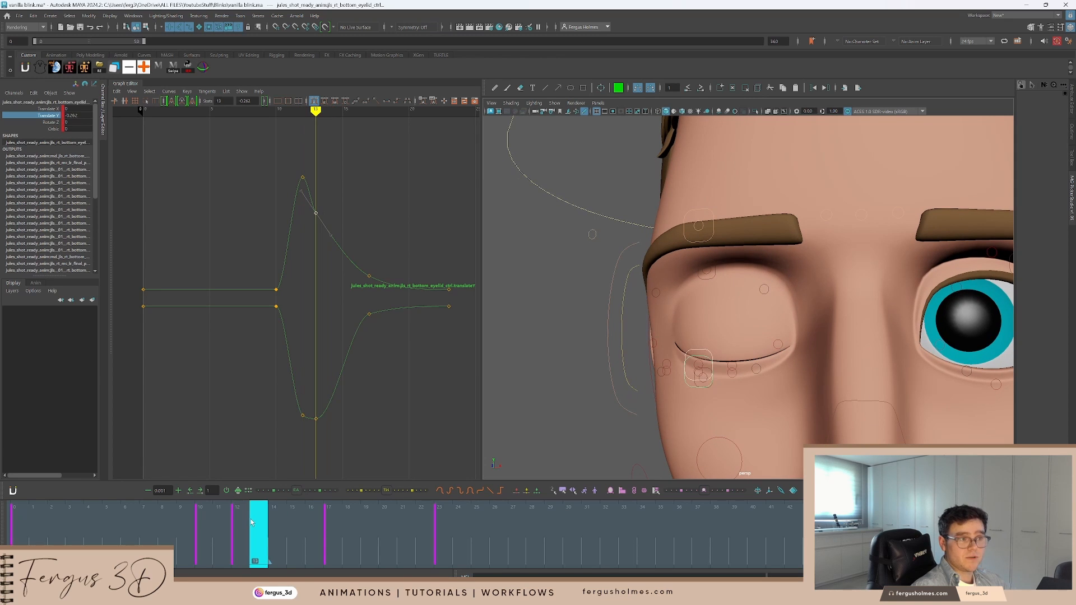
Inspect the eye master control and the Fleshy Eyes attribute on the right eyelid master control
scroll(321, 410, down, 6)
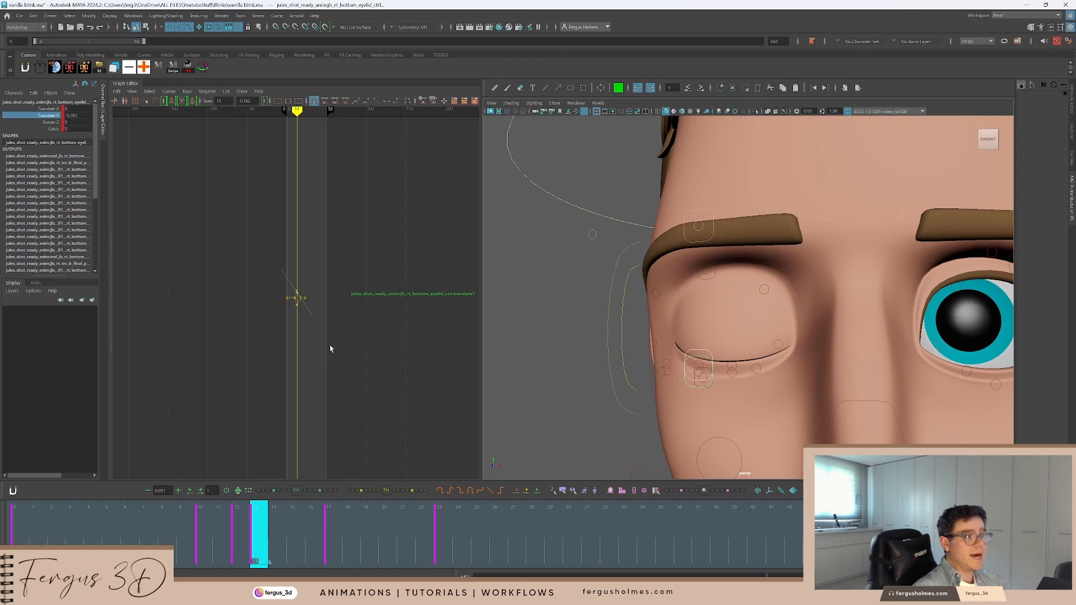
scroll(566, 238, down, 5)
scroll(577, 262, down, 5)
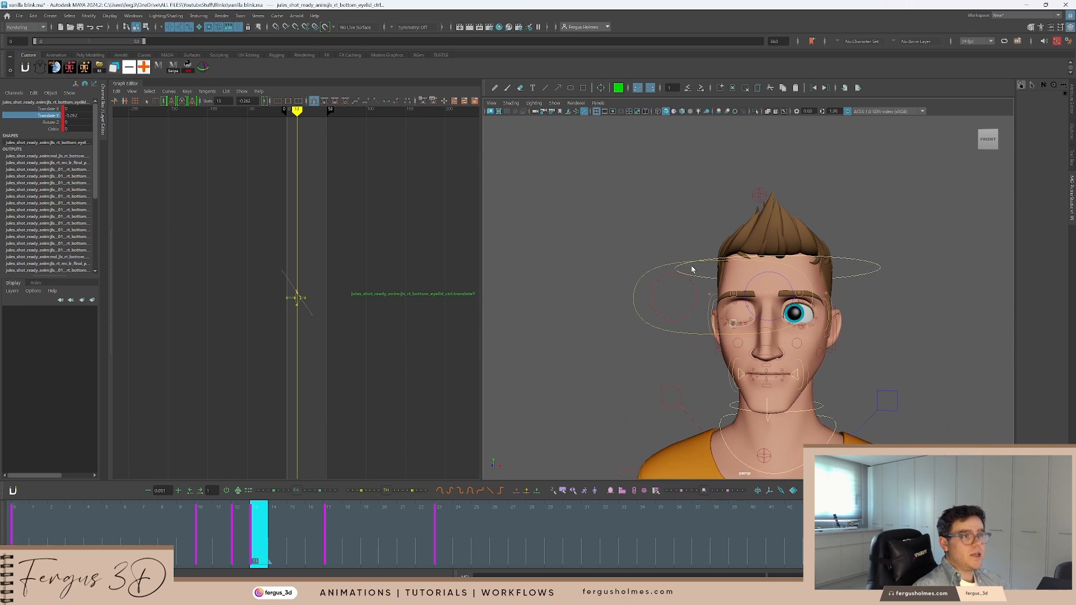
click(663, 261)
scroll(669, 257, up, 2)
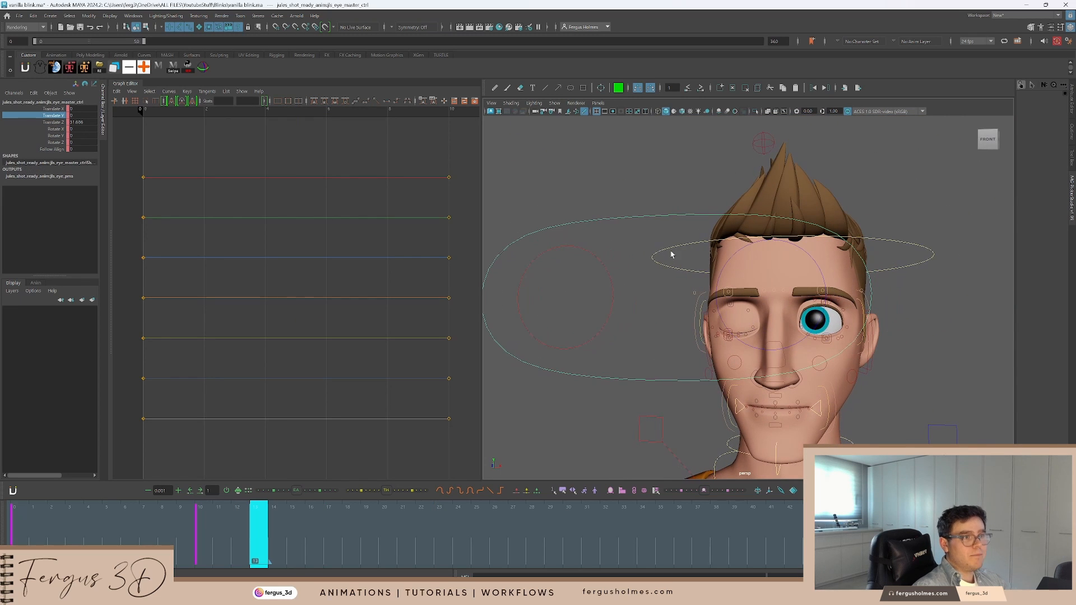
click(598, 174)
click(598, 221)
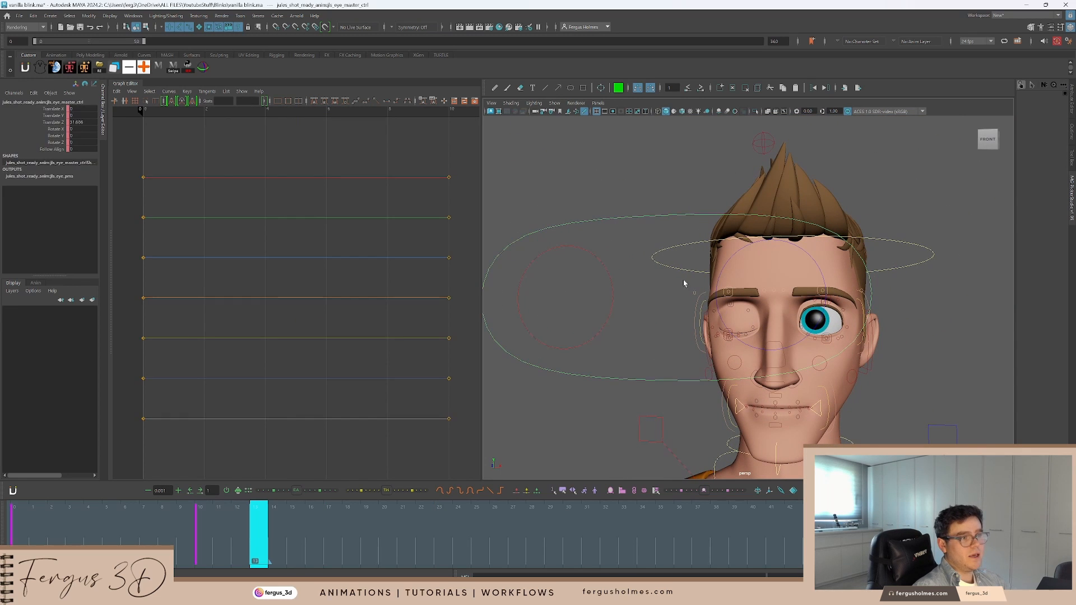
click(698, 314)
click(697, 315)
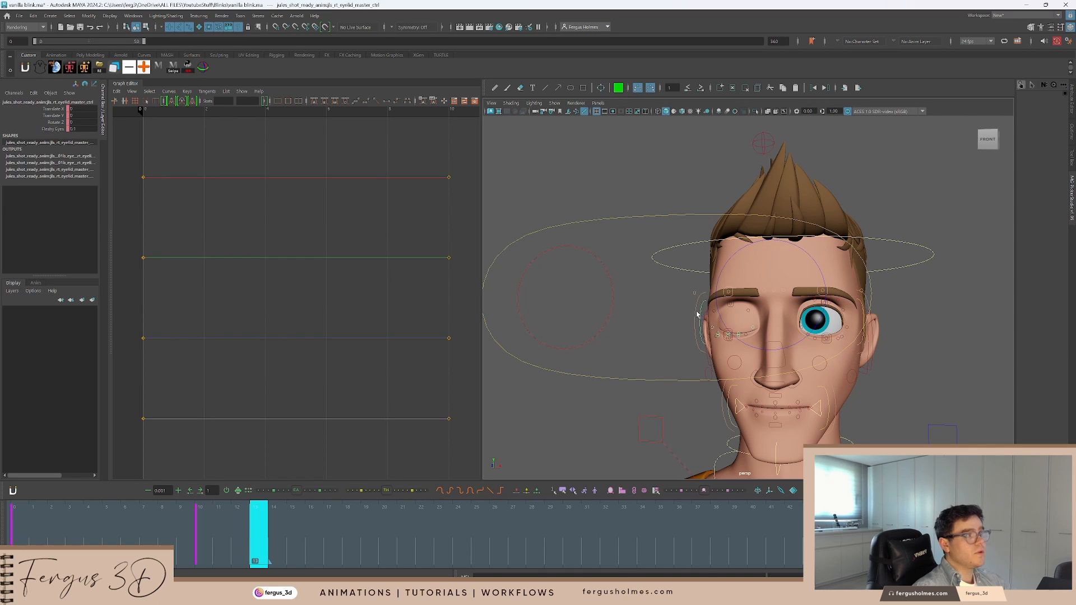
click(53, 129)
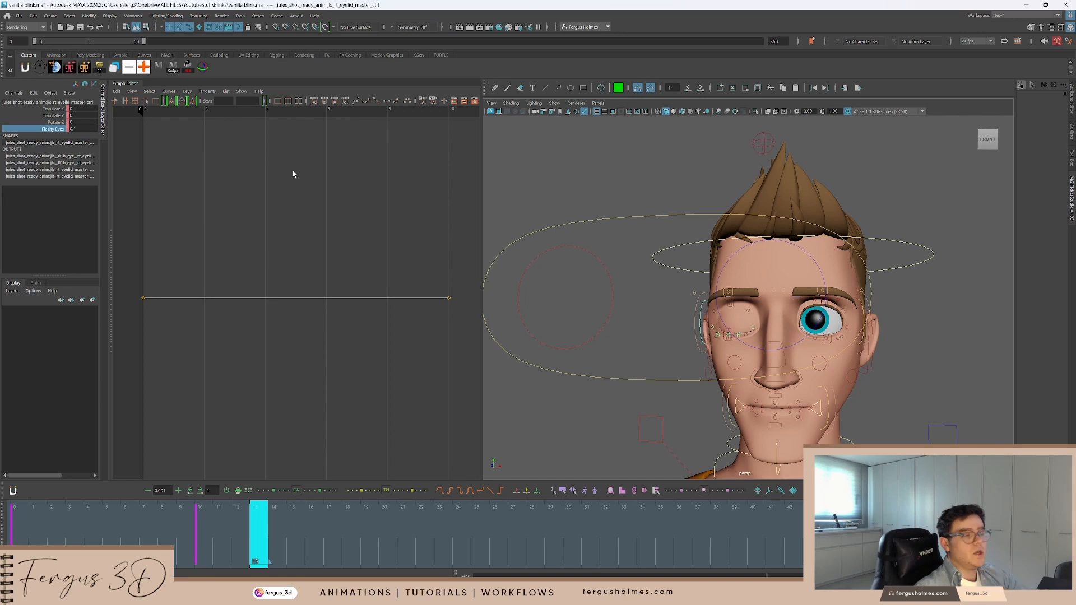
Compare the attributes of the eye master control with those of the right eyelid master control
click(631, 217)
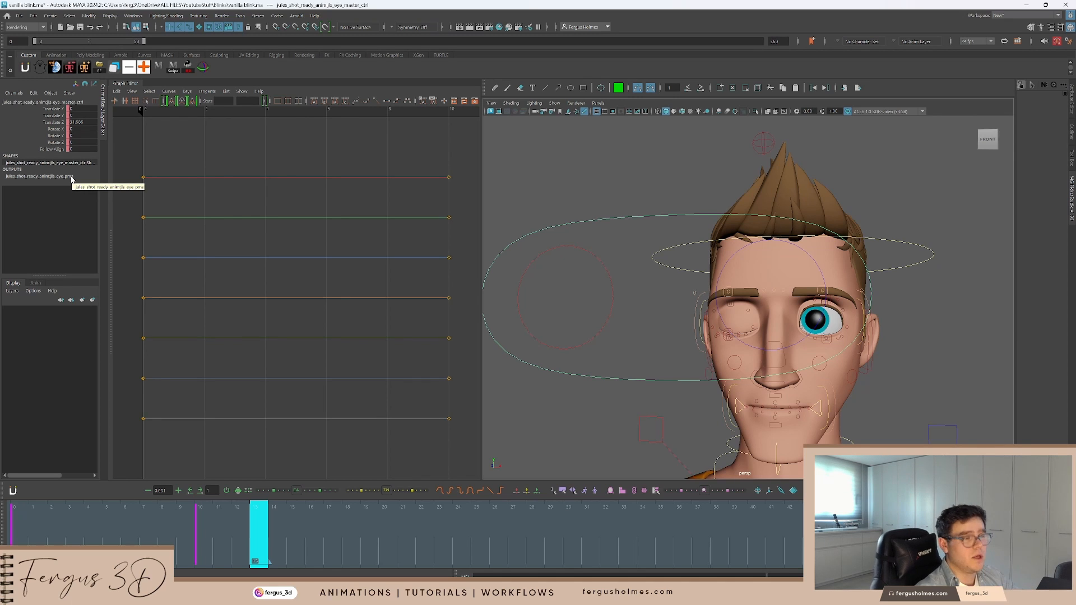
click(562, 169)
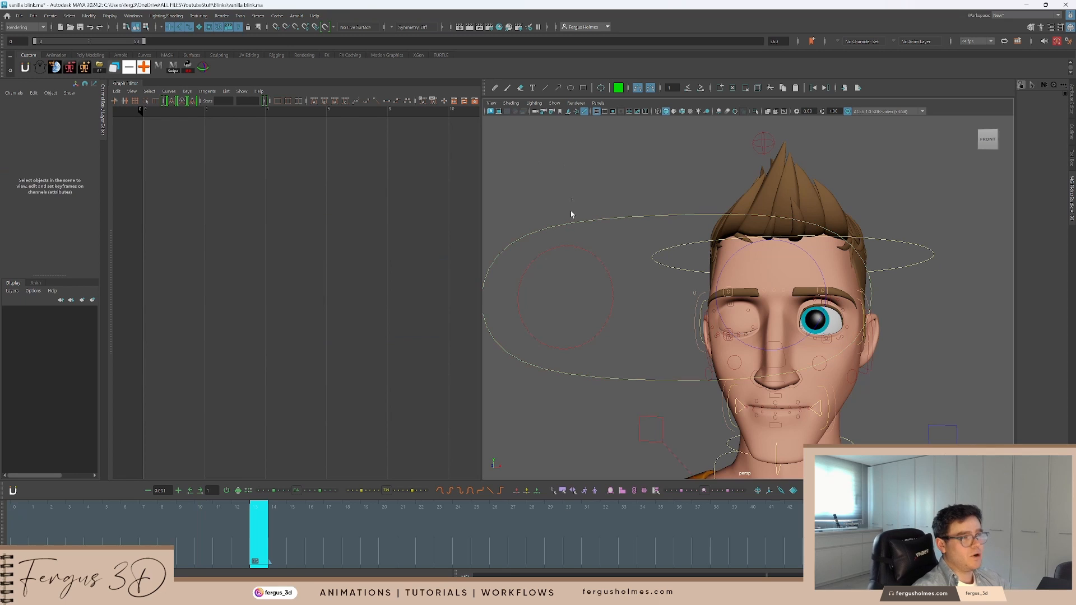
click(571, 222)
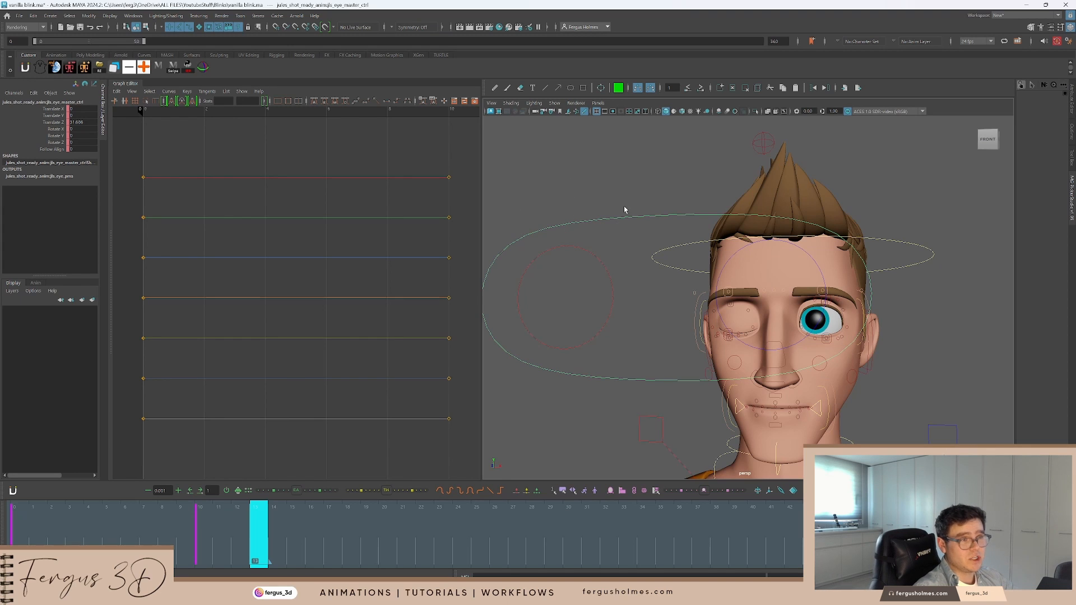
click(598, 218)
click(609, 222)
scroll(611, 215, down, 3)
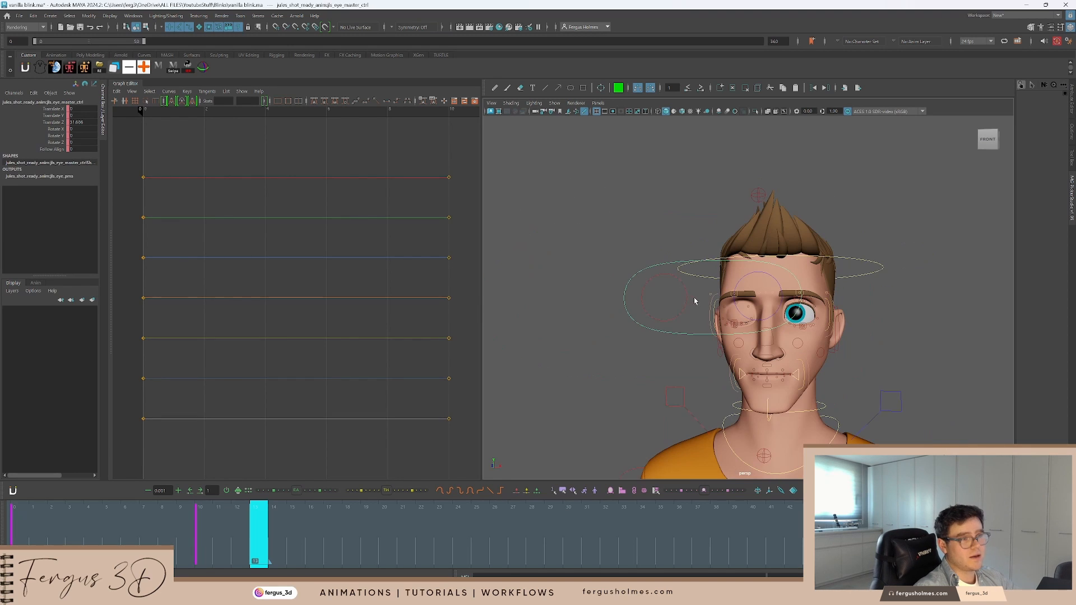
click(716, 304)
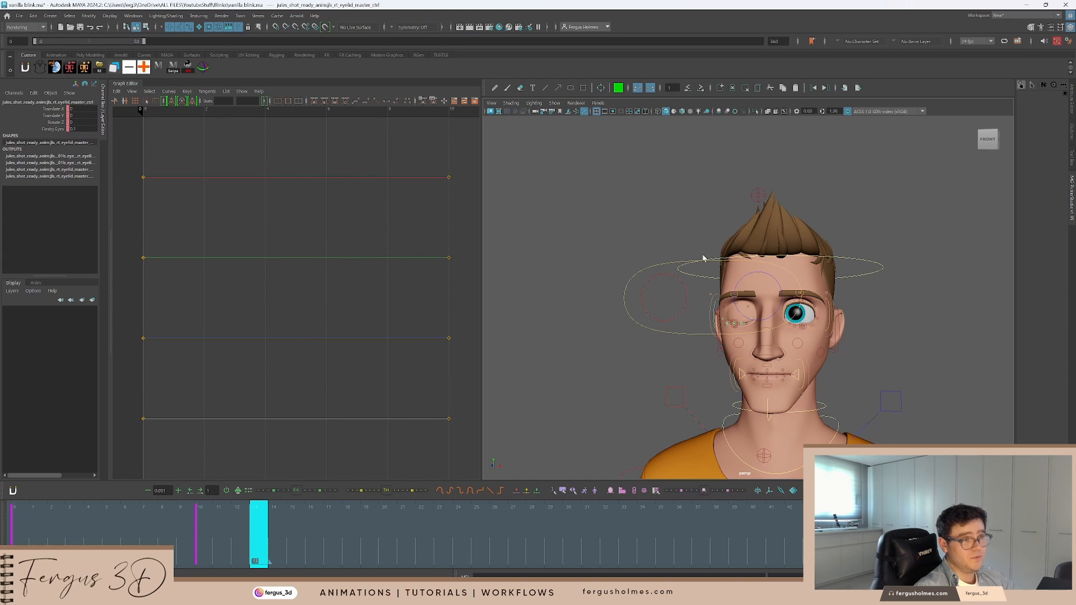
Examine the eye master control around the head, and compare the gaze and right eyelid shape at frames 13, 10 and 11
alt+drag(703, 258, 658, 240)
click(658, 283)
alt+drag(728, 285, 721, 288)
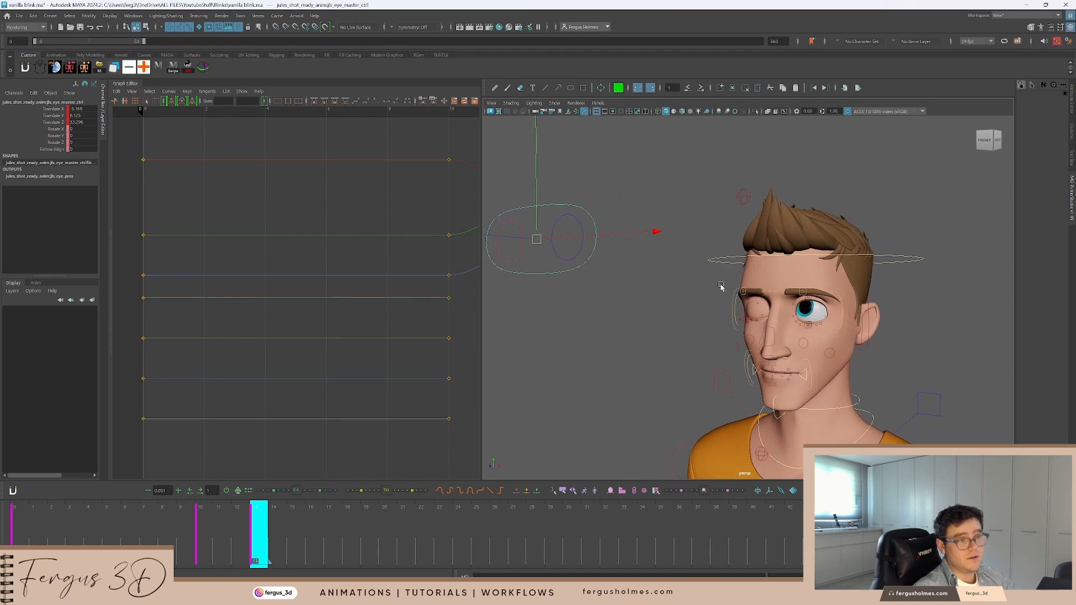
mouse_move(536, 240)
mouse_down()
mouse_move(614, 216)
mouse_move(559, 197)
mouse_move(519, 235)
mouse_move(555, 235)
mouse_up()
scroll(619, 228, down, 2)
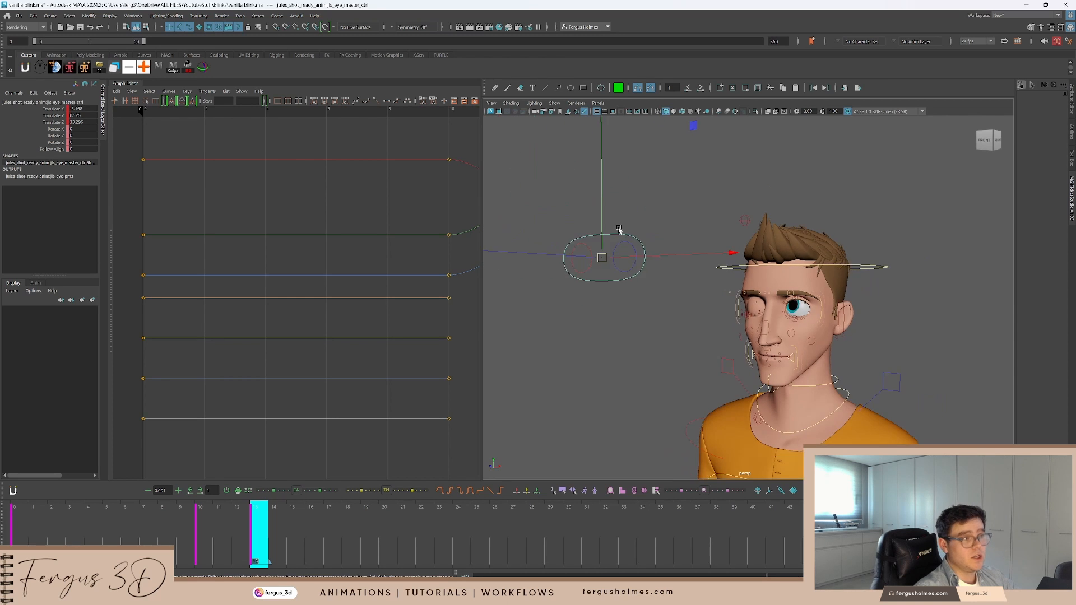
alt+drag(618, 228, 643, 233)
scroll(634, 217, up, 2)
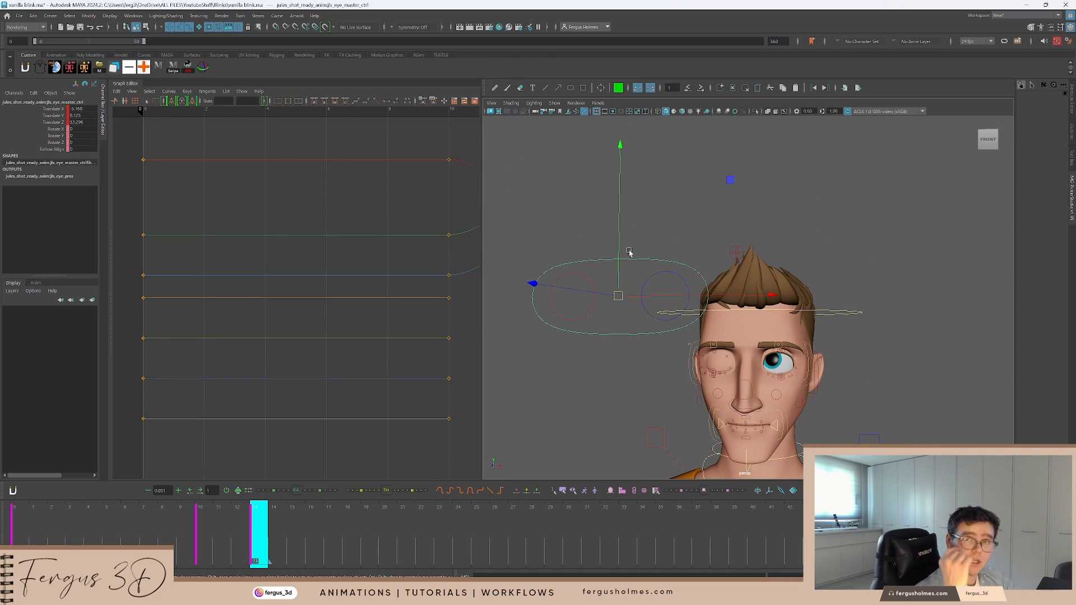
key(comma)
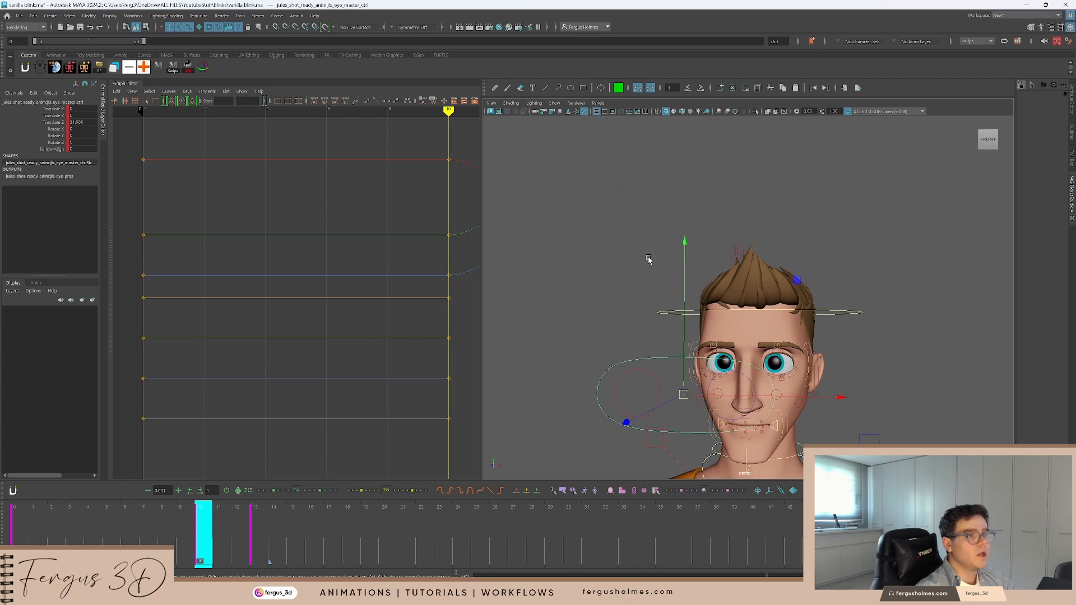
alt+drag(645, 267, 651, 268)
alt+middle_drag(691, 299, 694, 280)
alt+drag(694, 281, 692, 305)
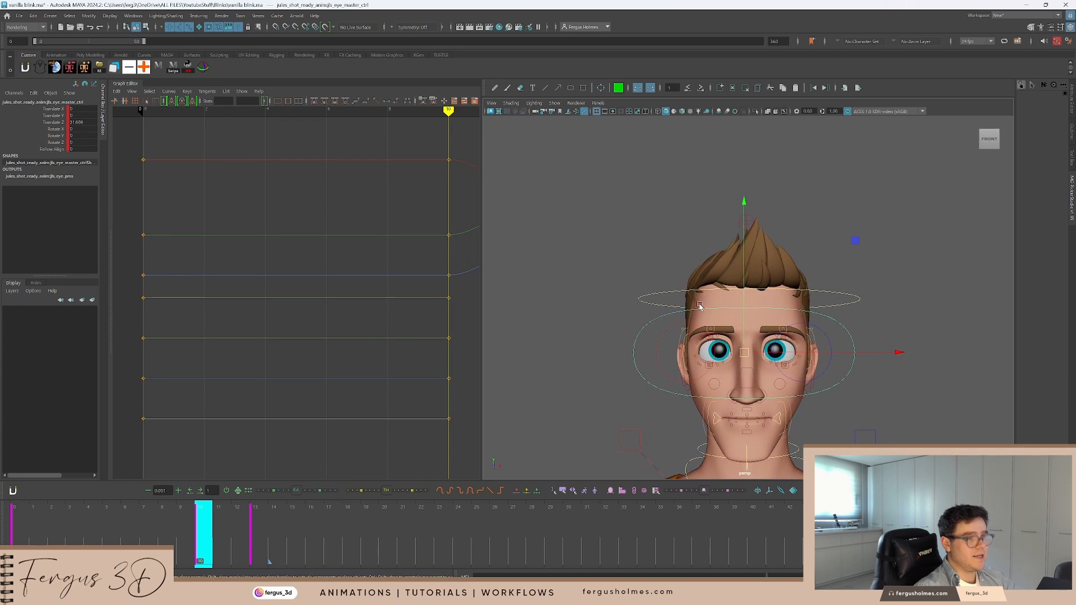
scroll(665, 293, up, 3)
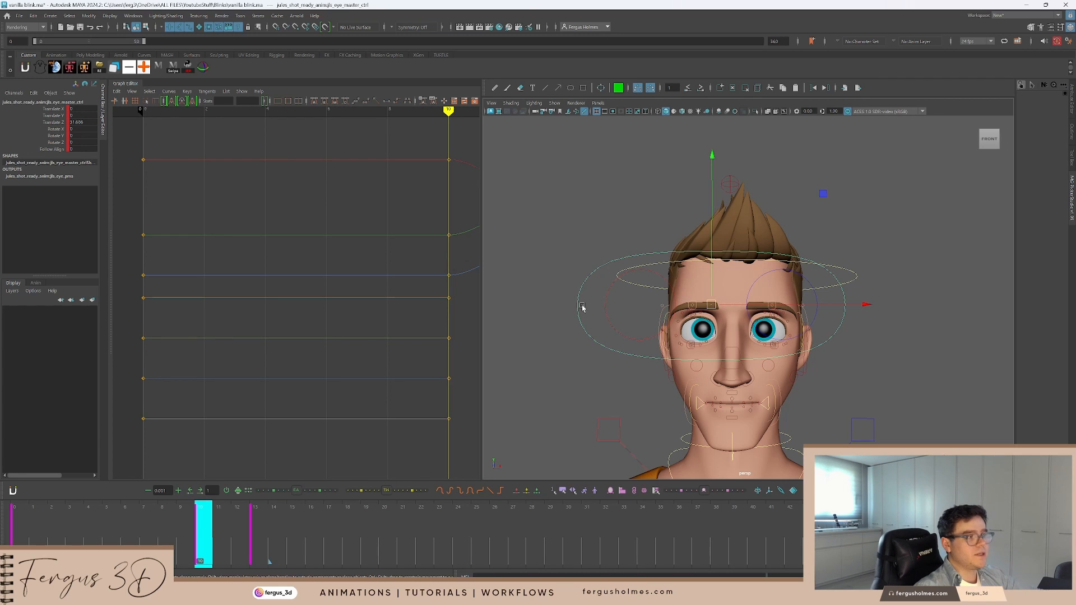
click(222, 524)
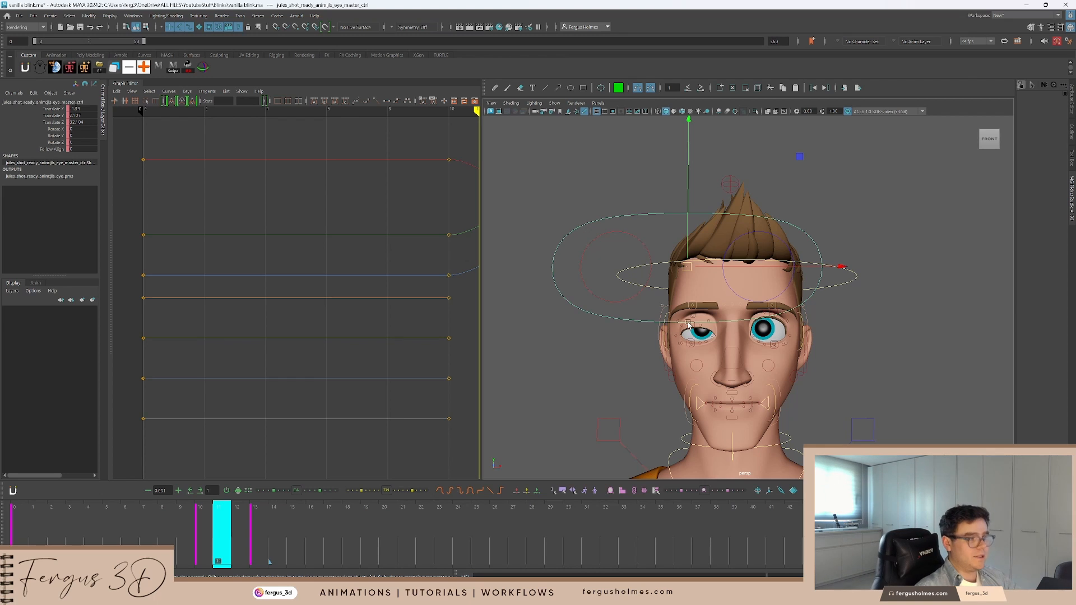
key(q)
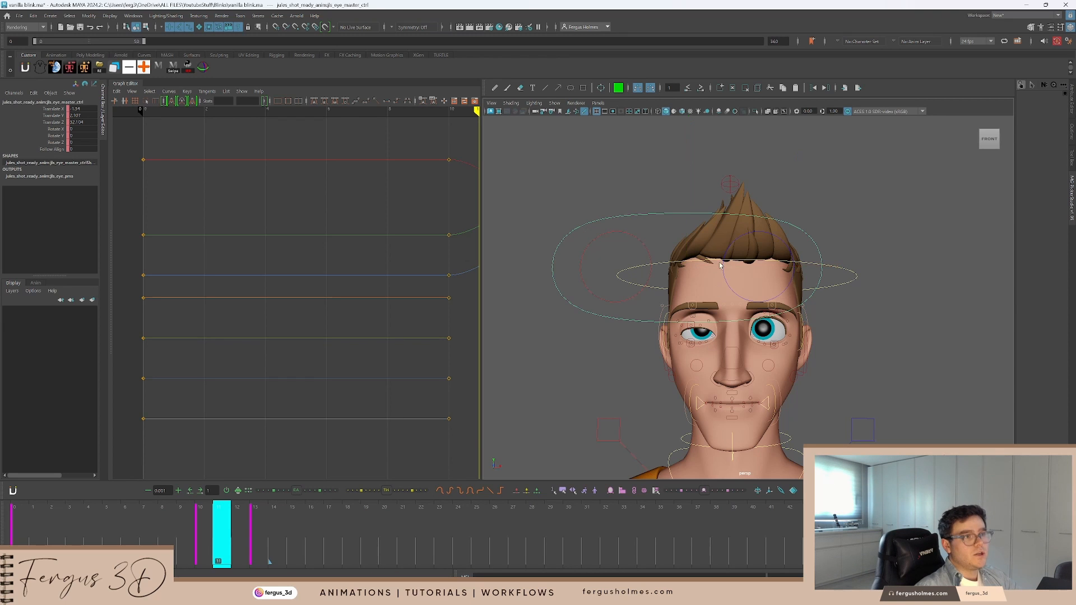
At frame 13, move the eye master control down and centre it in front of the chin so the gaze drops
click(258, 516)
alt+right_drag(687, 324, 644, 286)
alt+middle_drag(643, 286, 638, 301)
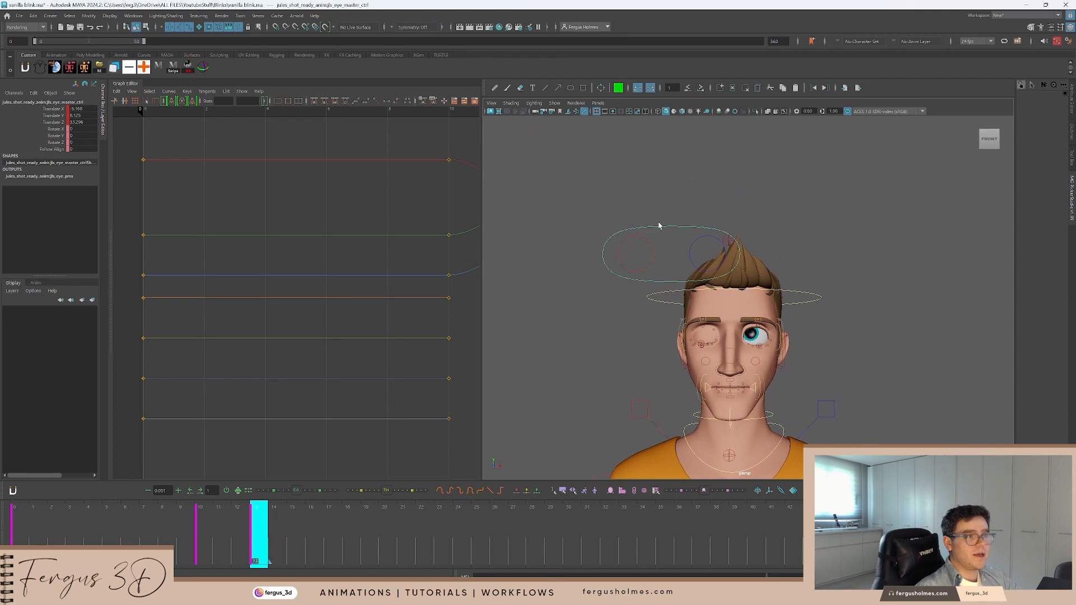
click(659, 226)
click(664, 227)
key(w)
drag(670, 212, 670, 292)
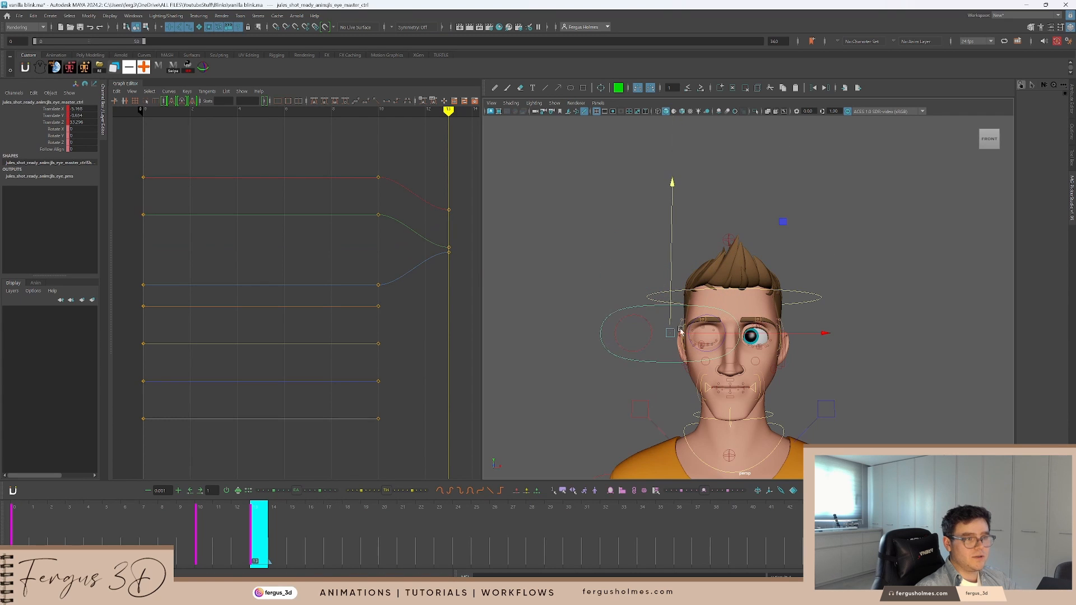
drag(680, 330, 738, 425)
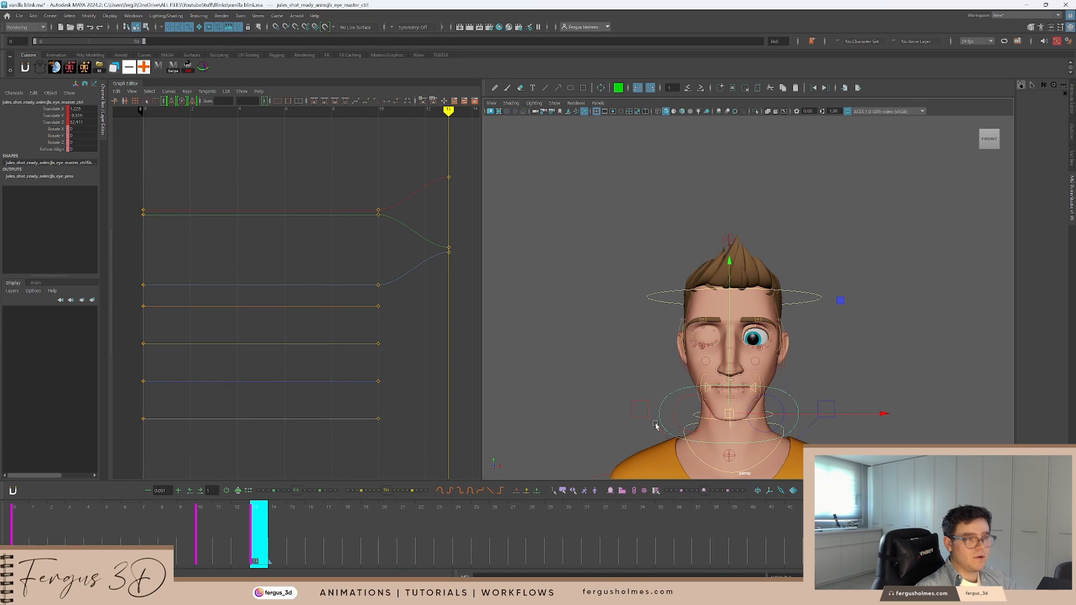
Set a key on the right top eyelid control at frame 11
click(222, 522)
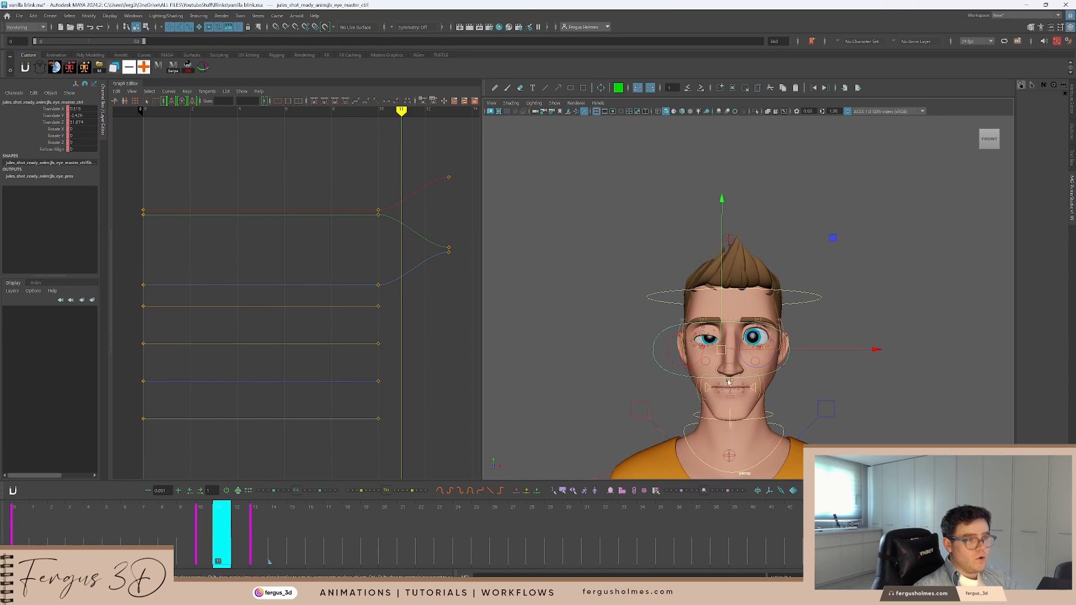
scroll(711, 319, up, 3)
scroll(711, 319, up, 6)
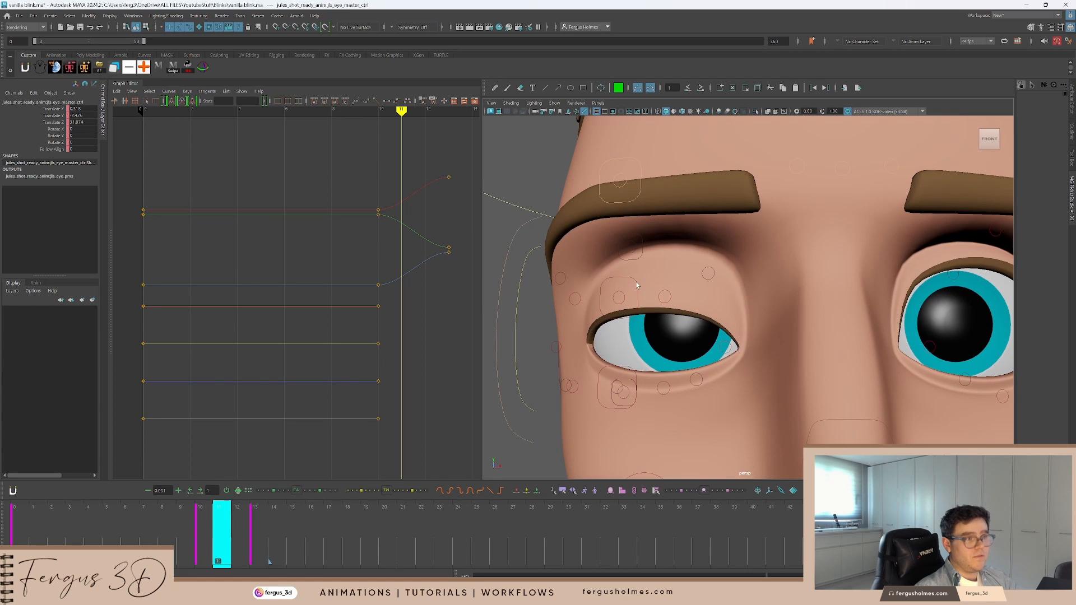
click(636, 286)
alt+middle_drag(288, 217, 290, 285)
scroll(321, 241, up, 3)
scroll(339, 275, up, 5)
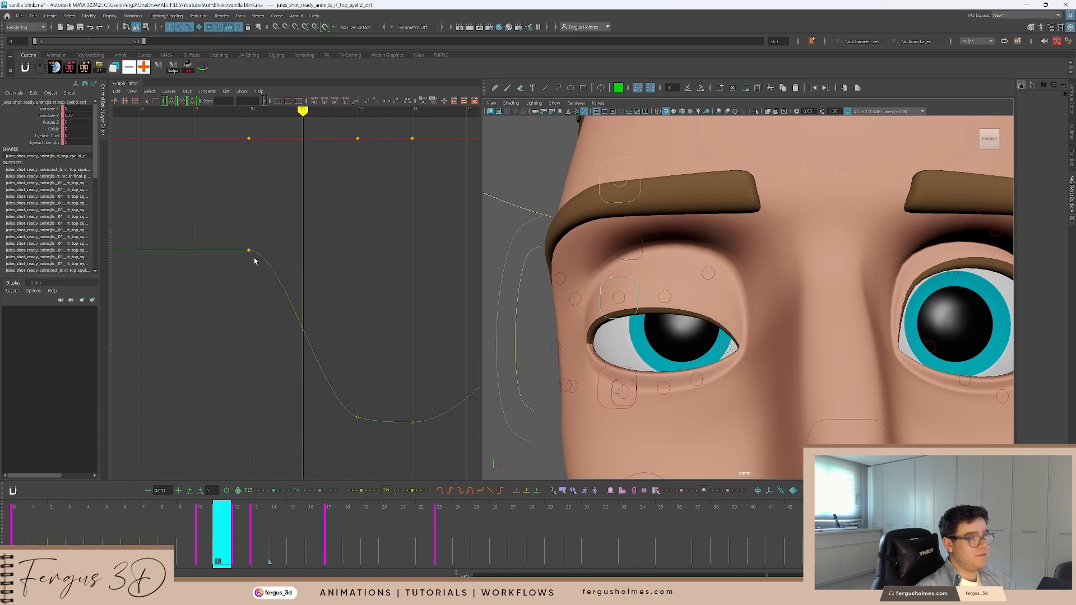
key(s)
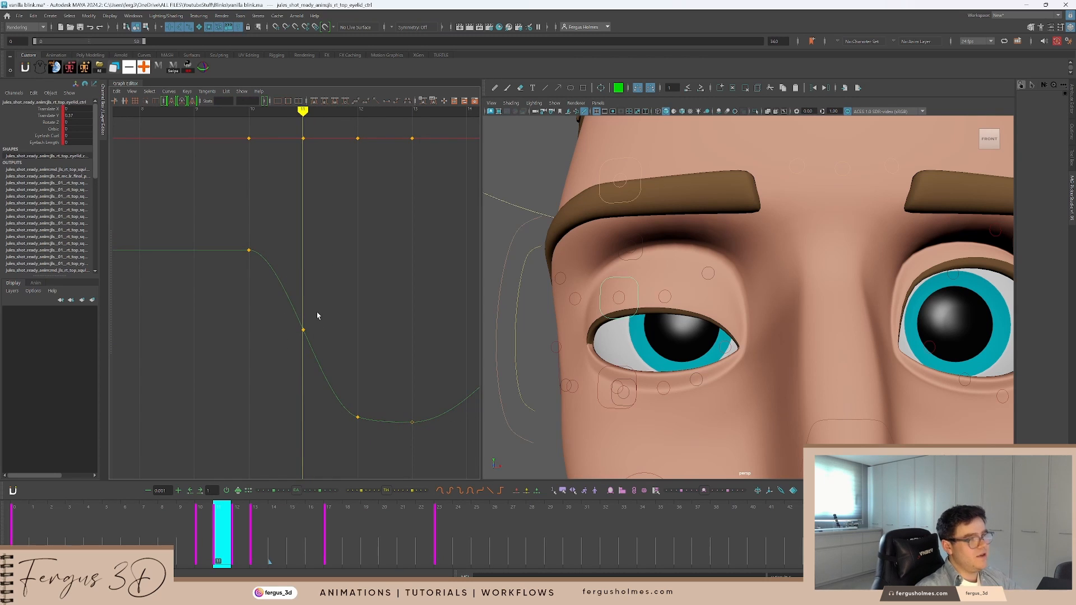
Raise the top eyelid's Translate Y key at frame 11 to just below its open level at frame 10
drag(313, 321, 274, 349)
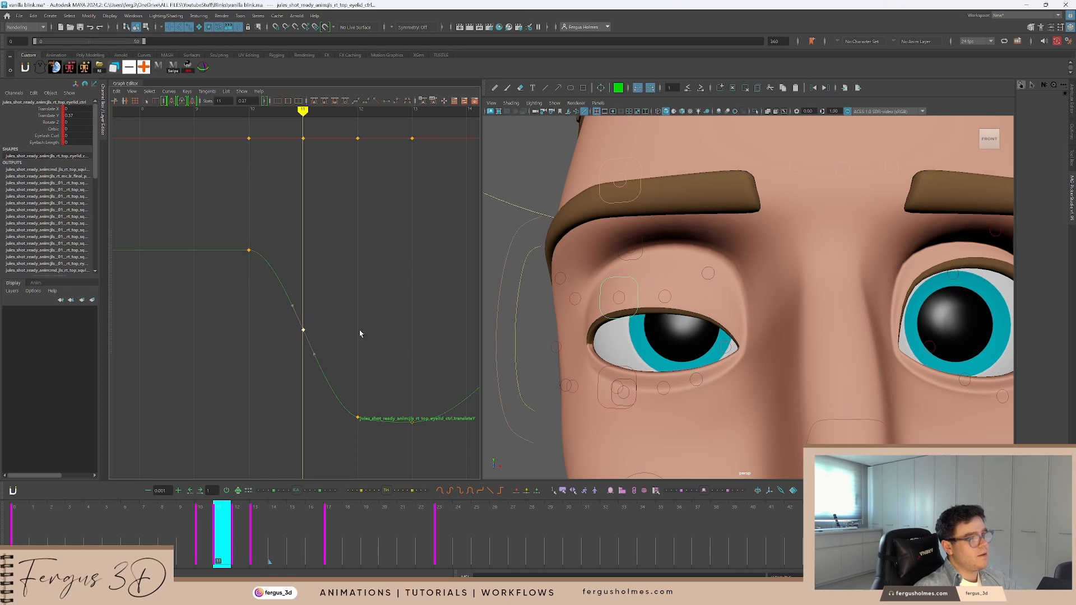
middle_drag(365, 329, 280, 257)
click(320, 255)
scroll(314, 263, down, 3)
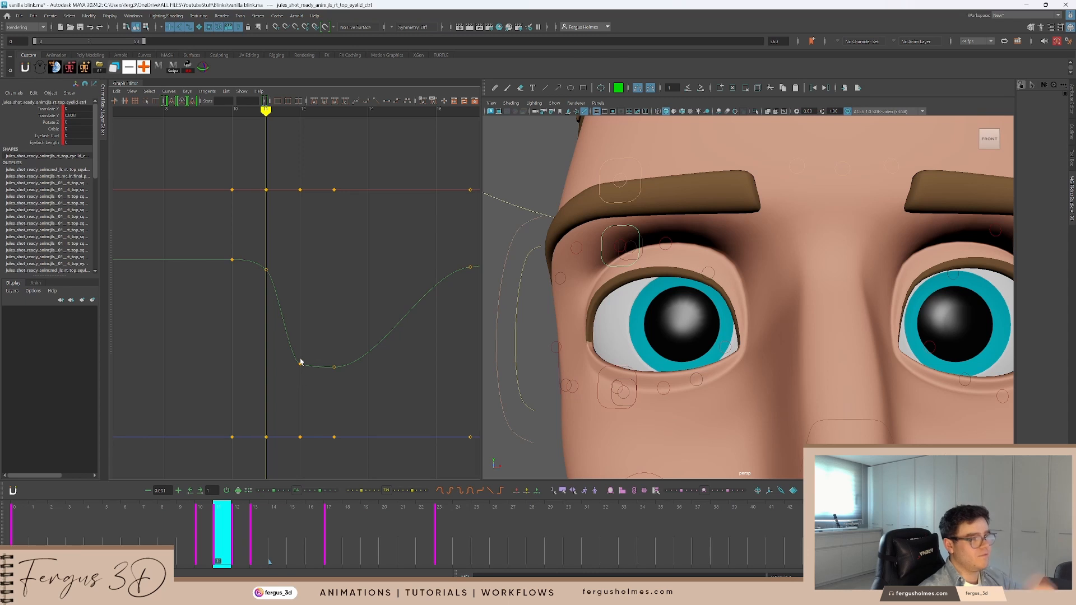
Check the right eye's closing motion across frames 11, 12 and 13, both close up and on the whole face
key(period)
key(comma)
key(period)
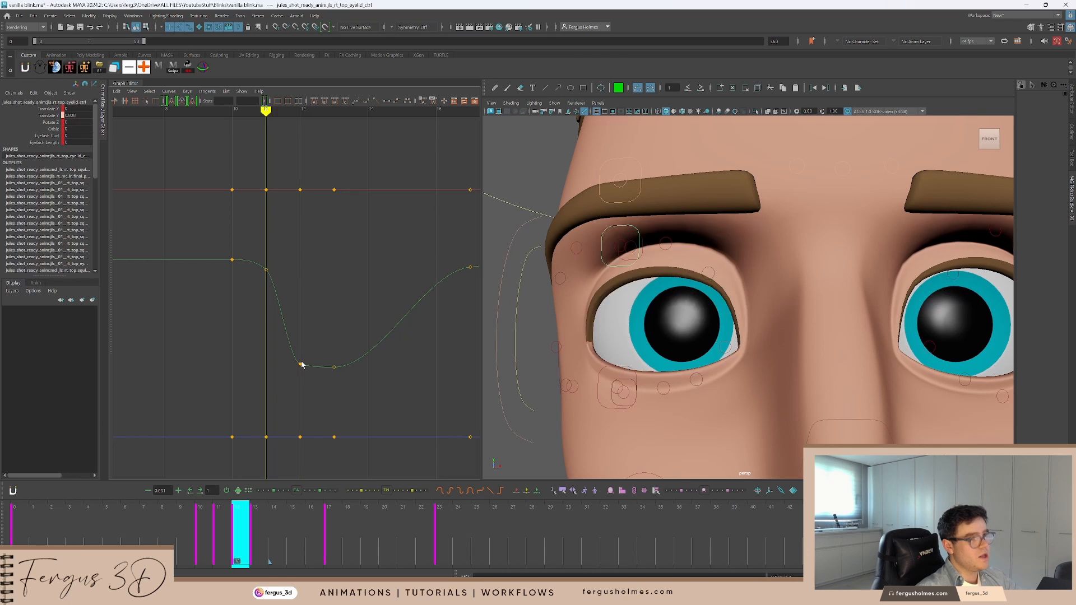
key(period)
key(a)
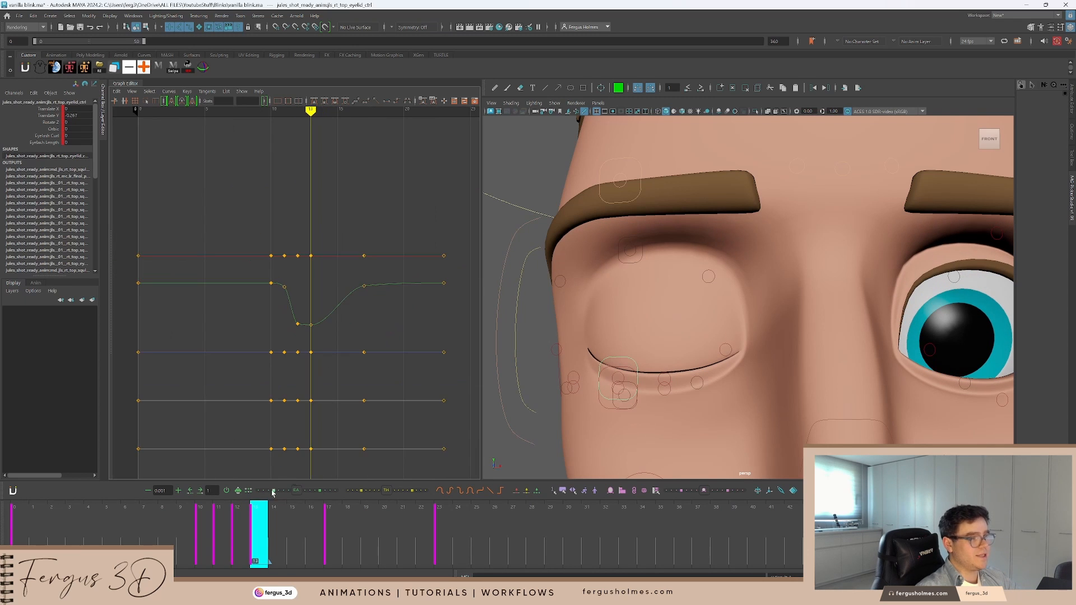
mouse_move(237, 518)
mouse_down()
mouse_move(208, 518)
mouse_move(222, 518)
mouse_up()
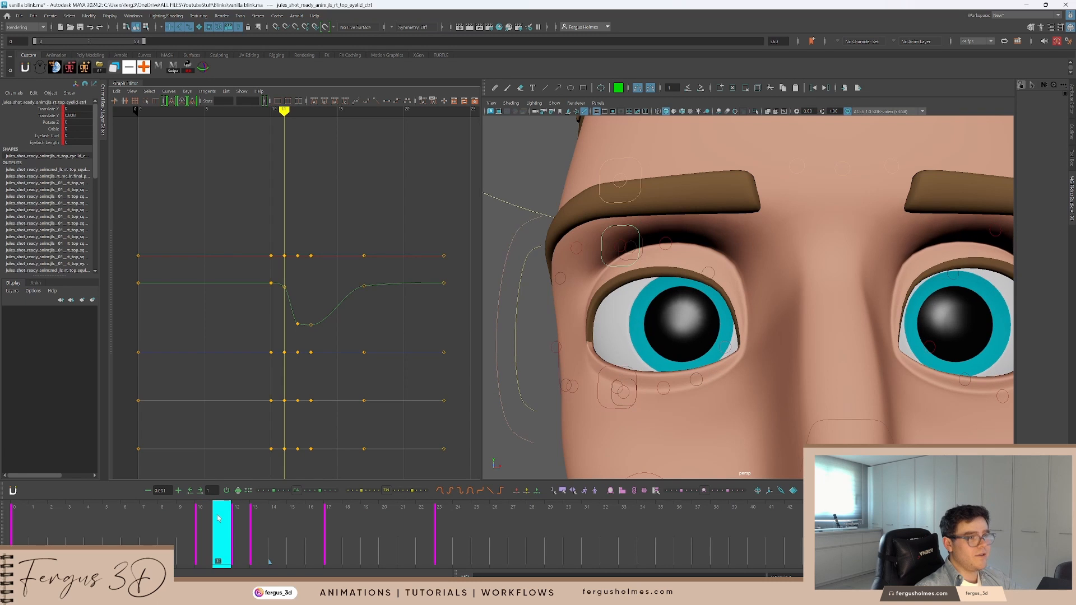
scroll(650, 285, down, 10)
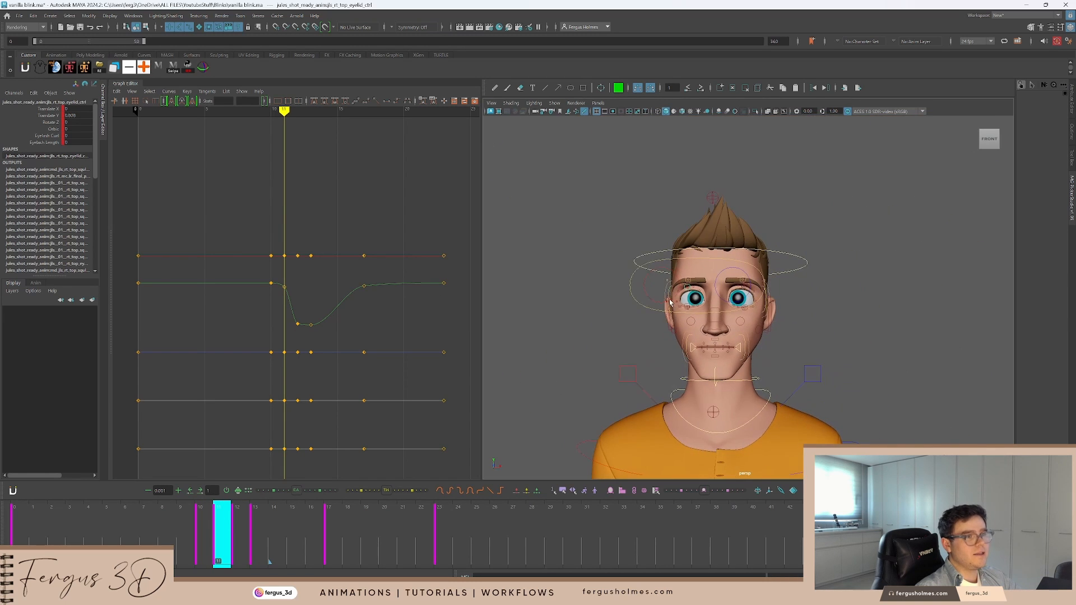
scroll(701, 271, up, 2)
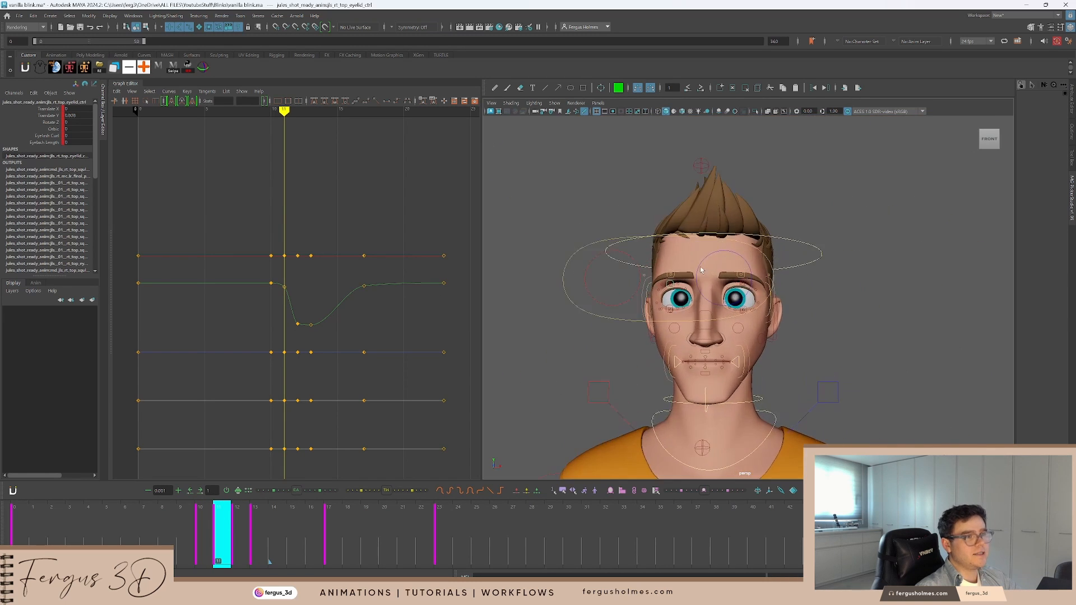
At frame 11, raise the eye master control to a Translate Y of about -0.24, and play back the blink
click(606, 241)
alt+middle_drag(606, 241, 596, 250)
alt+right_drag(595, 250, 659, 244)
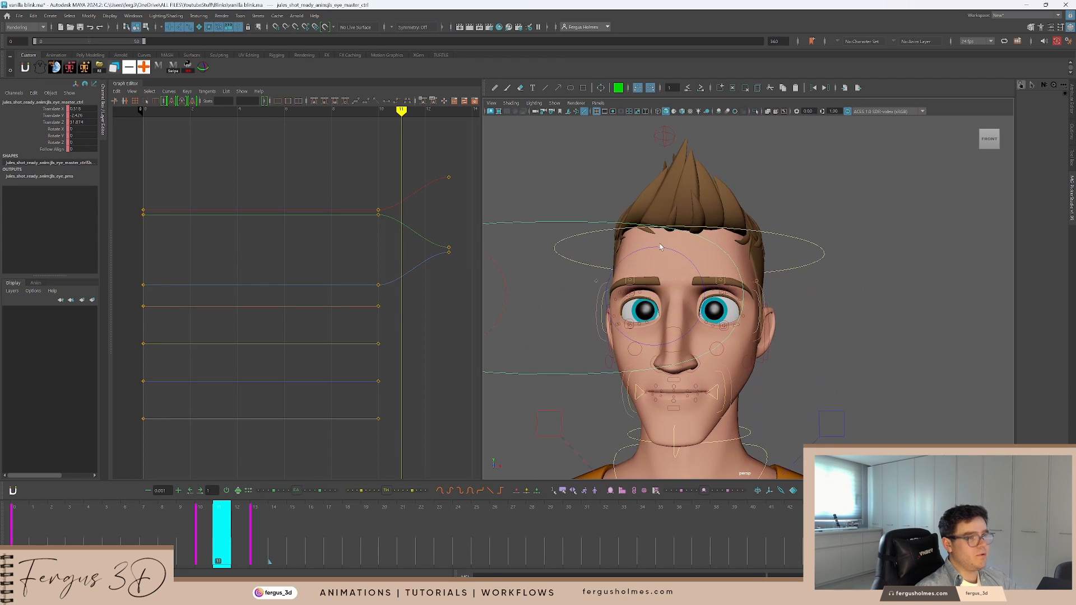
key(w)
alt+middle_drag(619, 223, 664, 235)
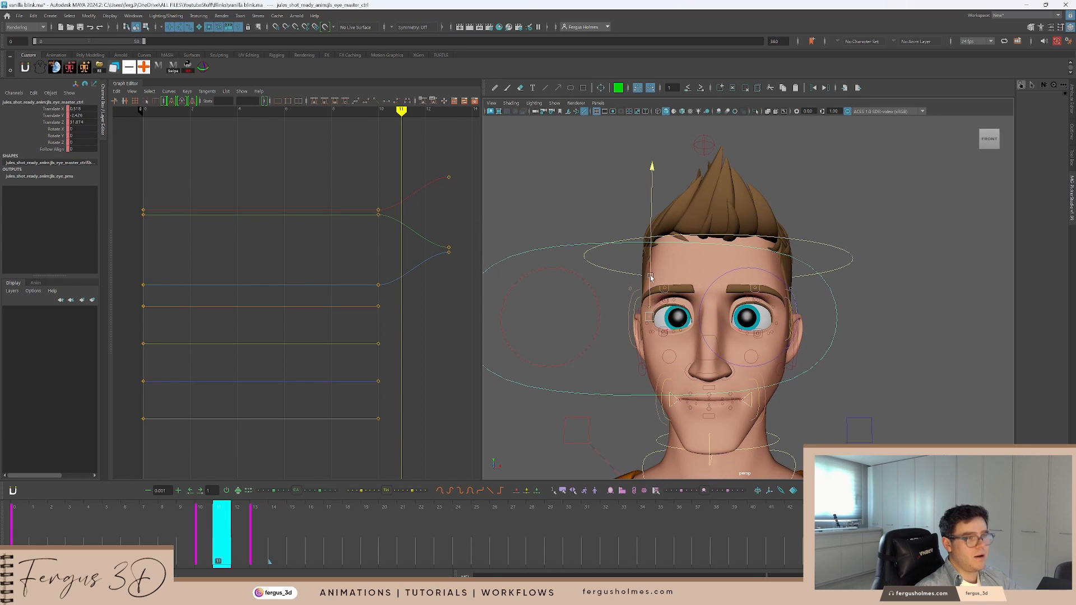
drag(650, 315, 653, 265)
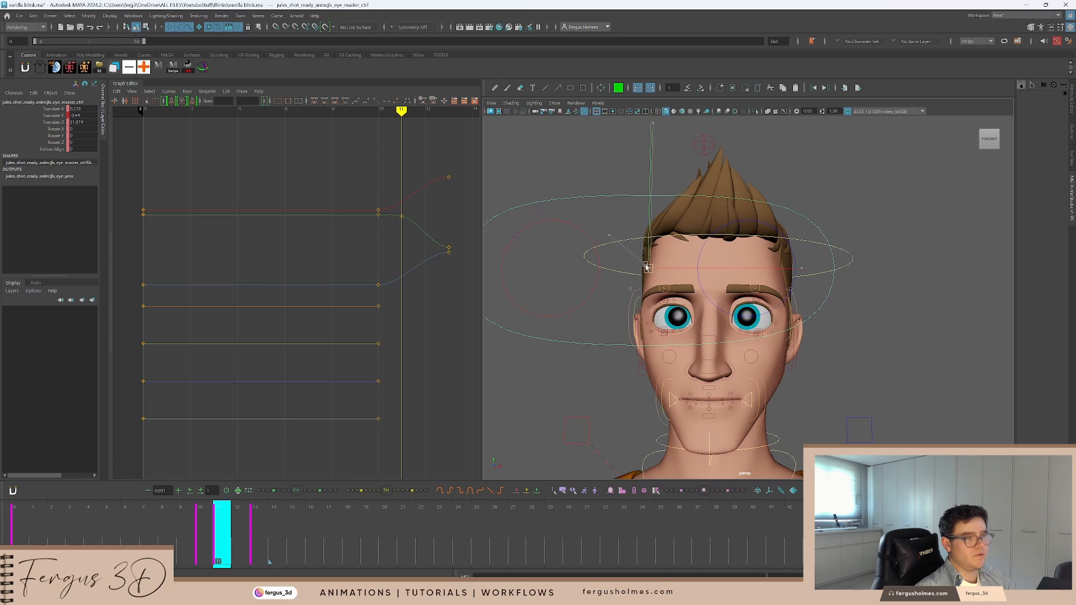
drag(653, 224, 651, 219)
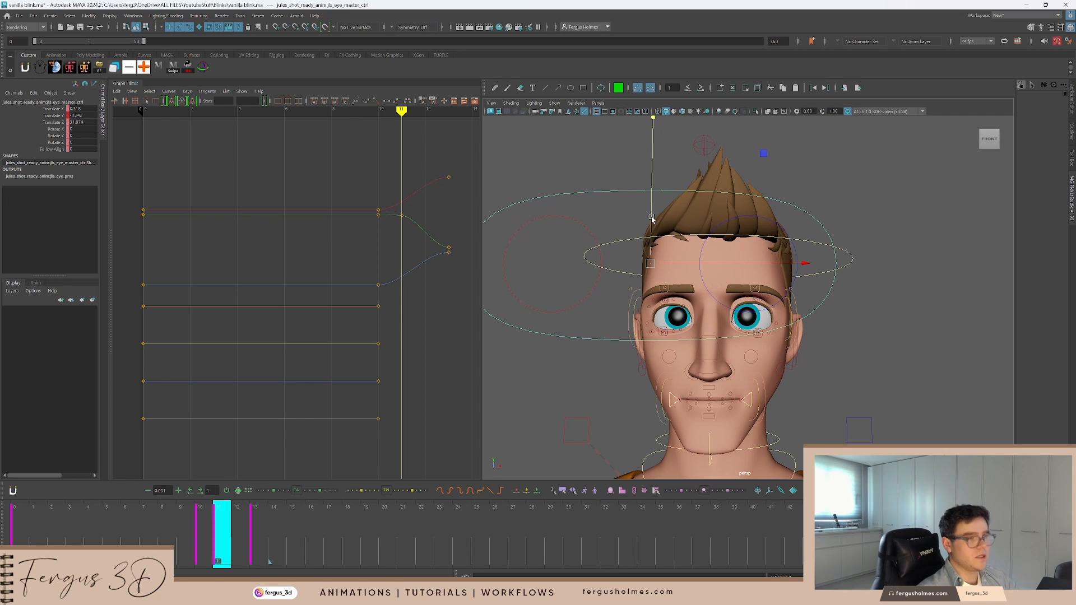
drag(188, 523, 149, 523)
key(alt+v)
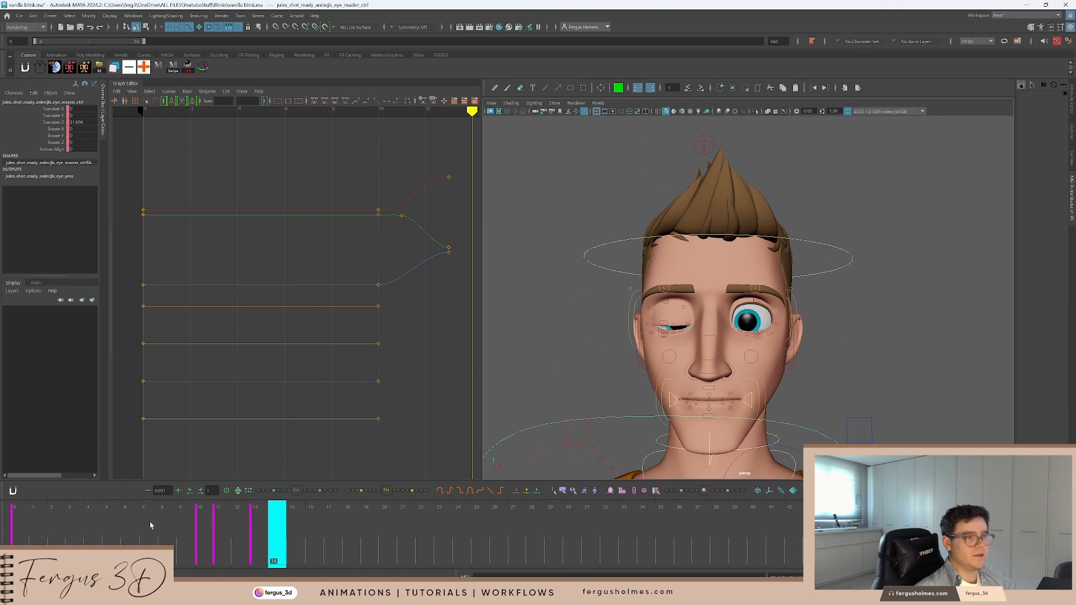
At frame 22, move the eye master control up to the hairline and toward the character's left, and key it
drag(216, 533, 424, 531)
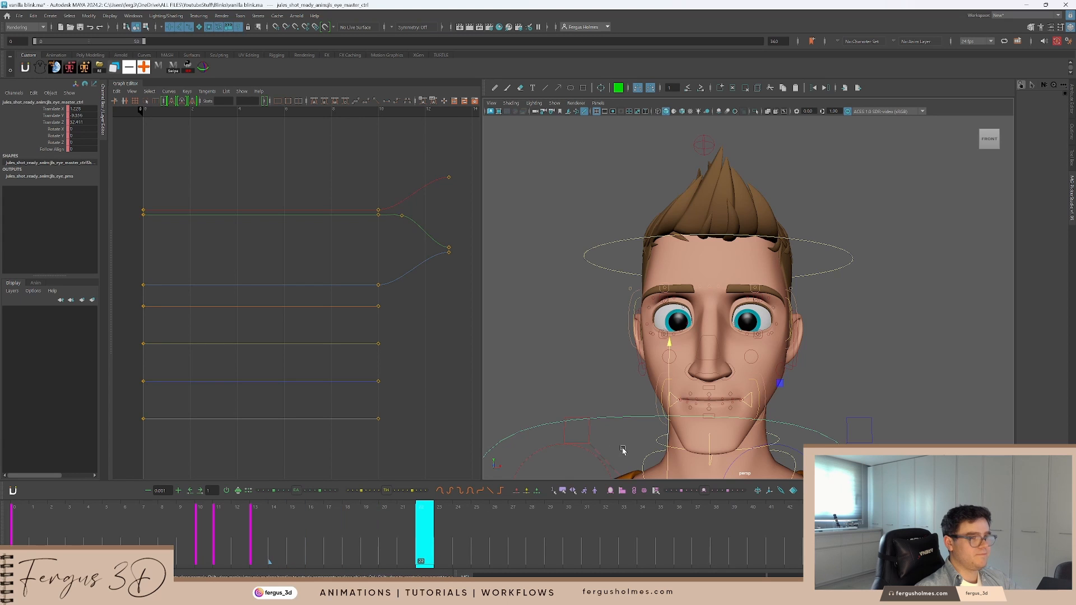
scroll(685, 391, down, 4)
alt+middle_drag(684, 362, 726, 348)
drag(725, 336, 766, 235)
key(s)
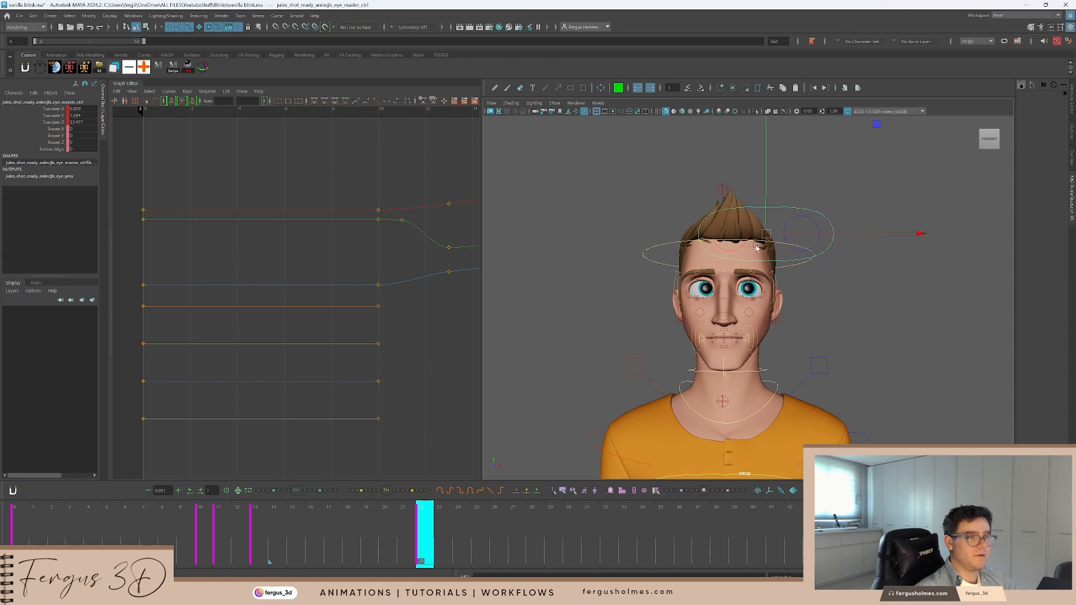
alt+middle_drag(749, 247, 724, 307)
scroll(724, 307, up, 1)
scroll(728, 310, up, 1)
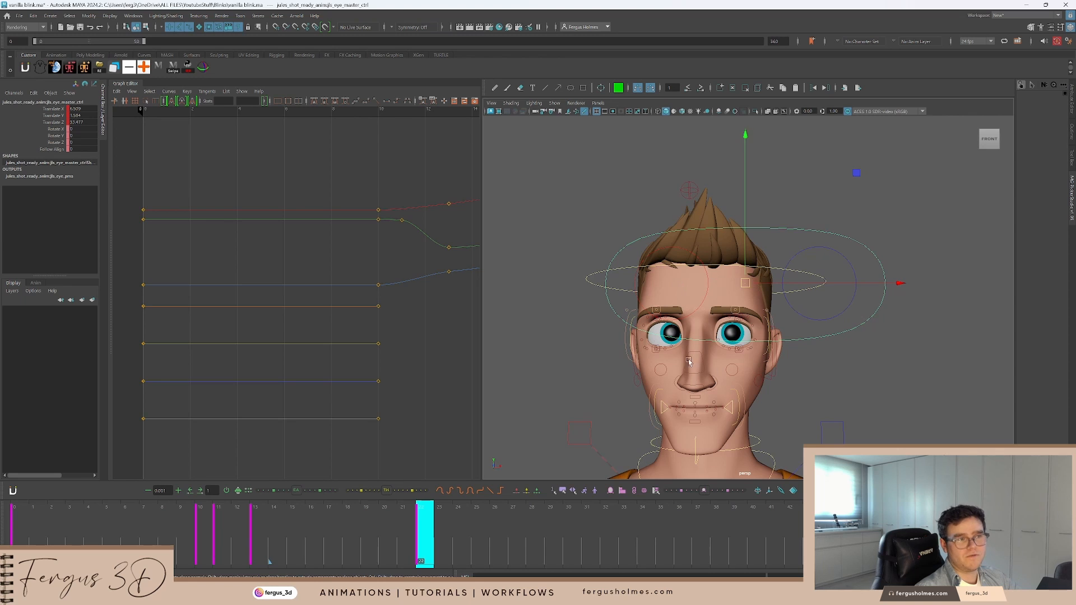
alt+middle_drag(652, 338, 689, 311)
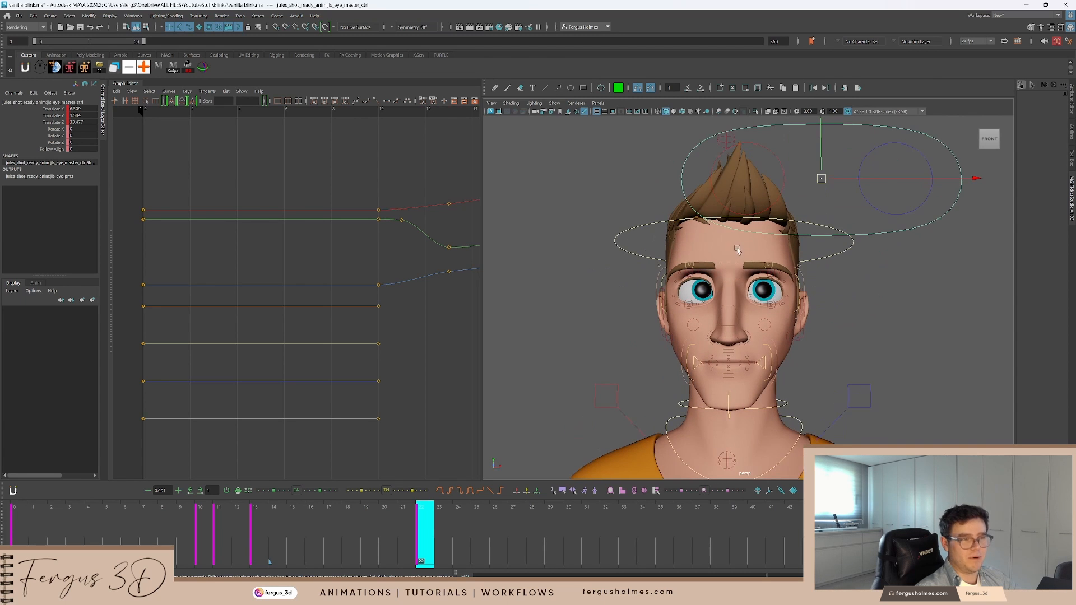
alt+middle_drag(737, 250, 718, 285)
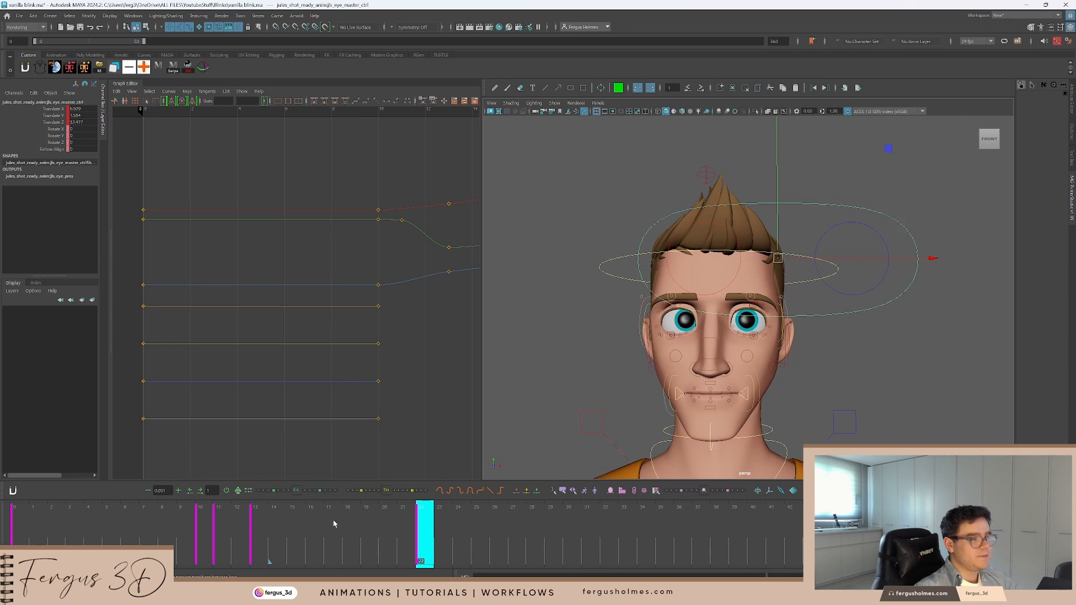
Copy the eye master control's frame 22 pose to a key at frame 15, and play back the animation
mouse_move(277, 527)
mouse_down()
mouse_move(204, 532)
mouse_move(296, 526)
mouse_up()
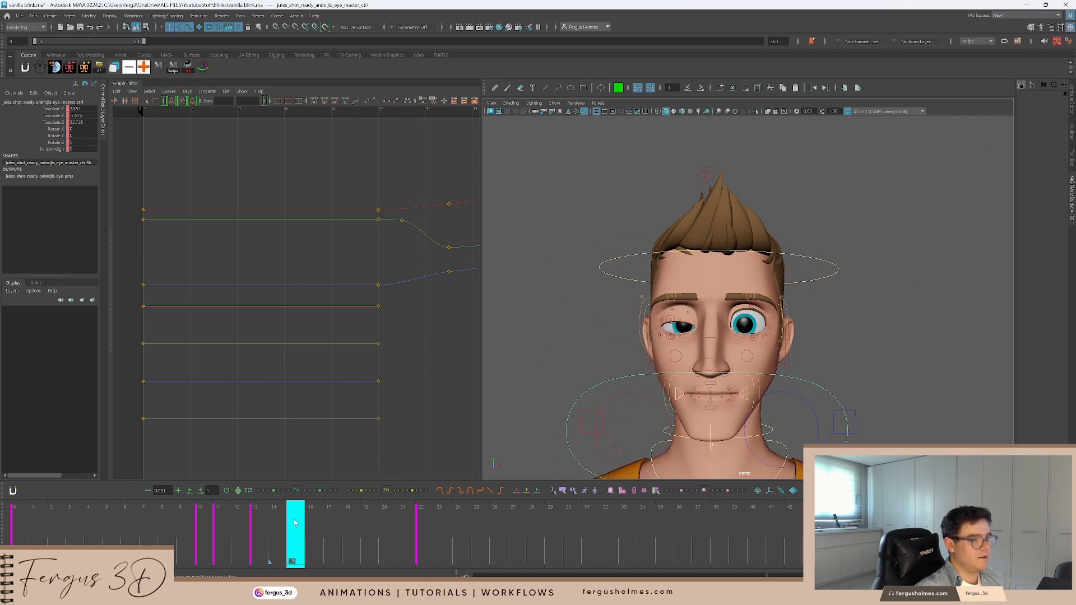
drag(416, 541, 289, 532)
key(s)
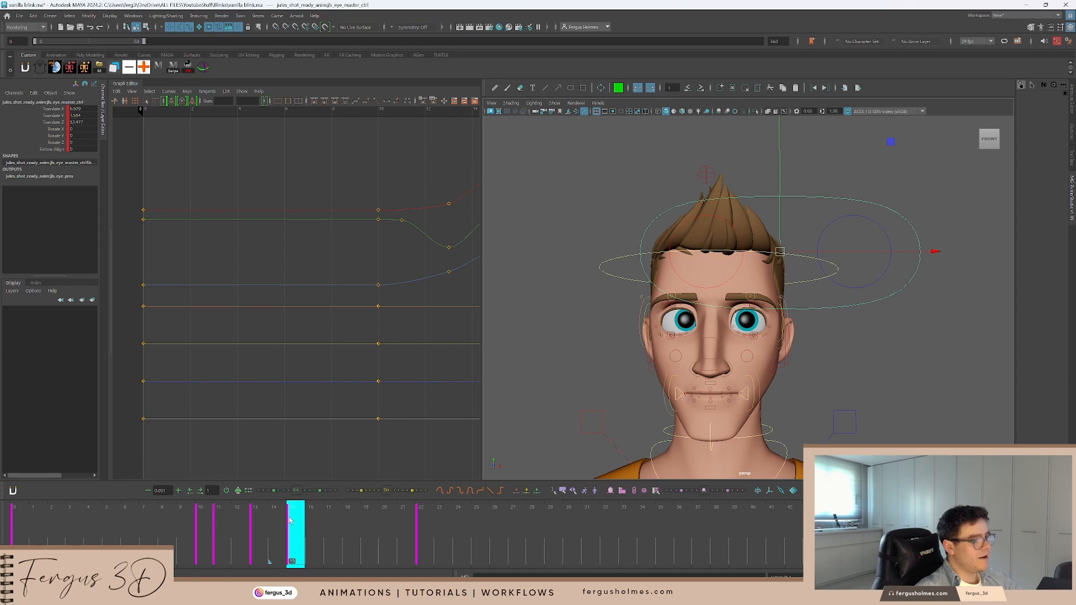
drag(289, 520, 202, 529)
key(alt+v)
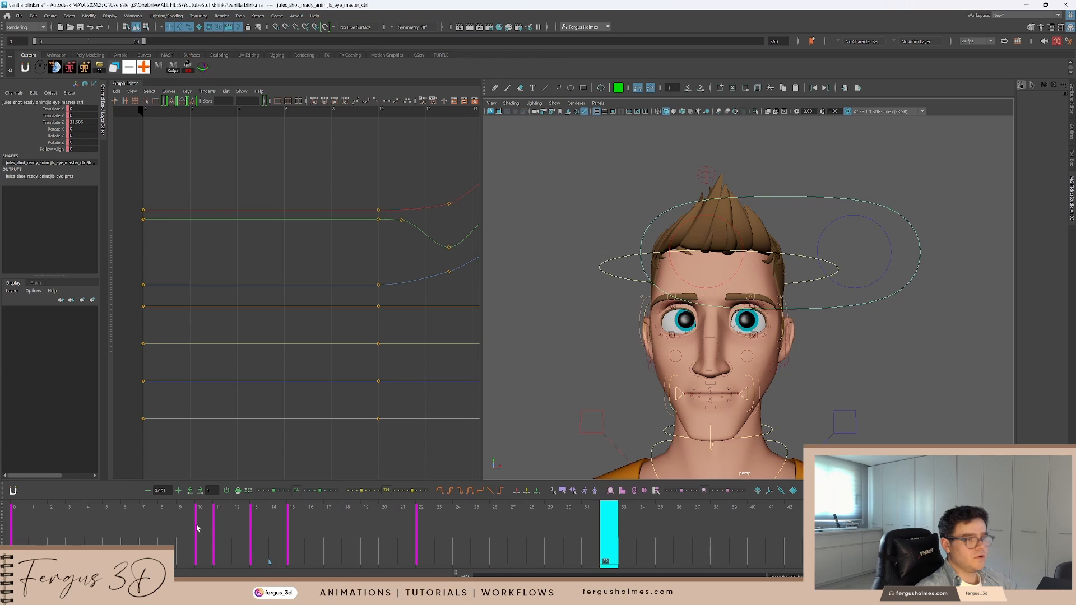
Play back the blink close up on the eyes with the rig controls hidden, and scrub the eye's reopening from frame 13 to 15
key(Escape)
click(227, 528)
scroll(642, 297, up, 5)
alt+middle_drag(617, 337, 734, 280)
scroll(734, 280, up, 4)
key(alt+1)
key(alt+comma)
key(alt+comma)
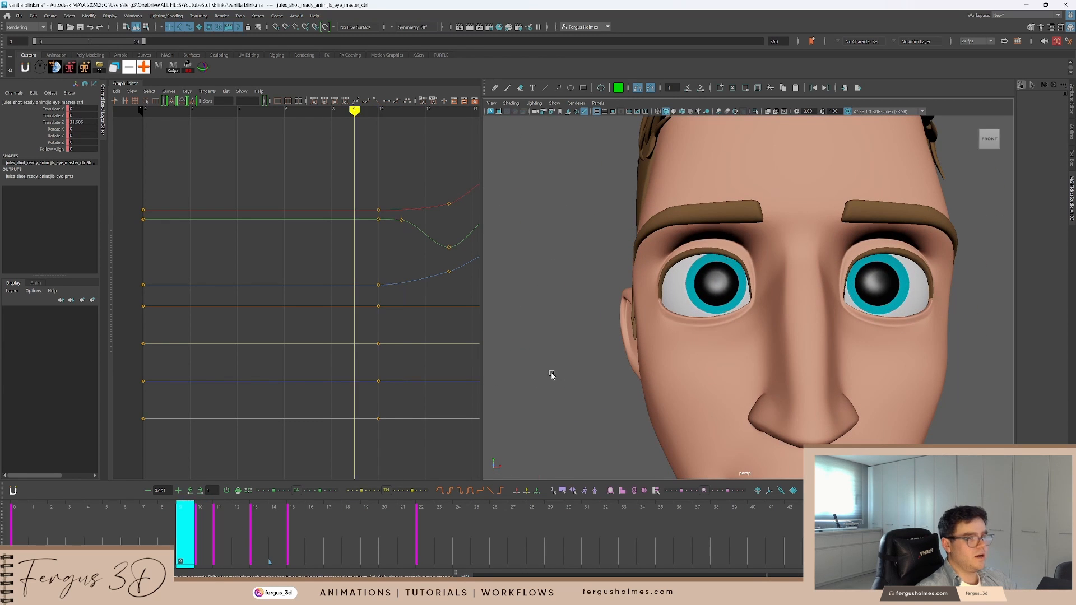
alt+middle_drag(552, 375, 606, 350)
key(alt+v)
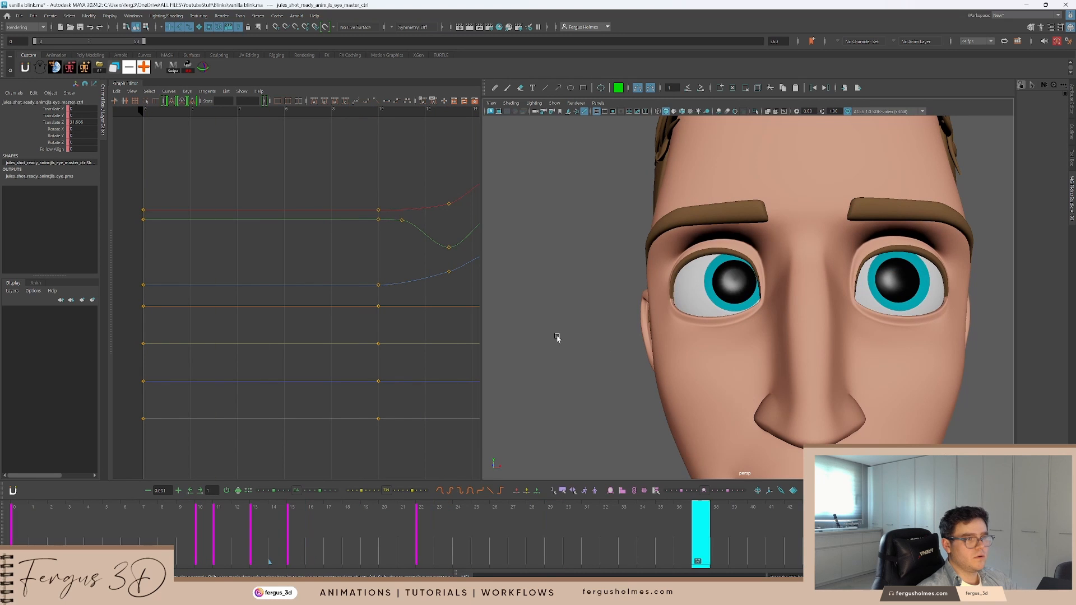
key(alt+v)
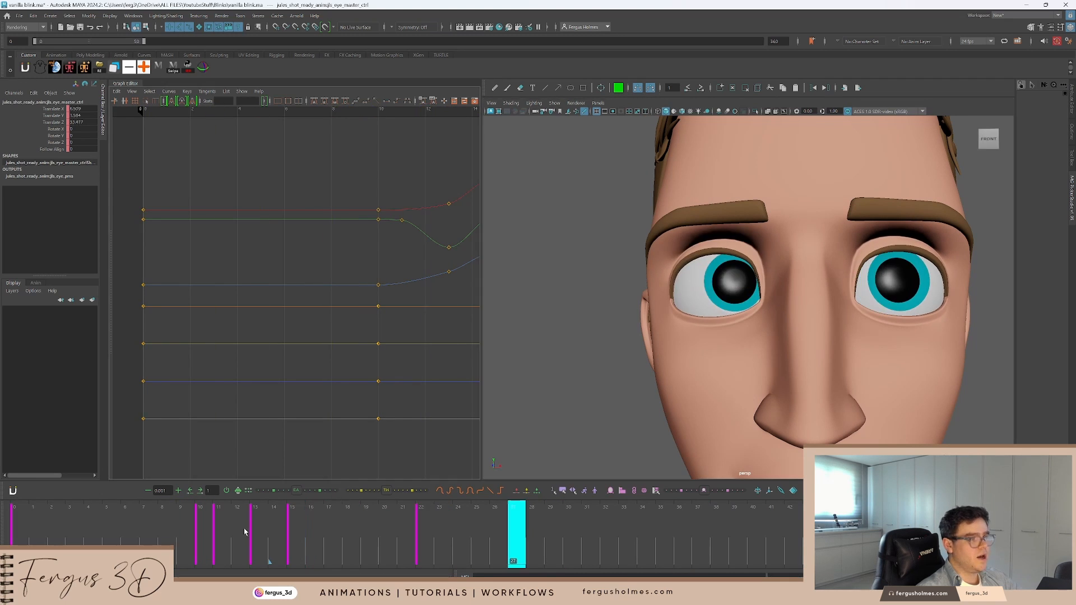
drag(244, 532, 299, 530)
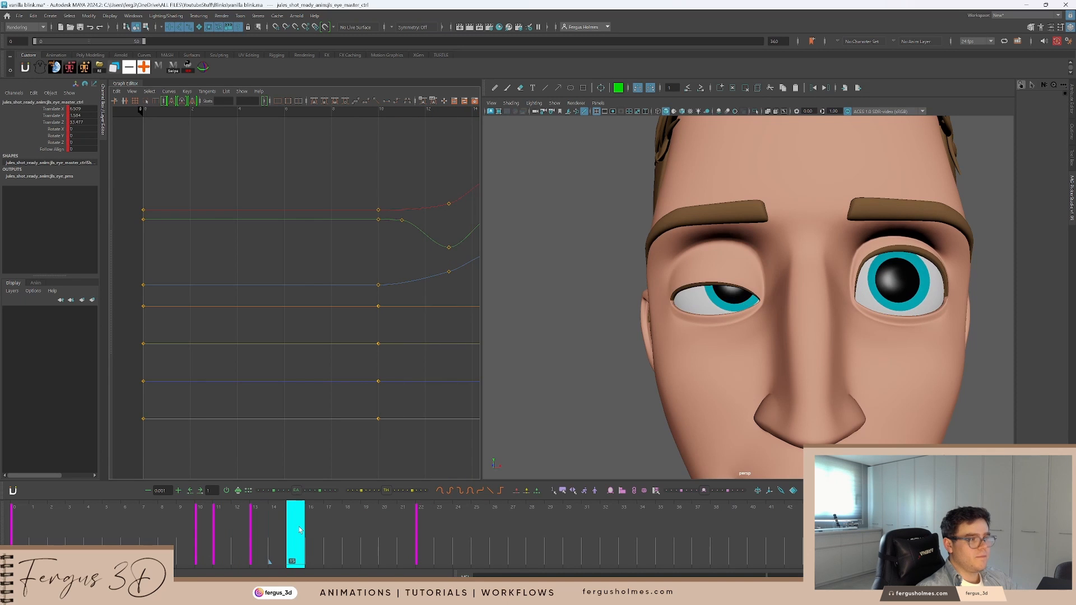
At frame 15, show the rig controls and lower the eye master control from the hairline to just below eye level
scroll(776, 262, down, 10)
alt+middle_drag(776, 262, 731, 293)
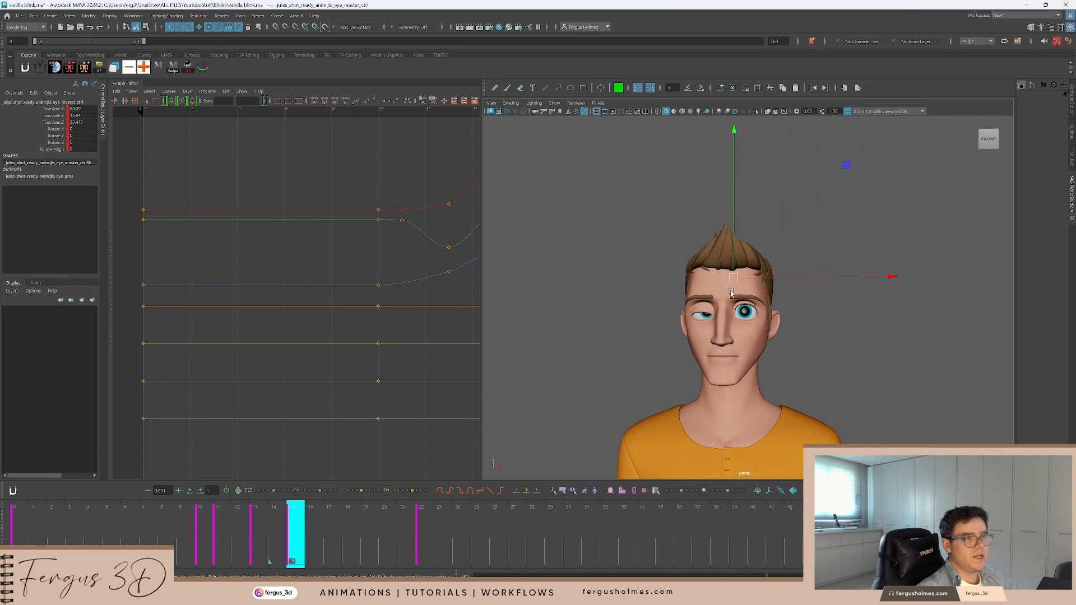
key(alt+2)
key(alt+2)
key(alt+1)
scroll(735, 286, up, 3)
key(q)
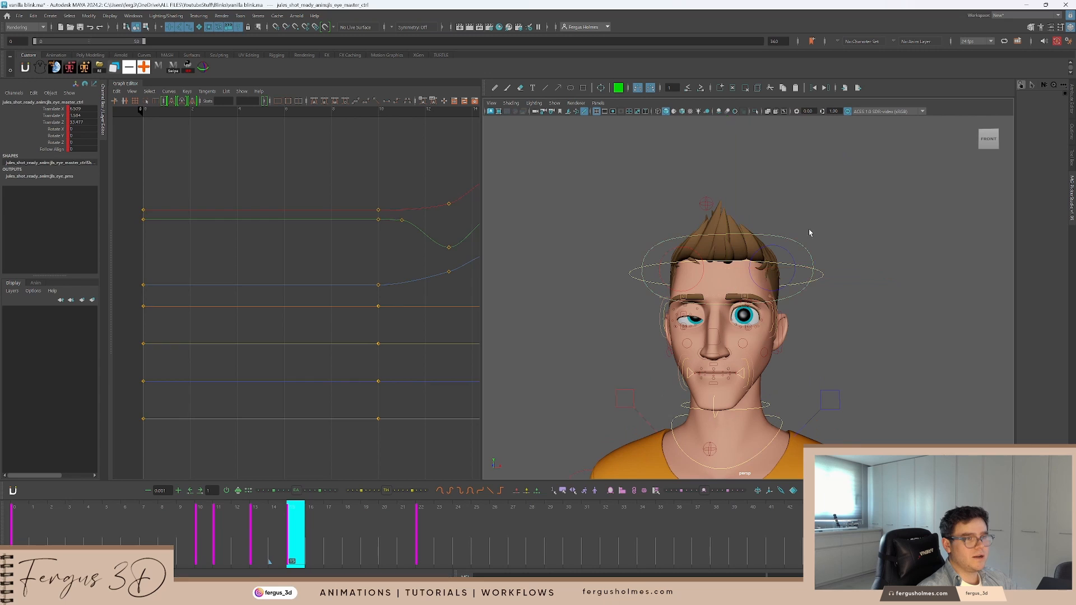
click(809, 229)
click(793, 241)
scroll(786, 244, up, 3)
key(w)
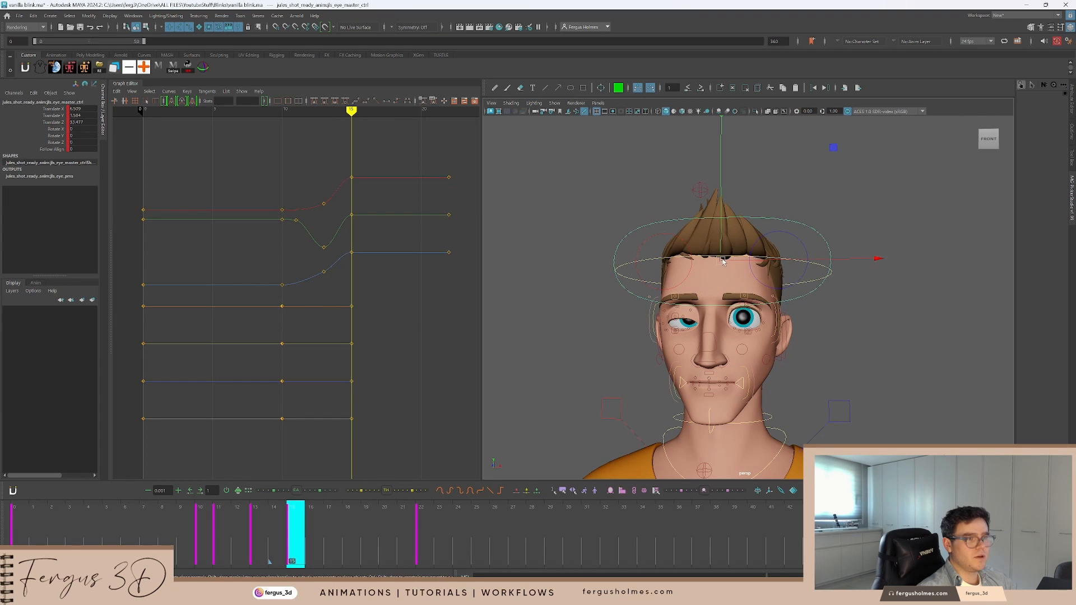
drag(722, 262, 701, 331)
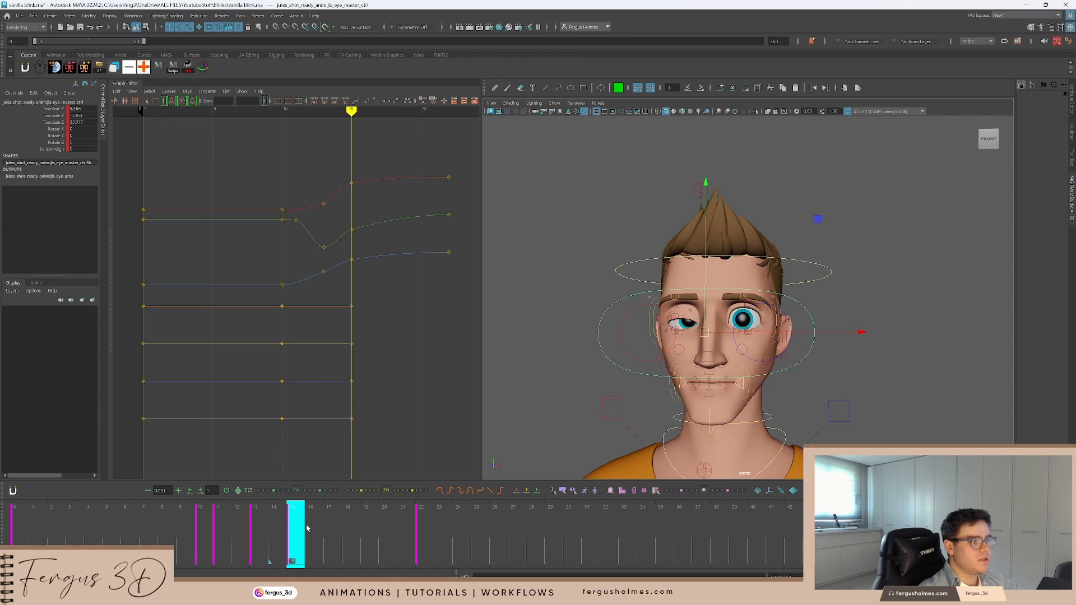
Copy the eye master control's frame 22 pose to frame 17 and key it there
drag(306, 528, 329, 522)
click(423, 518)
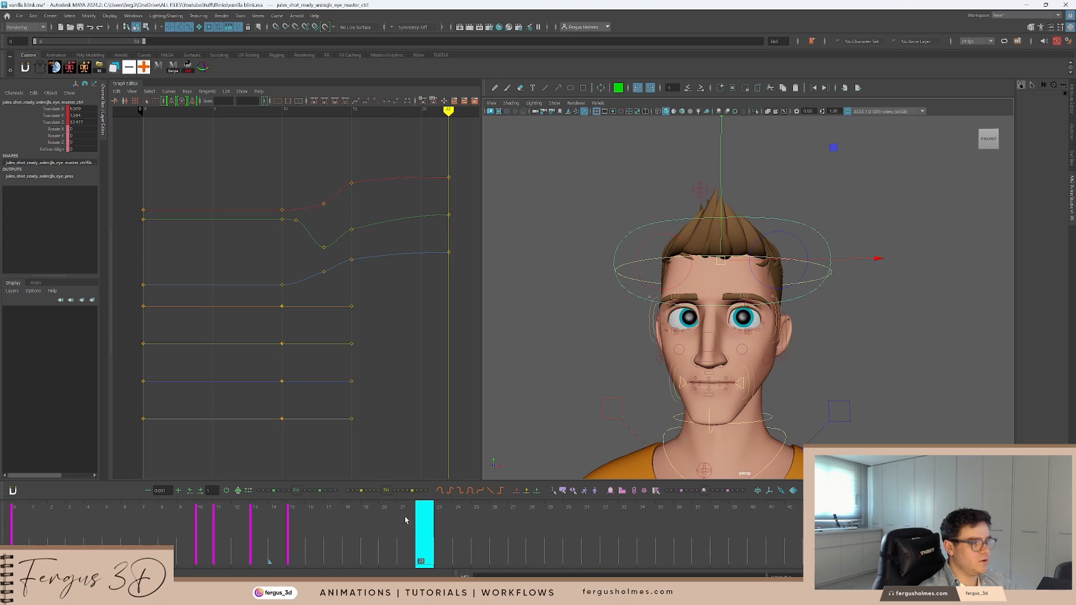
middle_drag(423, 517, 332, 518)
key(s)
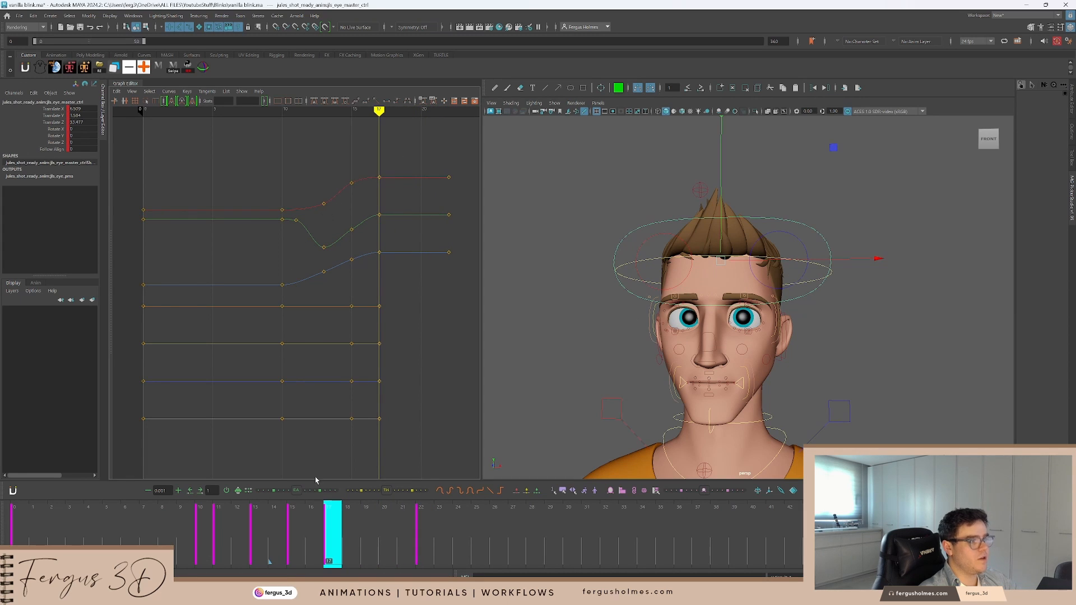
Play back the blink with the eye movement, and examine the eyes close up
drag(297, 531, 148, 529)
key(alt+v)
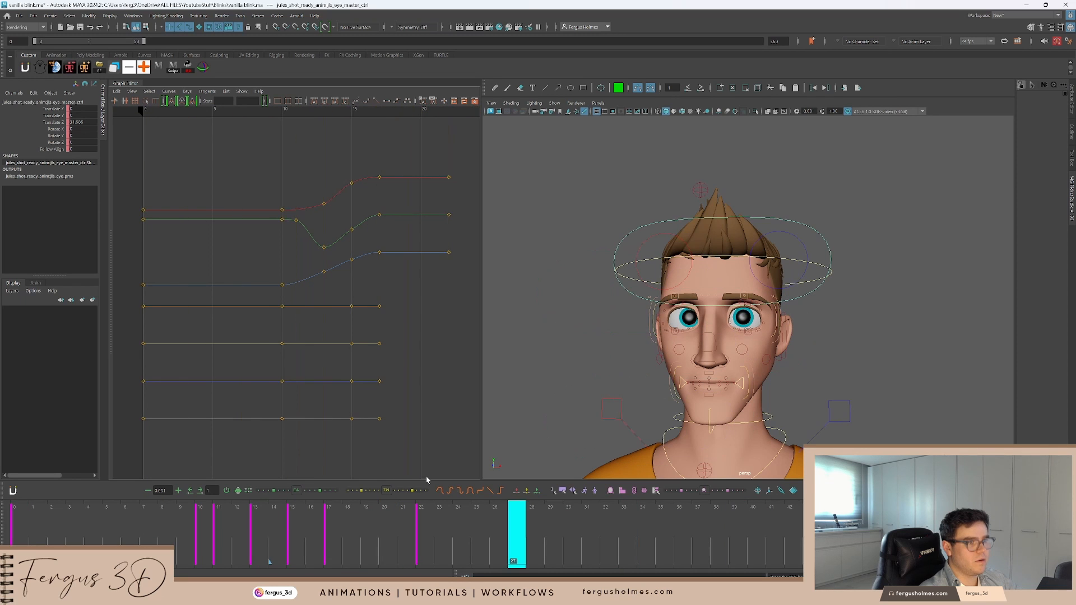
scroll(728, 314, up, 10)
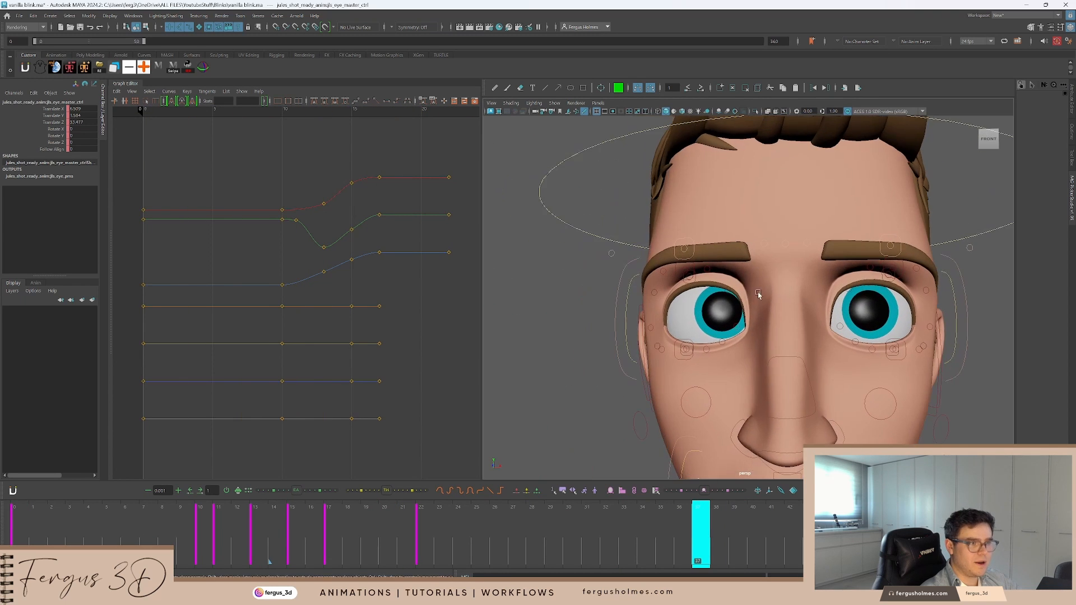
scroll(758, 293, up, 3)
click(201, 539)
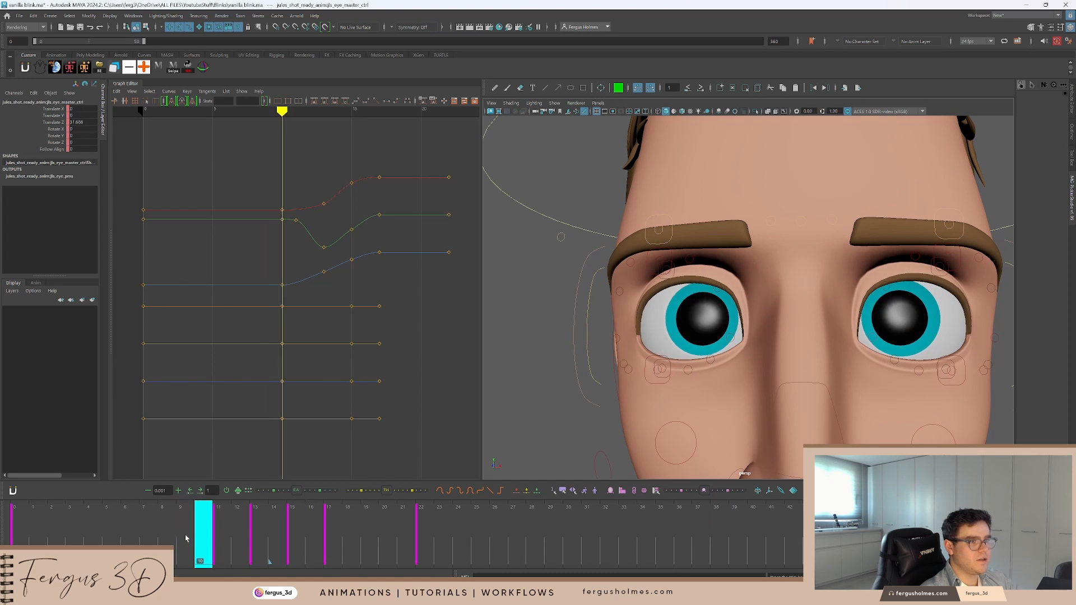
key(Escape)
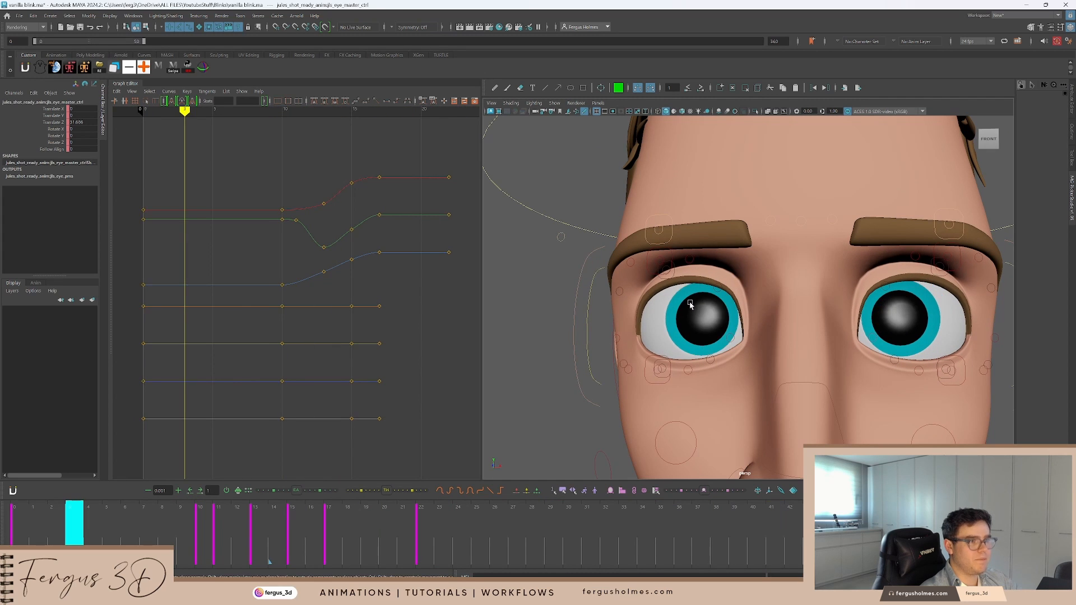
Try raising the right eye's top squint control at frame 3, and undo the move
click(674, 274)
key(w)
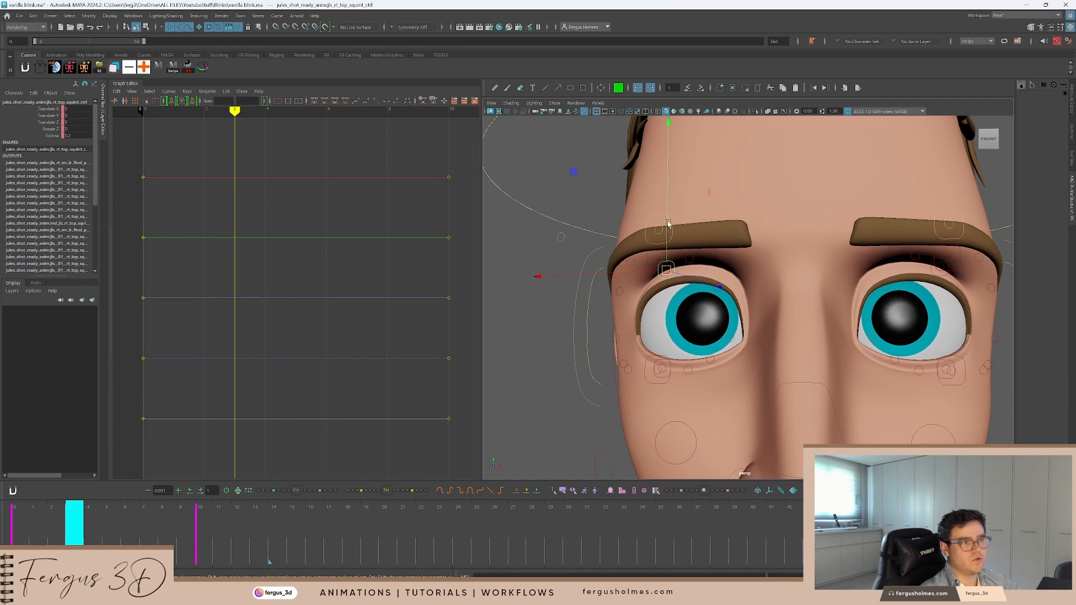
drag(668, 221, 667, 203)
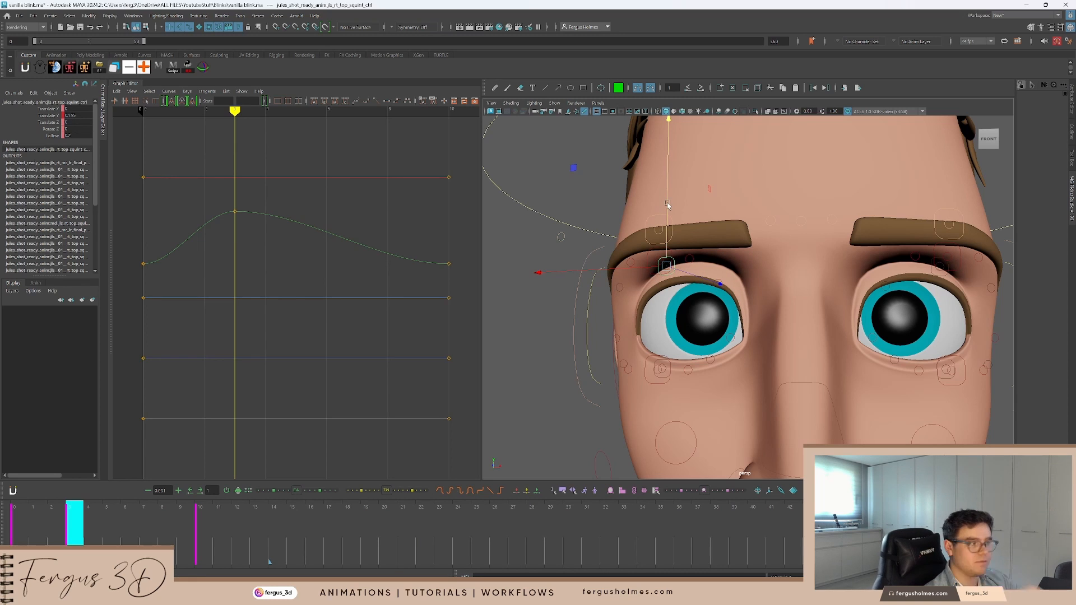
key(ctrl+z)
key(q)
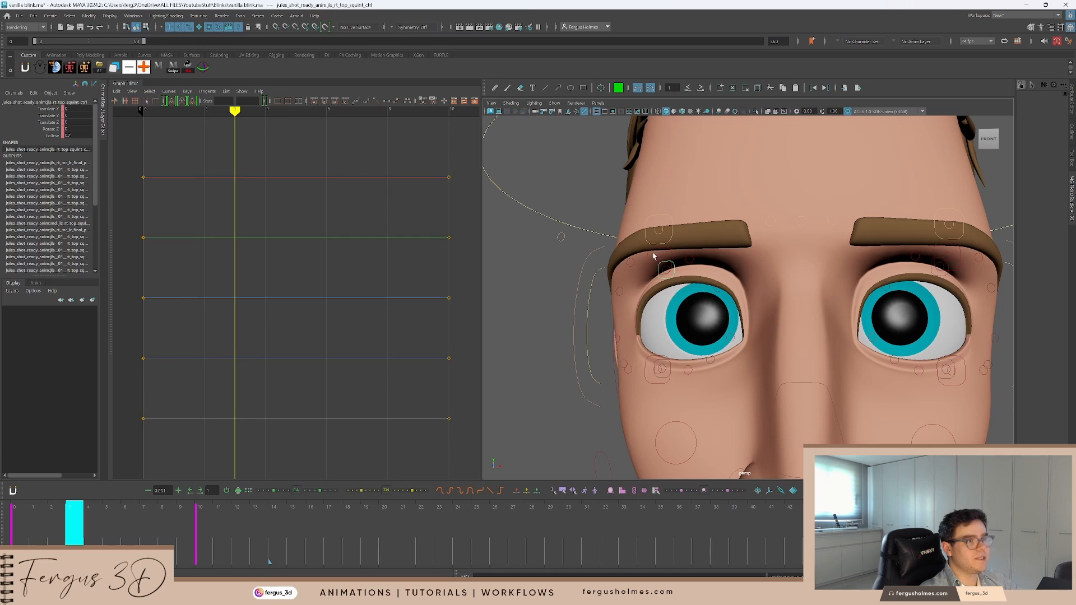
Select the right top eyelid control together with the top squint control, and key both at frames 13, 17 and 23
click(659, 261)
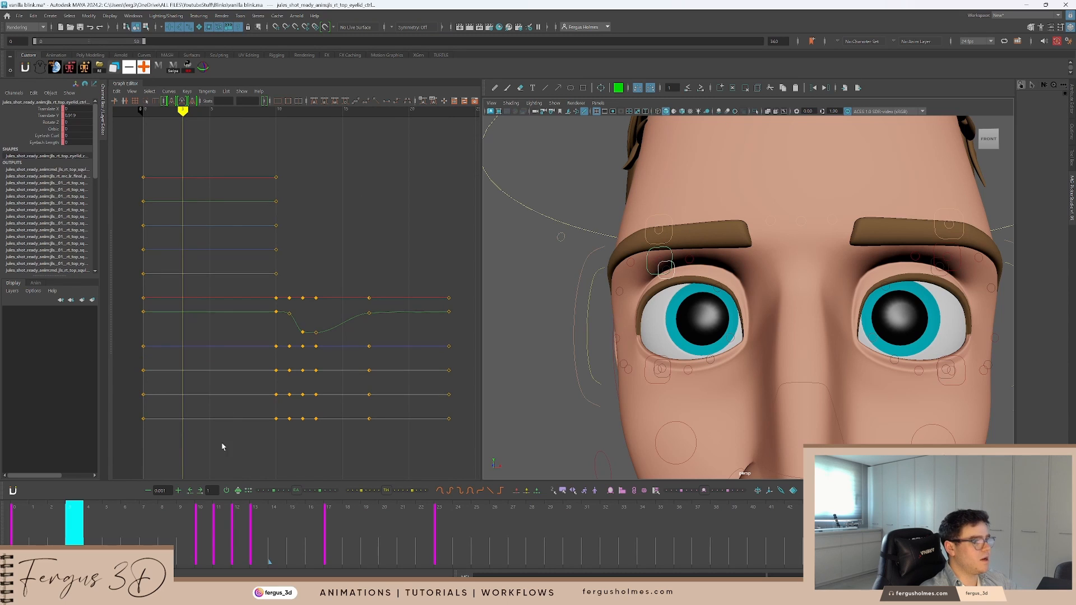
key(alt+shift+v)
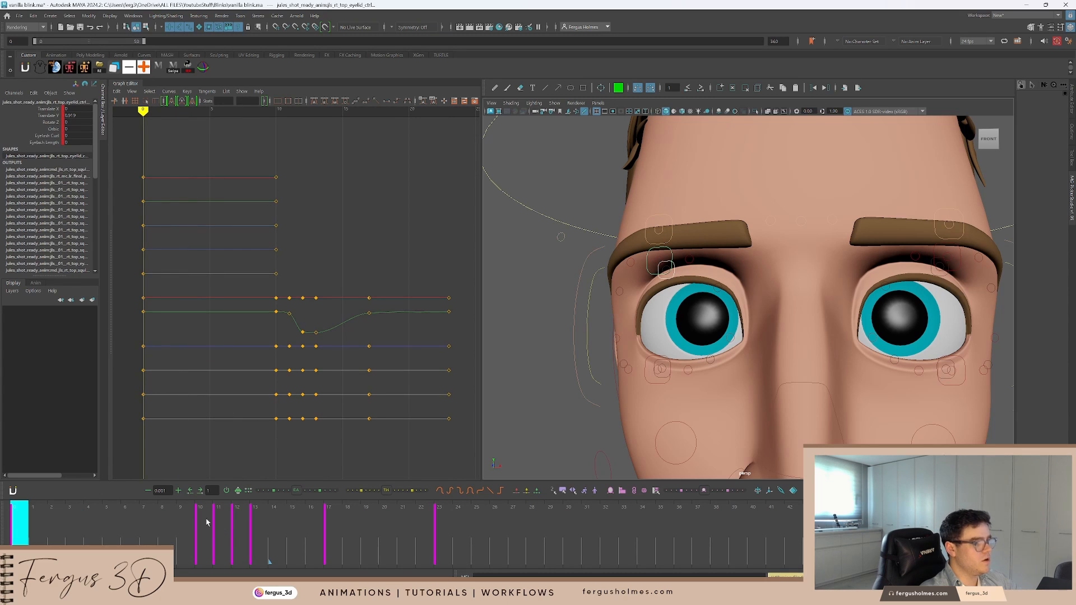
click(203, 522)
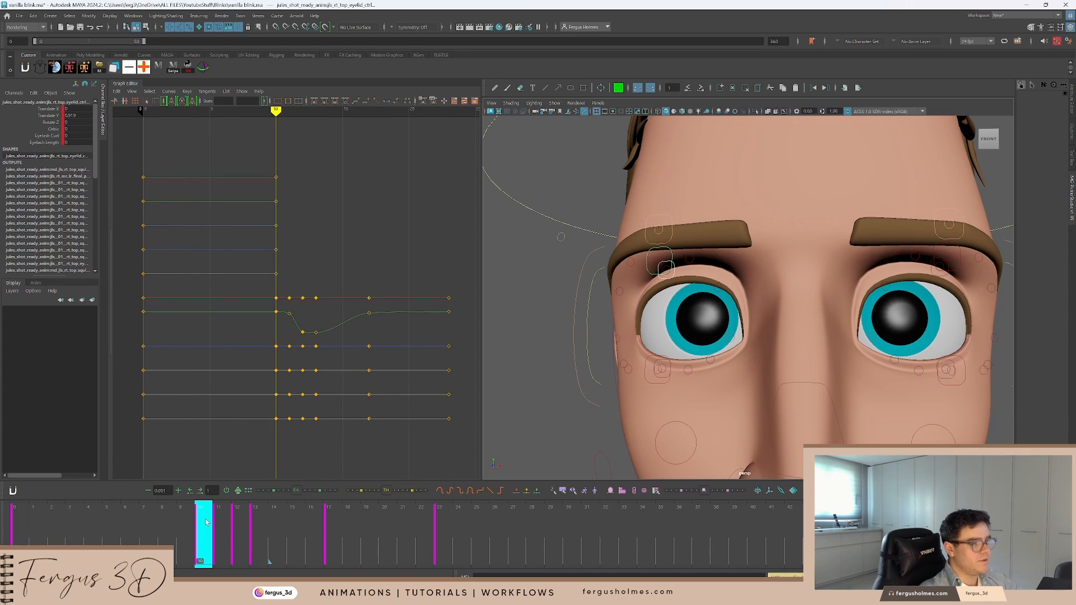
click(258, 518)
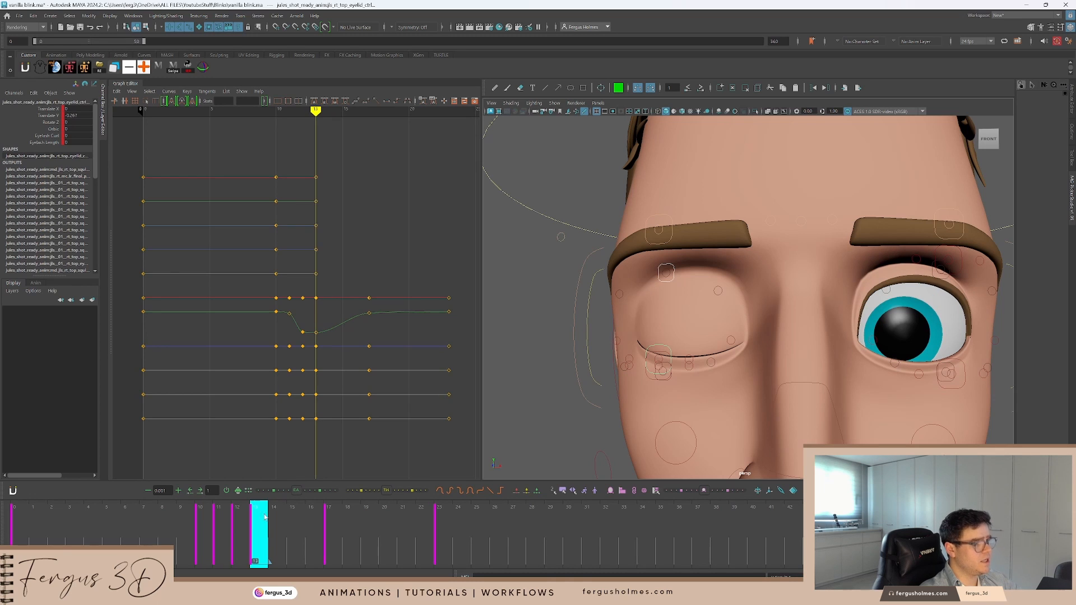
click(330, 520)
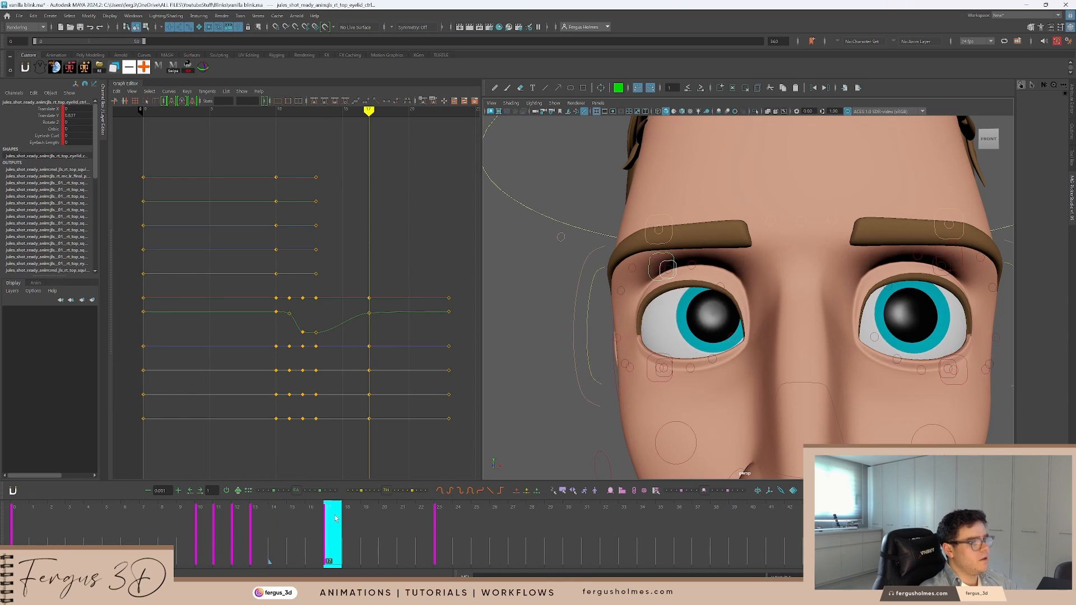
click(446, 515)
key(s)
Check the right eye at frames 15, 14 and 13, and isolate the Translate Y curves of the top eyelid and squint controls
click(293, 527)
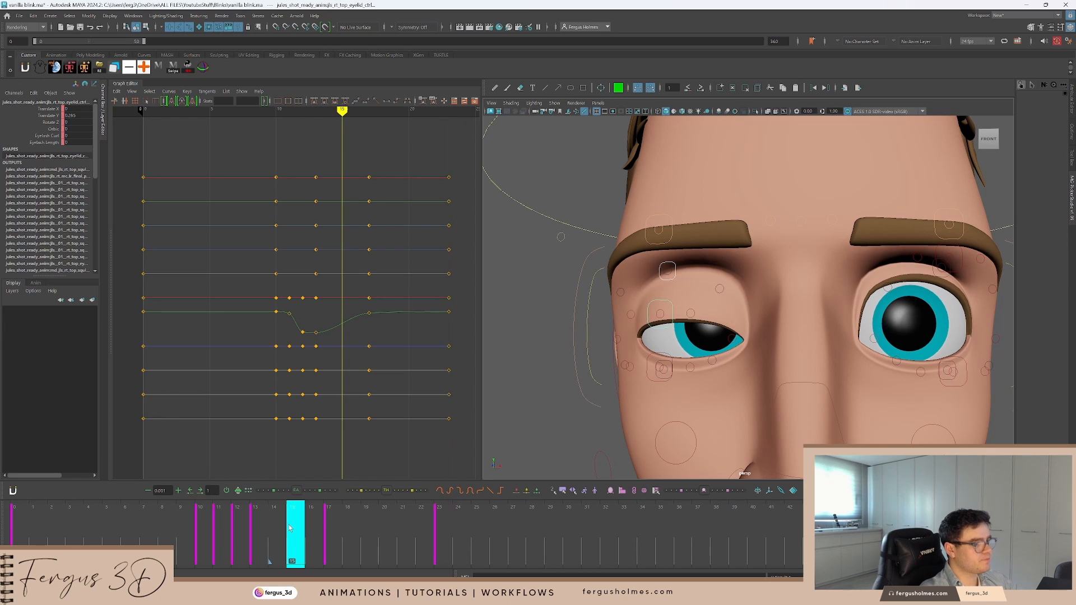
click(271, 531)
click(258, 529)
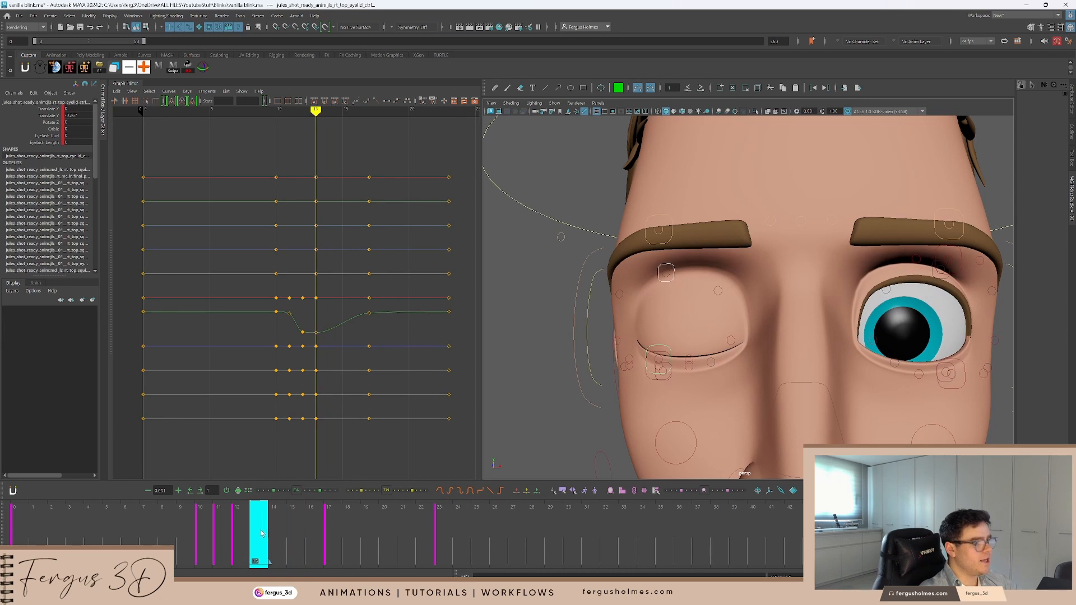
click(51, 116)
alt+right_drag(302, 257, 317, 294)
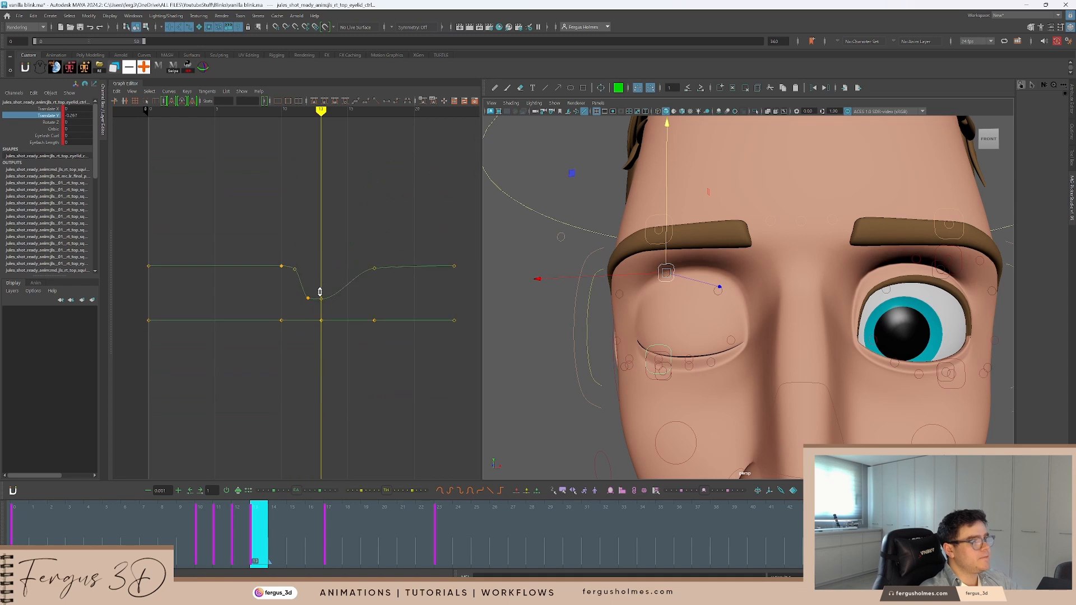
alt+right_drag(649, 306, 706, 295)
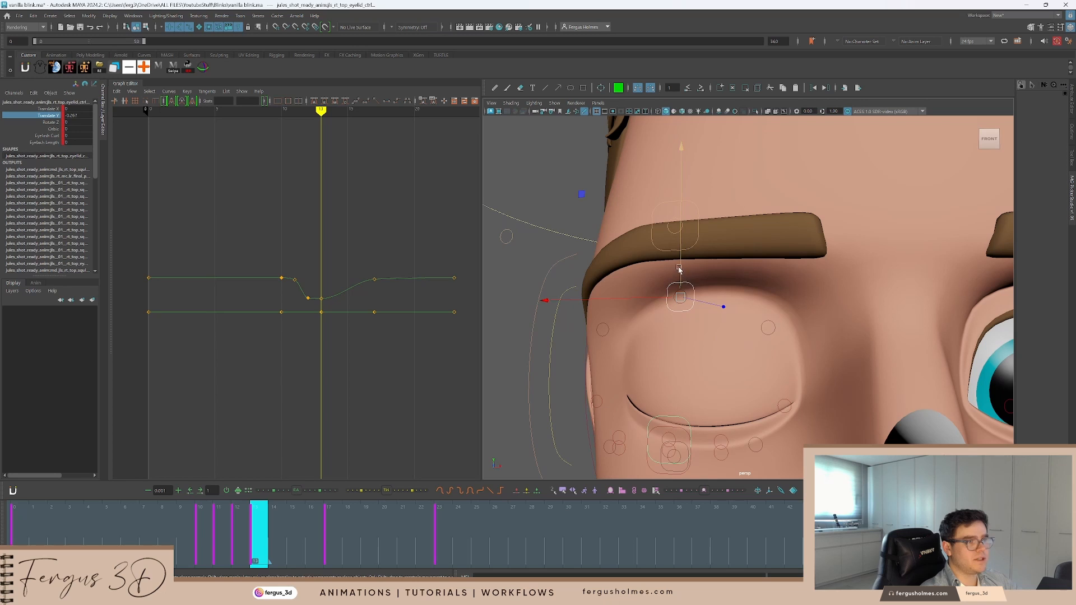
drag(680, 288, 678, 265)
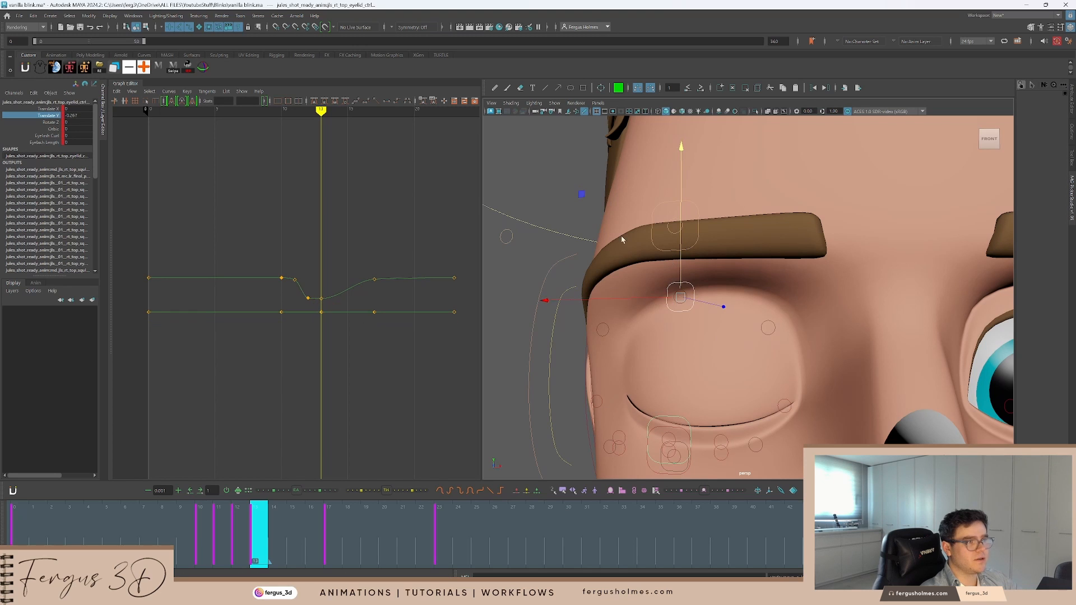
click(621, 236)
At frame 13, move the right top squint control down slightly over the closed eyelid
click(683, 283)
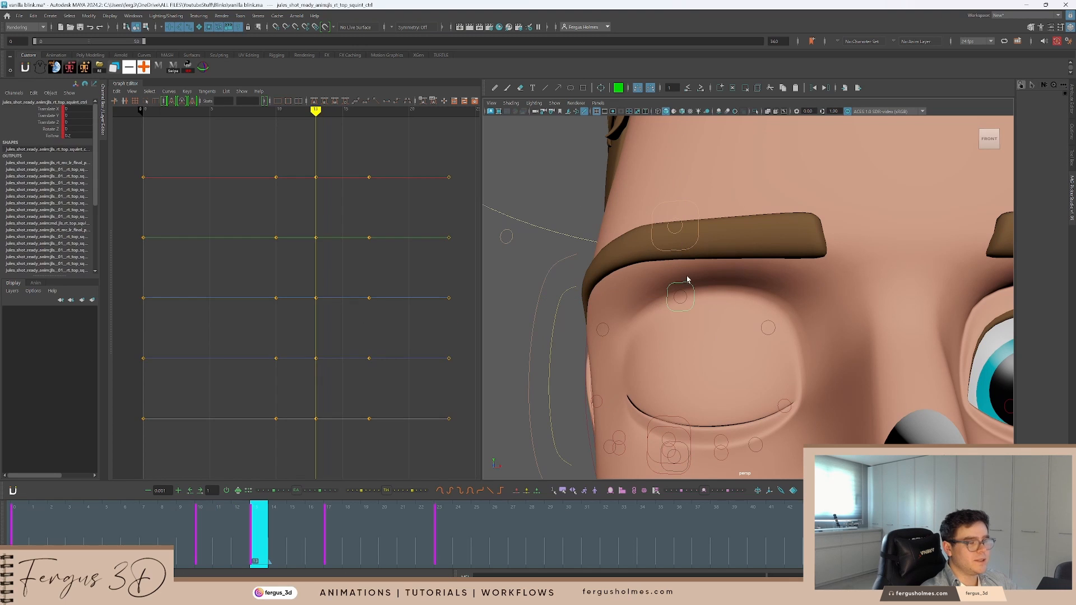
alt+middle_drag(686, 274, 689, 270)
key(w)
mouse_move(683, 258)
mouse_down()
mouse_move(682, 285)
mouse_move(681, 270)
mouse_up()
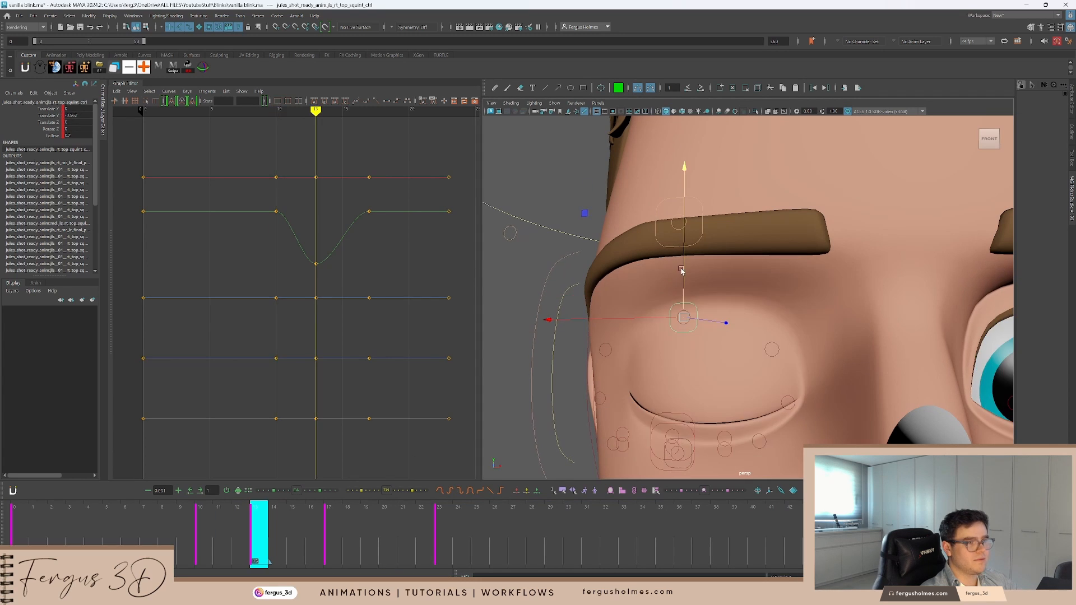
drag(683, 318, 683, 290)
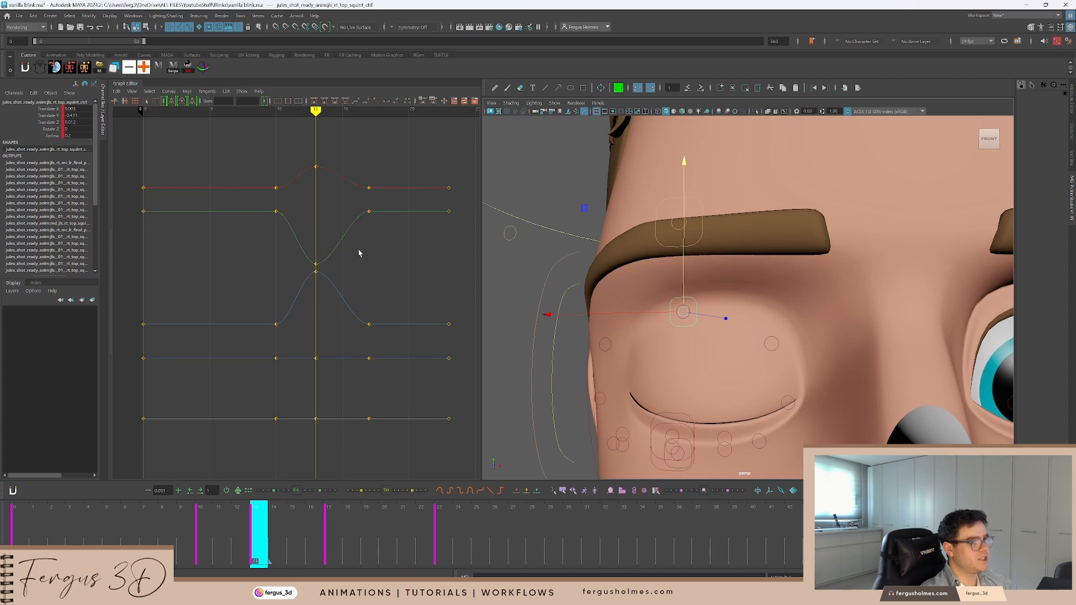
Remove the right top squint control's Translate X and Translate Z offsets at frame 13
drag(309, 160, 325, 174)
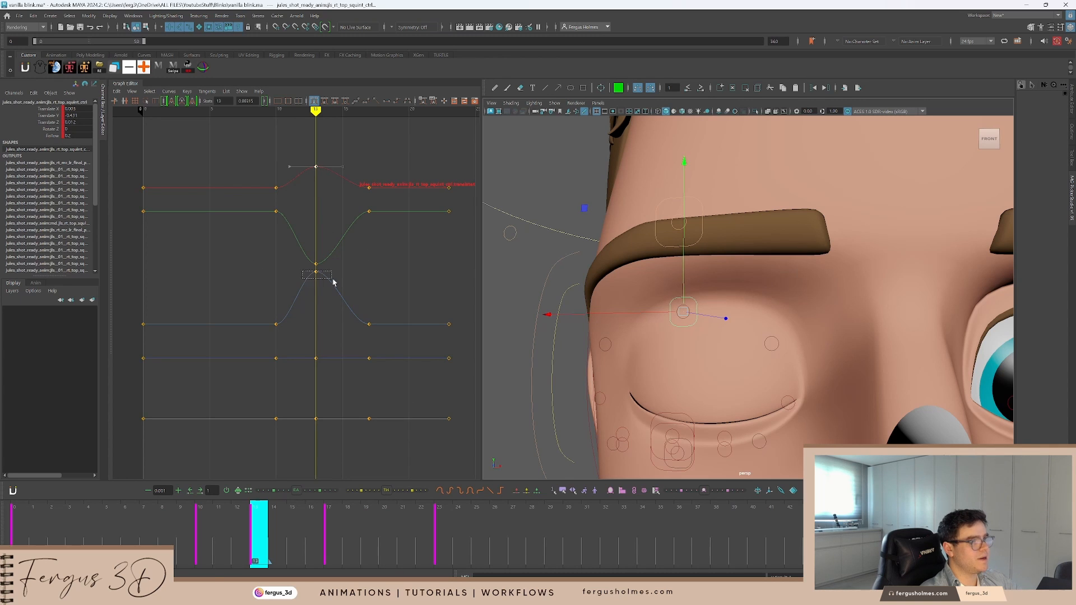
shift+drag(333, 283, 339, 283)
key(Delete)
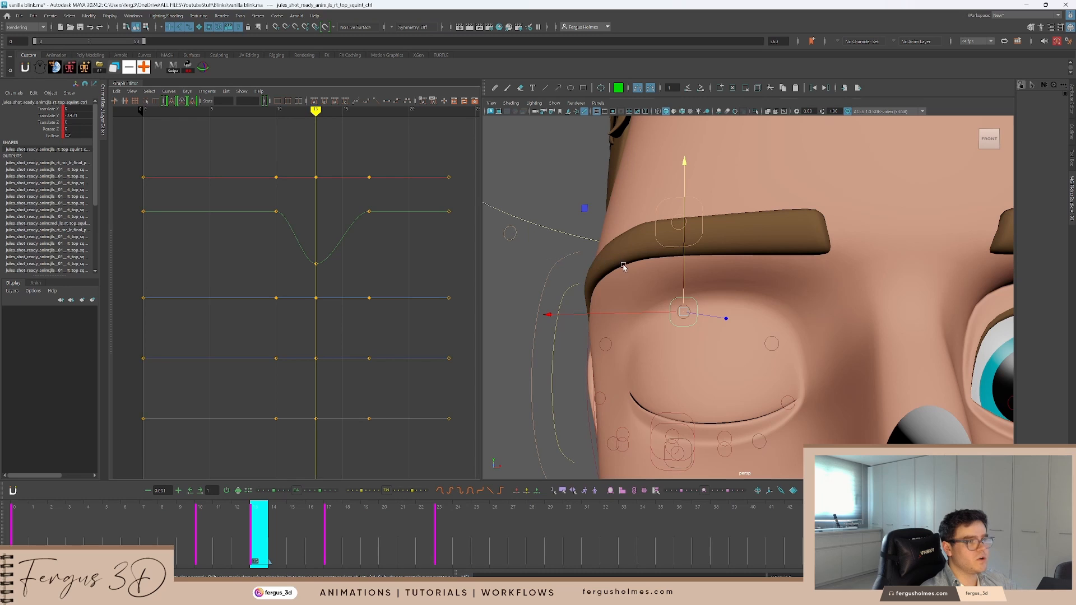
Select the right top squint and top eyelid controls together and isolate their Translate Y curves
click(563, 207)
click(676, 302)
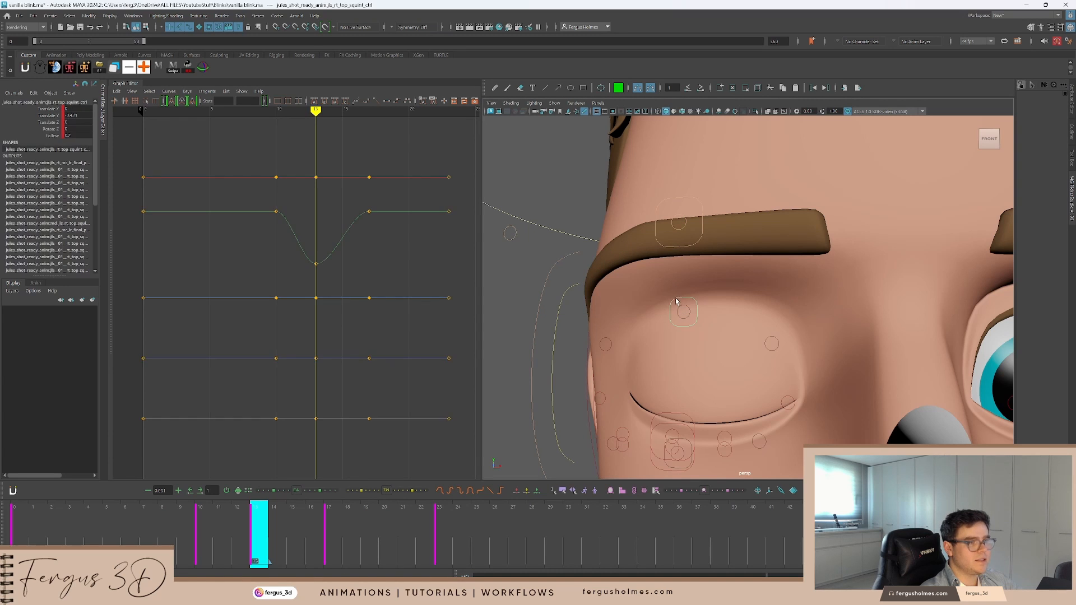
alt+middle_drag(326, 230, 352, 311)
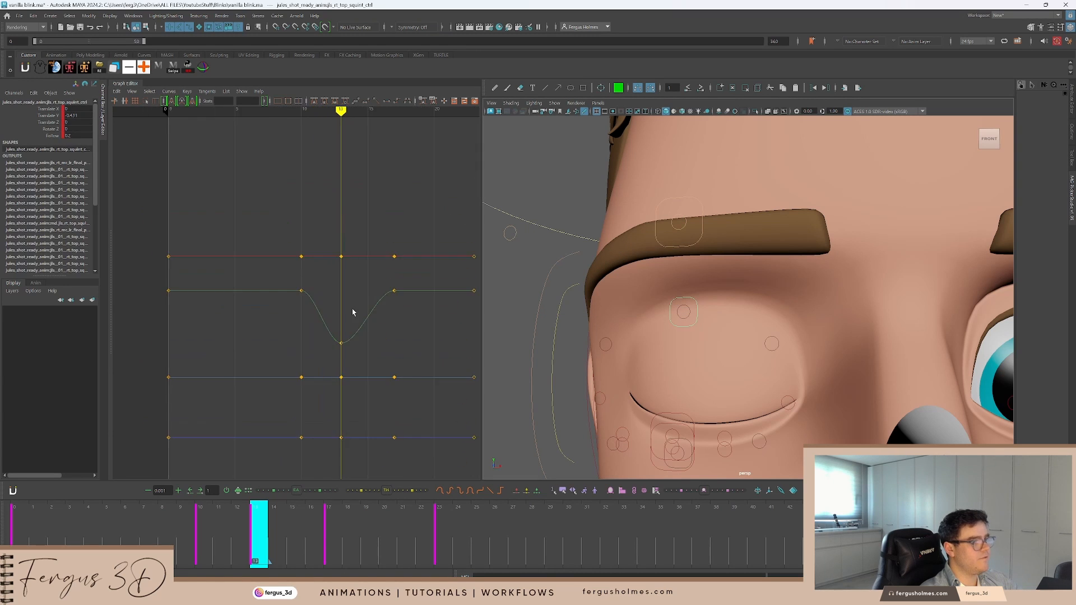
scroll(357, 315, up, 3)
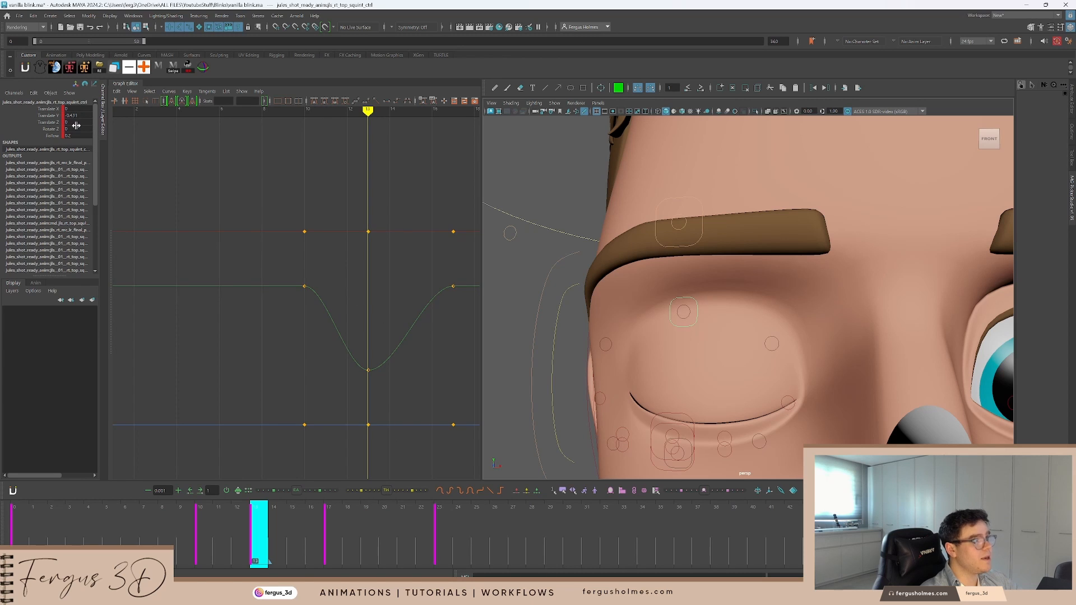
click(657, 417)
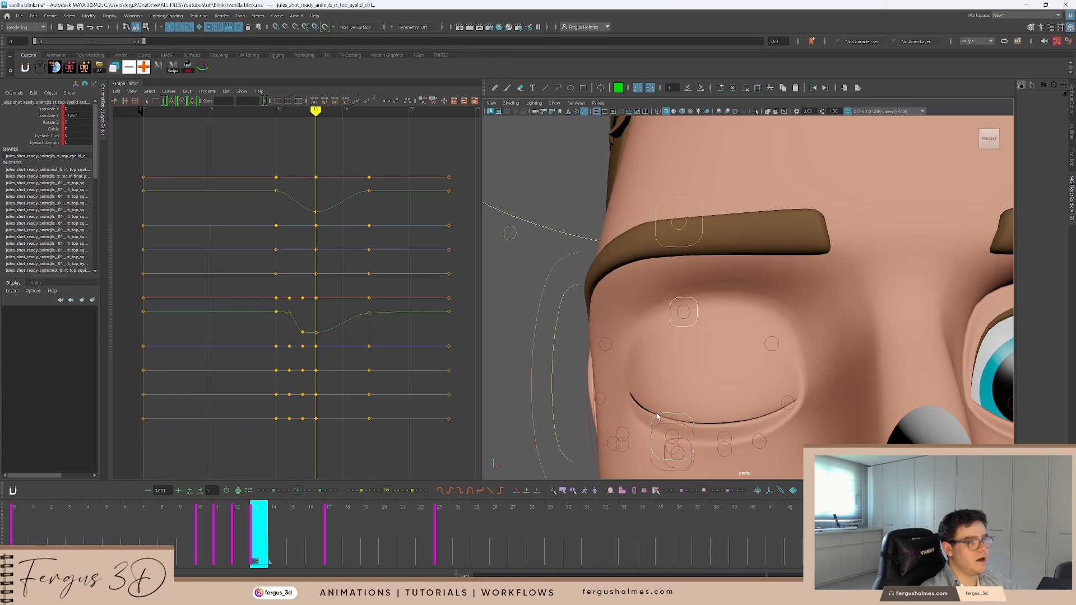
click(50, 115)
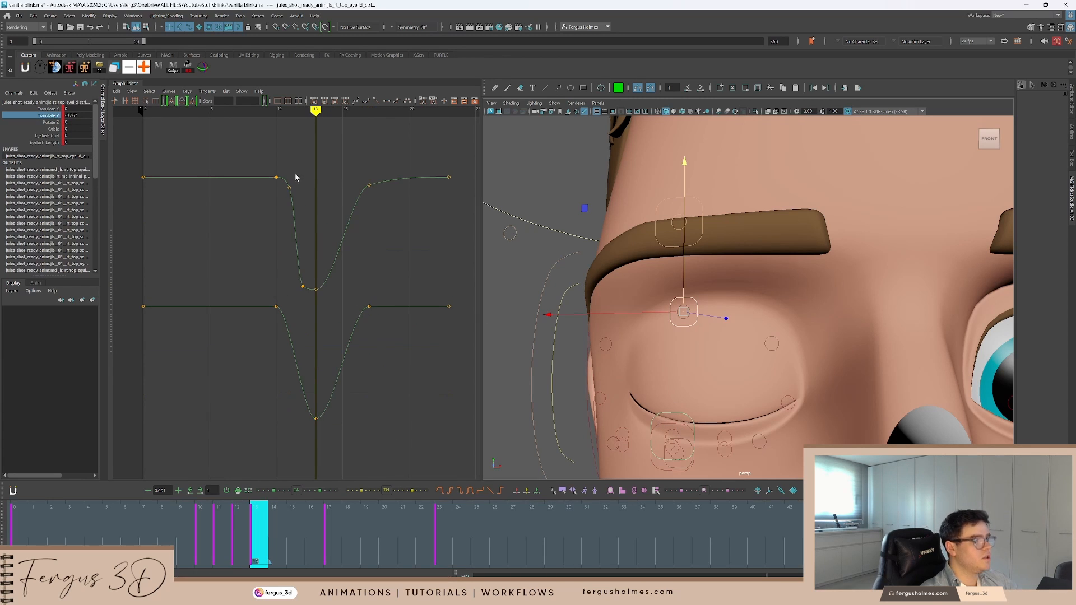
Key both controls at frame 12 and lower the squint's Translate Y key there to follow the eyelid curve's shape
alt+shift+right_drag(295, 178, 335, 285)
scroll(343, 276, up, 5)
alt+shift+middle_drag(349, 236, 316, 239)
alt+shift+right_drag(316, 240, 328, 294)
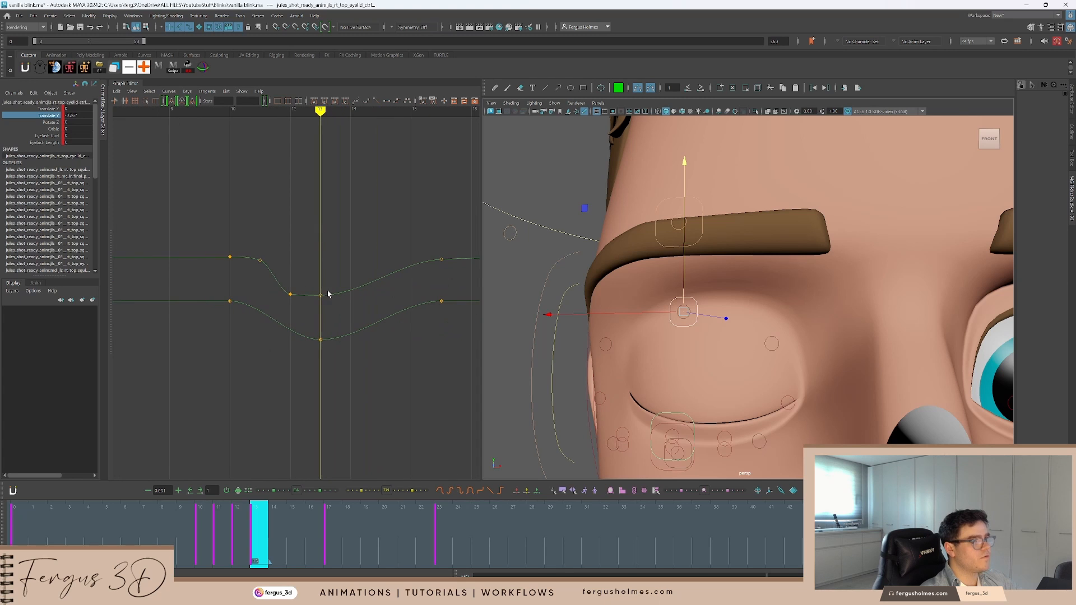
click(246, 523)
key(s)
scroll(286, 349, up, 3)
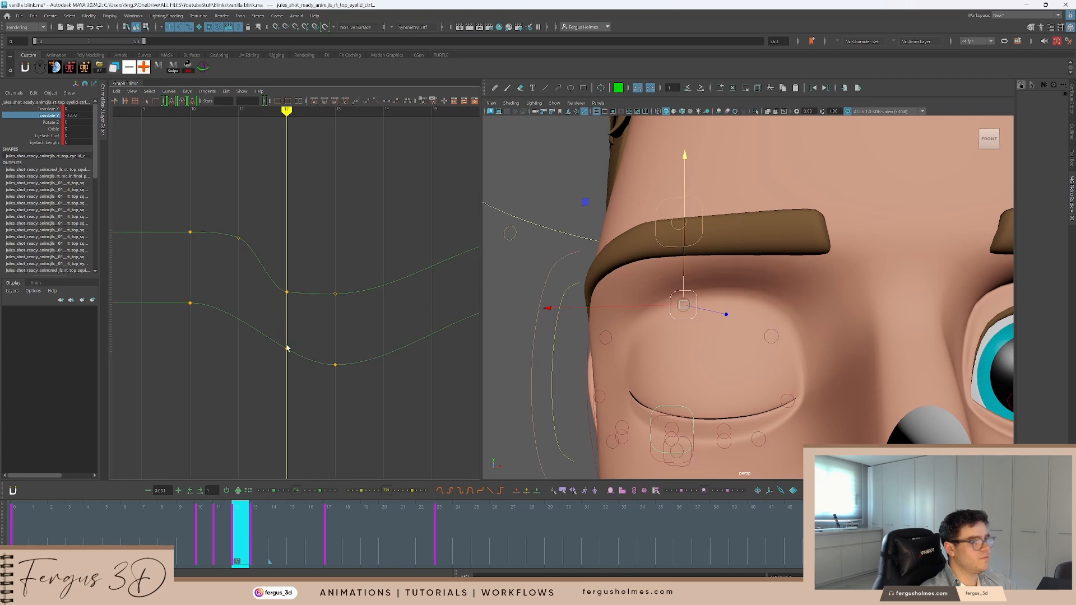
middle_drag(305, 339, 296, 351)
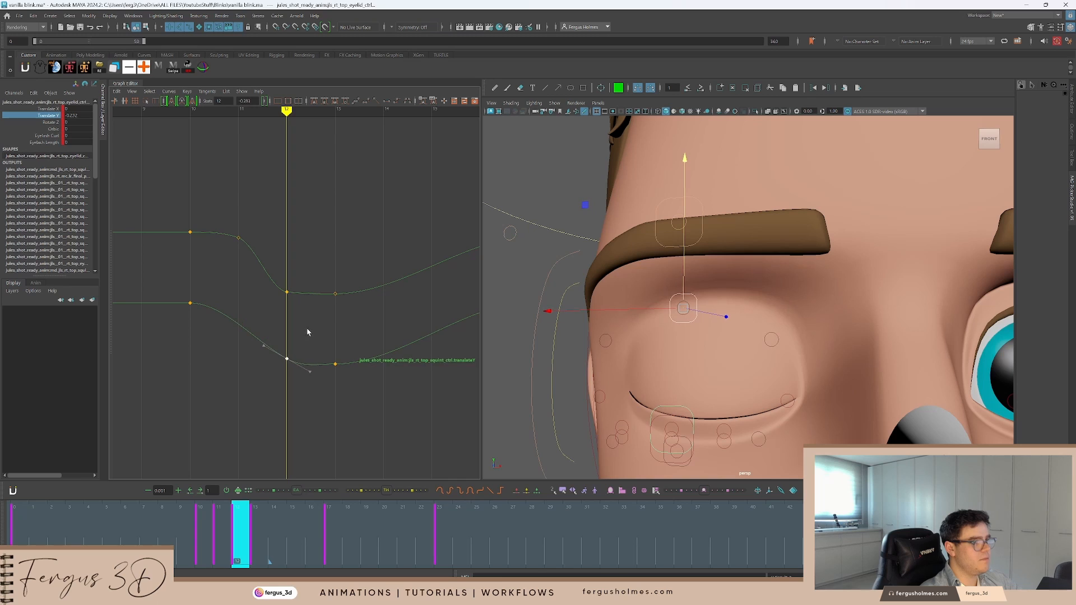
Key both controls at frame 11 and adjust the squint's Translate Y key to match the eyelid's ease into the closure
key(alt+comma)
alt+middle_drag(231, 277, 312, 314)
key(s)
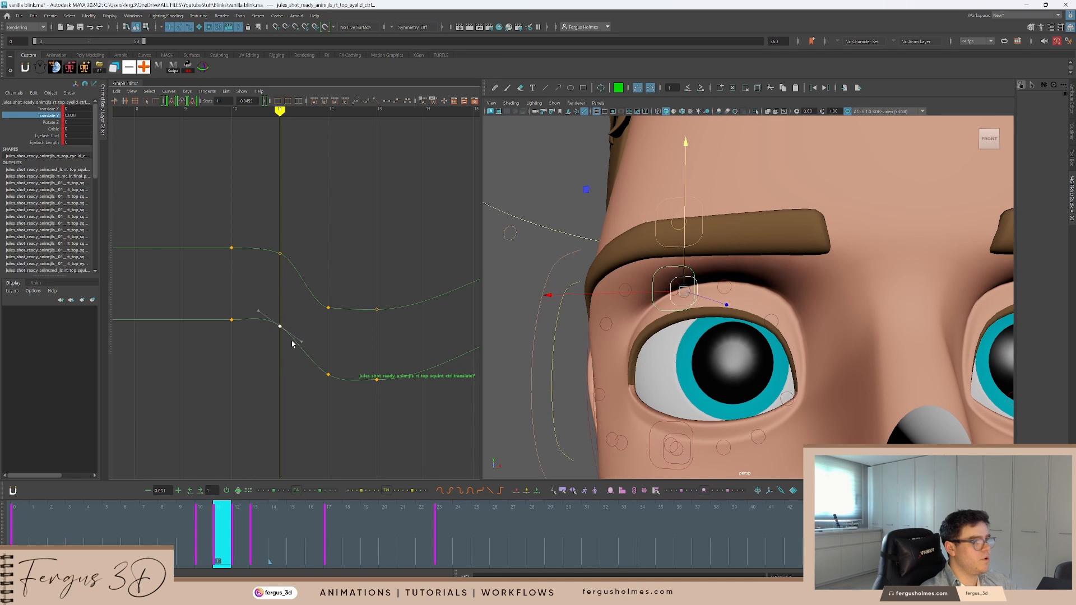
click(306, 311)
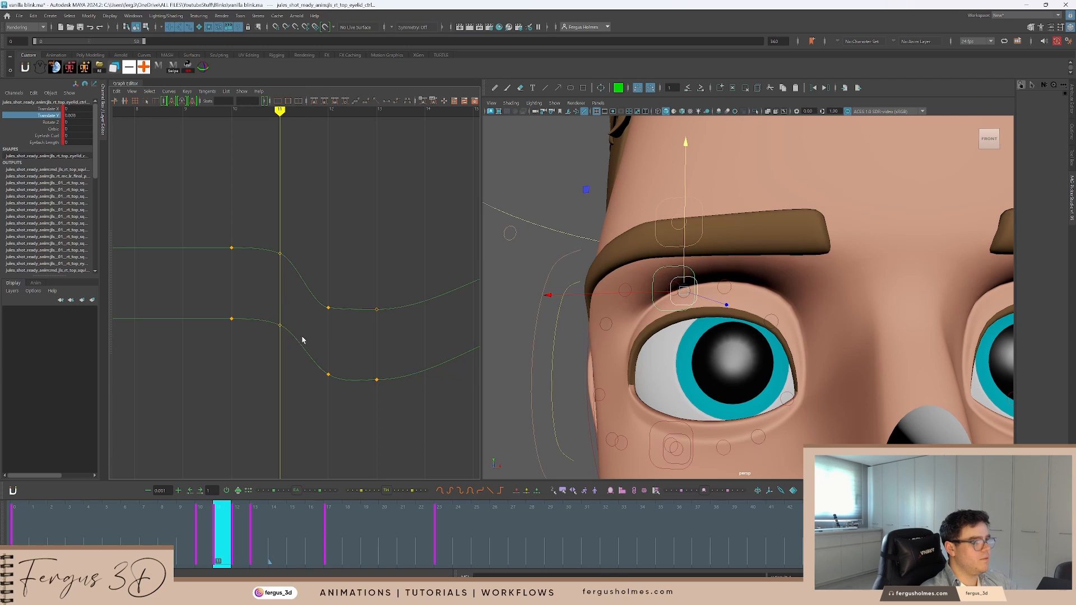
Lower the squint's Translate Y key at frame 17 slightly so it eases into frame 23 like the eyelid curve
alt+middle_drag(391, 346, 269, 338)
key(period)
key(period)
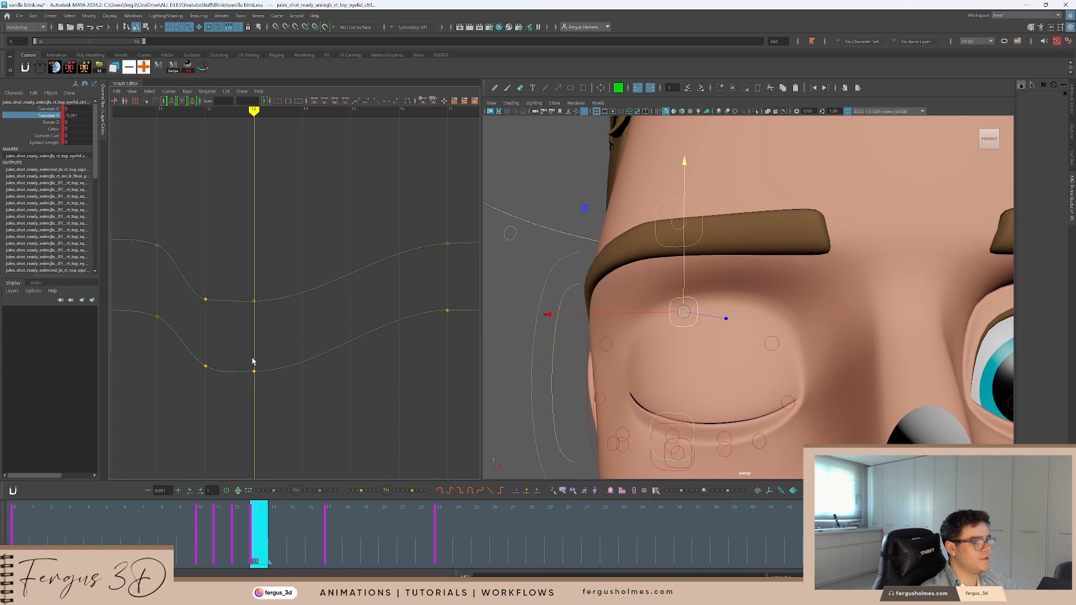
click(254, 371)
drag(195, 351, 286, 382)
click(330, 386)
key(period)
scroll(411, 340, down, 4)
alt+middle_drag(411, 338, 272, 343)
scroll(306, 311, up, 2)
click(319, 323)
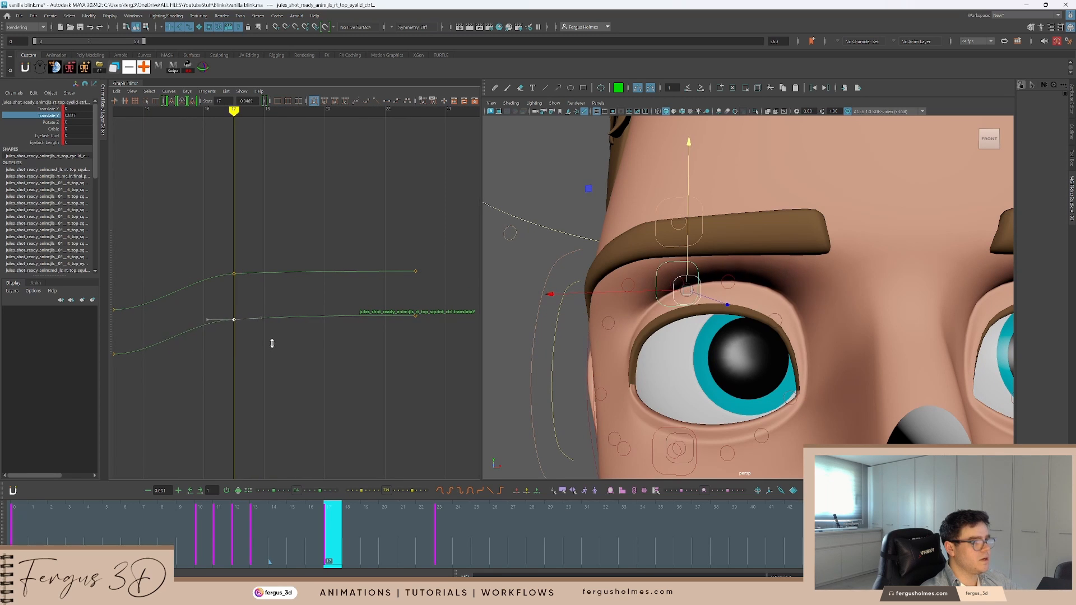
click(266, 284)
Play back the blink with the rig controls hidden and check the closed pose of the right eye at frame 12
drag(276, 511, 181, 513)
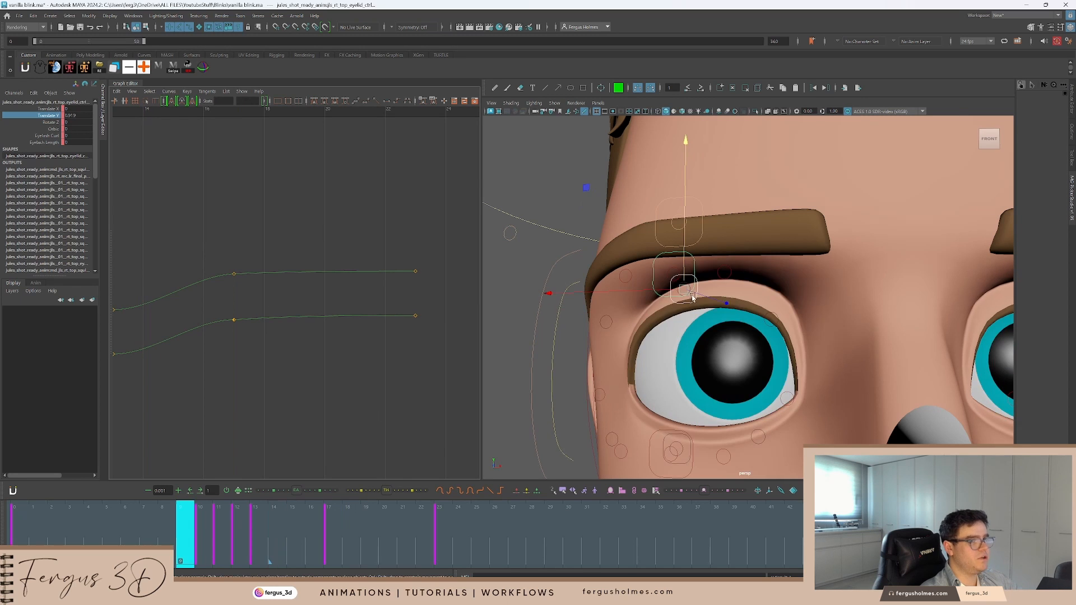
scroll(736, 261, down, 2)
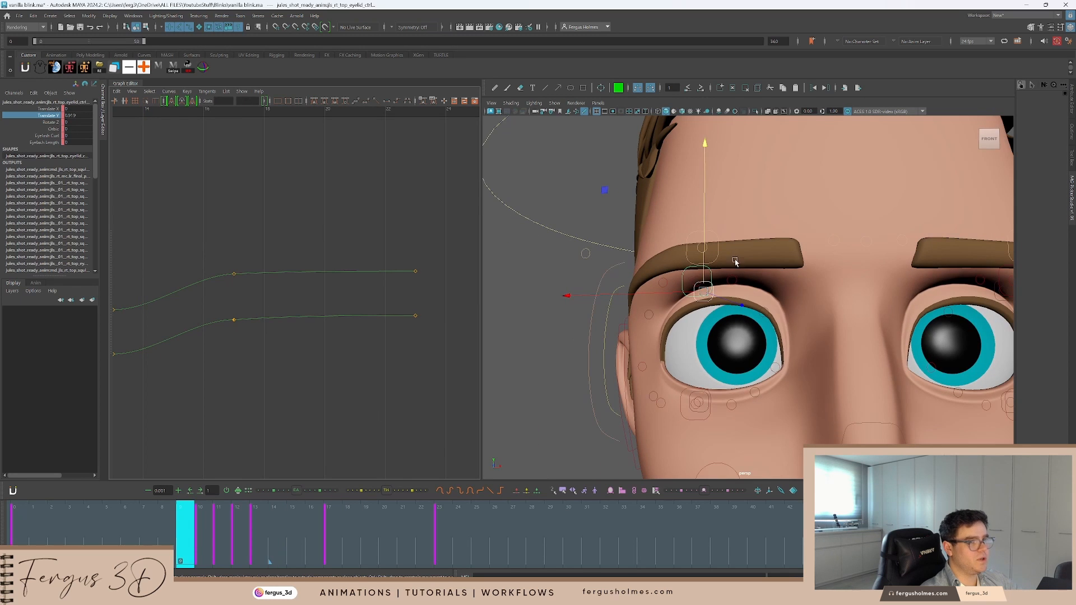
key(alt+v)
scroll(770, 272, down, 3)
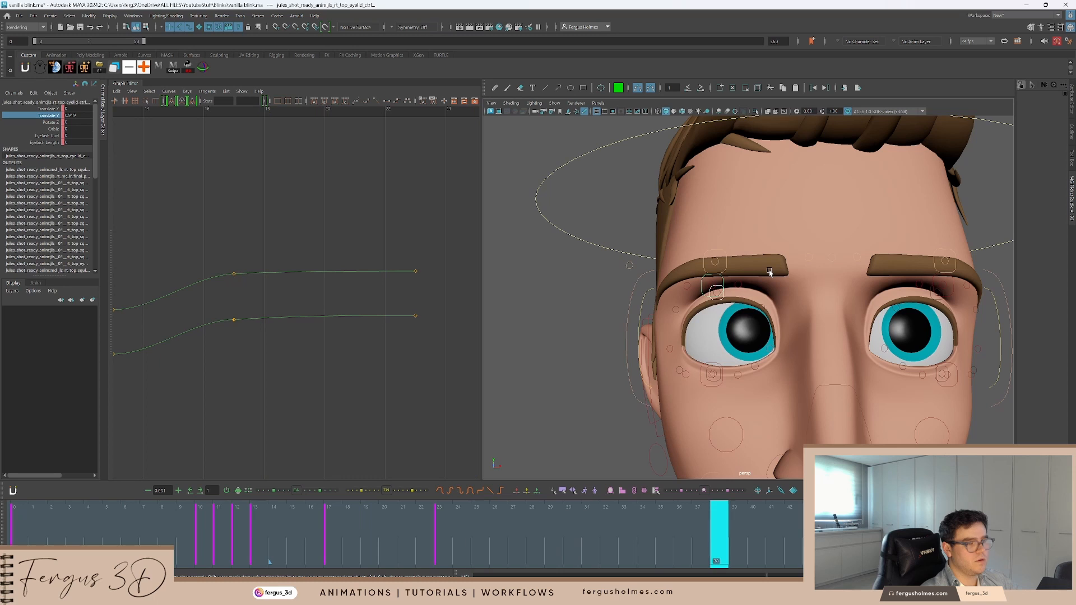
scroll(770, 272, down, 1)
key(alt+v)
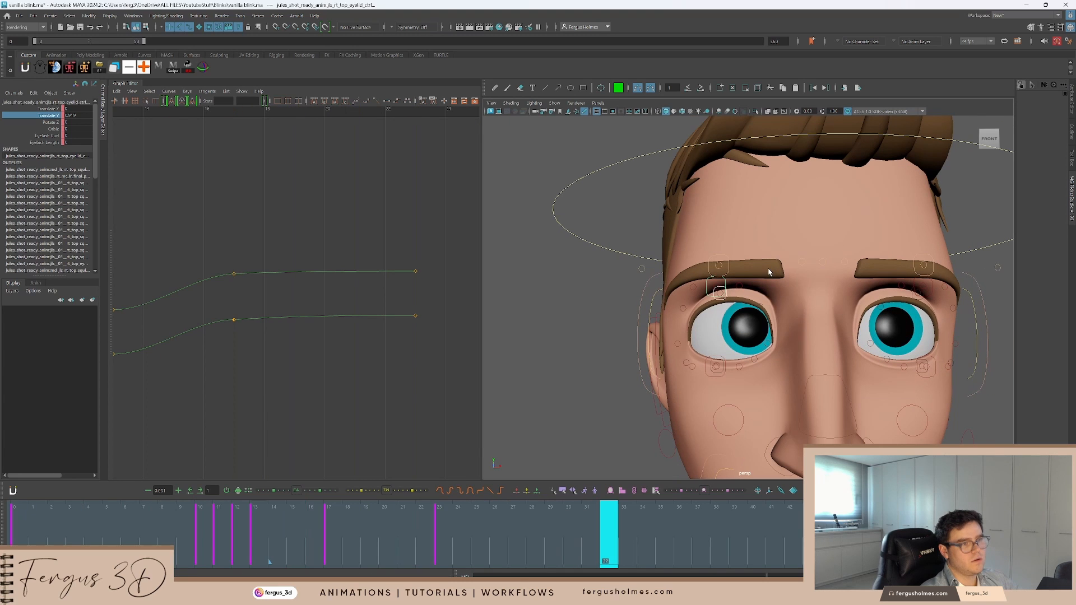
key(alt+1)
key(alt+v)
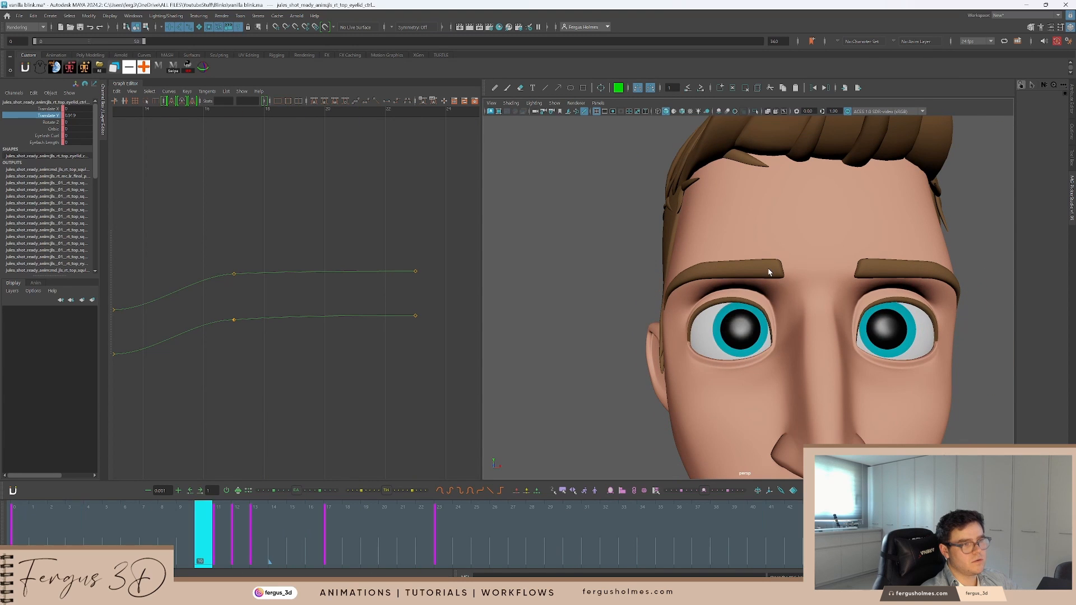
key(alt+v)
mouse_move(226, 541)
mouse_down()
mouse_move(439, 538)
mouse_move(239, 537)
mouse_up()
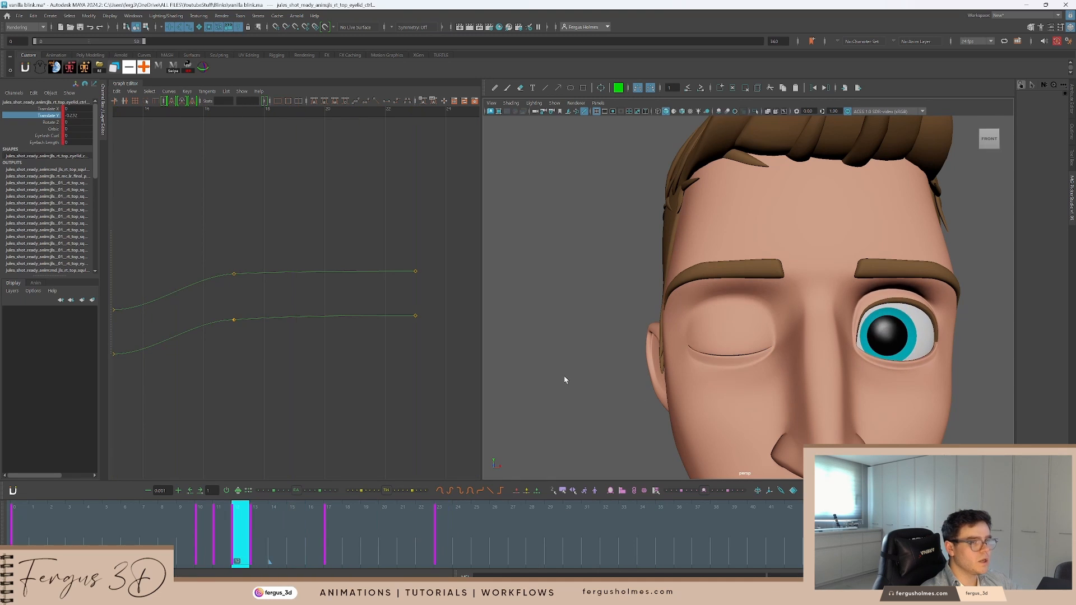
key(alt+v)
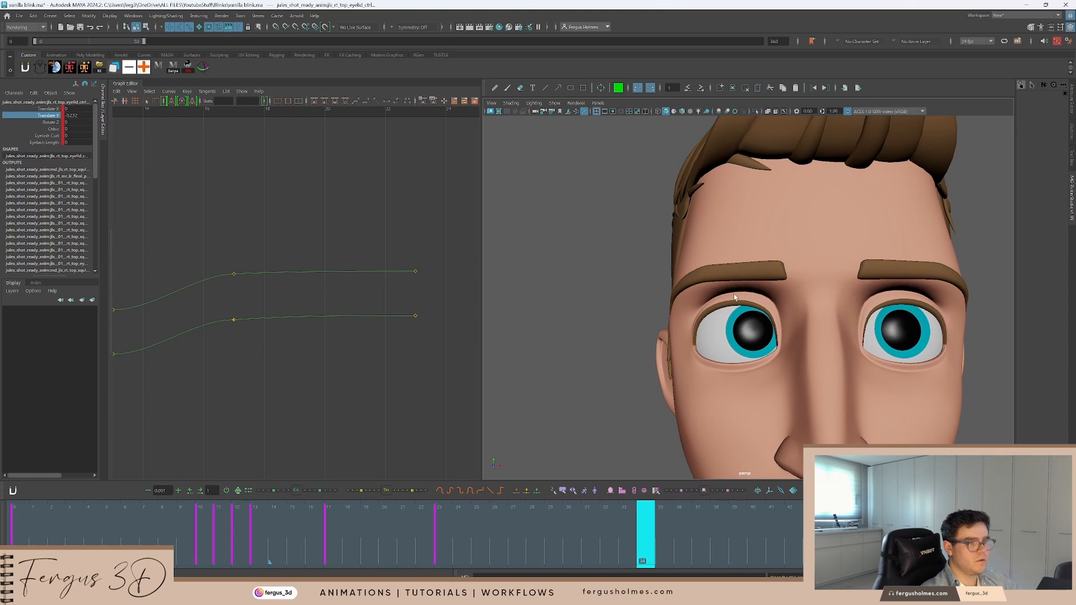
alt+middle_drag(698, 297, 679, 312)
key(alt+1)
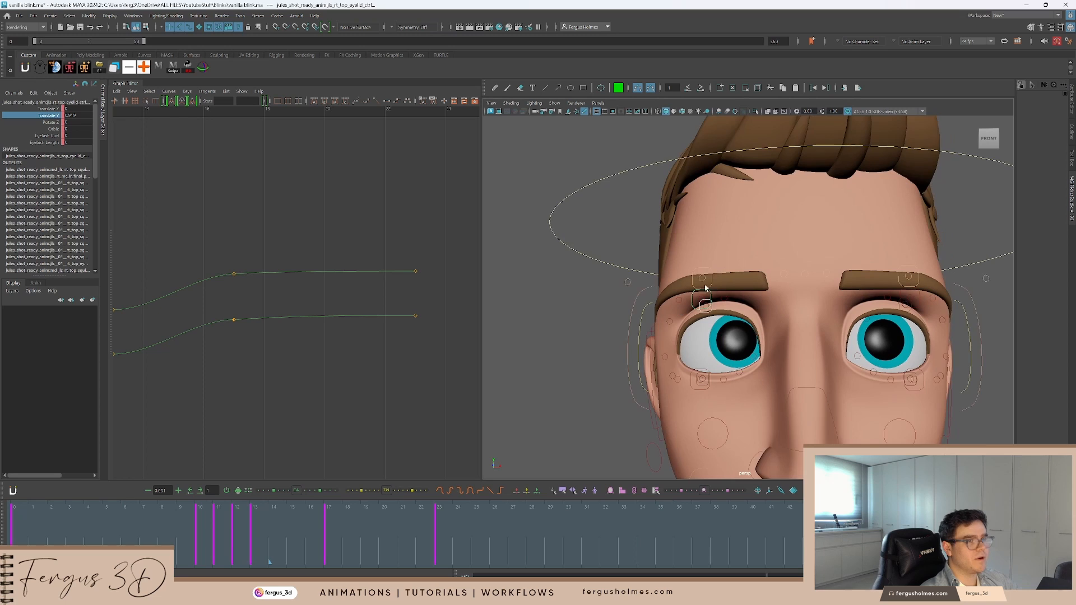
Try raising the right eyebrow with its main brow control, and undo the move
scroll(705, 292, up, 2)
alt+middle_drag(709, 274, 700, 277)
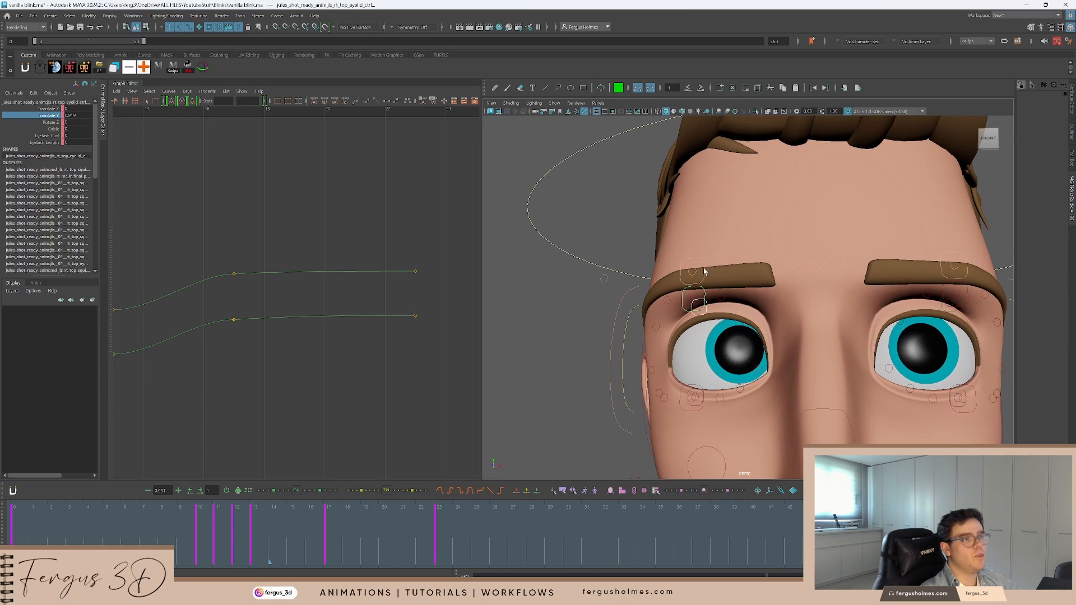
click(697, 274)
drag(696, 276, 707, 227)
key(ctrl+z)
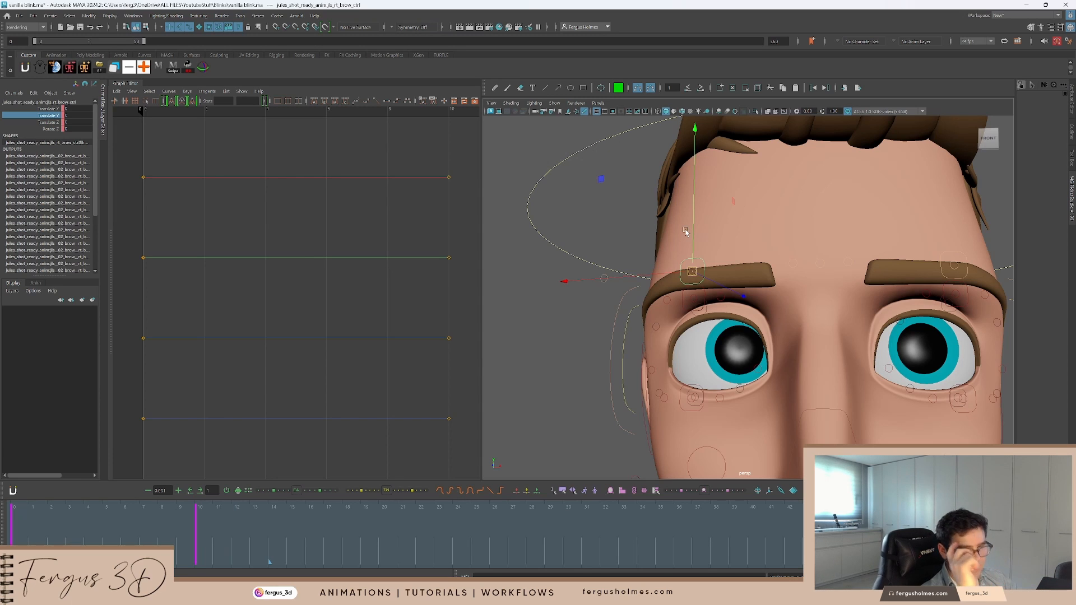
Select the inner, middle and outer local controls of the right eyebrow
key(alt+1)
click(773, 243)
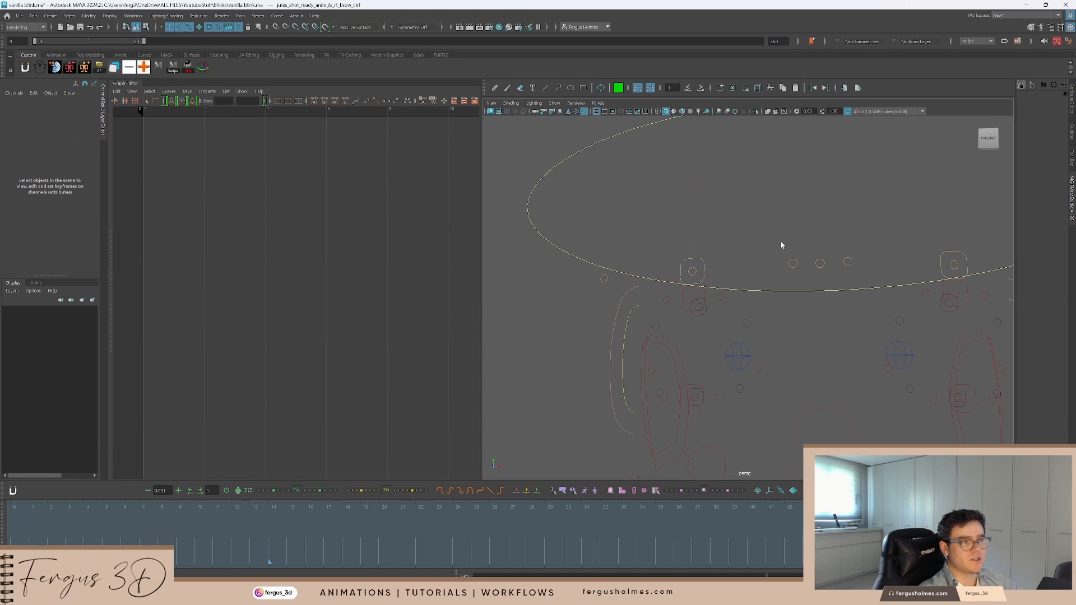
click(792, 263)
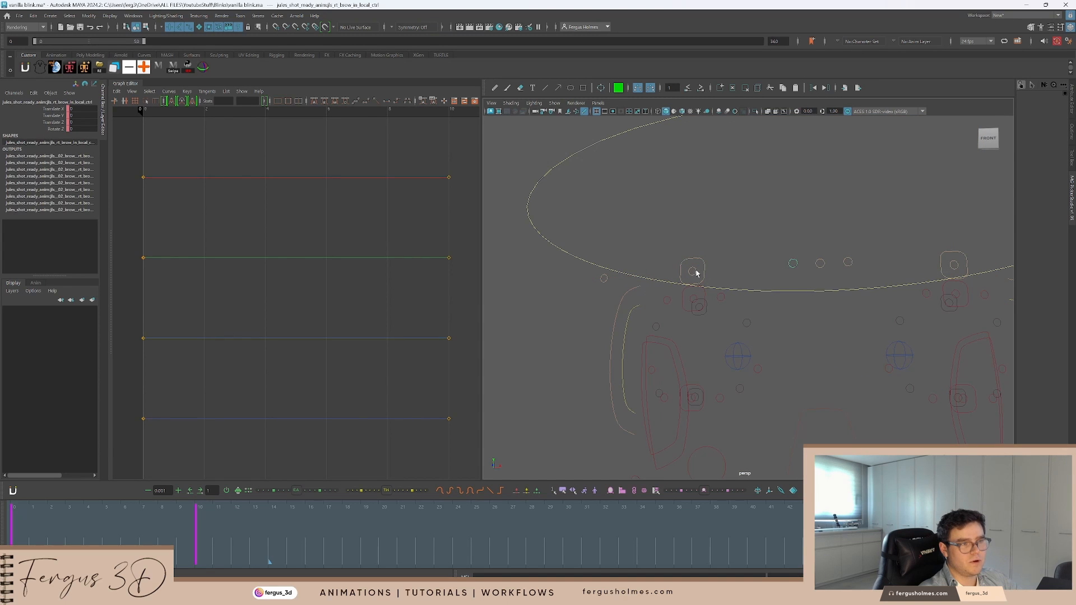
click(695, 272)
click(604, 278)
key(alt+1)
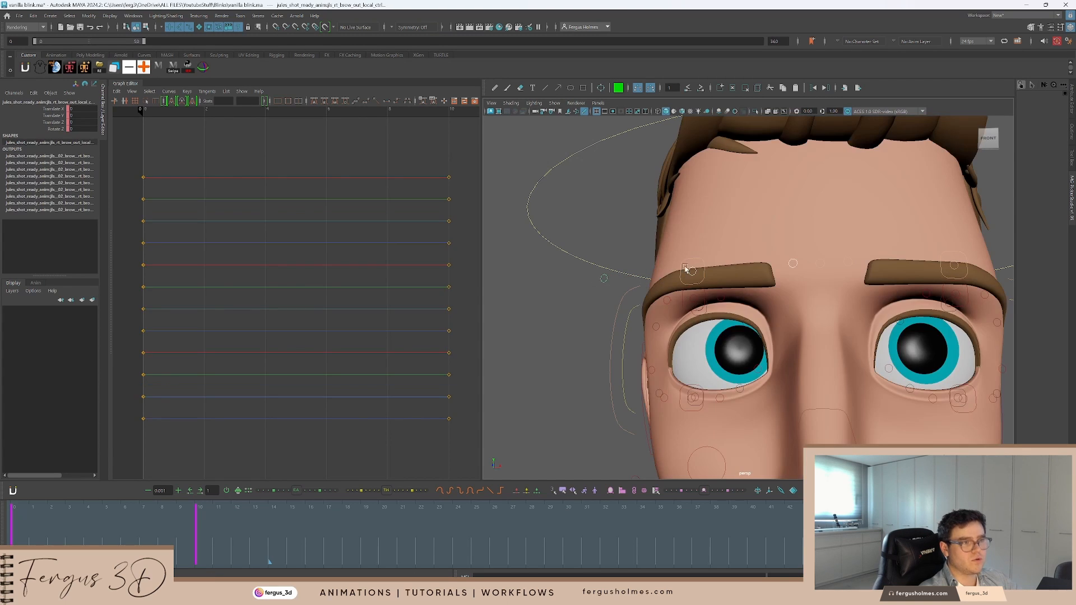
Try moving the right eyebrow's three local controls together, and undo the move
drag(607, 238, 699, 273)
key(ctrl+z)
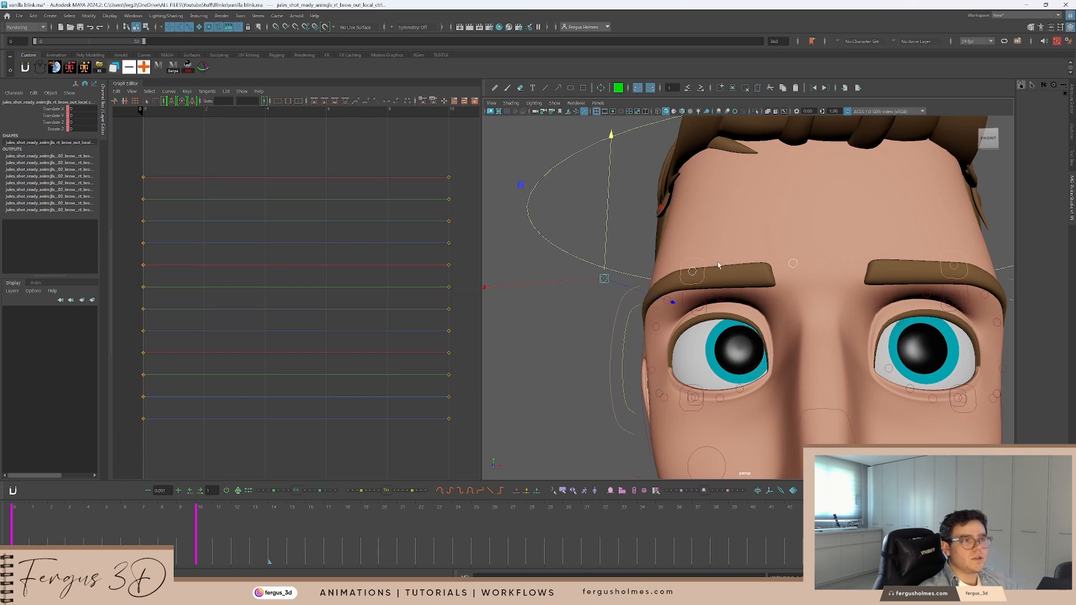
key(q)
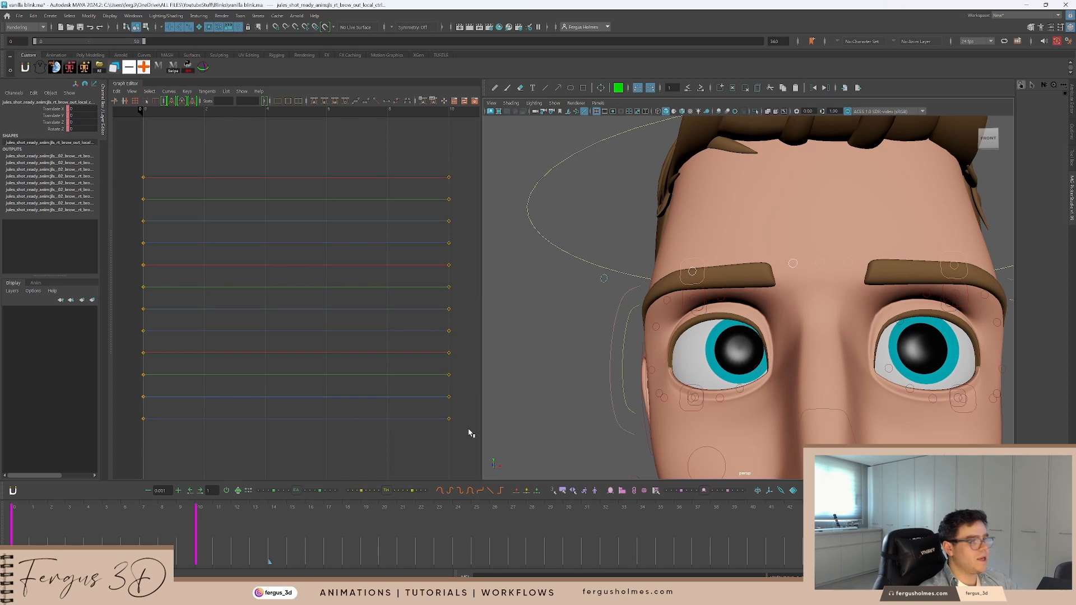
Add the right top eyelid control to the brow selection and key the local brow controls at frames 13, 23 and 17
click(705, 294)
click(17, 531)
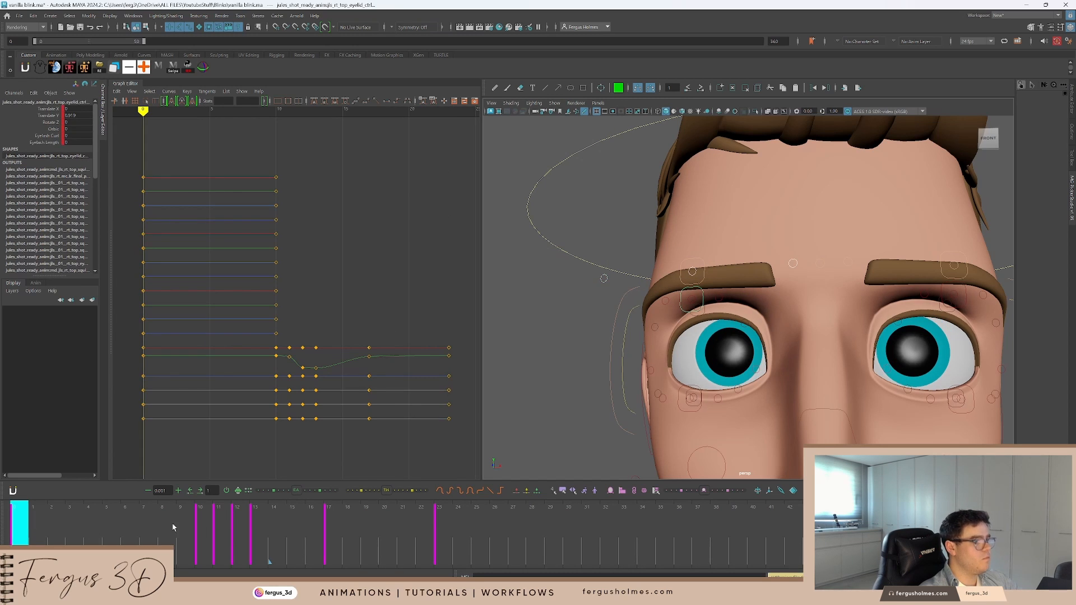
drag(207, 520, 259, 521)
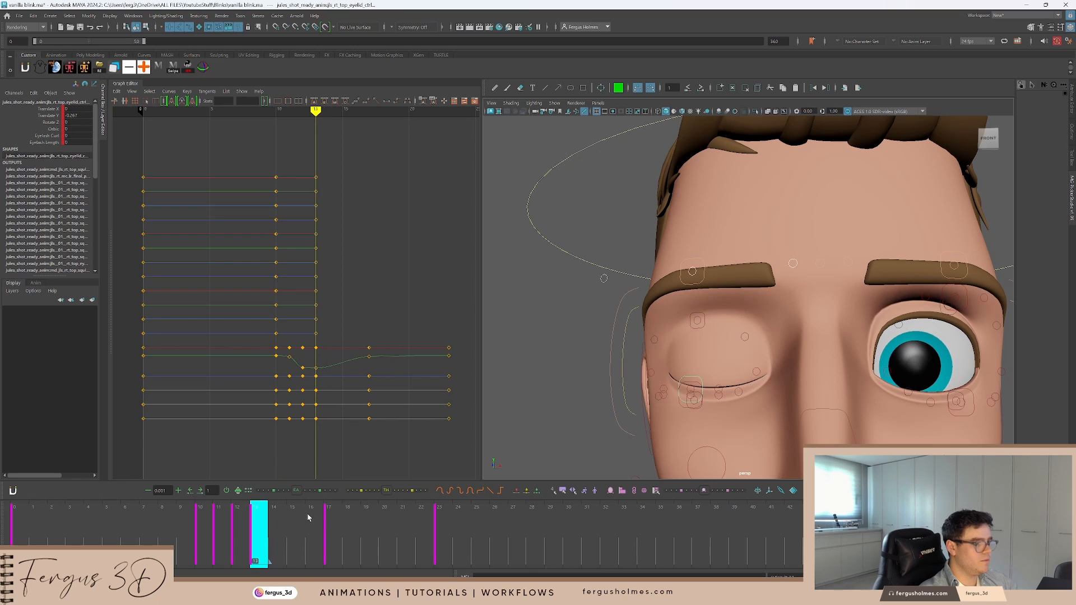
click(442, 521)
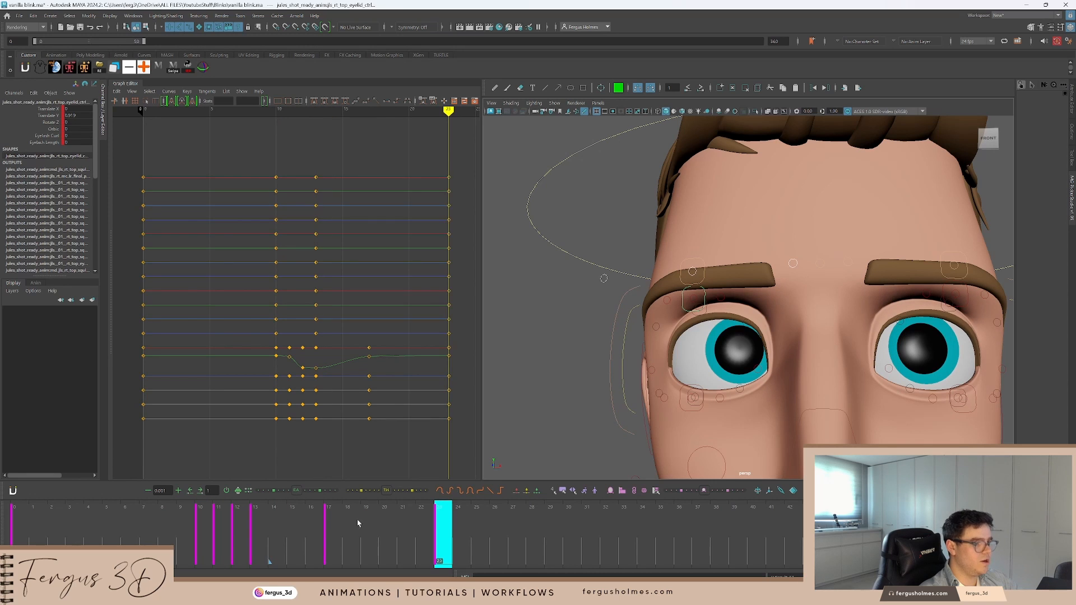
click(328, 522)
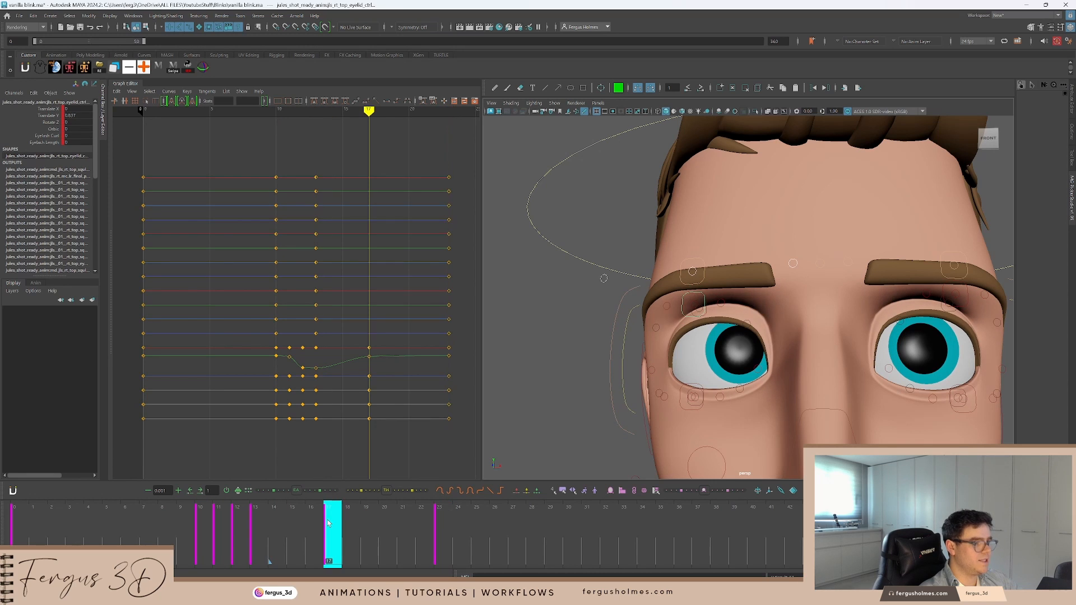
Isolate the Translate Y curves and lower the three local brow controls' keys at frame 13 together
click(42, 116)
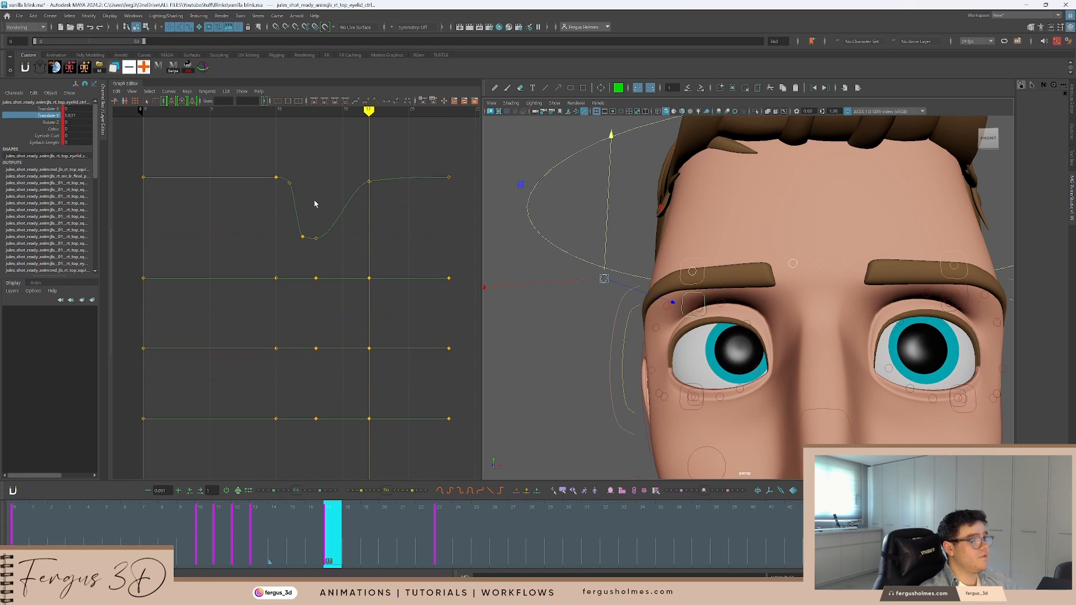
key(f)
key(comma)
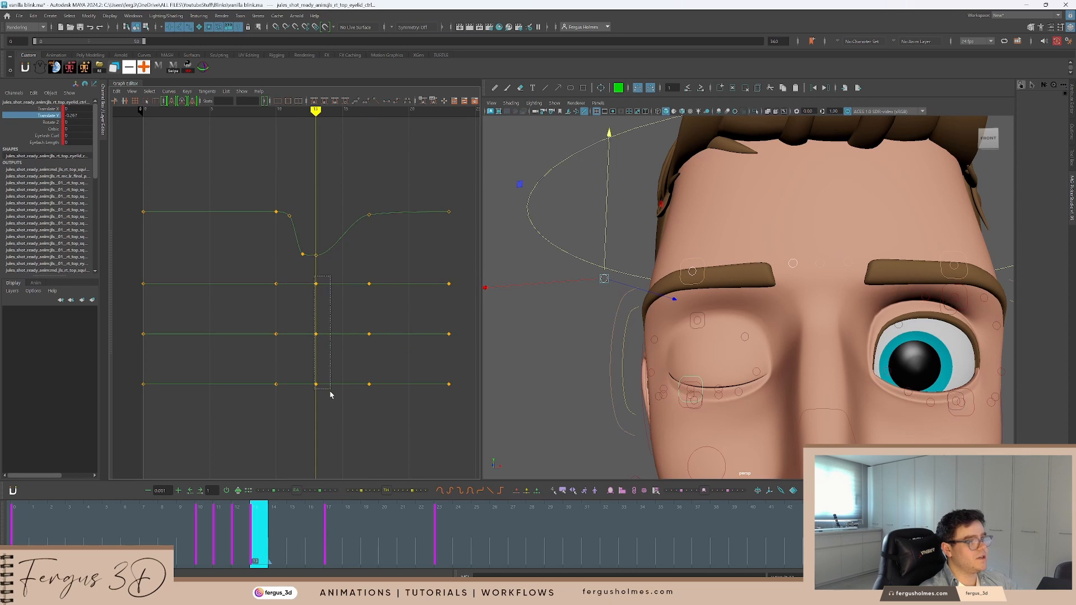
drag(330, 391, 331, 393)
alt+middle_drag(334, 349, 332, 375)
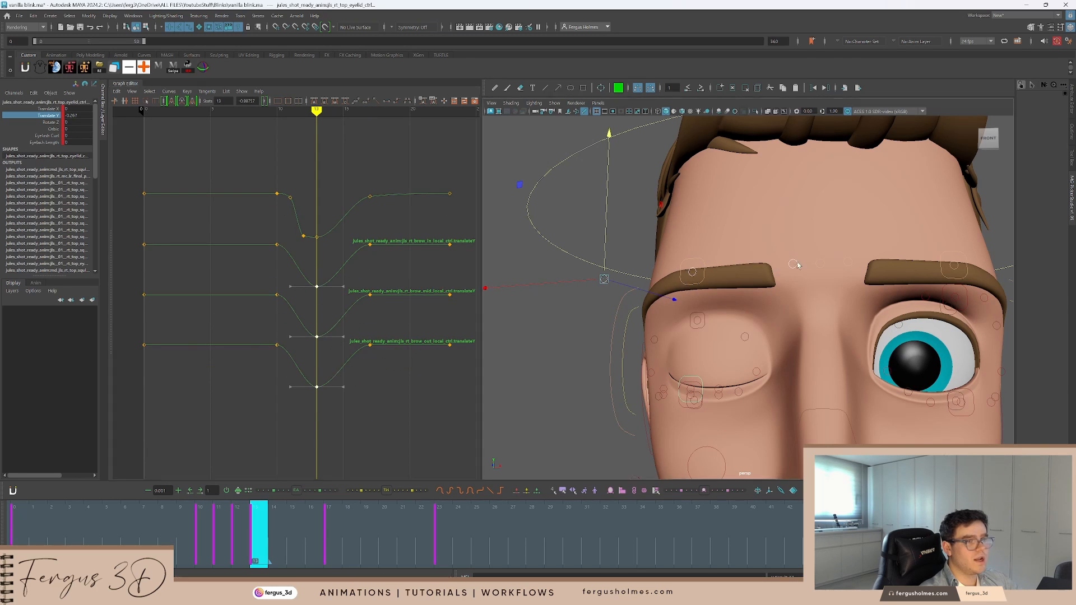
Lower the right eyebrow's inner local control further at frame 13, and nudge the middle local control down slightly
click(794, 264)
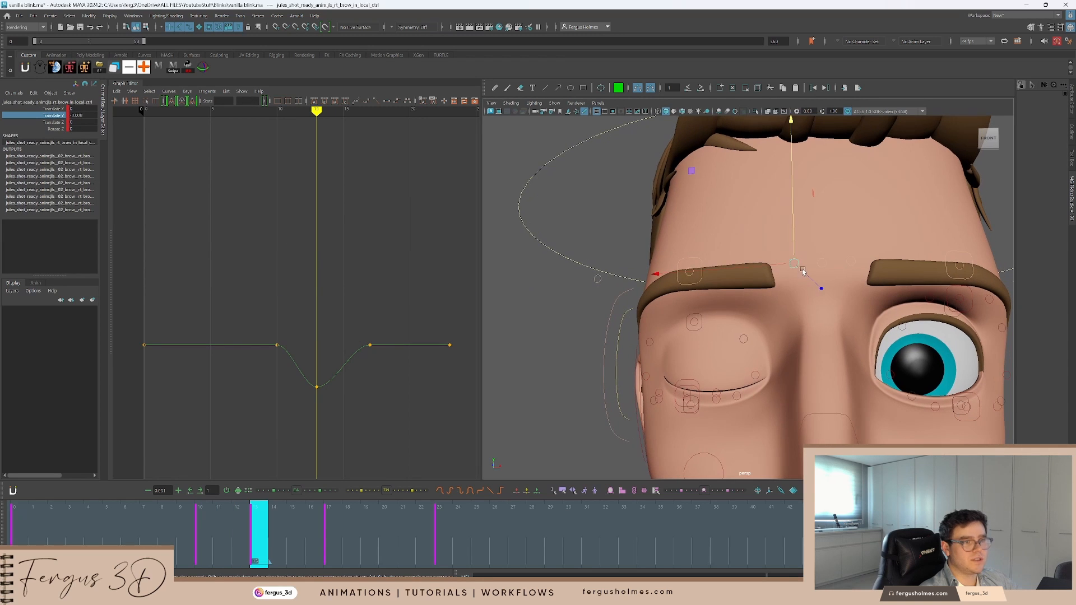
drag(793, 249, 794, 264)
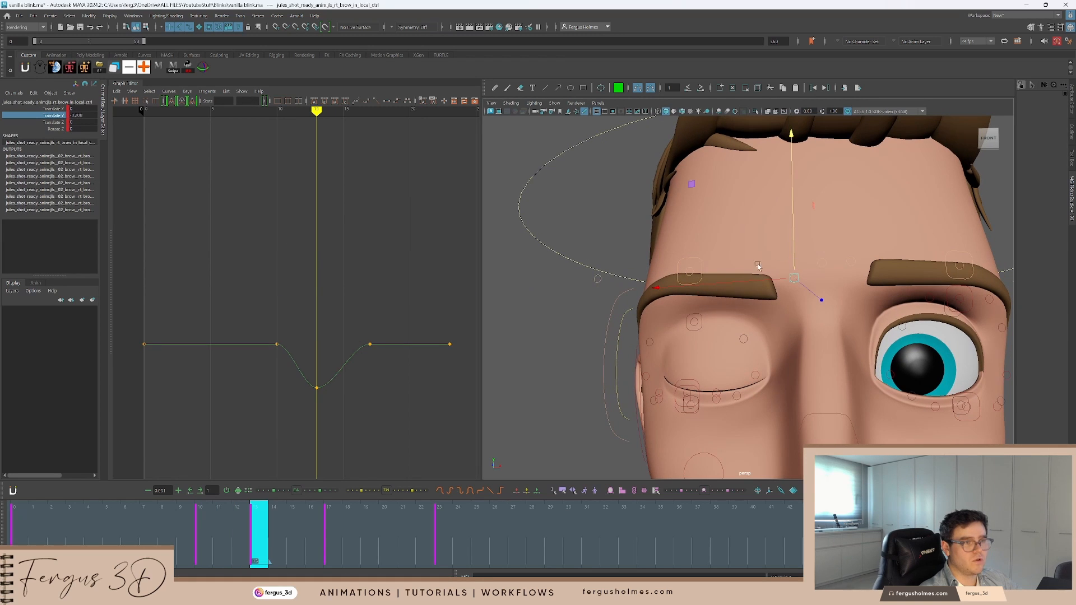
key(q)
click(689, 273)
key(w)
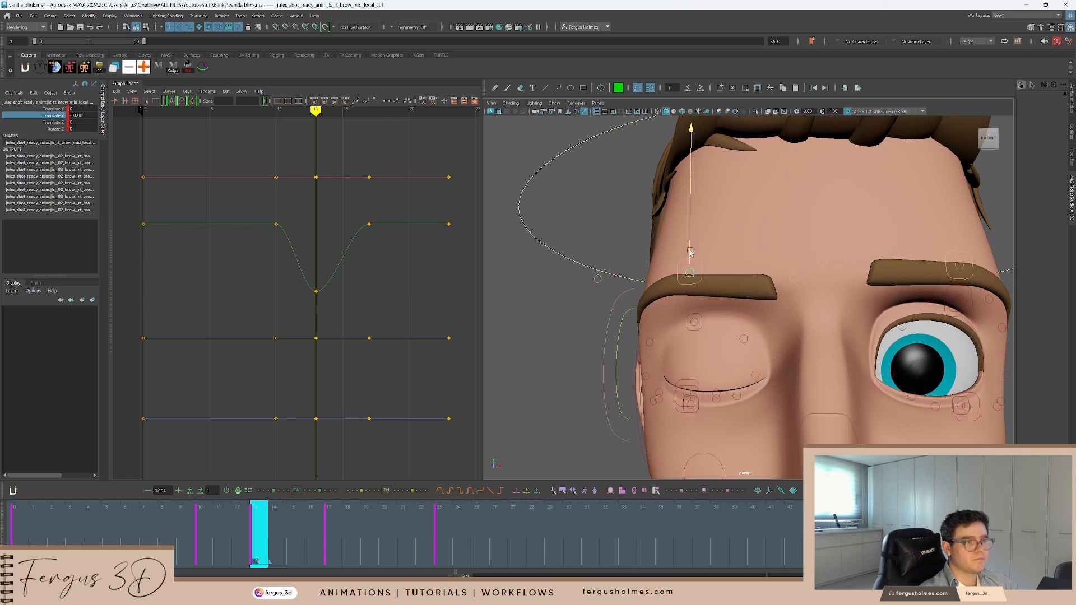
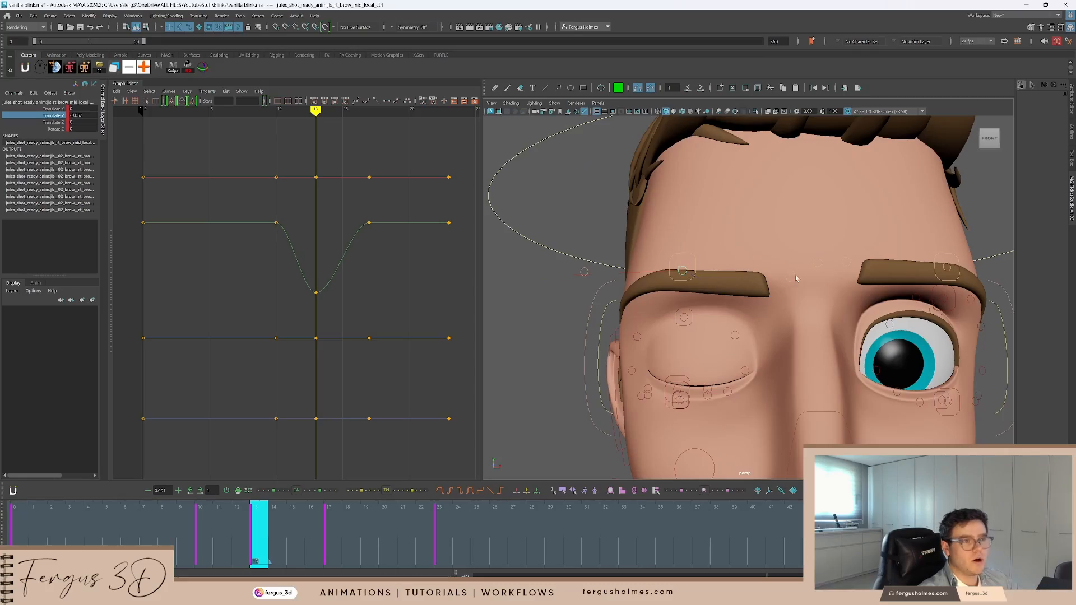
Shift the right eyebrow's inner local control sideways toward the nose at frame 13
alt+middle_drag(791, 285, 700, 287)
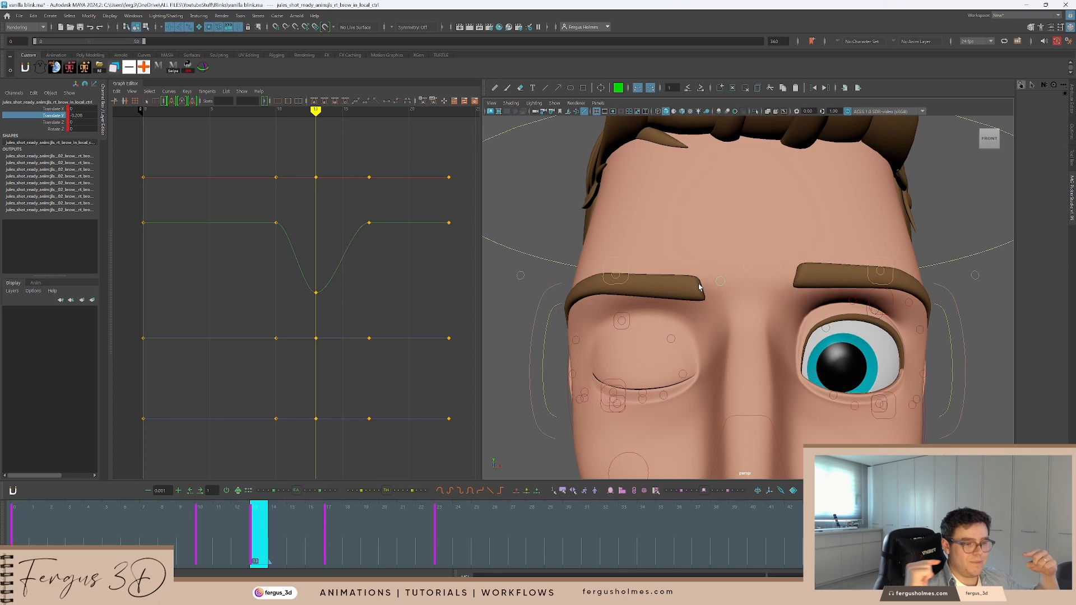
scroll(699, 283, up, 2)
key(w)
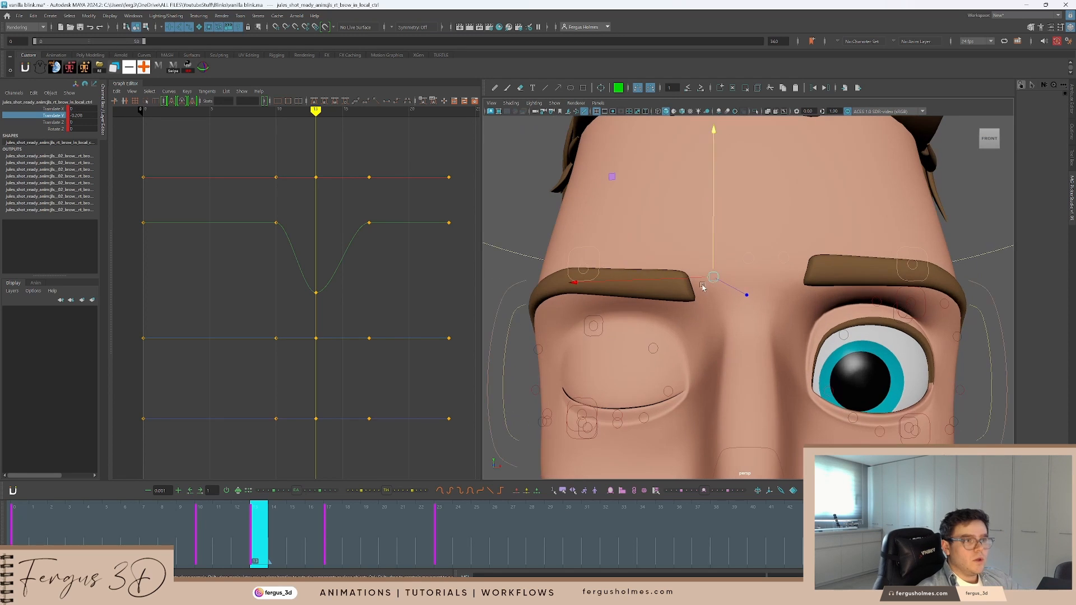
drag(700, 282, 704, 263)
scroll(702, 262, down, 2)
drag(698, 286, 560, 255)
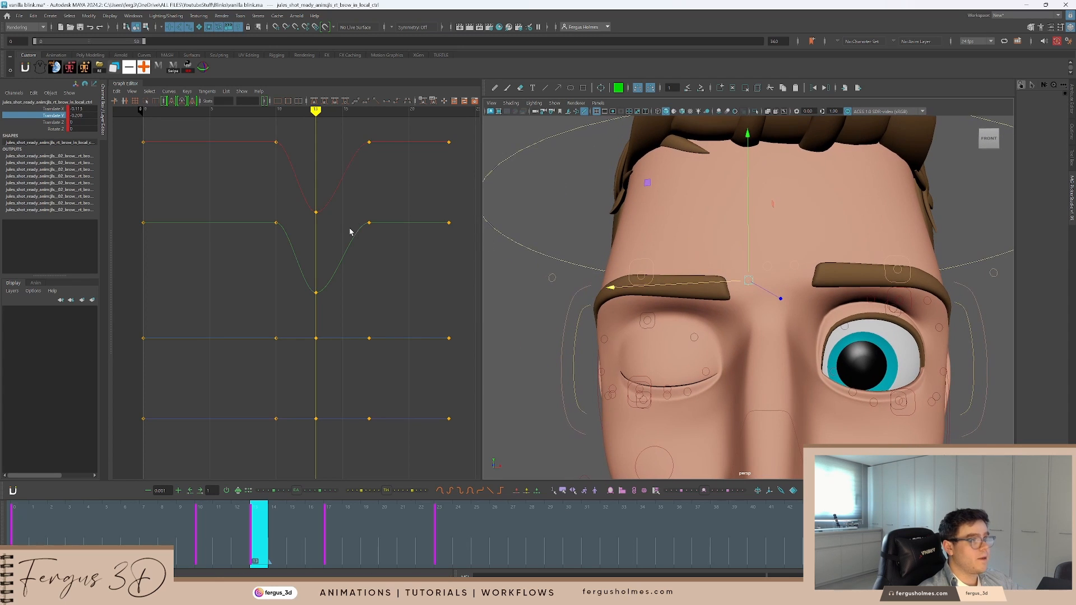
Select all three right eyebrow local controls, isolate Translate Y, and lower their frame 17 keys slightly to ease the settle
click(641, 278)
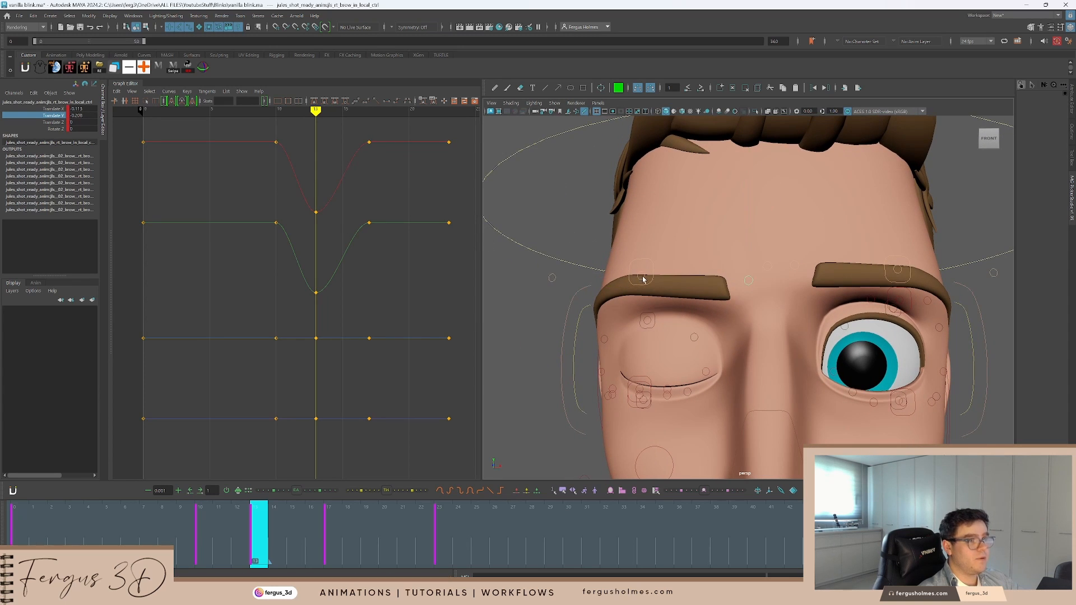
click(553, 278)
click(49, 116)
key(w)
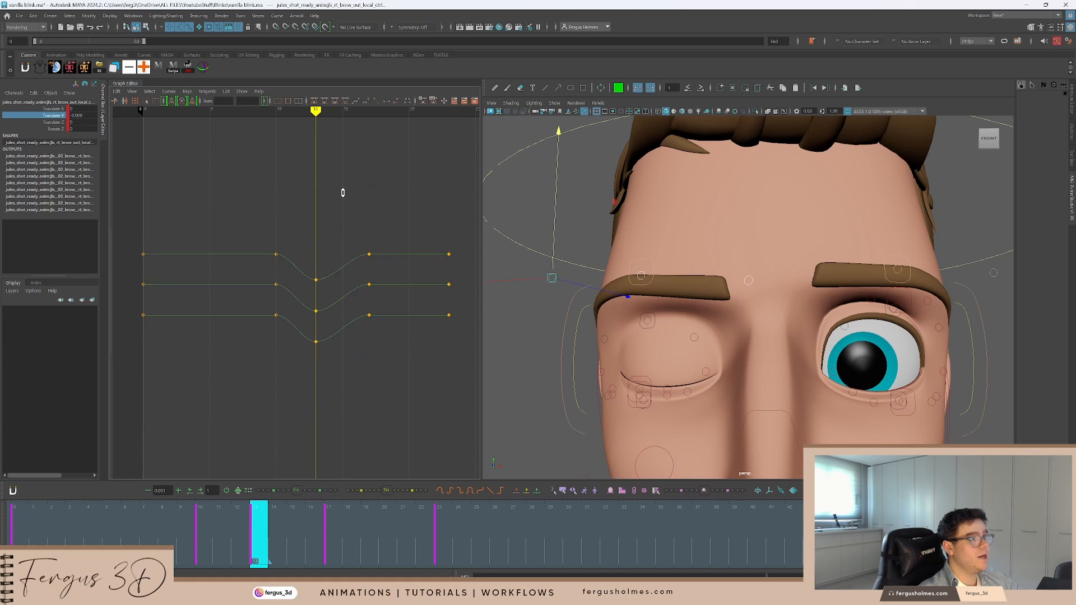
key(.)
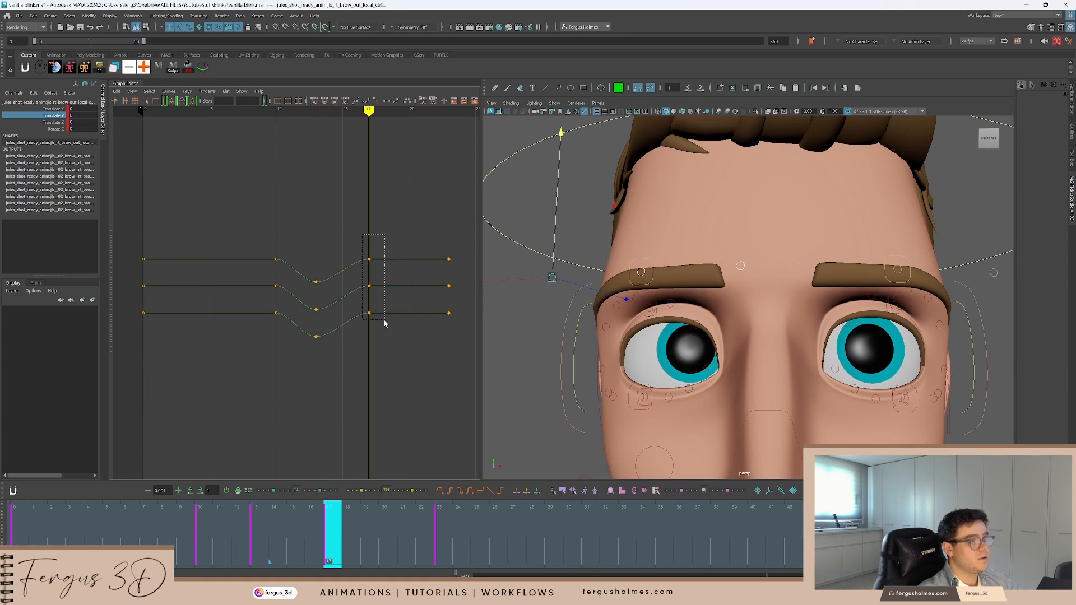
drag(385, 322, 384, 320)
key(f)
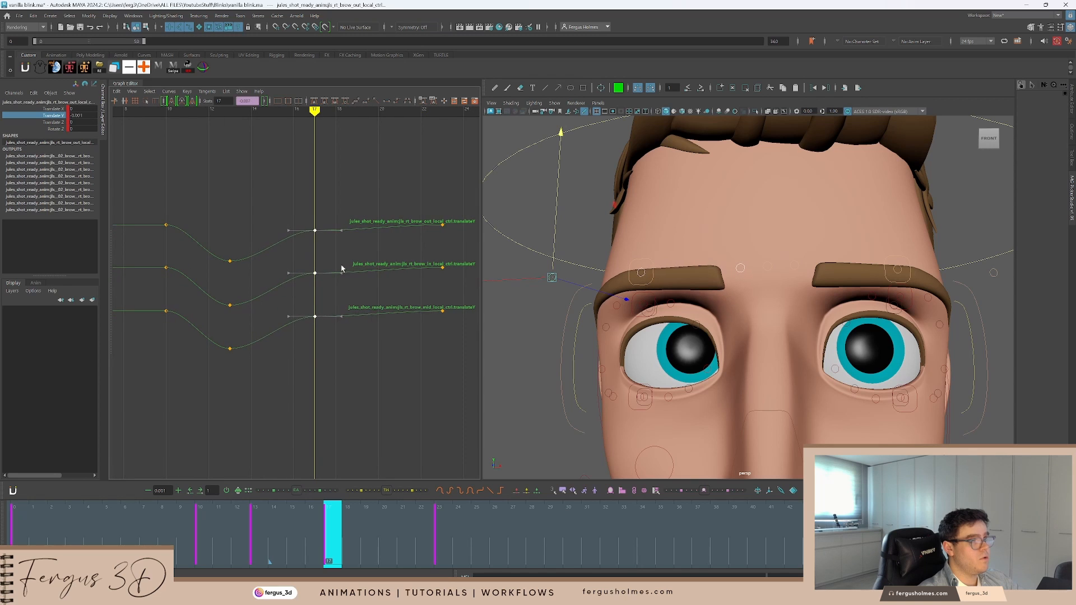
click(307, 192)
alt+middle_drag(308, 192, 346, 197)
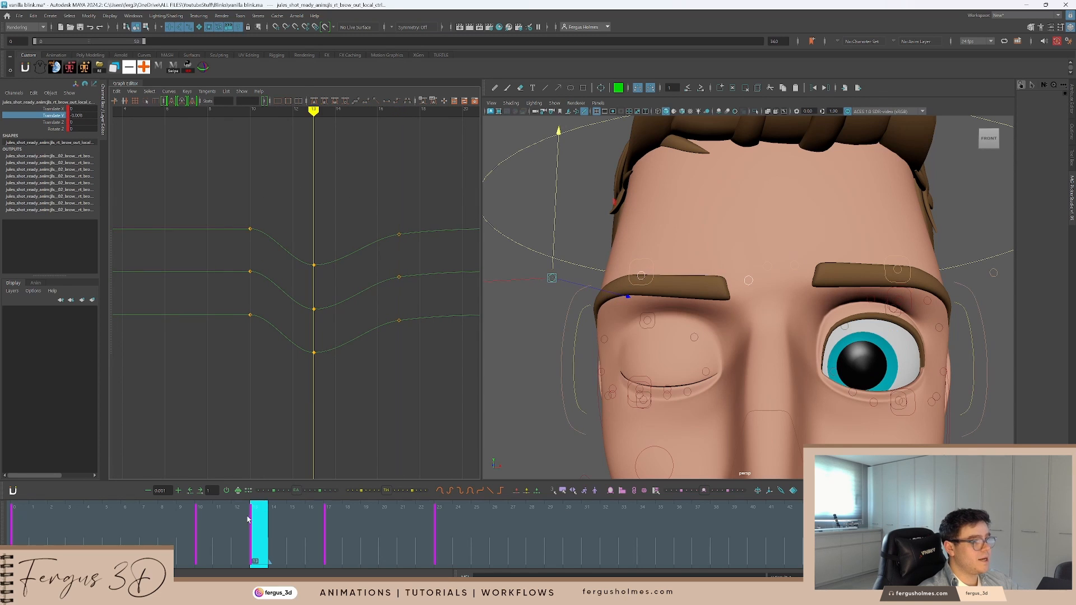
Key the three local brow controls at frame 12 and lower those keys closer to the frame 13 pose
key(alt+comma)
key(s)
drag(295, 342, 296, 340)
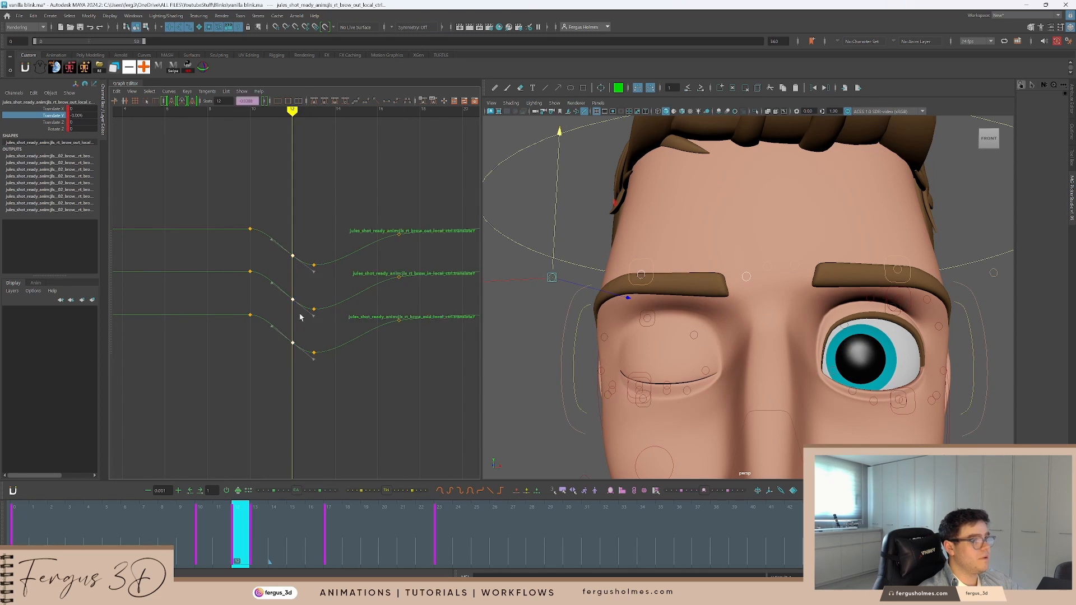
key(f)
shift+middle_drag(312, 293, 311, 299)
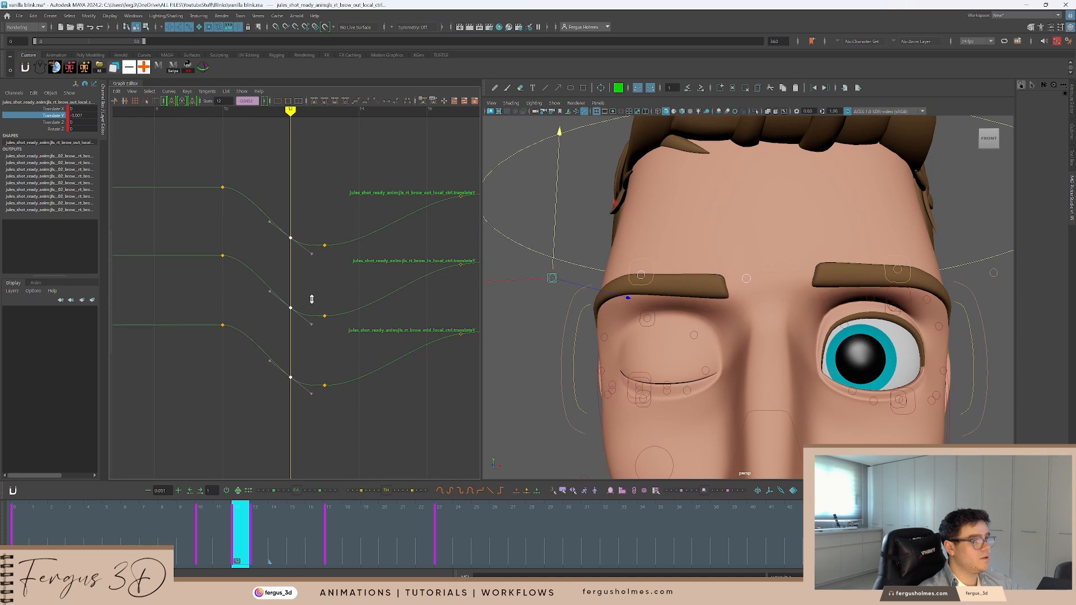
click(343, 281)
key(a)
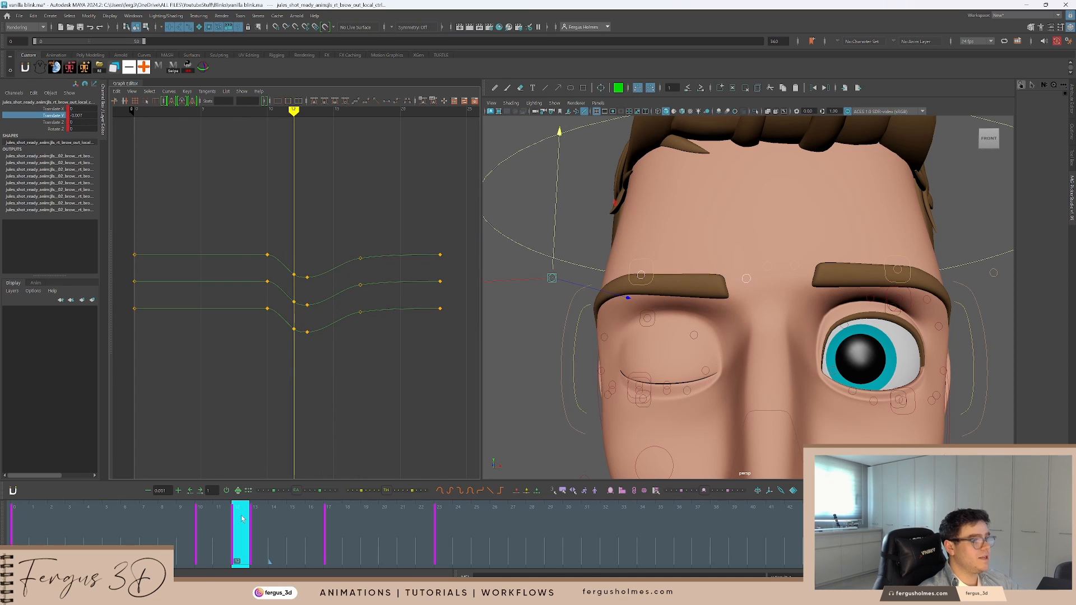
Step through the frames and play back the blink to examine the right eyebrow's vertical motion
key(alt+comma)
key(alt+comma)
key(alt+comma)
key(alt+comma)
key(alt+comma)
key(alt+comma)
key(alt+comma)
key(alt+period)
key(alt+period)
key(alt+period)
key(alt+period)
key(alt+period)
key(alt+period)
key(alt+period)
key(alt+period)
key(alt+period)
key(alt+period)
key(alt+period)
key(alt+period)
key(alt+period)
key(alt+period)
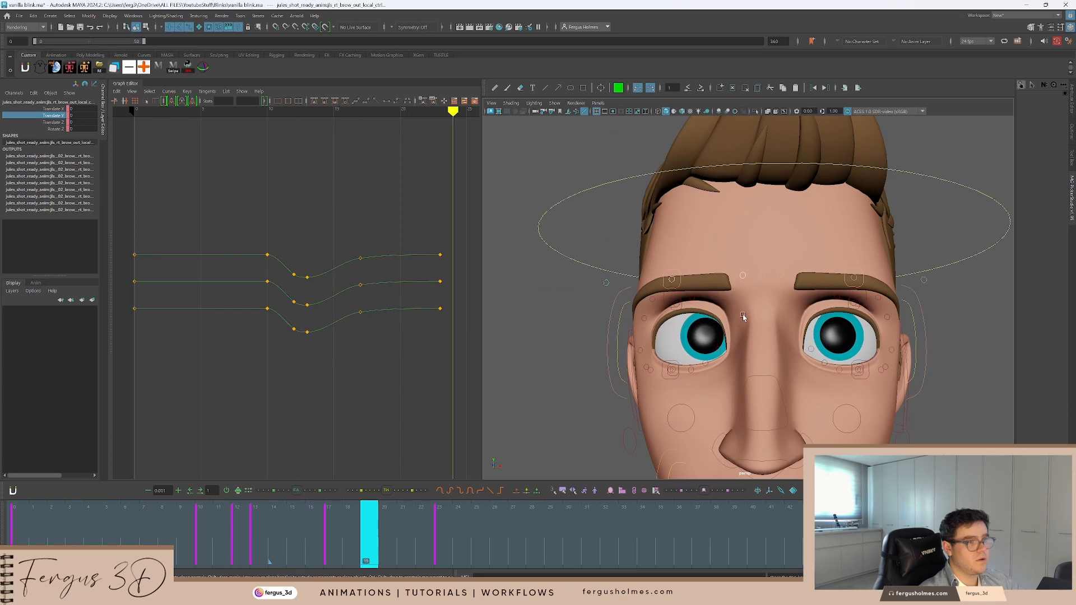
key(alt+v)
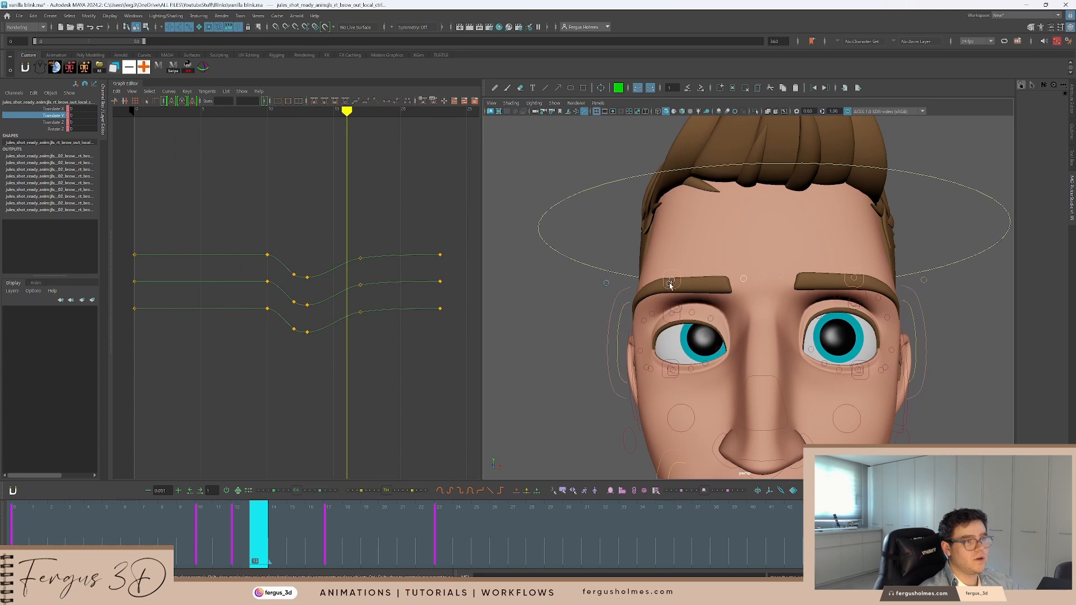
key(alt+v)
Isolate the brow controls' Translate X curves, lower the inner control's frame 17 key slightly, and play back the blink
click(53, 108)
key(f)
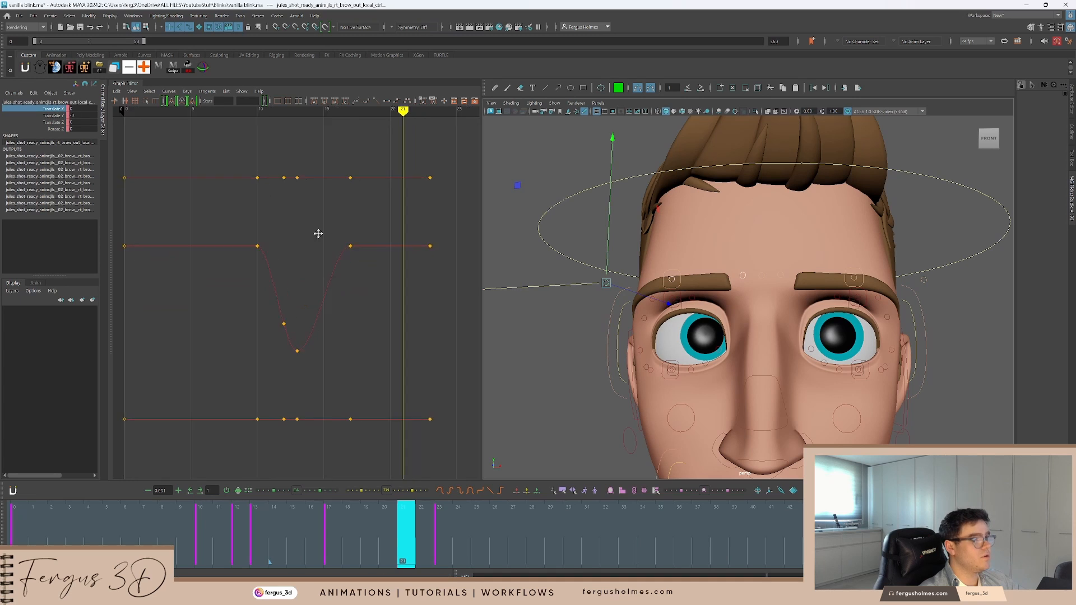
key(comma)
alt+middle_drag(318, 234, 304, 278)
key(comma)
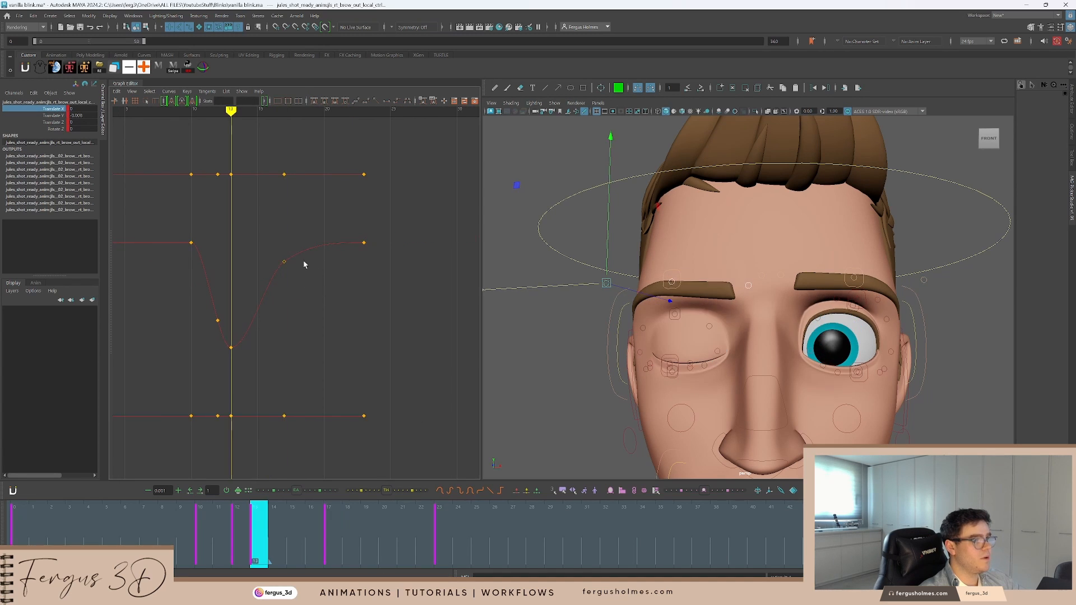
alt+shift+right_drag(325, 293, 304, 269)
alt+middle_drag(304, 269, 314, 278)
click(149, 522)
key(alt+v)
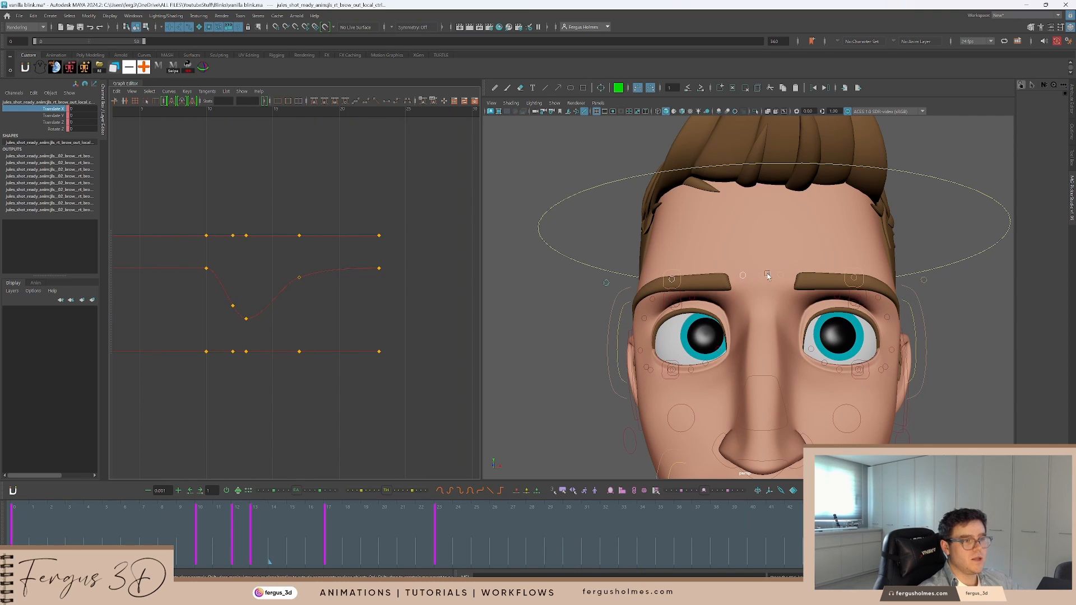
Select the right bottom eyelid control and examine its curves at frame 12
key(Escape)
alt+drag(723, 355, 710, 333)
click(707, 365)
alt+right_drag(707, 364, 747, 316)
click(700, 297)
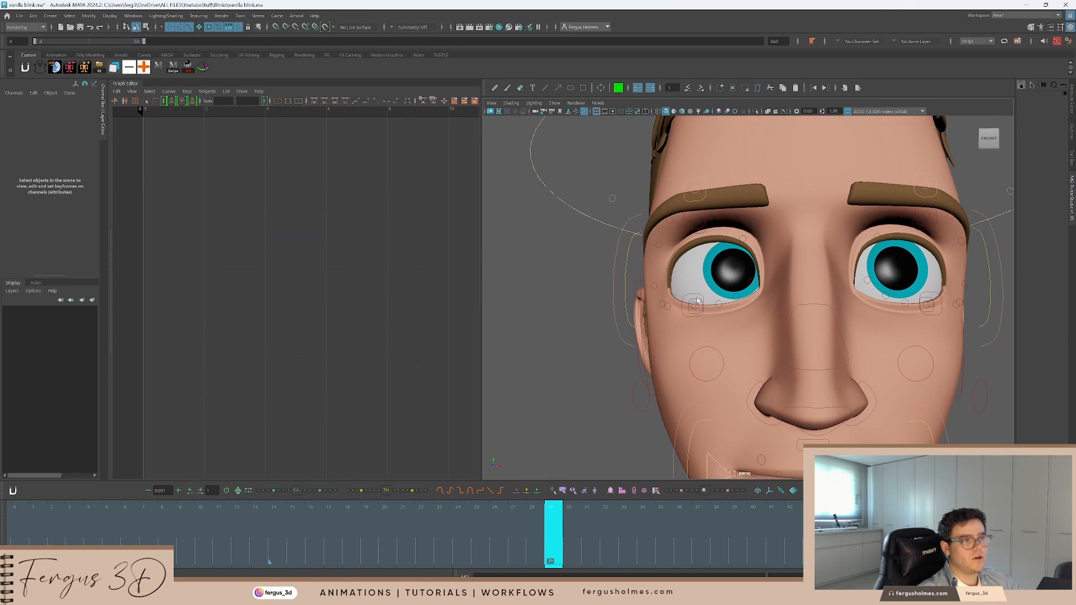
click(697, 297)
click(302, 113)
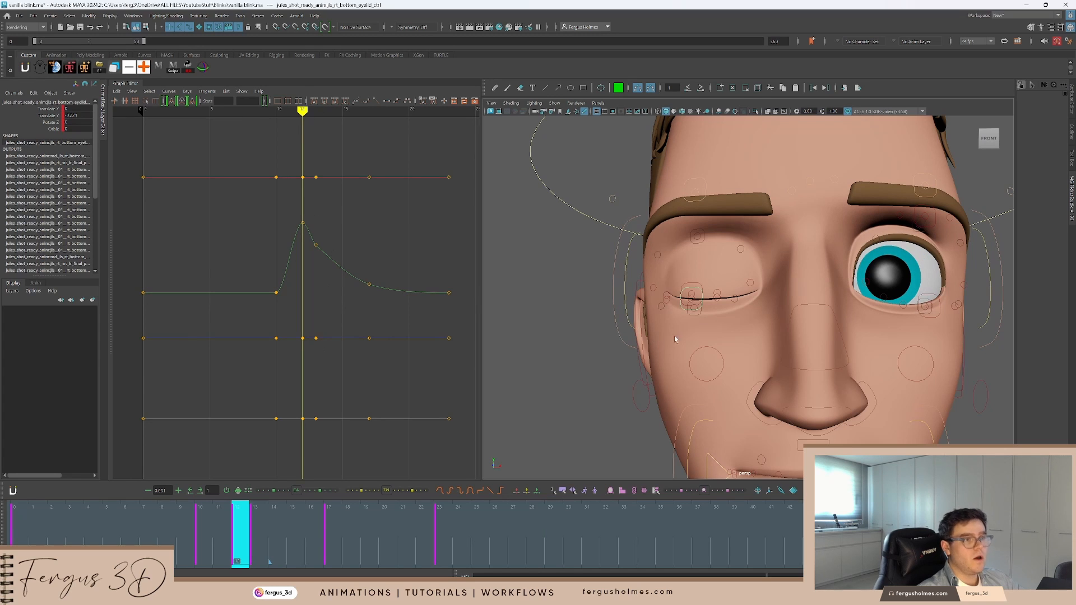
Select the right top eyelid and cheek controls together and isolate their Translate Y curves at frame 13
click(711, 347)
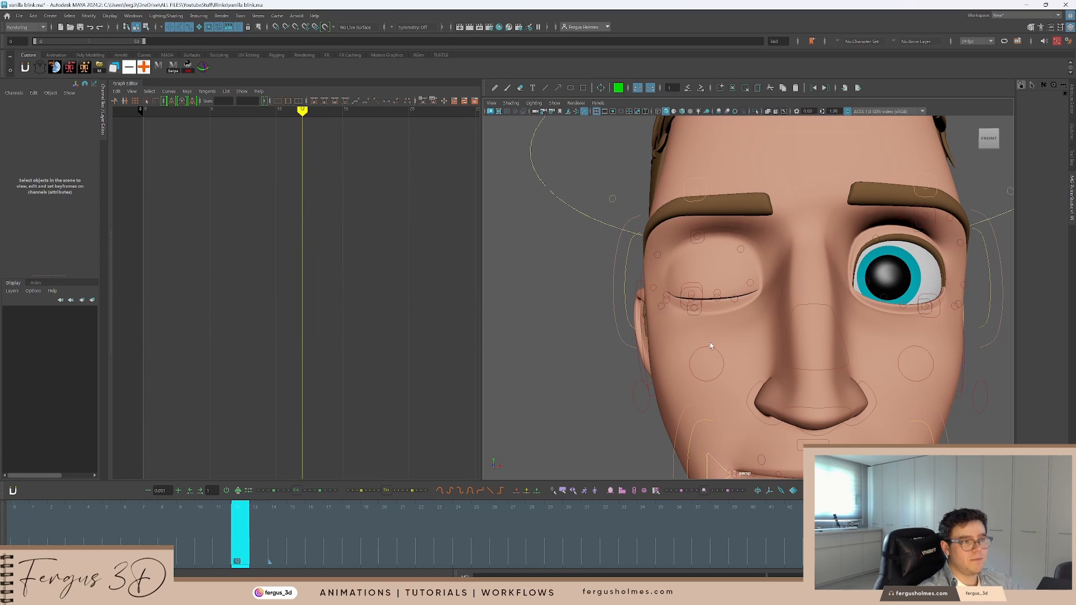
click(700, 287)
shift+click(711, 351)
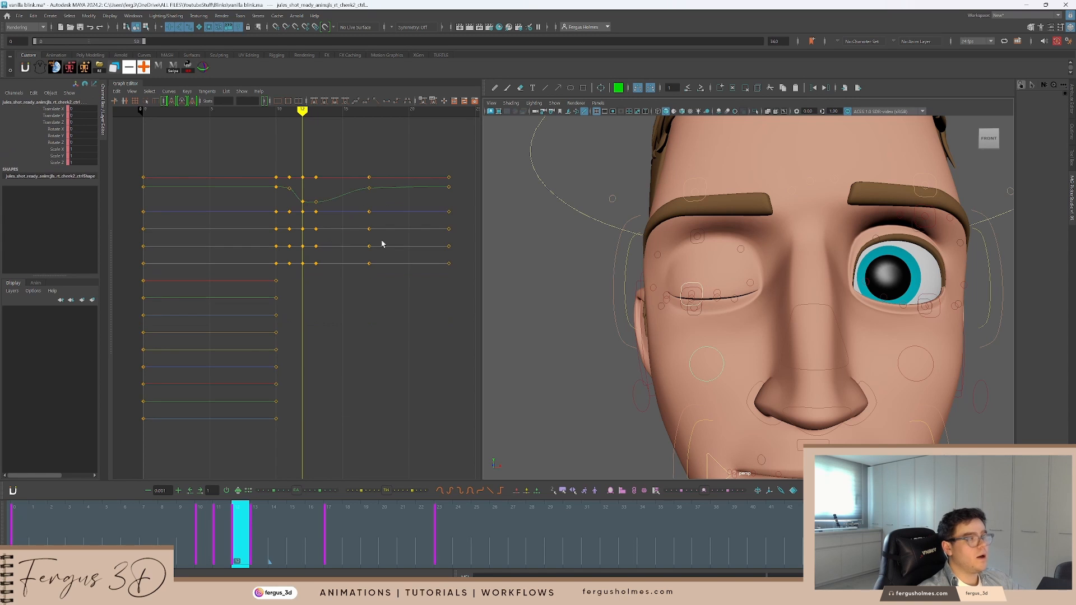
click(54, 116)
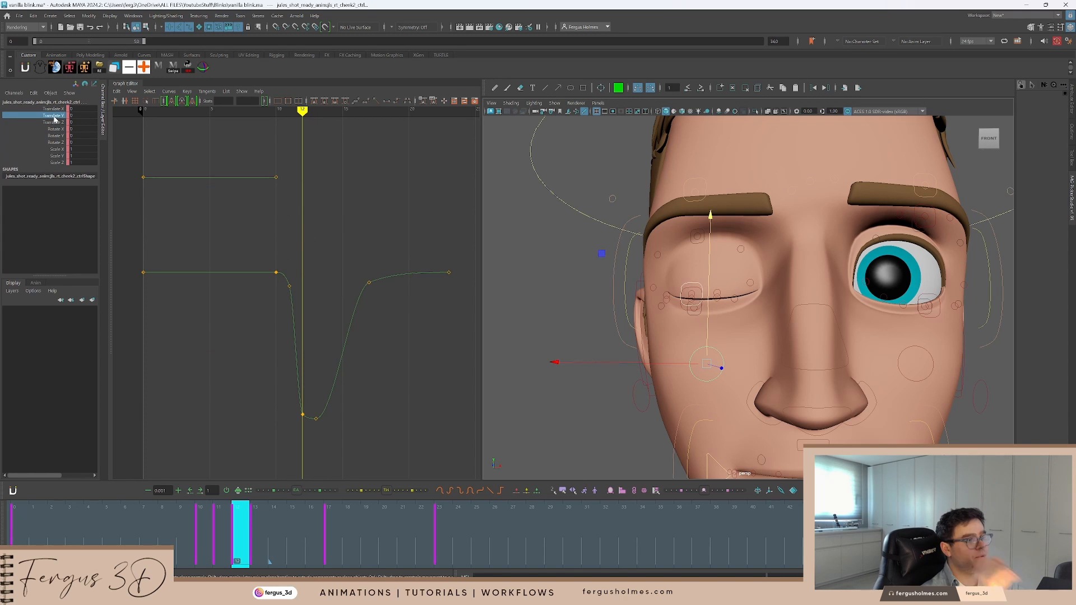
click(259, 523)
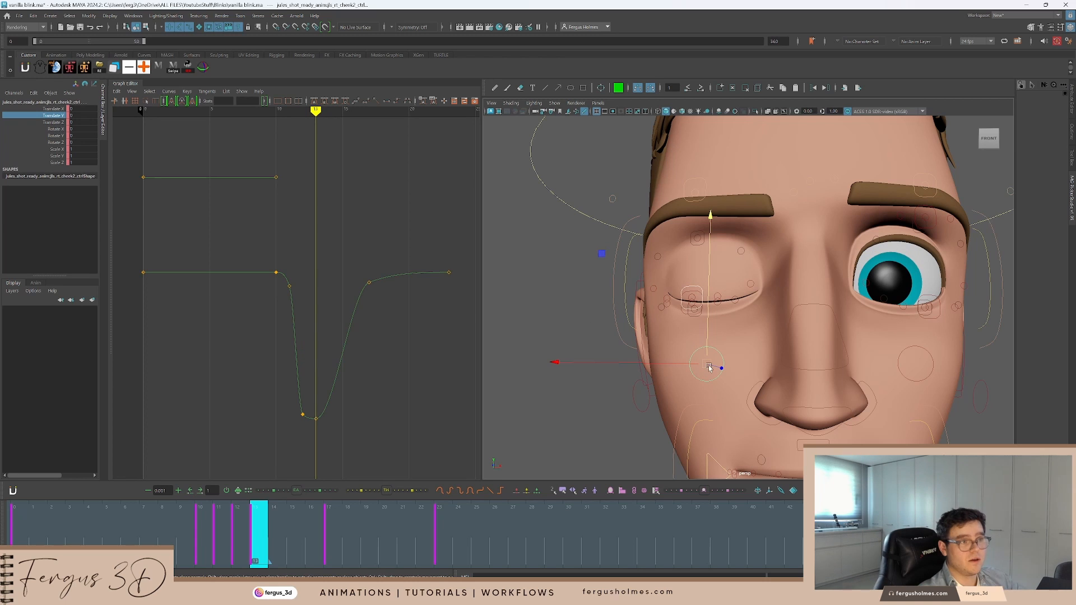
scroll(777, 273, down, 6)
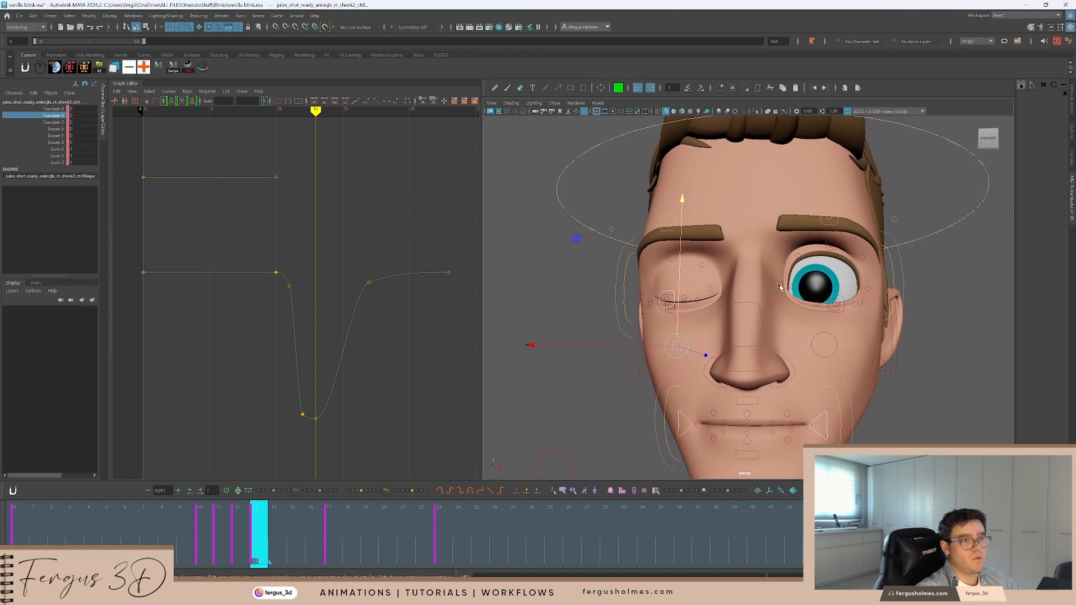
Sketch a Blue Pencil outline around the eye region with arrows for the squash and cheek lift, and clear the drawing
click(494, 88)
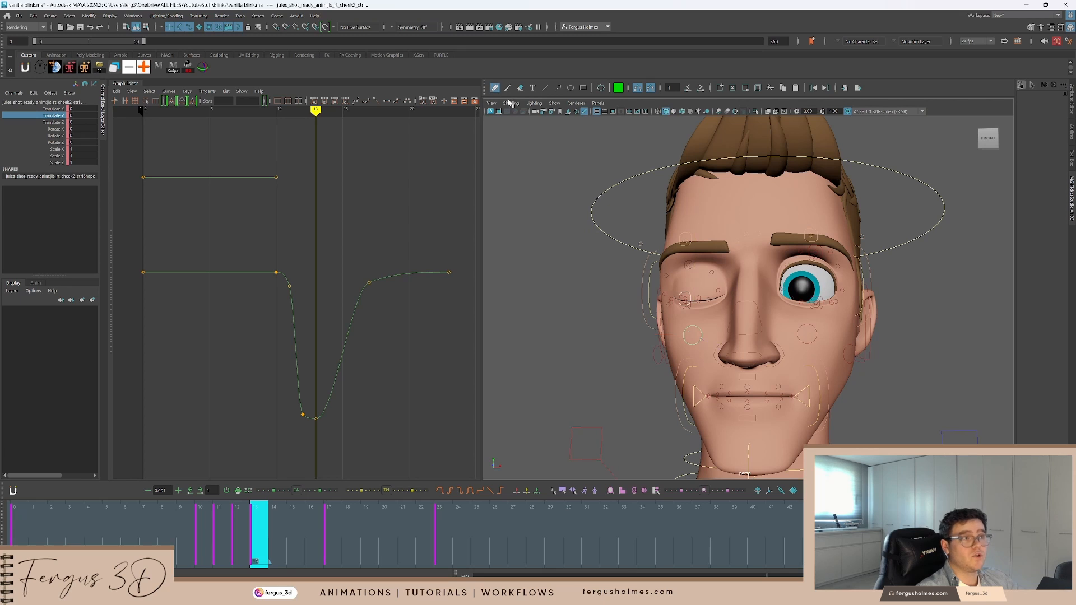
drag(664, 247, 740, 258)
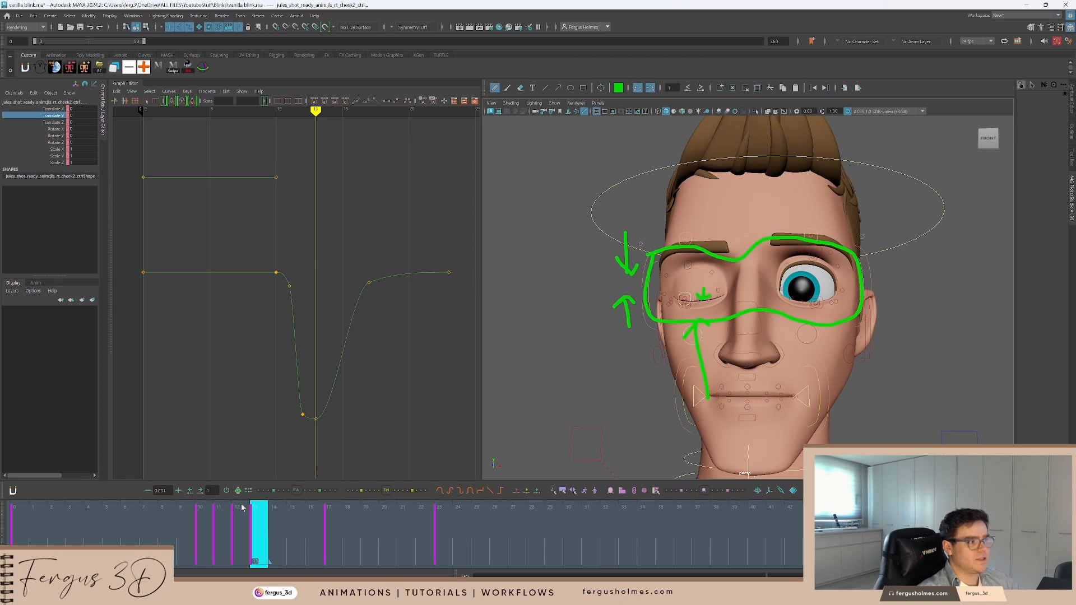
right_click(266, 507)
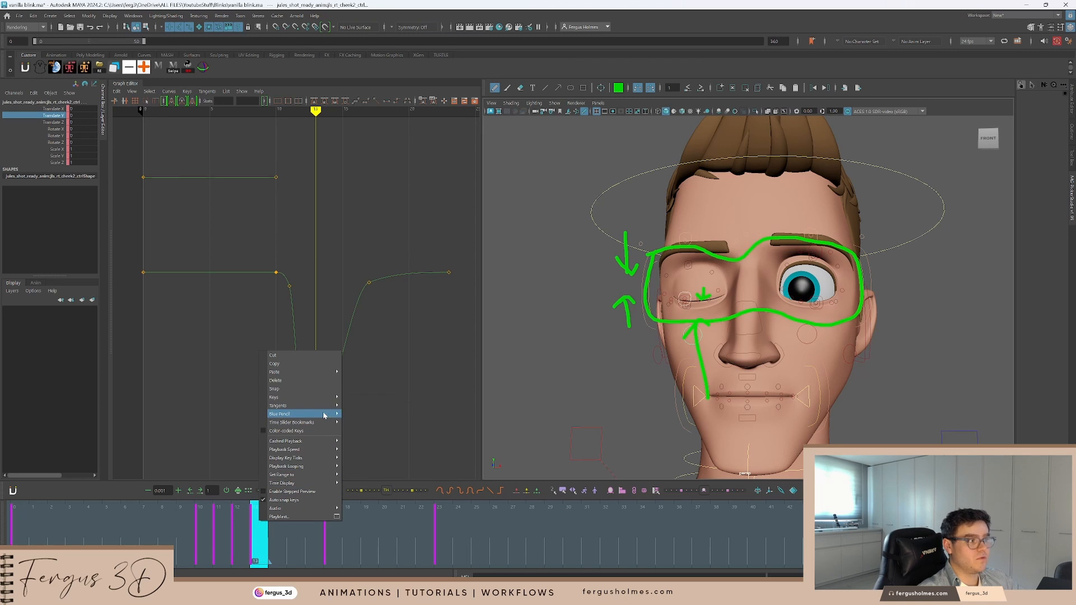
mouse_move(325, 415)
click(384, 474)
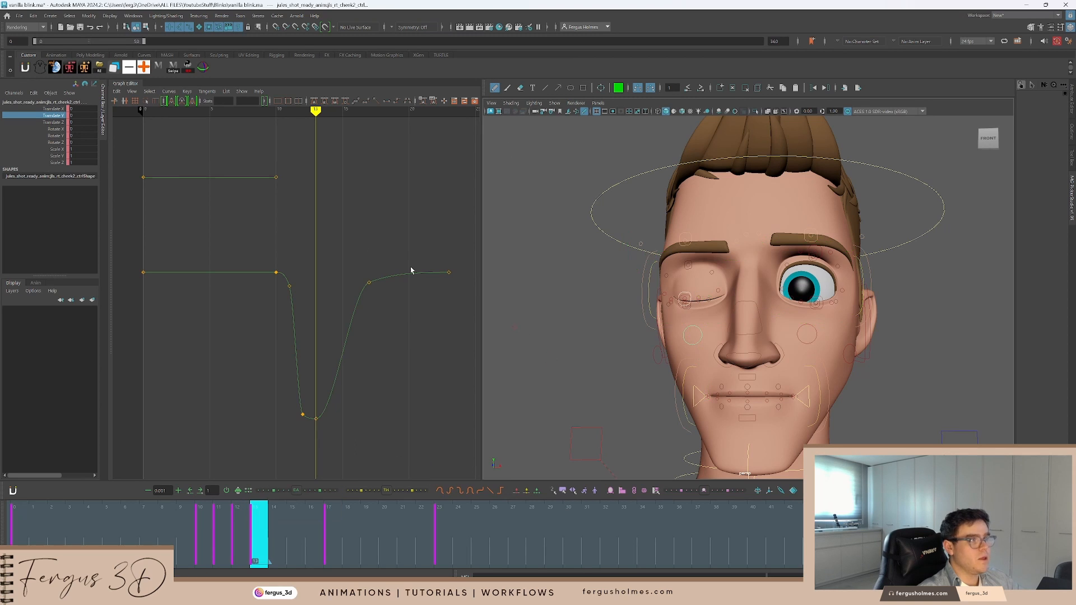
Reselect the right cheek and top eyelid controls, key them at frames 13, 17 and 23, and play back the blink
click(699, 330)
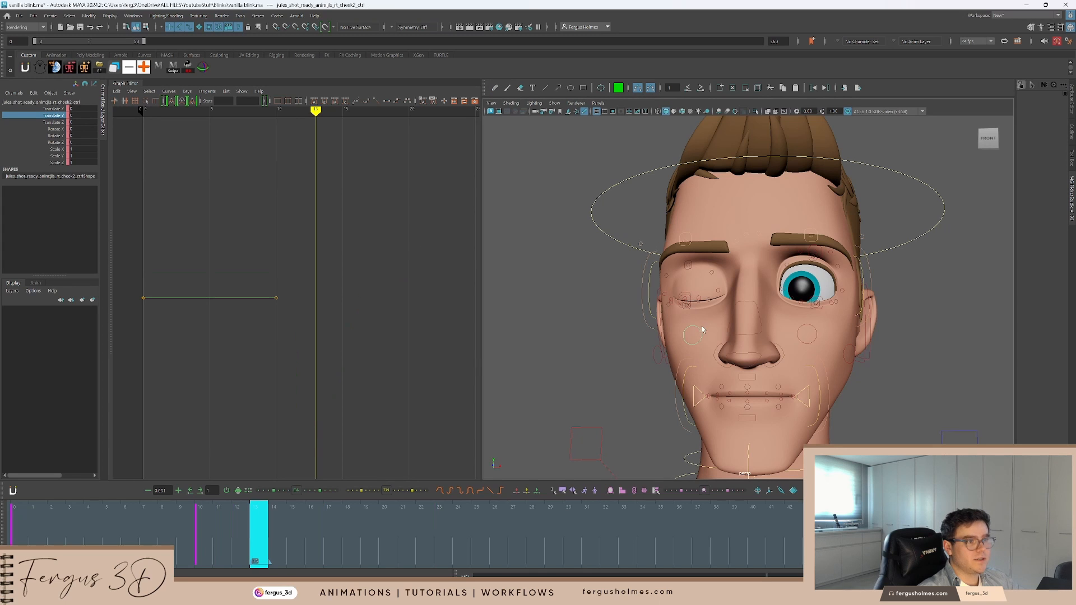
click(688, 295)
click(332, 524)
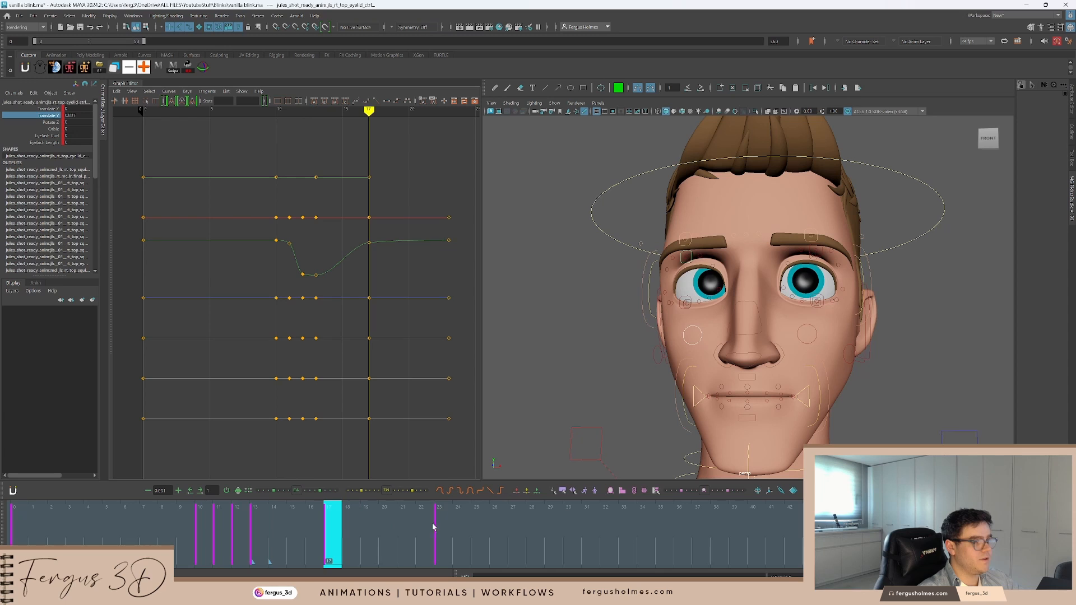
click(449, 523)
drag(224, 547, 139, 533)
key(alt+v)
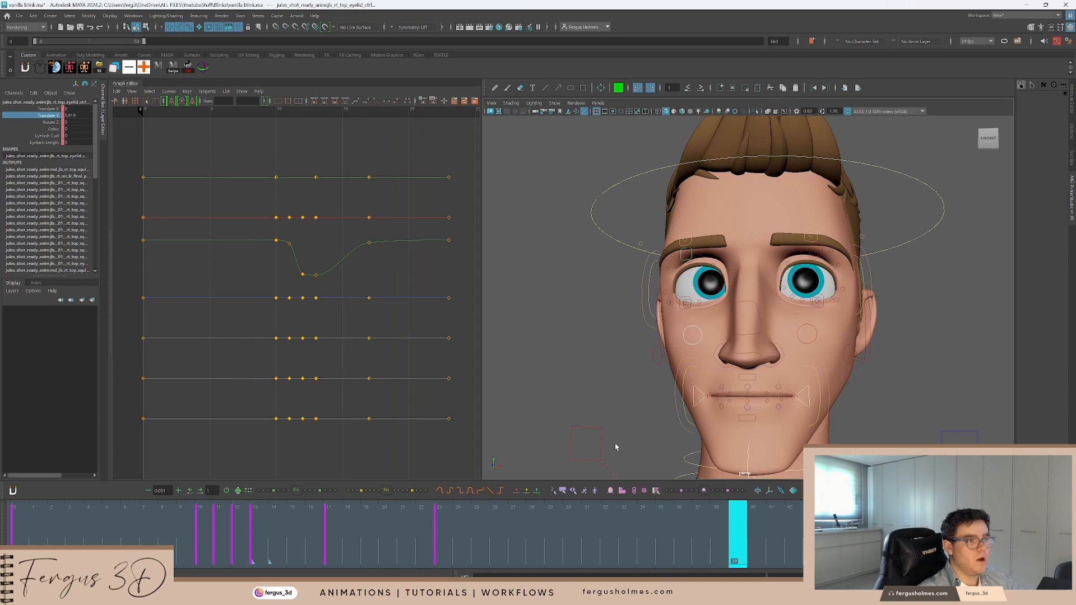
scroll(297, 299, up, 4)
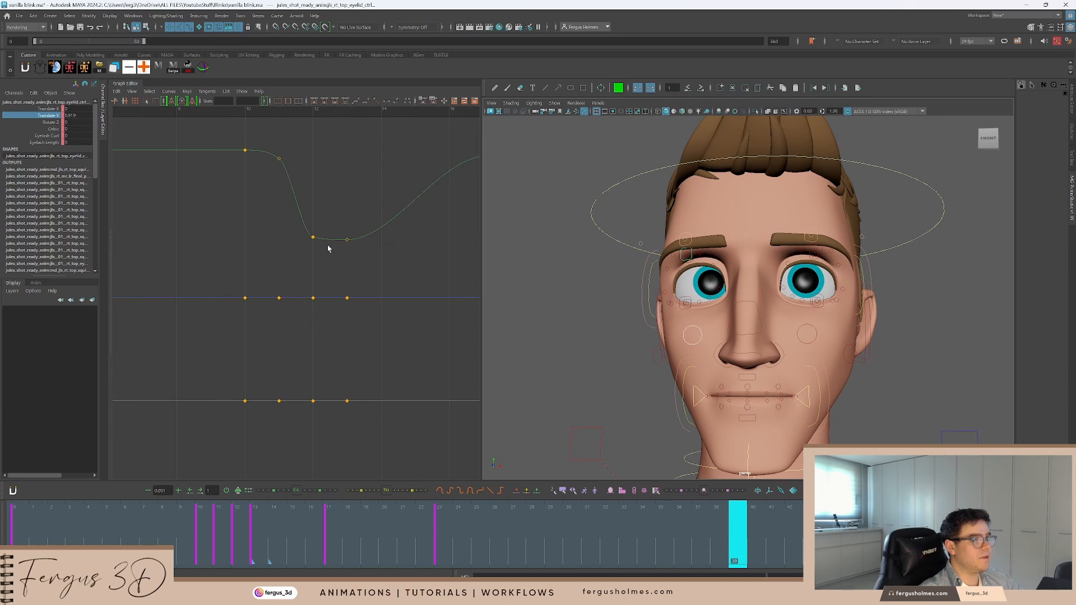
Isolate the Translate Y curves and raise the right cheek control's key at frame 13
click(51, 122)
click(54, 115)
drag(327, 111, 343, 112)
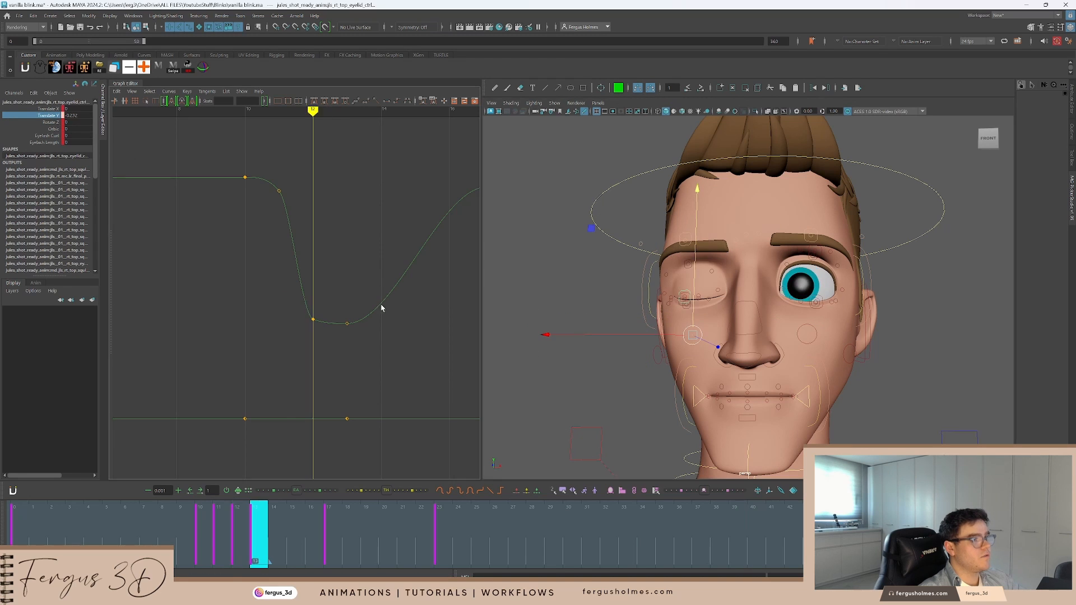
alt+middle_drag(378, 348, 343, 275)
drag(305, 329, 343, 364)
middle_drag(345, 348, 348, 331)
scroll(683, 320, up, 3)
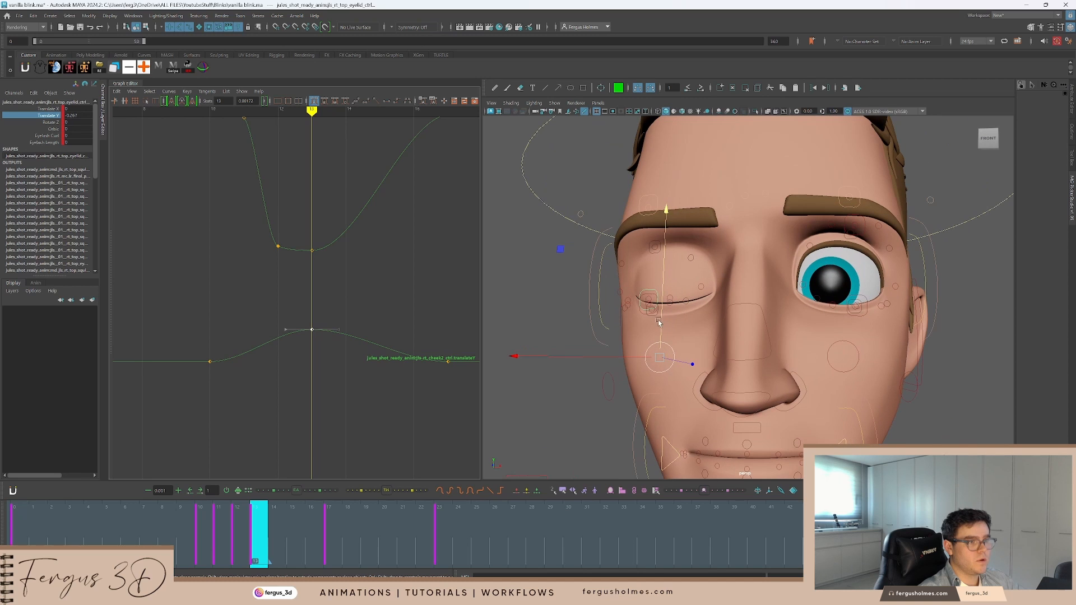
Undo the trial move of the combined selection and select only the right cheek control with the Move tool
mouse_move(661, 320)
mouse_down()
mouse_move(675, 340)
mouse_move(648, 305)
mouse_up()
key(ctrl+z)
key(q)
click(619, 340)
click(661, 341)
key(w)
mouse_move(670, 298)
alt+mouse_down()
mouse_move(681, 302)
mouse_move(659, 303)
alt+mouse_up()
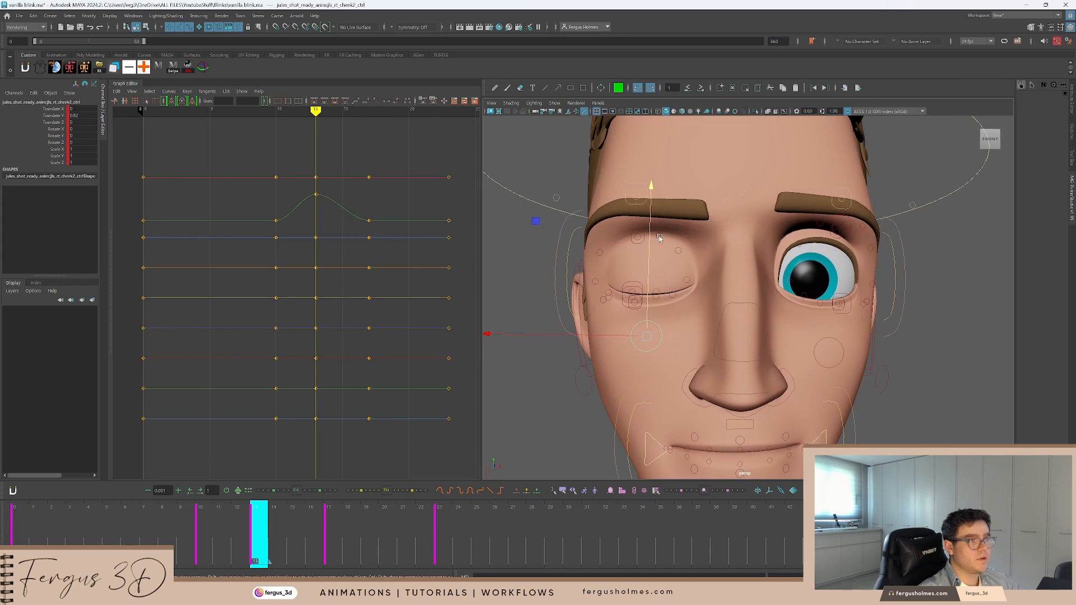
Check the head in wireframe display and return it to shaded display
click(691, 111)
click(667, 112)
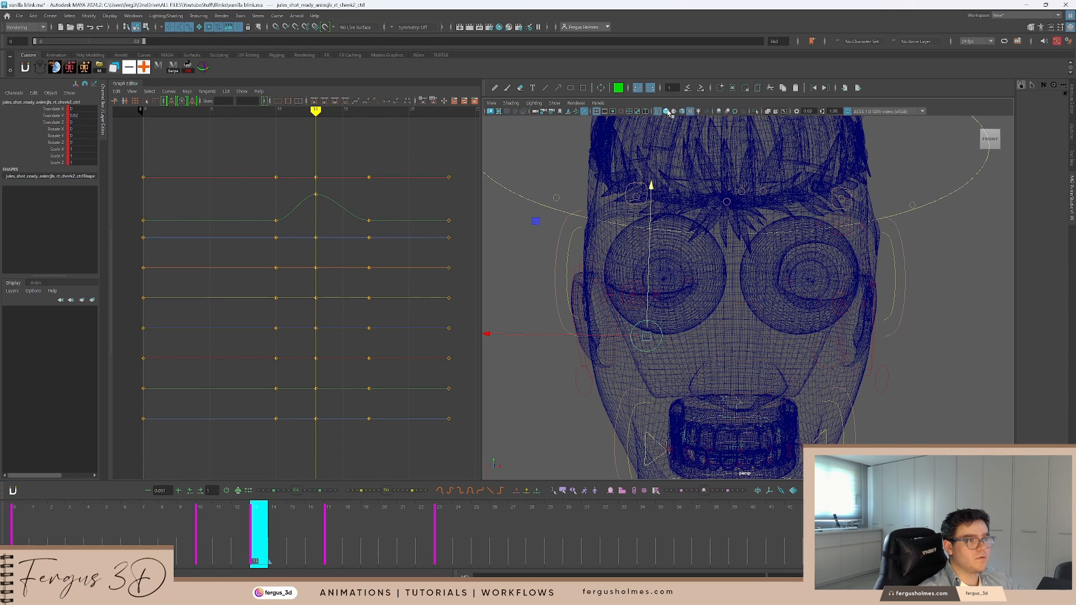
click(669, 112)
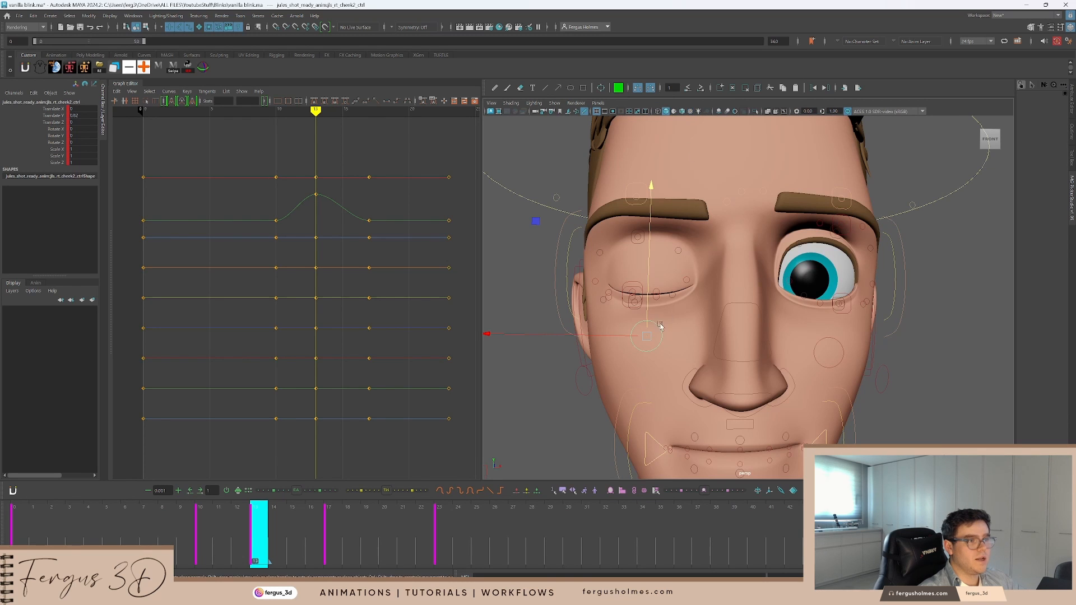
From a side view, raise the right cheek control along Y at frame 13 to an exaggerated height of about 2
mouse_move(660, 326)
alt+mouse_down()
mouse_move(684, 326)
mouse_move(648, 312)
alt+mouse_up()
middle_drag(648, 313, 639, 265)
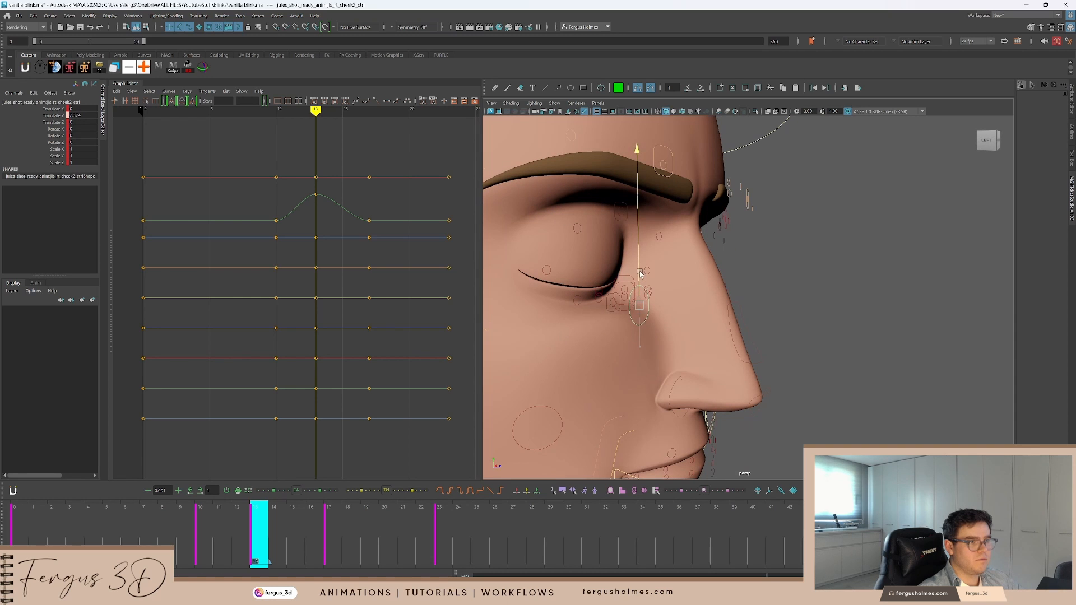
mouse_move(640, 265)
alt+mouse_down()
mouse_move(706, 256)
mouse_move(682, 243)
mouse_move(657, 255)
alt+mouse_up()
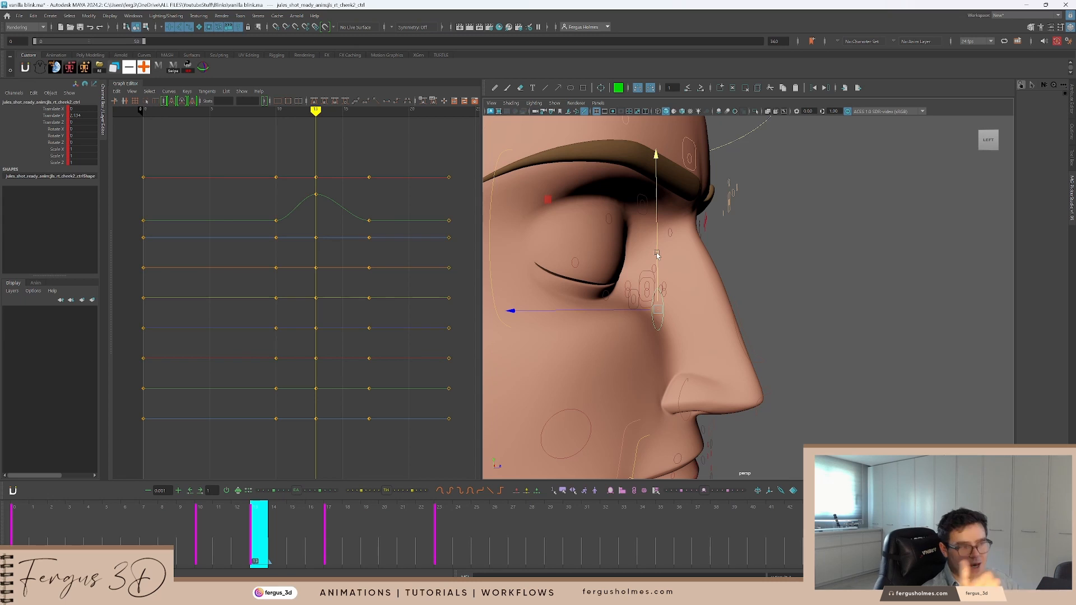
drag(657, 255, 590, 263)
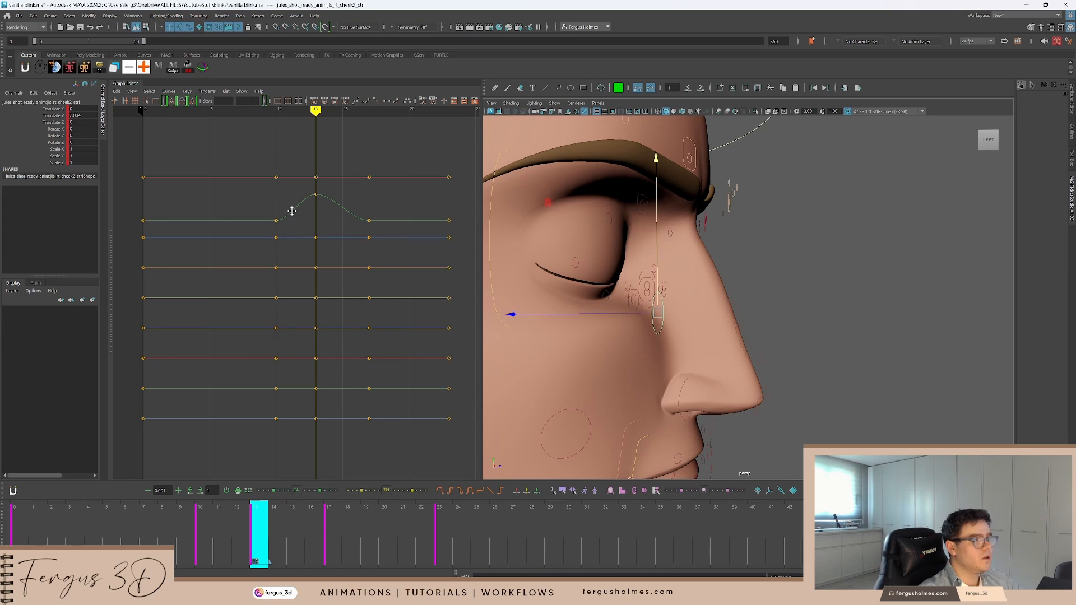
Go to frame 17 and raise the right cheek's Translate Y key to 0.47 for a slower settle
alt+middle_drag(292, 212, 266, 276)
key(period)
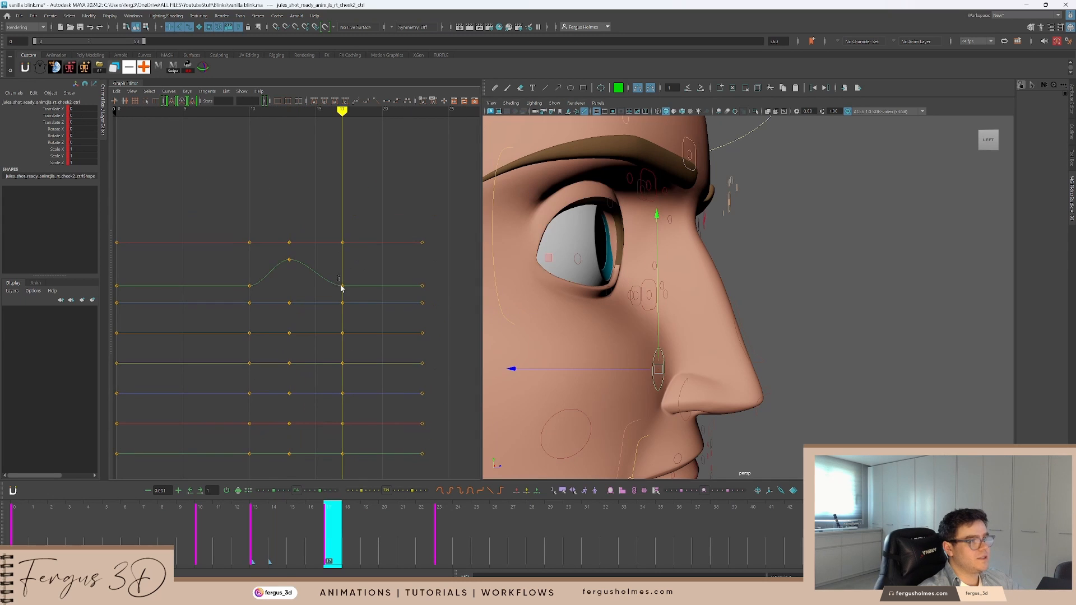
click(342, 285)
shift+middle_drag(355, 298, 355, 287)
scroll(749, 305, down, 4)
alt+drag(750, 305, 695, 307)
scroll(716, 306, down, 2)
key(q)
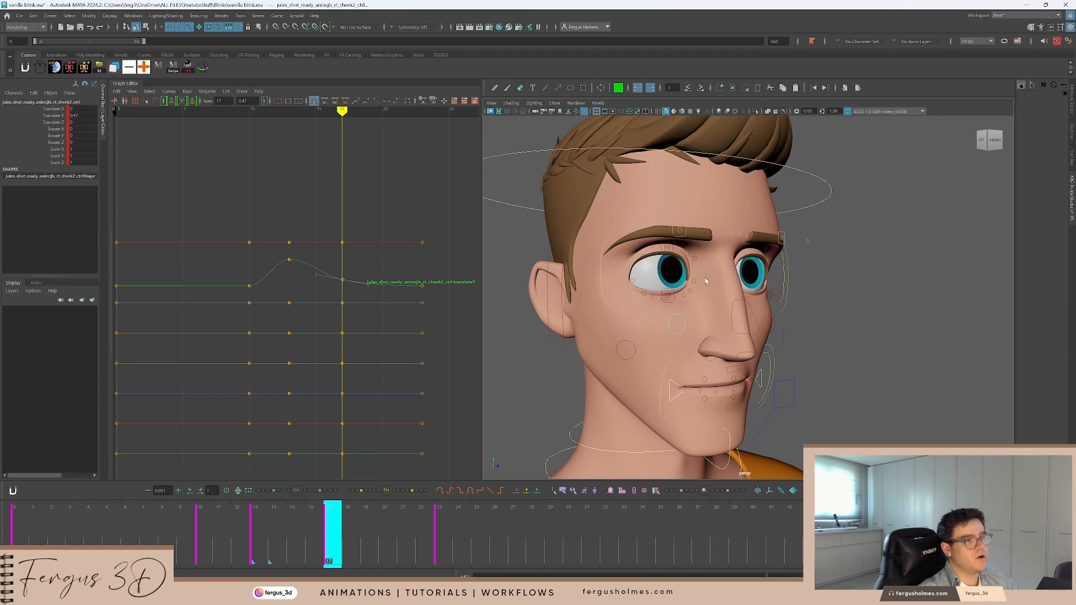
Compare the right bottom and top eyelid Translate Y curves around frame 17, and reselect the right cheek control
scroll(783, 279, up, 5)
alt+drag(783, 278, 759, 280)
click(617, 308)
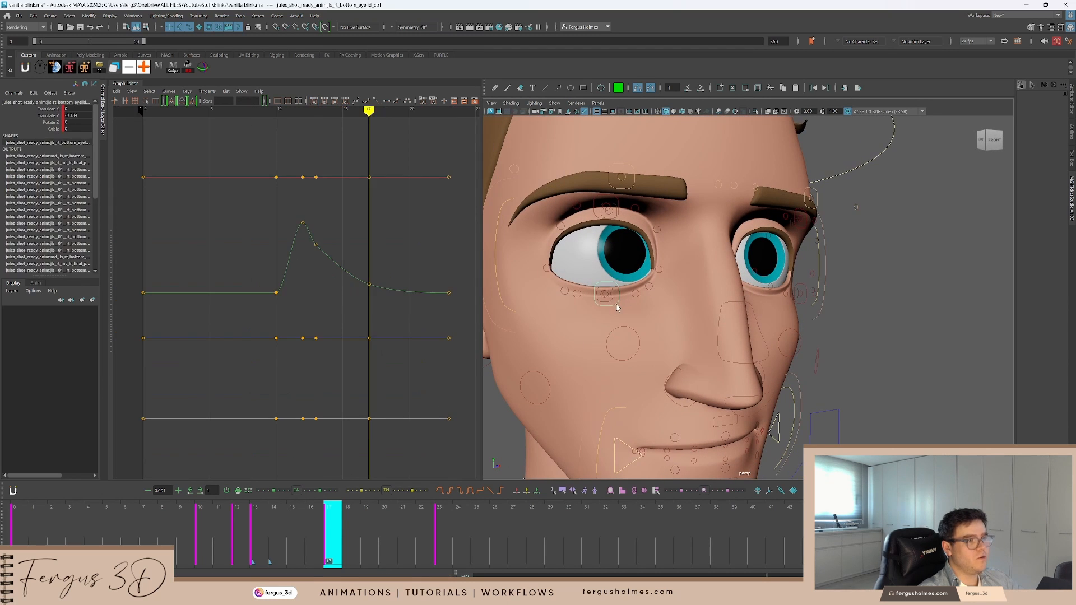
click(399, 296)
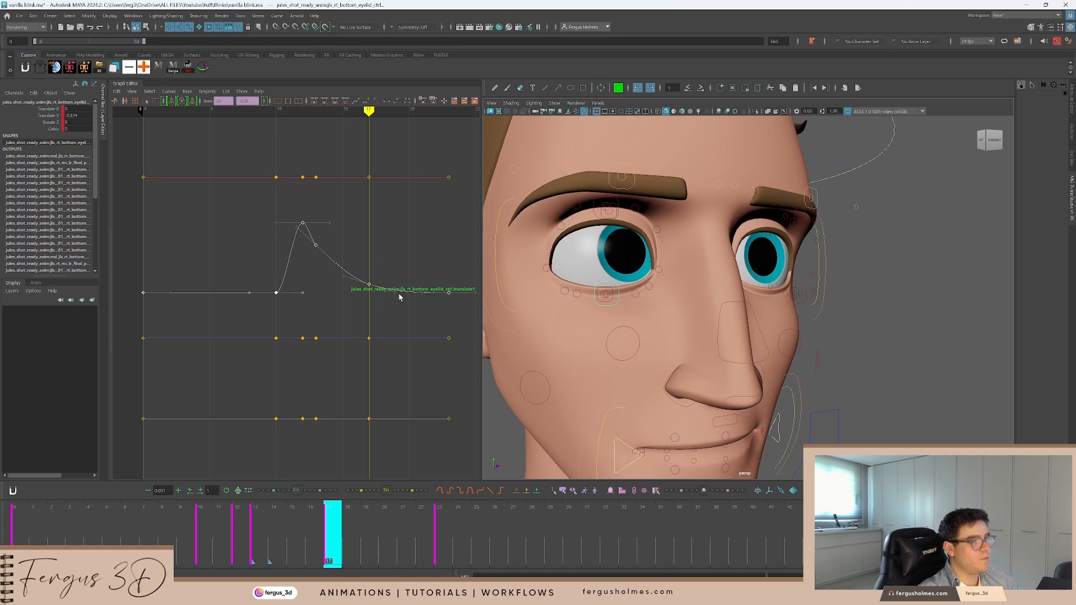
click(615, 218)
drag(346, 243, 347, 244)
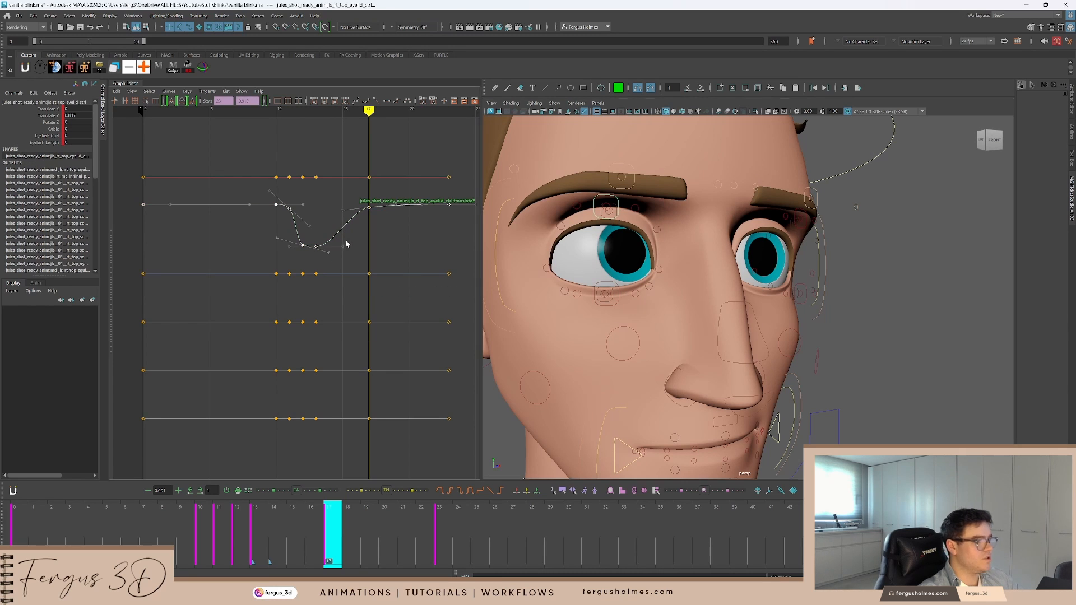
click(635, 334)
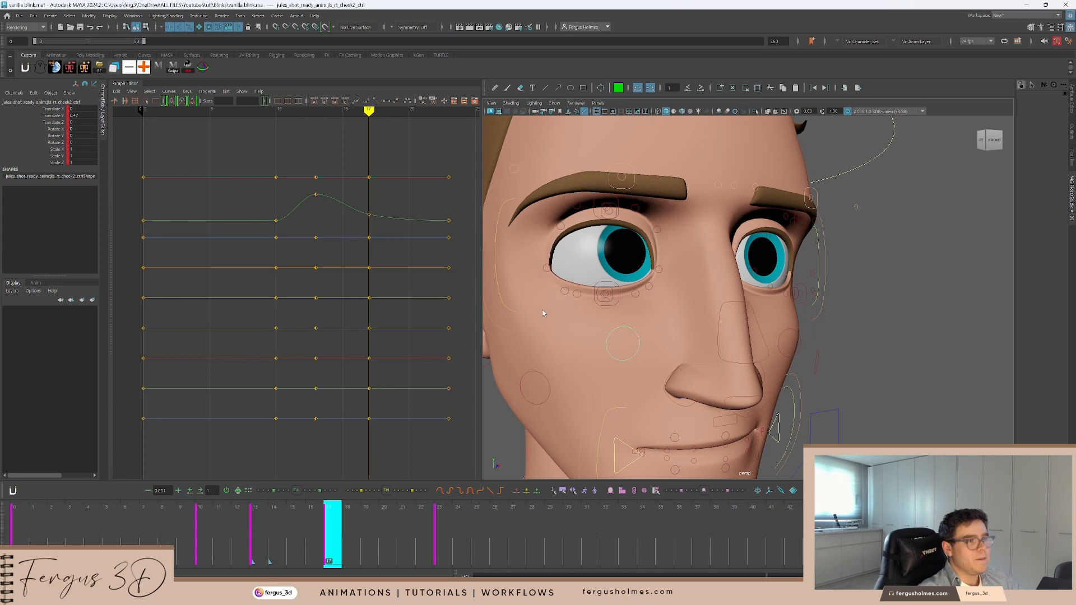
click(638, 343)
click(631, 329)
alt+drag(632, 330, 610, 322)
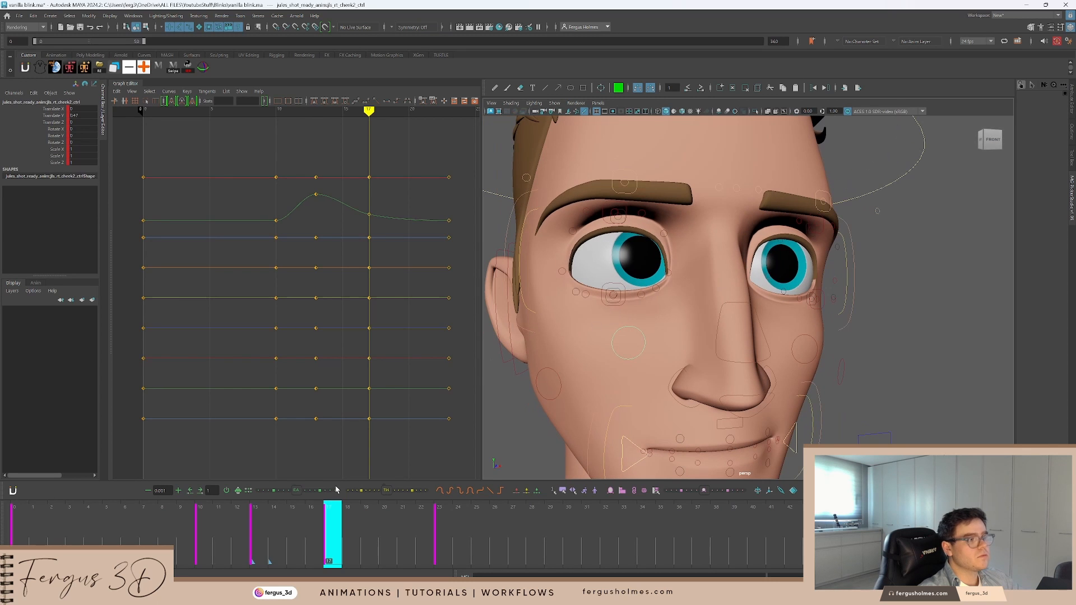
Scrub the blink back to frame 13 and reduce the height of the right cheek's Translate Y key there
drag(332, 524, 296, 528)
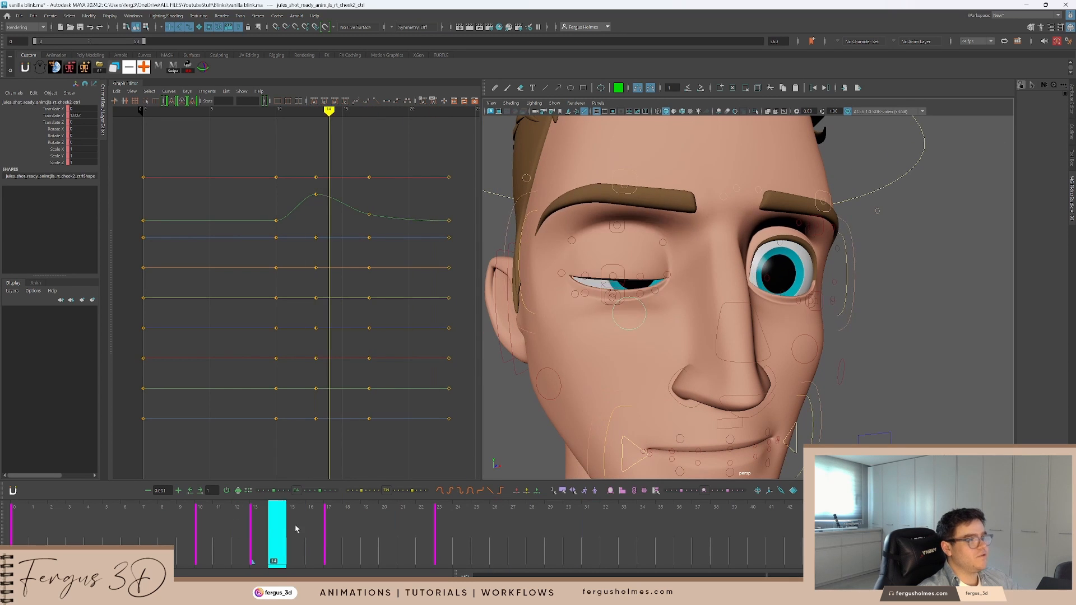
alt+middle_drag(318, 303, 297, 381)
key(comma)
scroll(287, 313, up, 4)
click(294, 256)
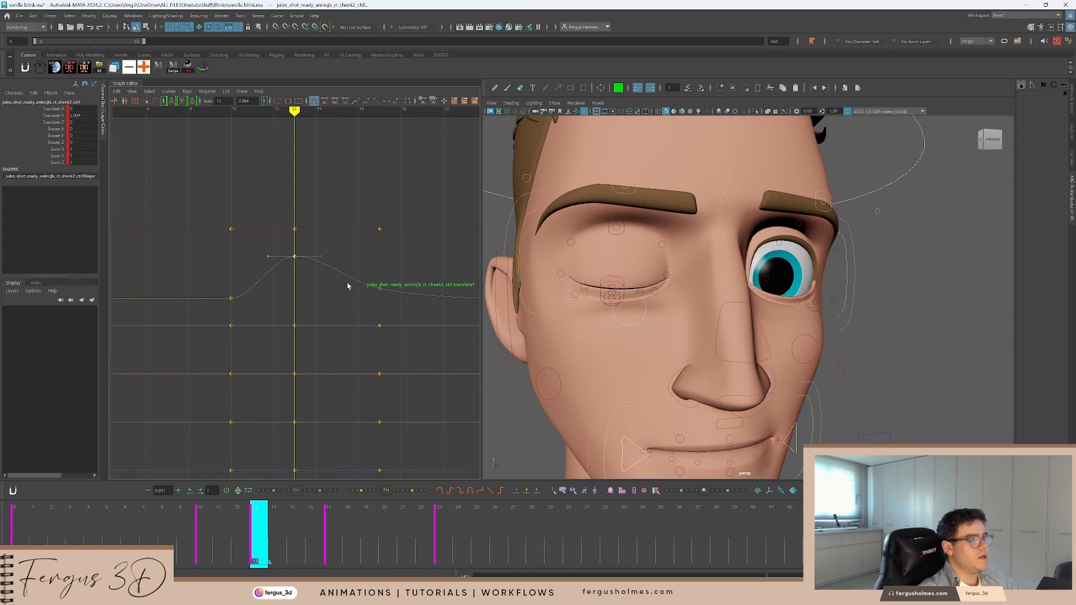
shift+middle_drag(305, 297, 305, 308)
key(ctrl+z)
key(period)
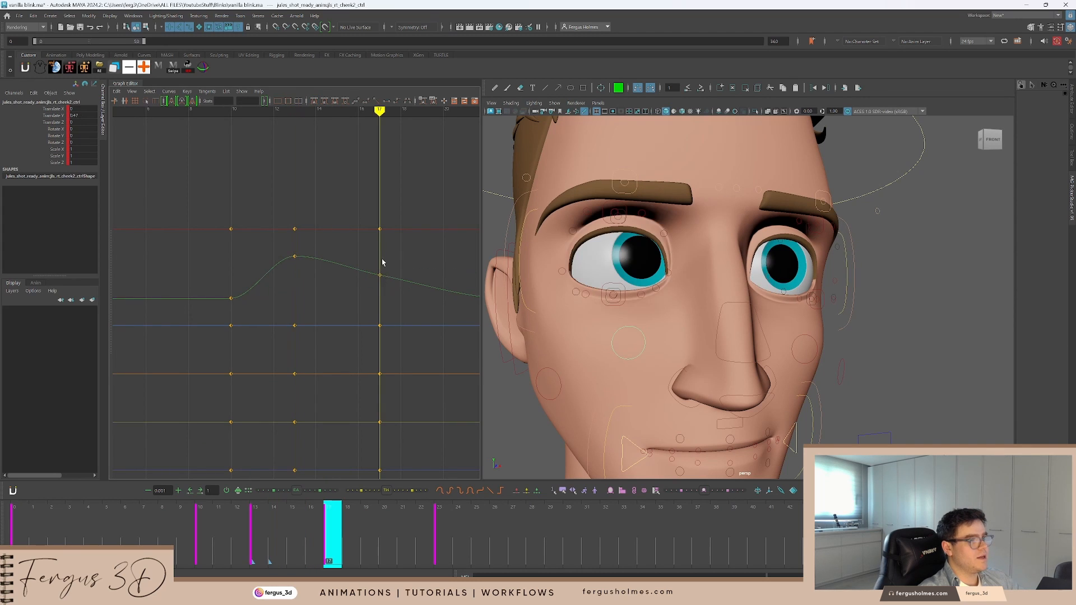
Lower the right cheek's Translate Y keys at frames 17 and 13 to make the cheek lift subtler
click(383, 275)
click(380, 275)
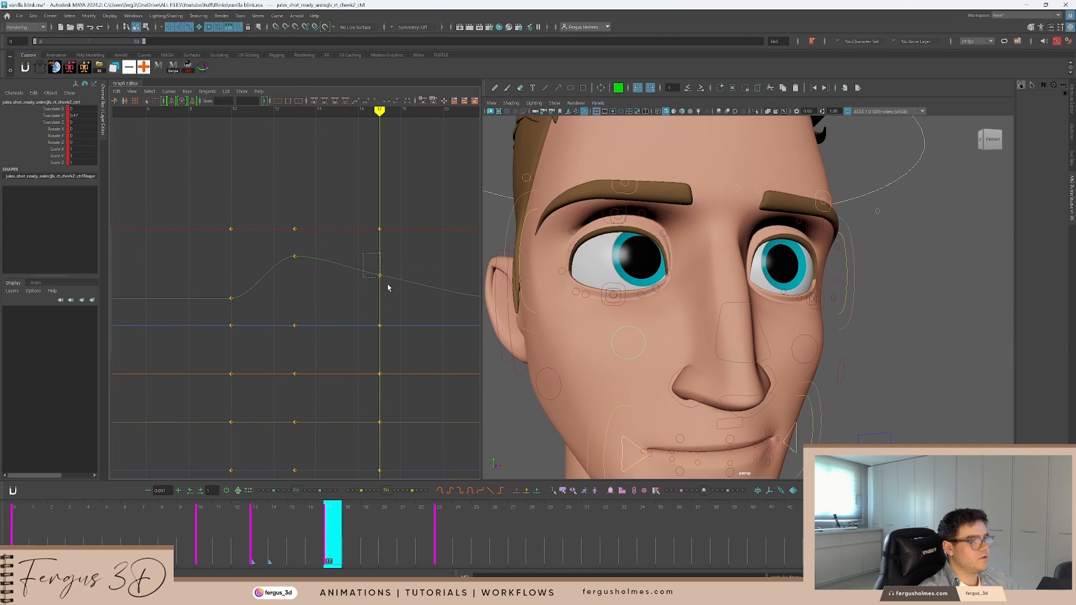
mouse_move(388, 299)
shift+middle_down()
mouse_move(314, 300)
mouse_move(370, 304)
shift+middle_up()
click(298, 292)
key(comma)
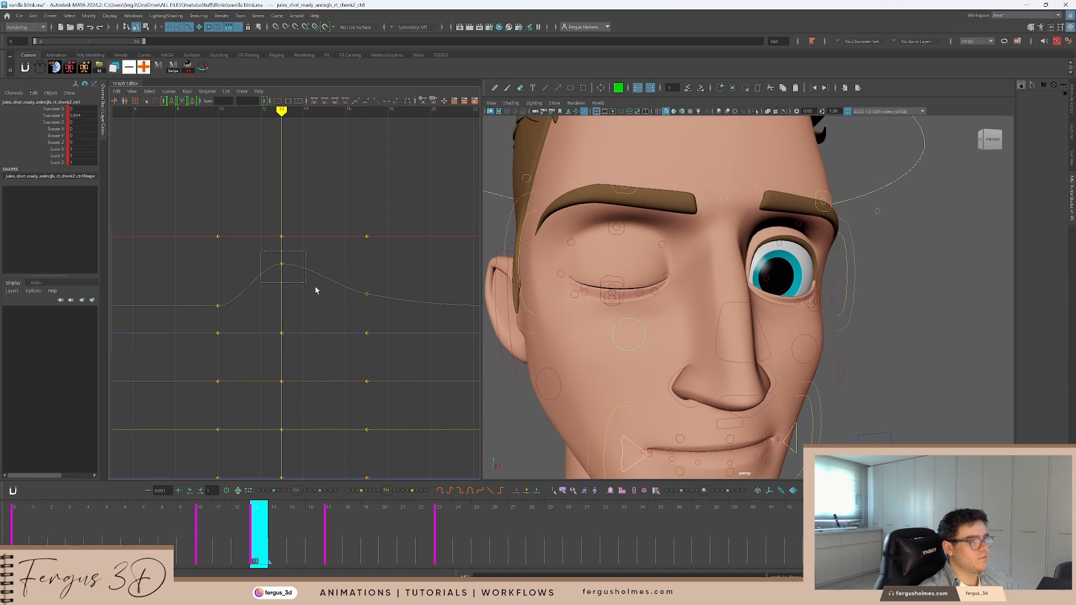
drag(372, 307, 371, 307)
shift+middle_drag(278, 281, 278, 302)
Raise the right cheek's Translate Y key at frame 17 to 0.0844
click(348, 293)
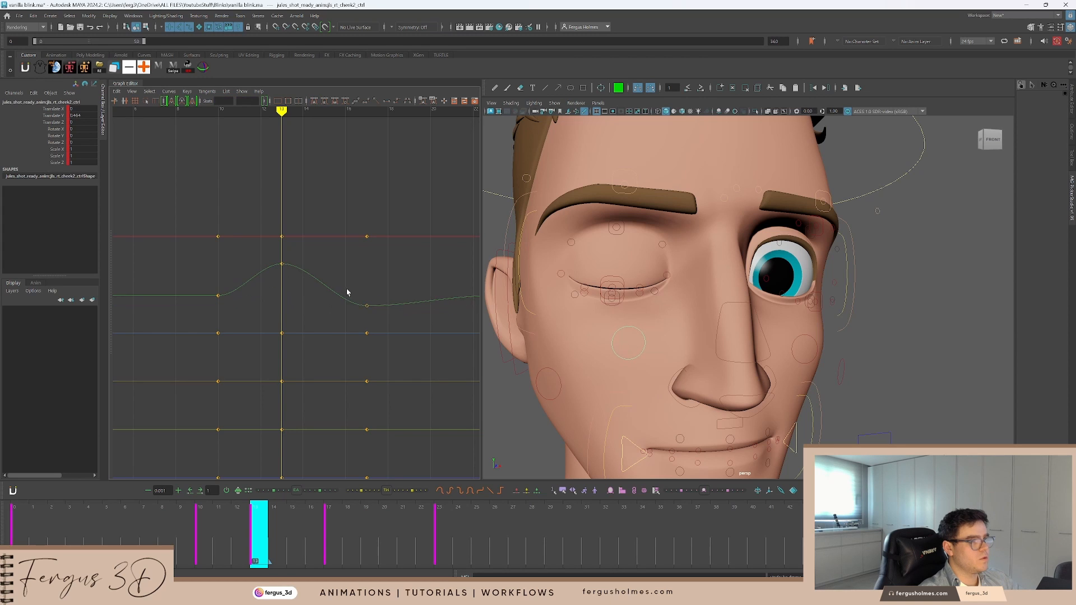
drag(349, 290, 378, 319)
alt+middle_drag(377, 319, 305, 296)
Hide the rig controls, play back the blink from frame 8, and review the face from front and side angles
click(165, 517)
alt+right_drag(758, 364, 737, 330)
key(alt+1)
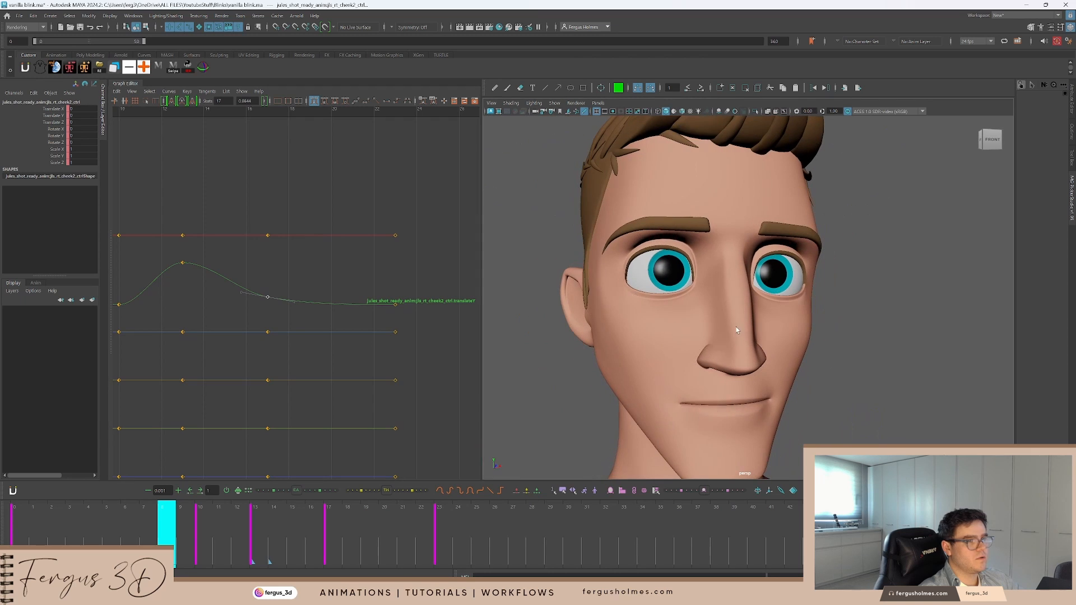
key(alt+v)
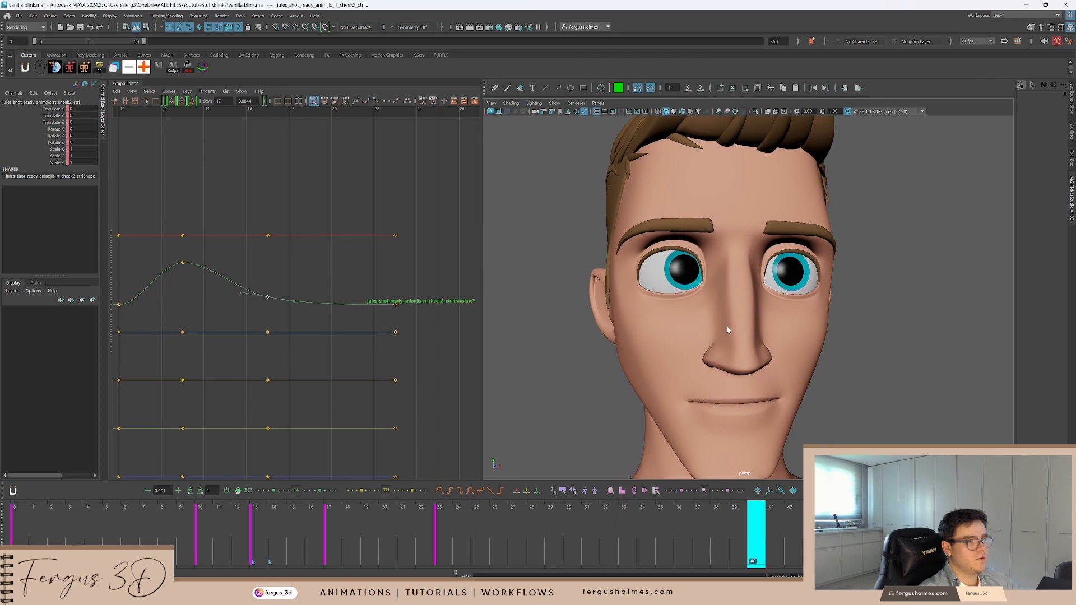
alt+drag(721, 316, 752, 316)
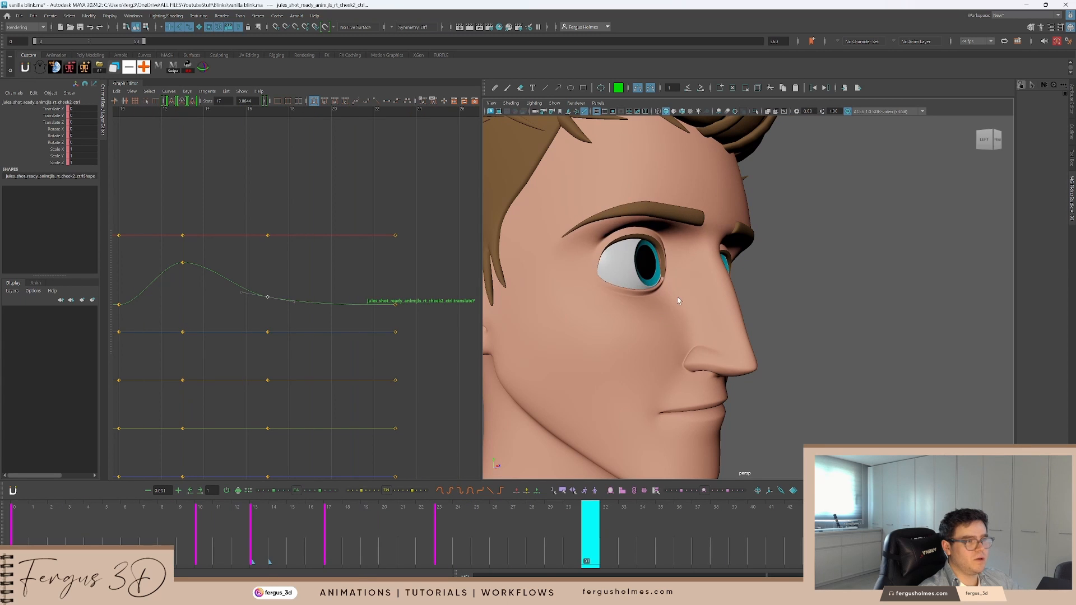
alt+drag(678, 301, 662, 284)
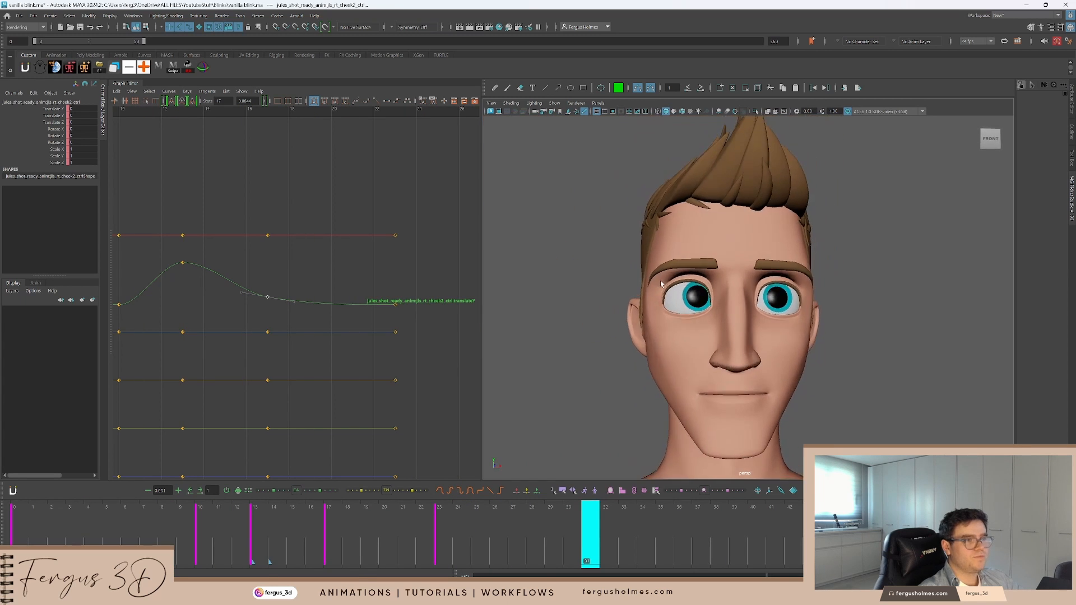
alt+right_drag(661, 284, 737, 282)
alt+drag(737, 282, 721, 282)
alt+right_drag(721, 282, 704, 282)
Play back the blink from frame 5 and examine the eyelid and cheek motion from the front
click(112, 517)
alt+drag(698, 352, 716, 353)
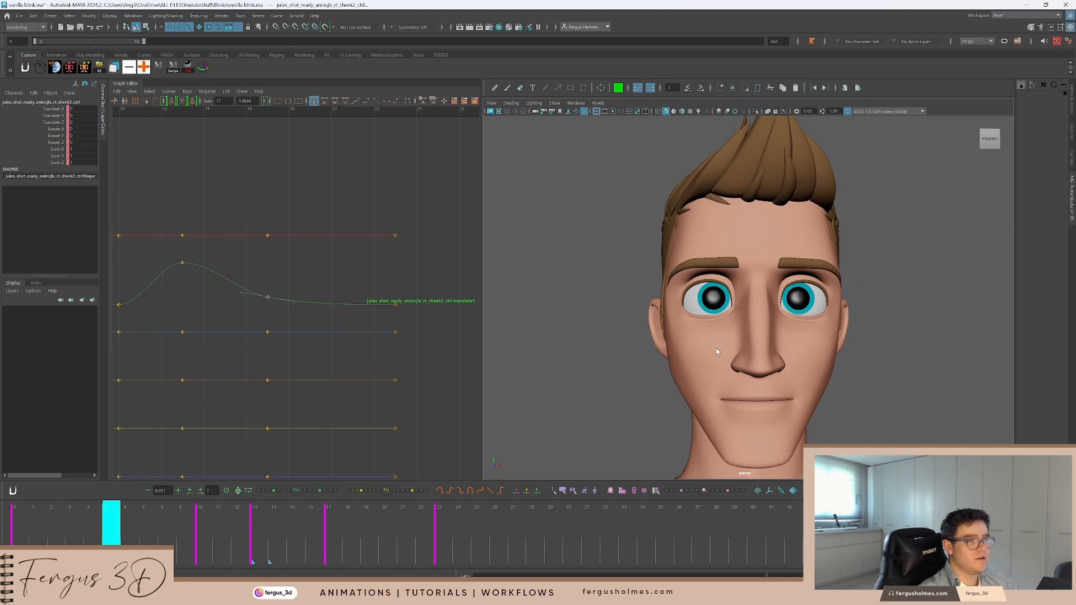
key(alt+v)
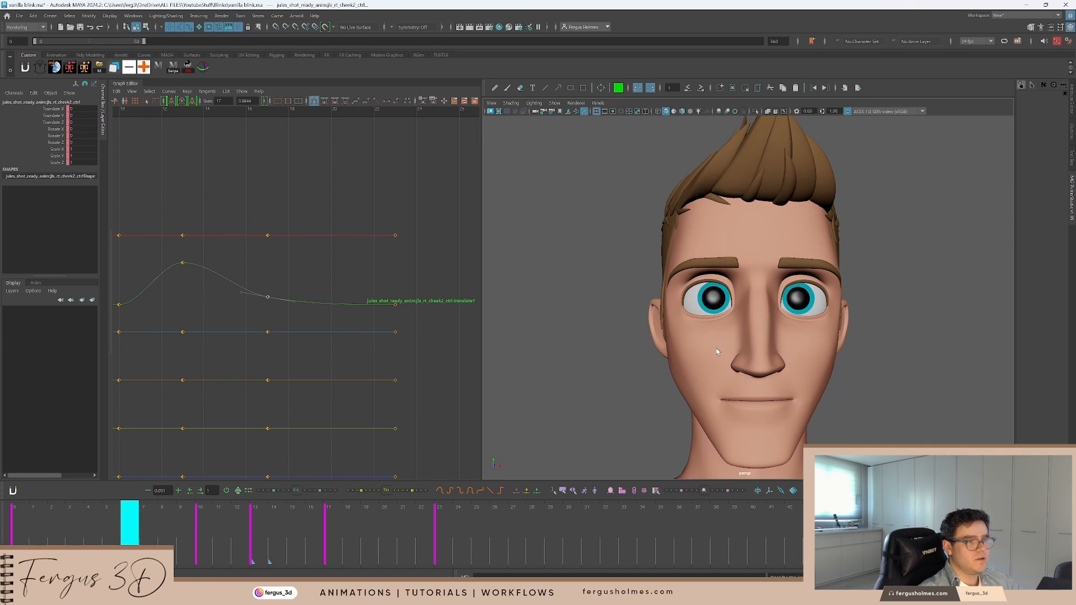
scroll(729, 325, up, 3)
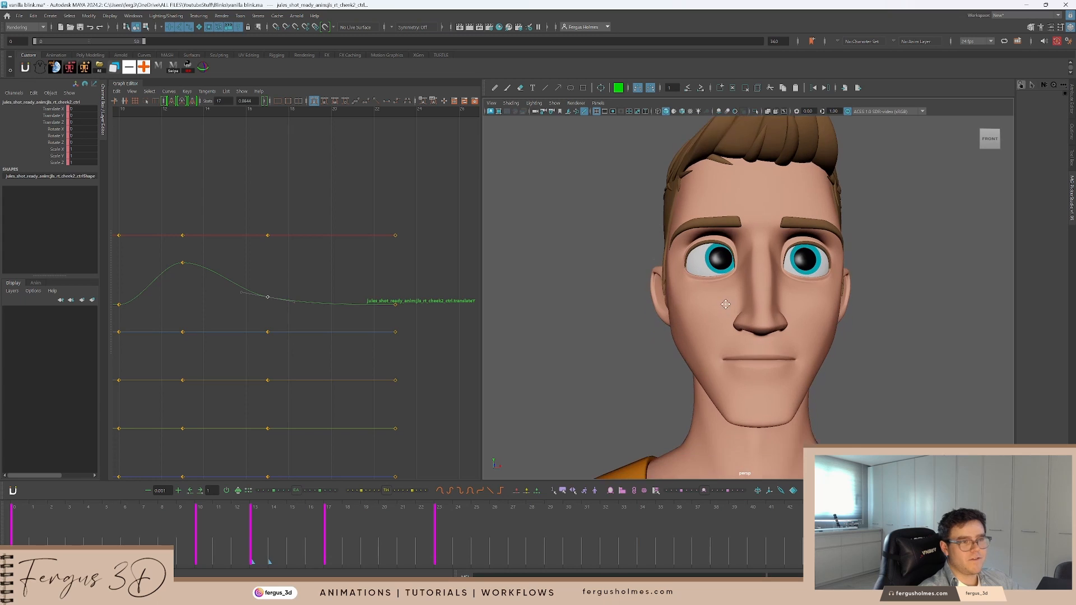
scroll(746, 290, up, 1)
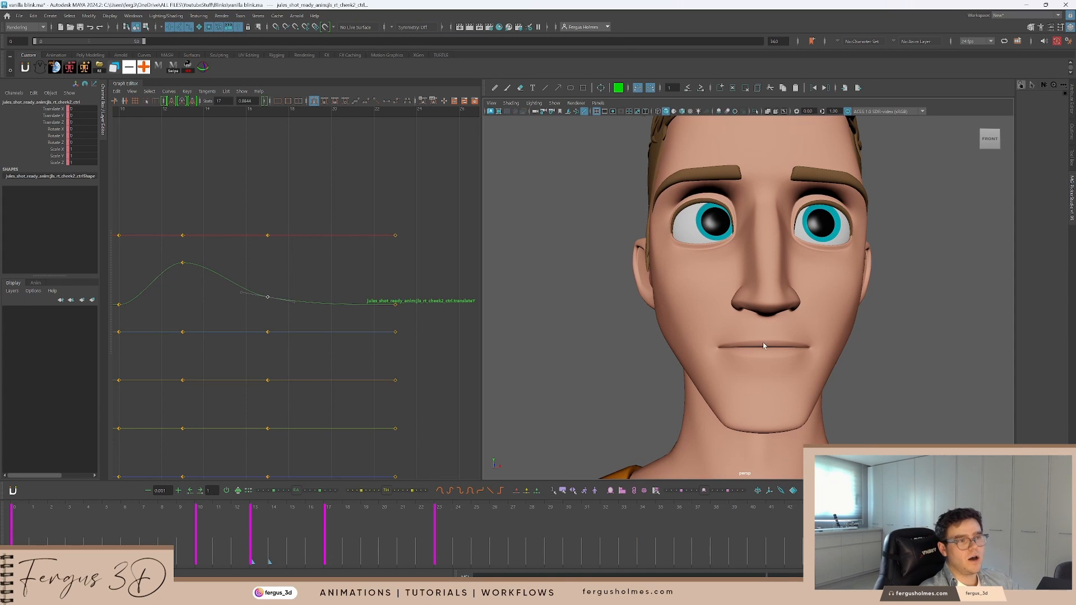
scroll(766, 351, up, 1)
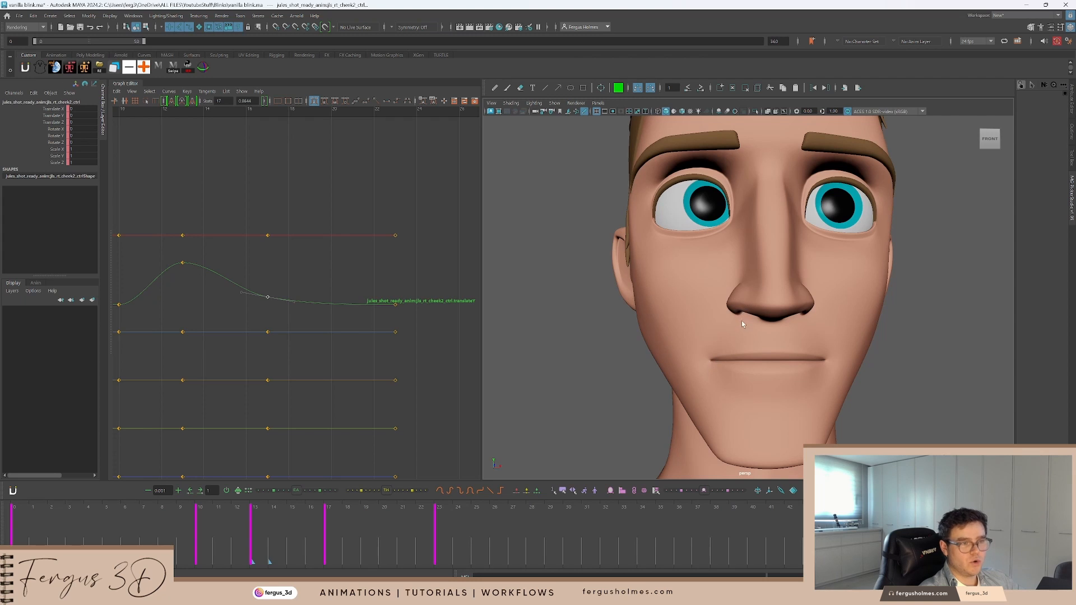
scroll(741, 324, down, 3)
alt+drag(759, 284, 744, 211)
key(alt)
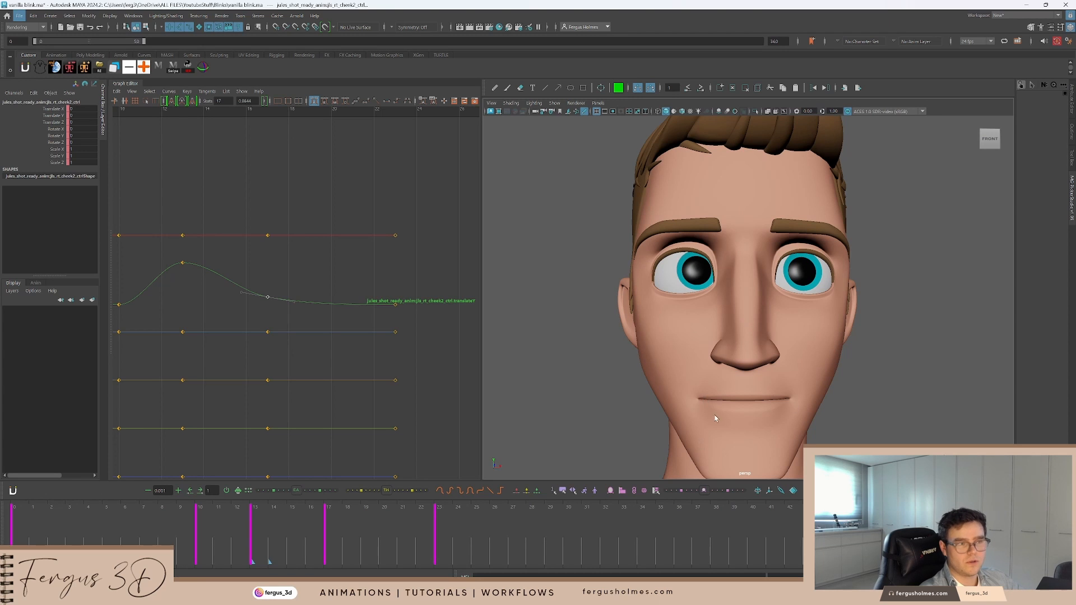
Replay the blink from frame 8 in a closer view of the eyes and stop the playback
scroll(745, 392, up, 3)
alt+middle_drag(777, 372, 796, 381)
click(167, 510)
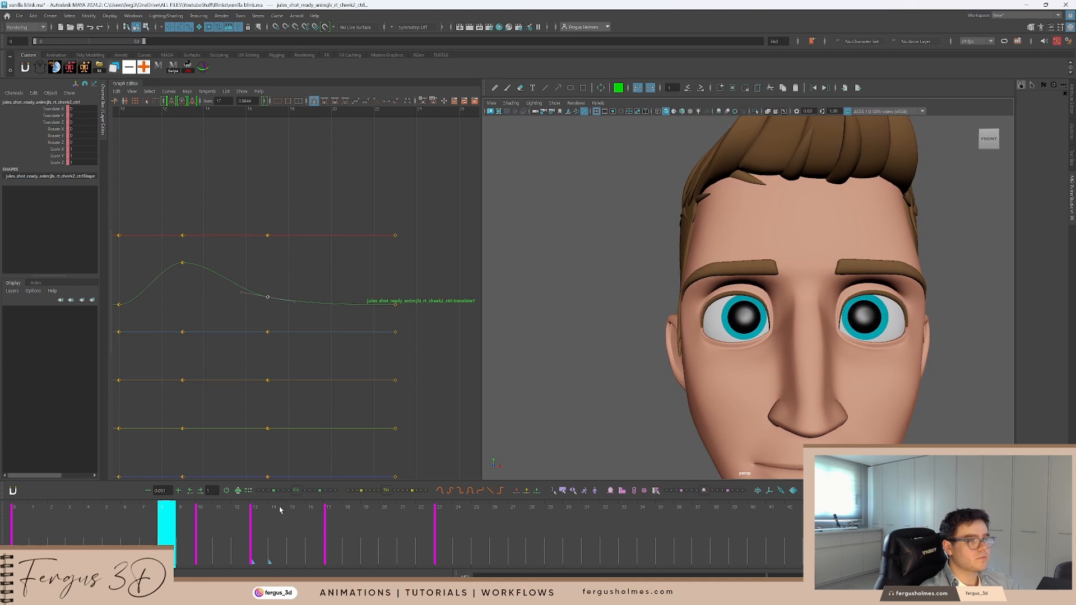
key(alt+v)
key(alt+v)
Show the rig controls and compare the Translate Y curves of the right upper and lower squint controls
scroll(729, 310, up, 2)
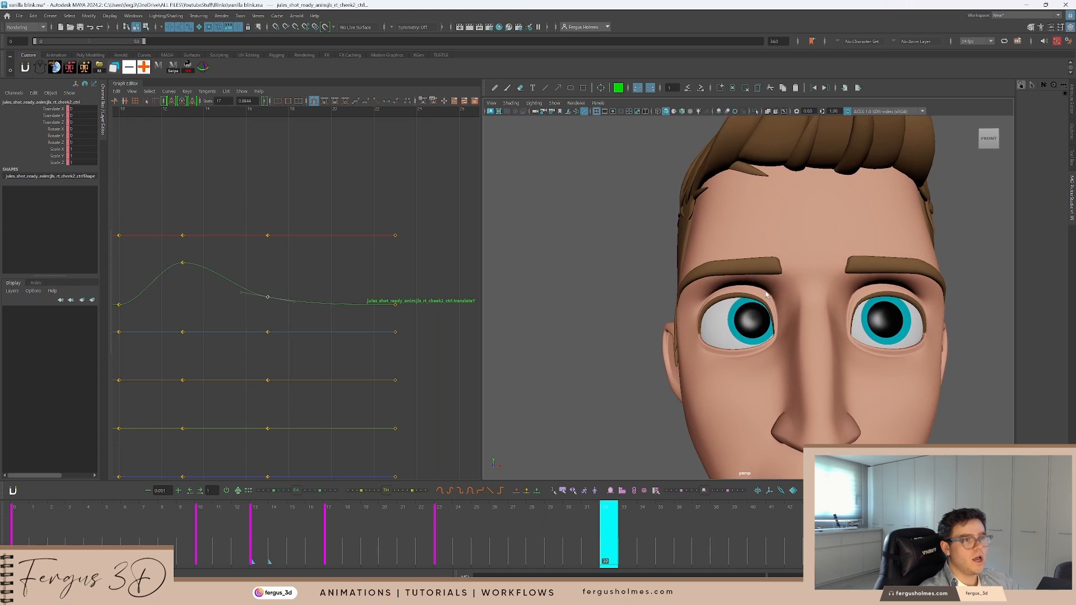
alt+middle_drag(780, 284, 689, 274)
scroll(680, 291, up, 4)
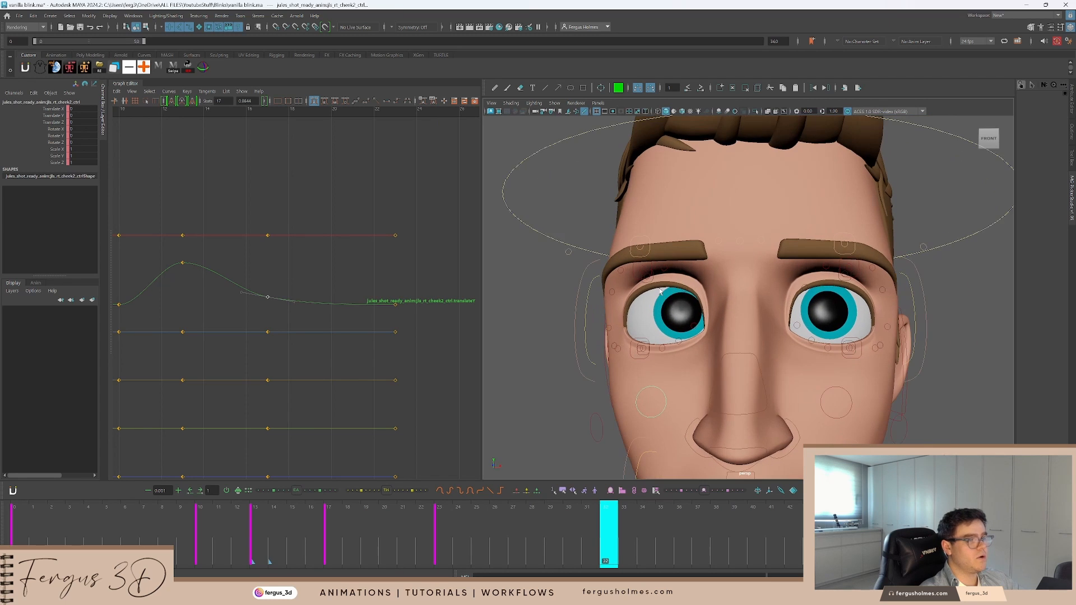
click(675, 285)
click(675, 285)
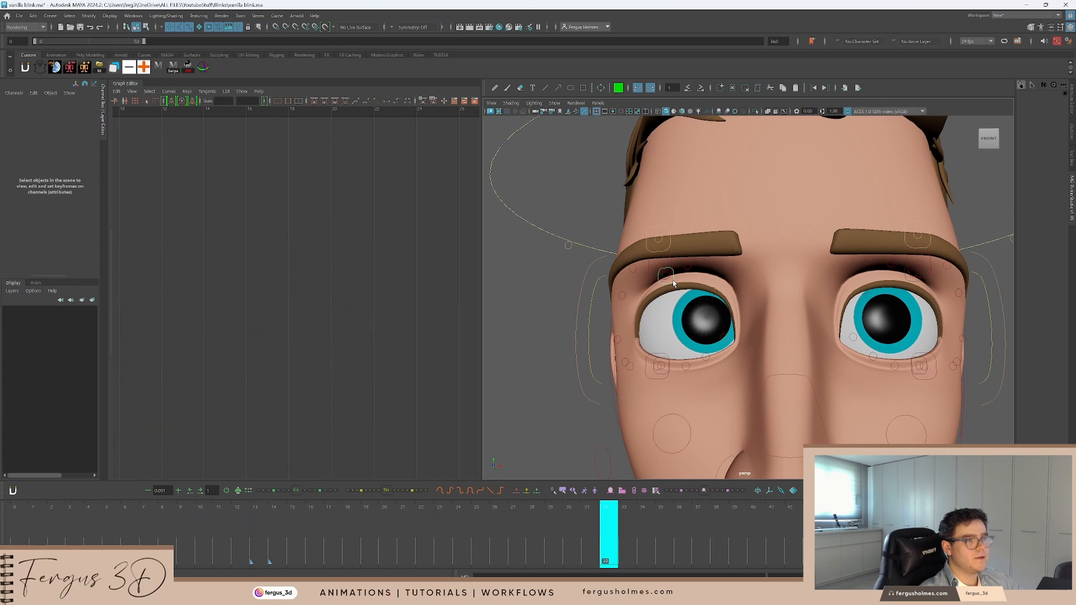
alt+middle_drag(673, 283, 701, 314)
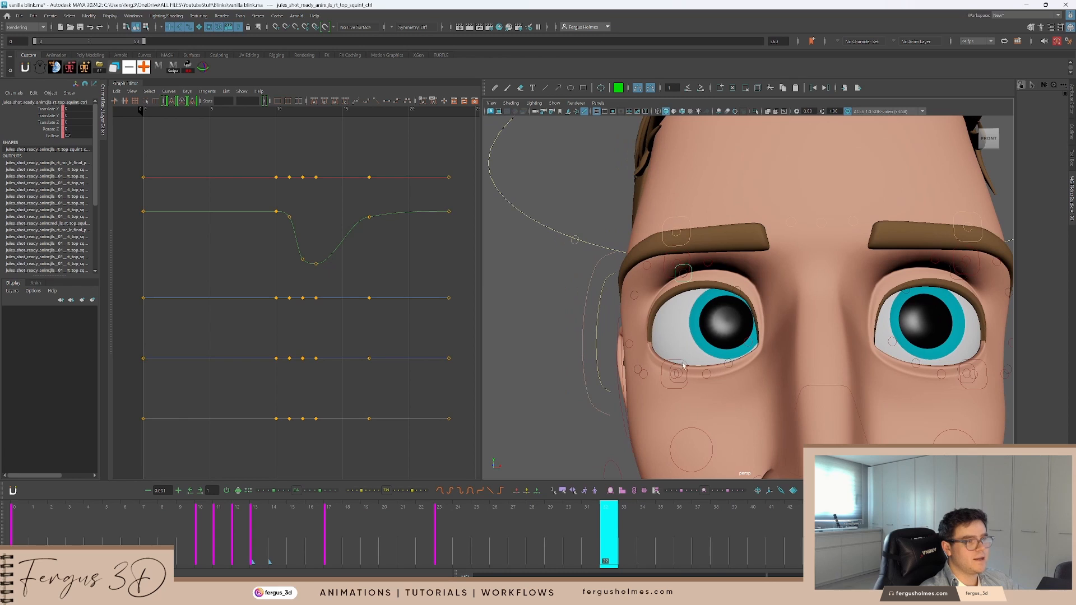
scroll(682, 365, up, 1)
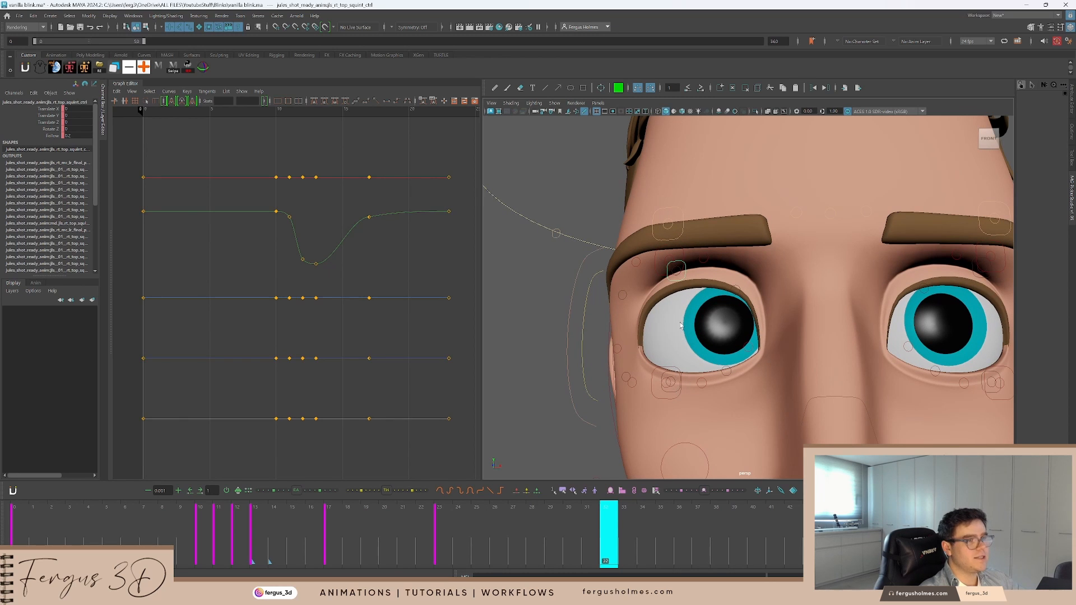
click(674, 394)
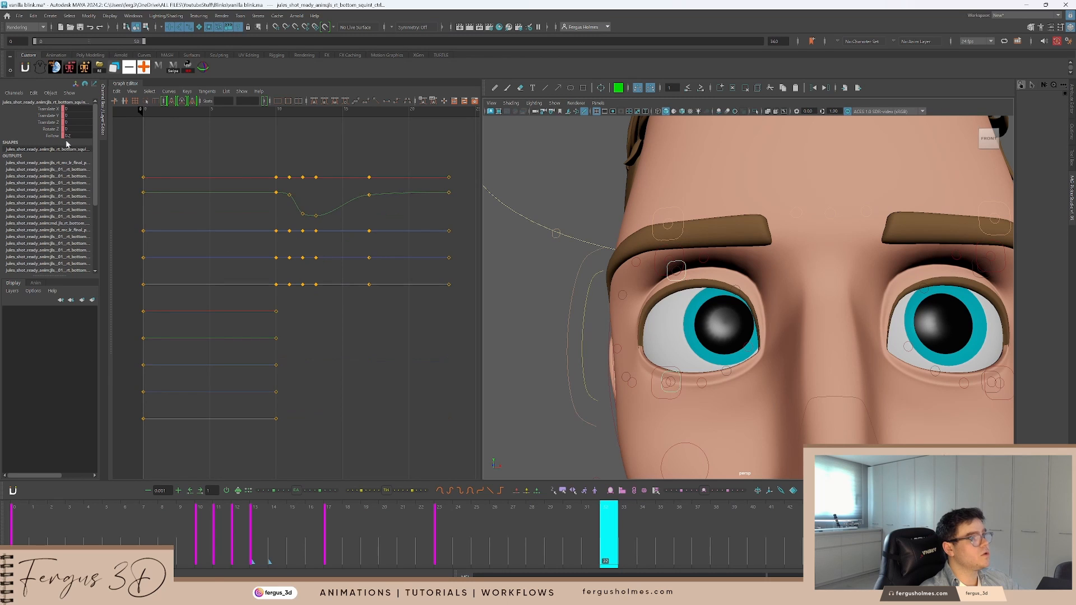
click(45, 116)
key(f)
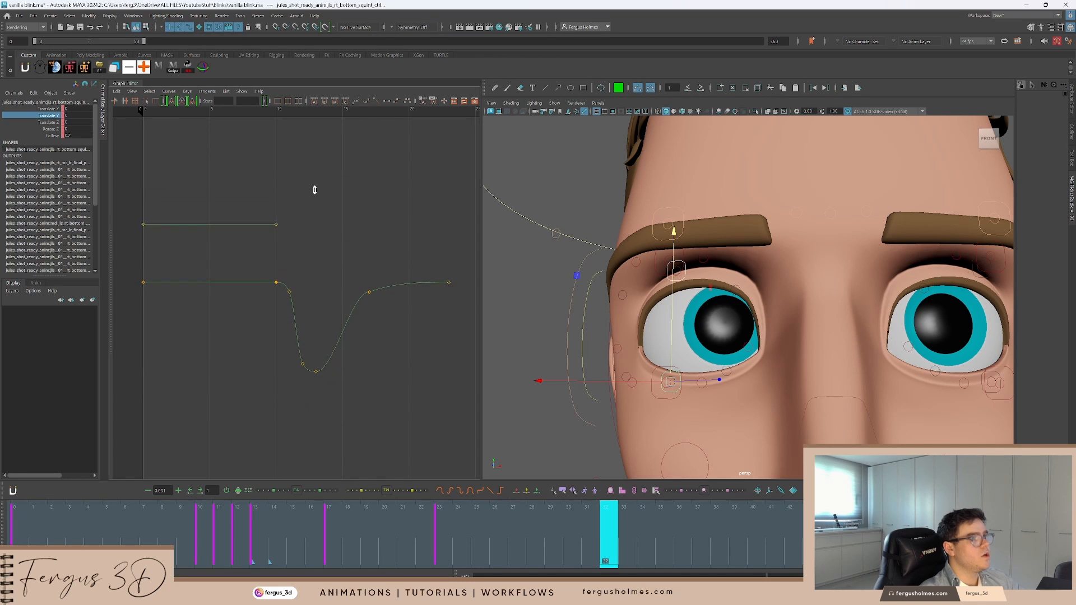
Select only the right lower squint control and try moving it slightly upward
click(676, 399)
click(674, 387)
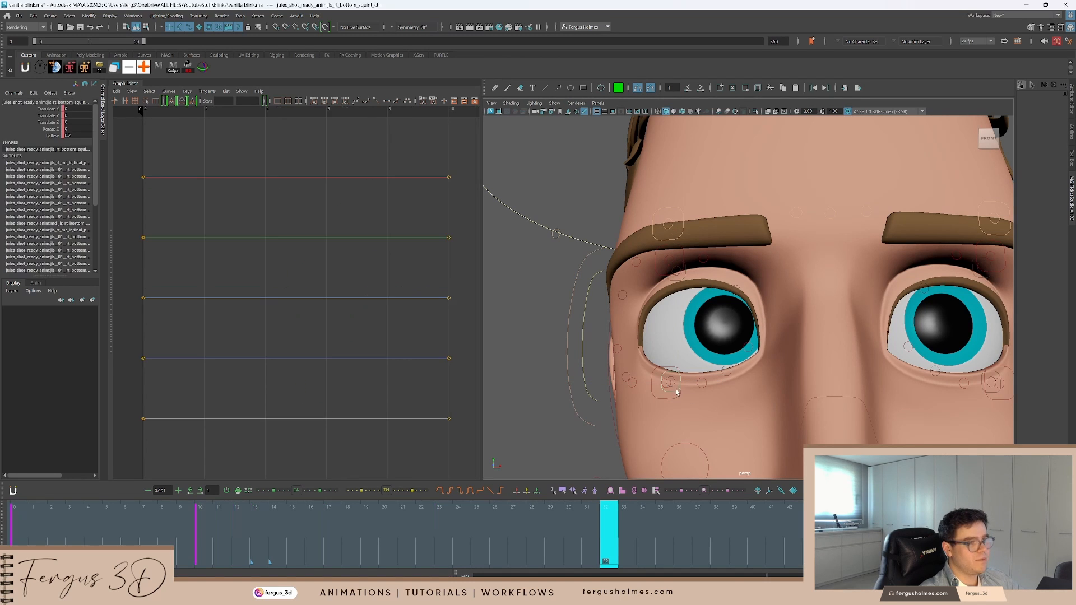
mouse_move(674, 352)
middle_down()
mouse_move(672, 342)
mouse_move(683, 352)
middle_up()
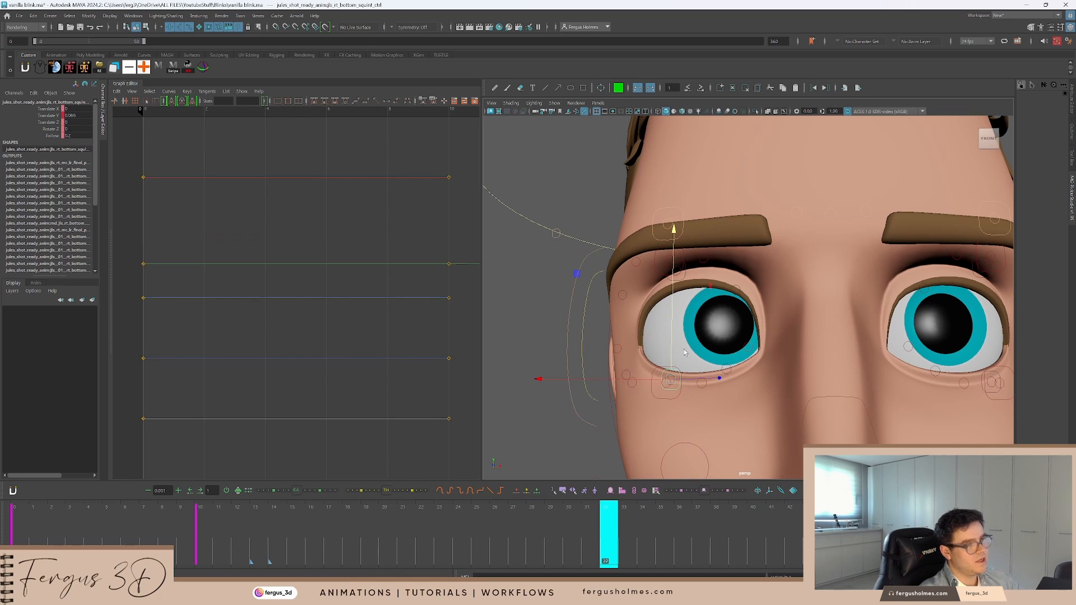
Key the right lower squint control at frames 13, 17 and 23, matching the timing of the right cheek's Translate Y curve
click(697, 419)
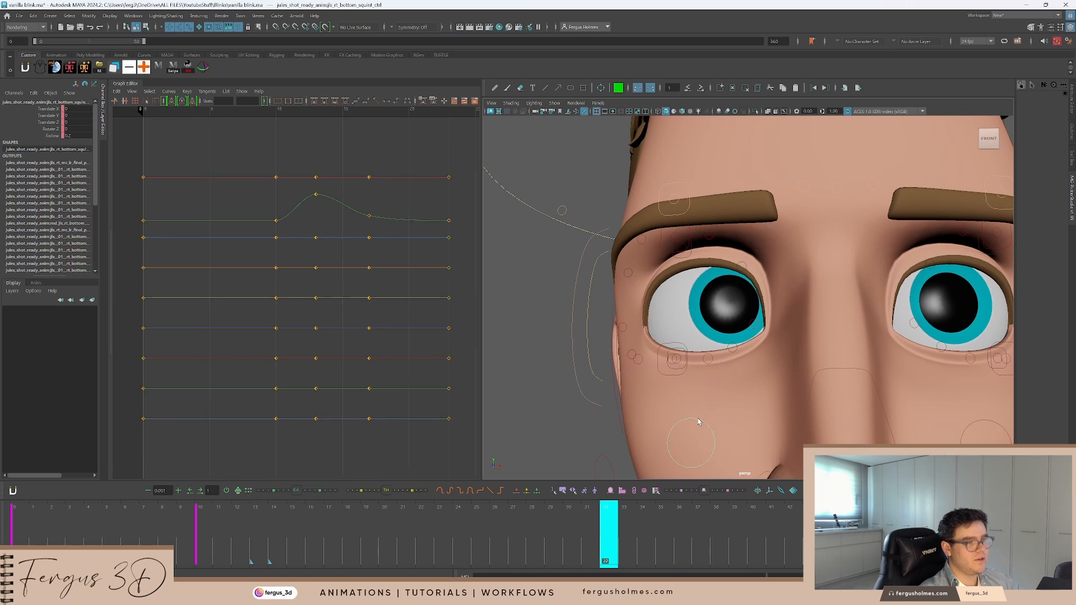
click(680, 365)
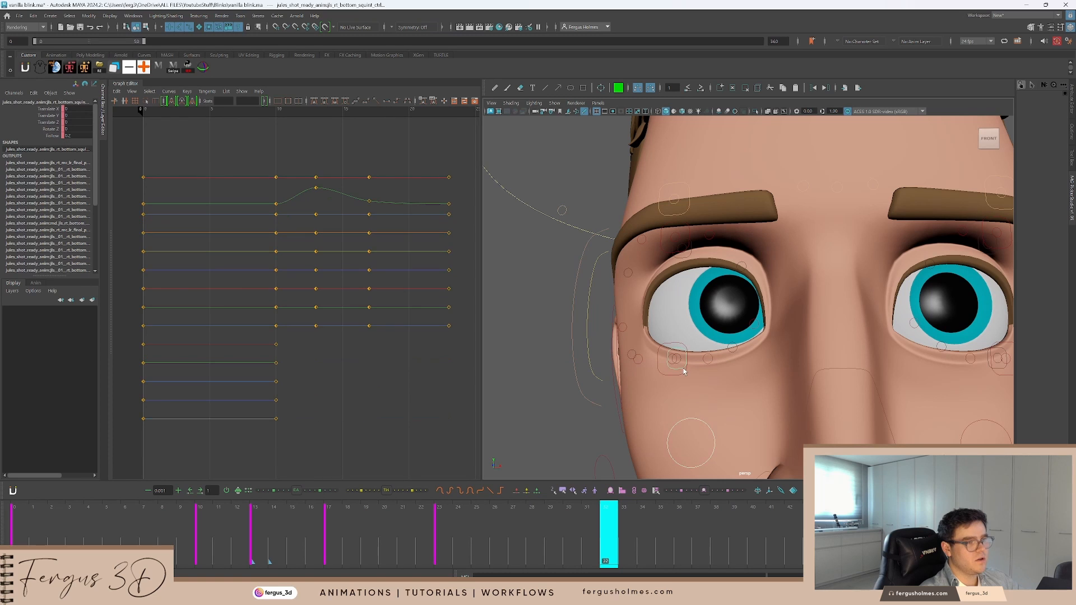
click(51, 116)
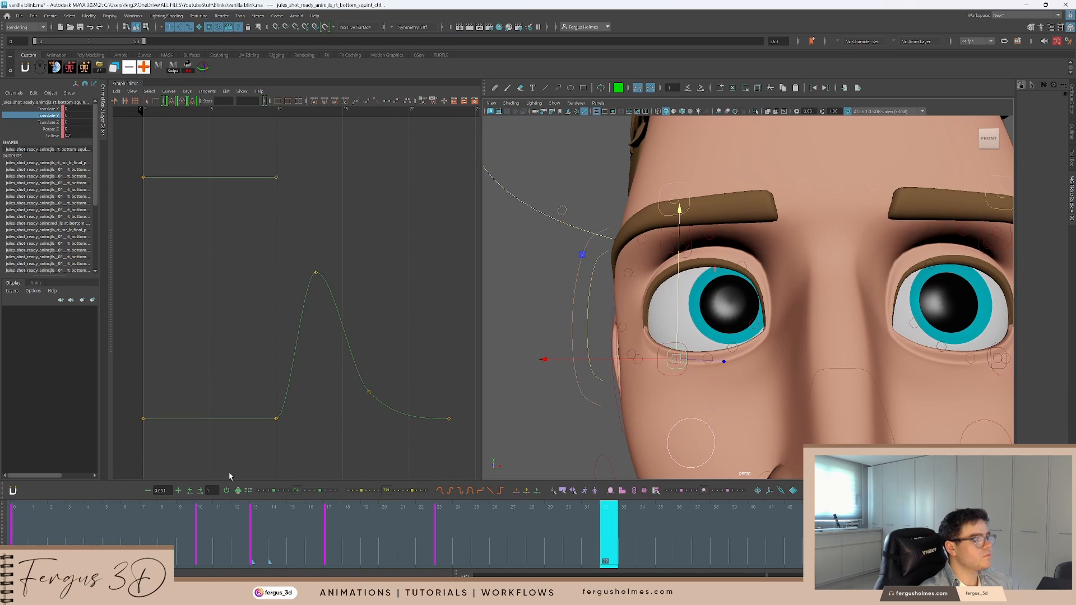
click(202, 520)
click(265, 522)
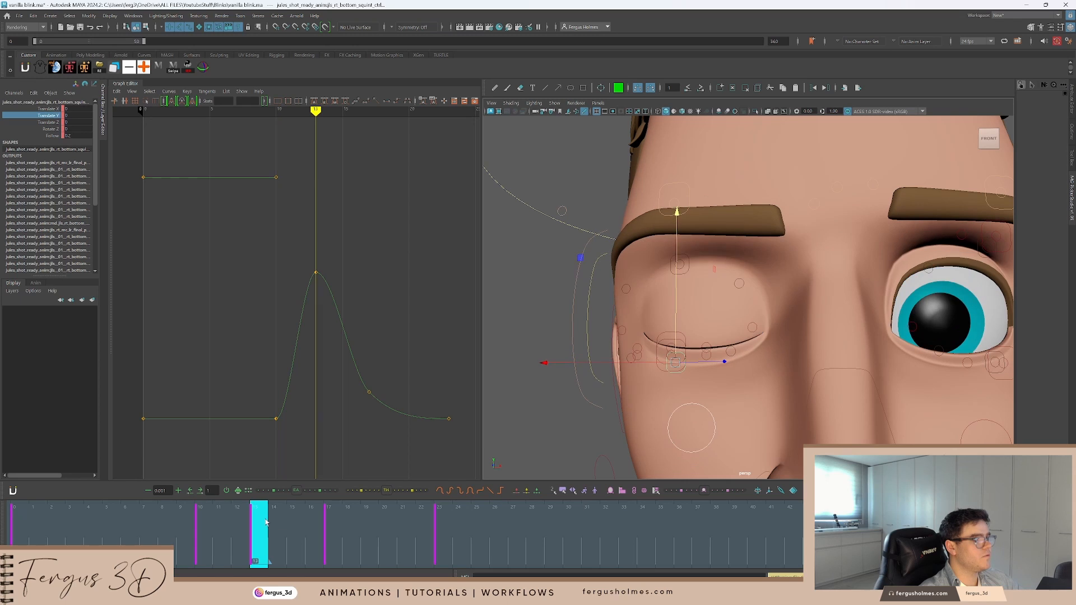
click(339, 522)
click(440, 522)
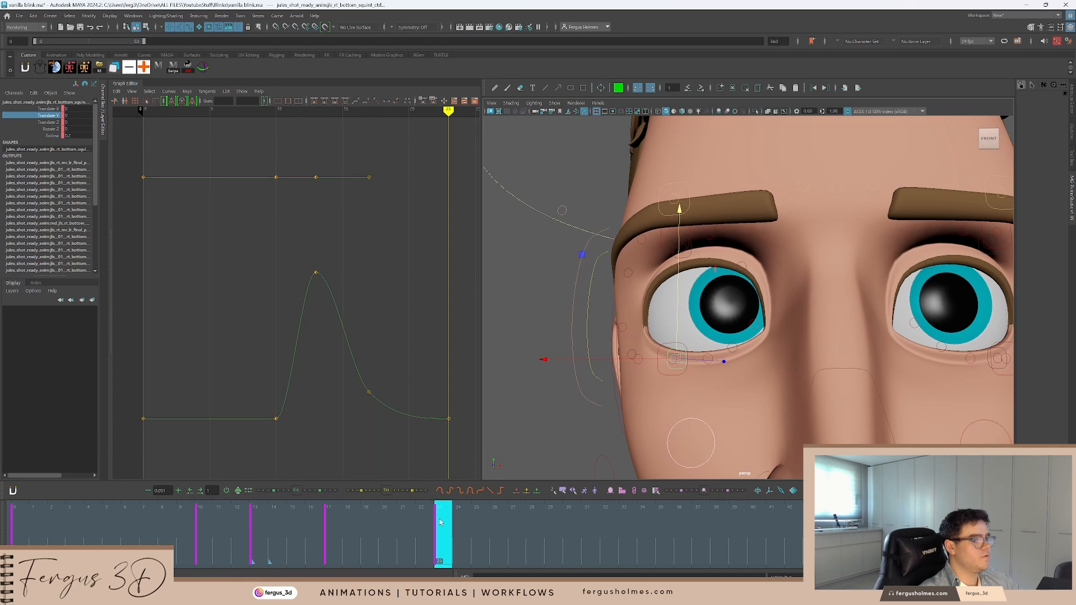
Raise the right lower squint's Translate Y key slightly at frame 13, where the eye is closed
key(comma)
key(comma)
click(316, 178)
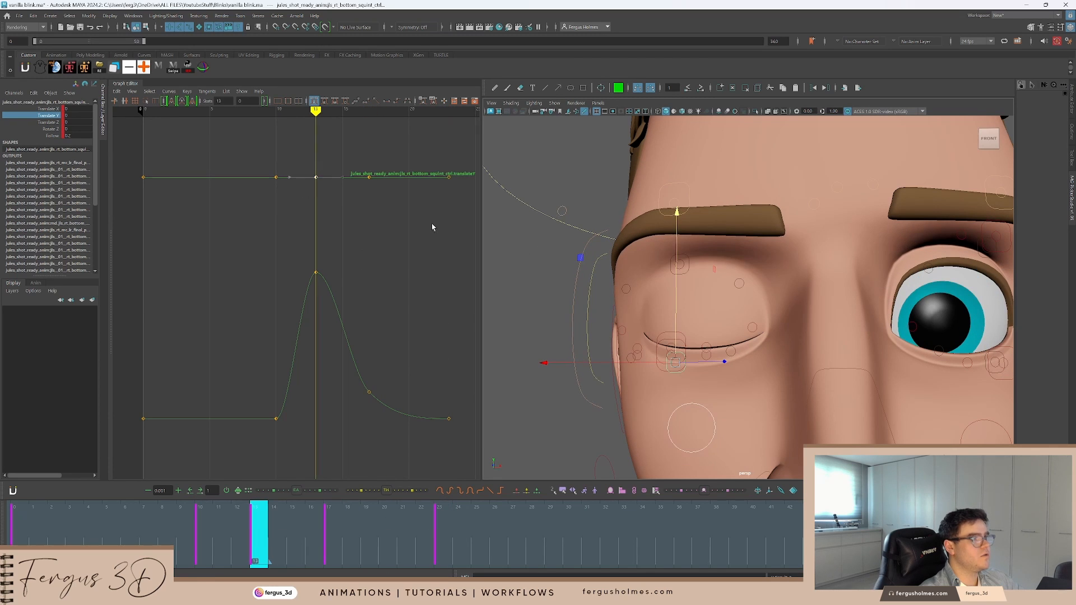
scroll(699, 326, up, 2)
alt+drag(699, 327, 694, 323)
alt+middle_drag(662, 335, 681, 322)
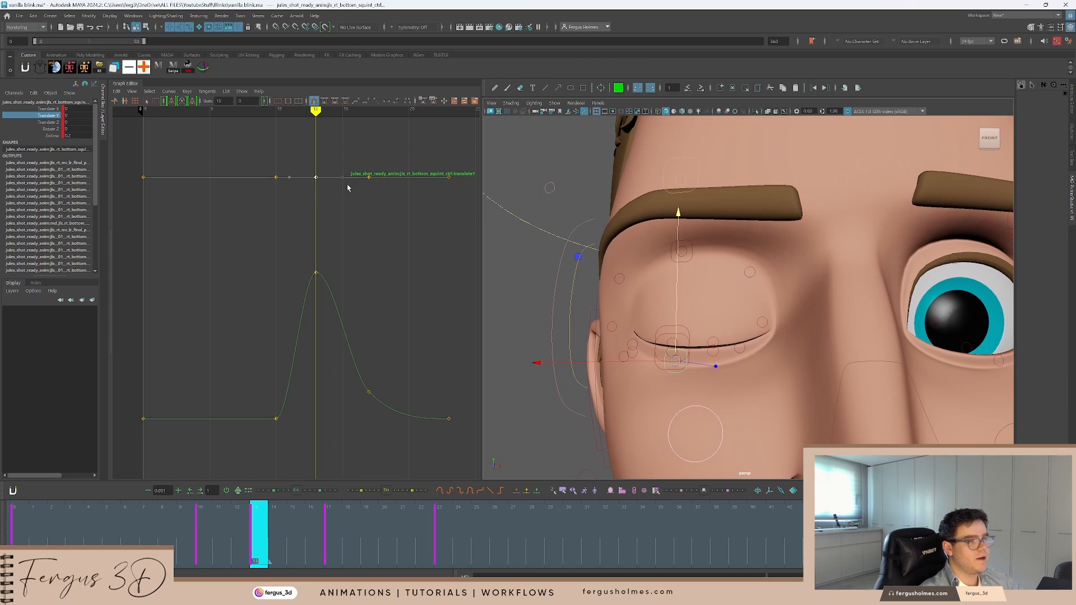
alt+middle_drag(306, 213, 336, 244)
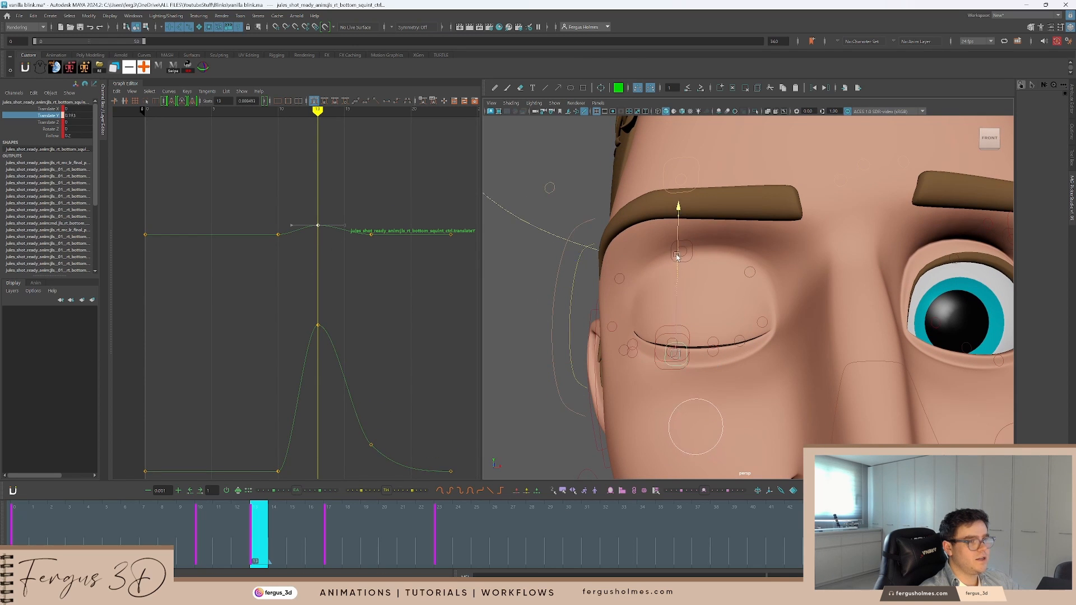
Isolate the right lower squint control, push it further up at frame 13, and compare that pose with frame 10
click(682, 376)
click(681, 368)
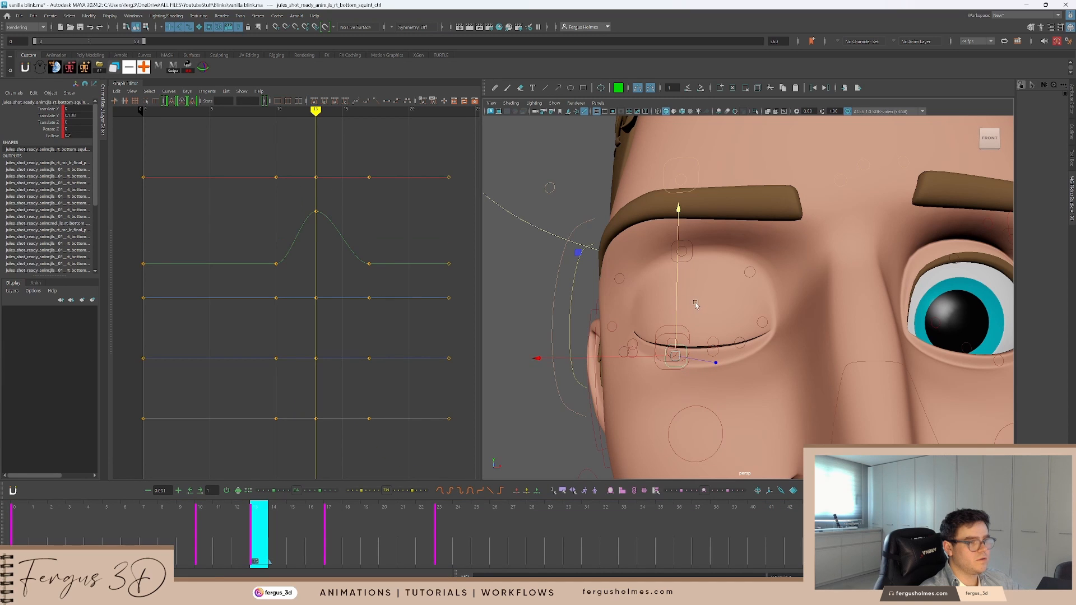
alt+drag(695, 304, 667, 301)
key(comma)
key(period)
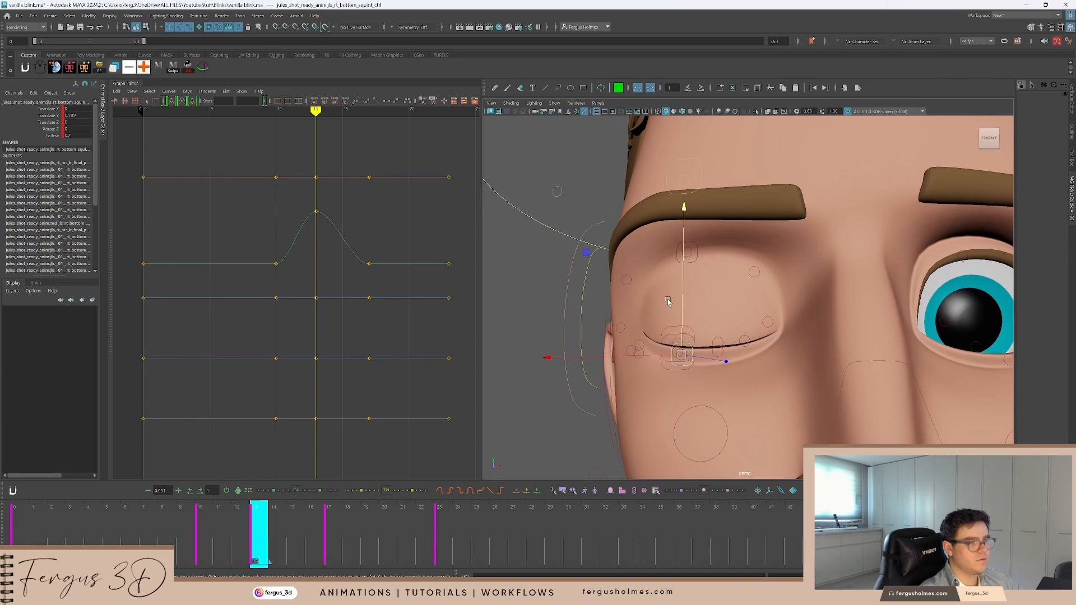
key(comma)
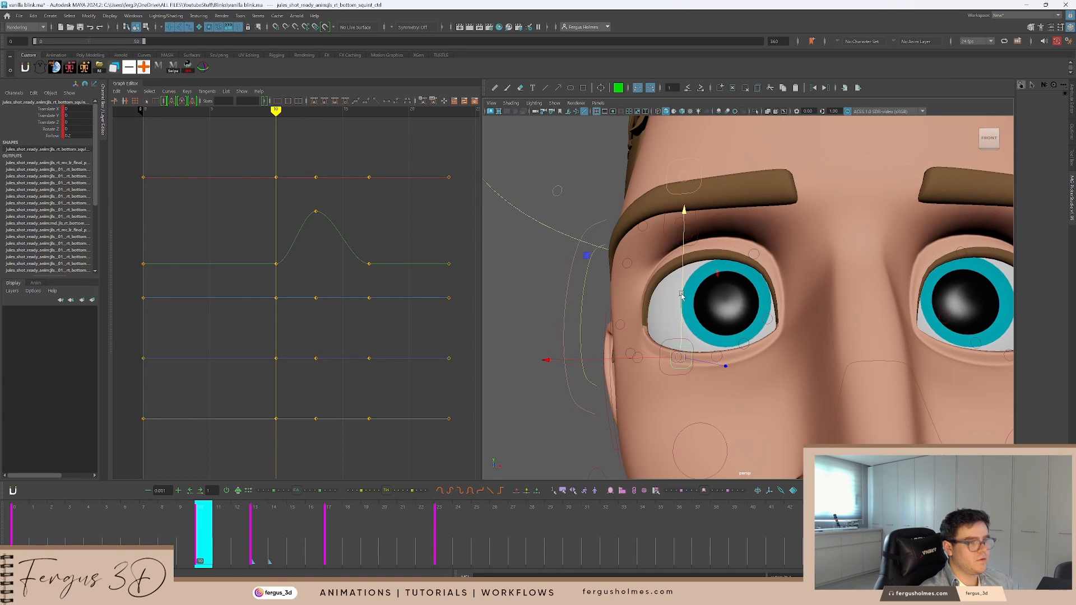
Raise the right lower squint's Translate Y key at frame 17 to 0.024 to soften the settle
key(period)
key(period)
click(382, 270)
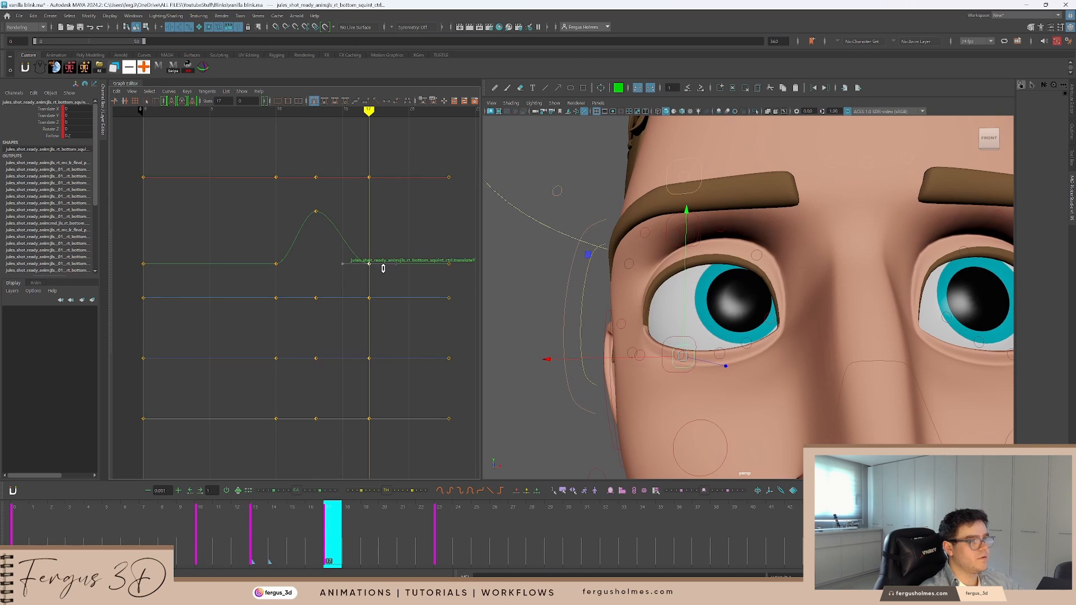
middle_drag(384, 269, 379, 263)
click(379, 371)
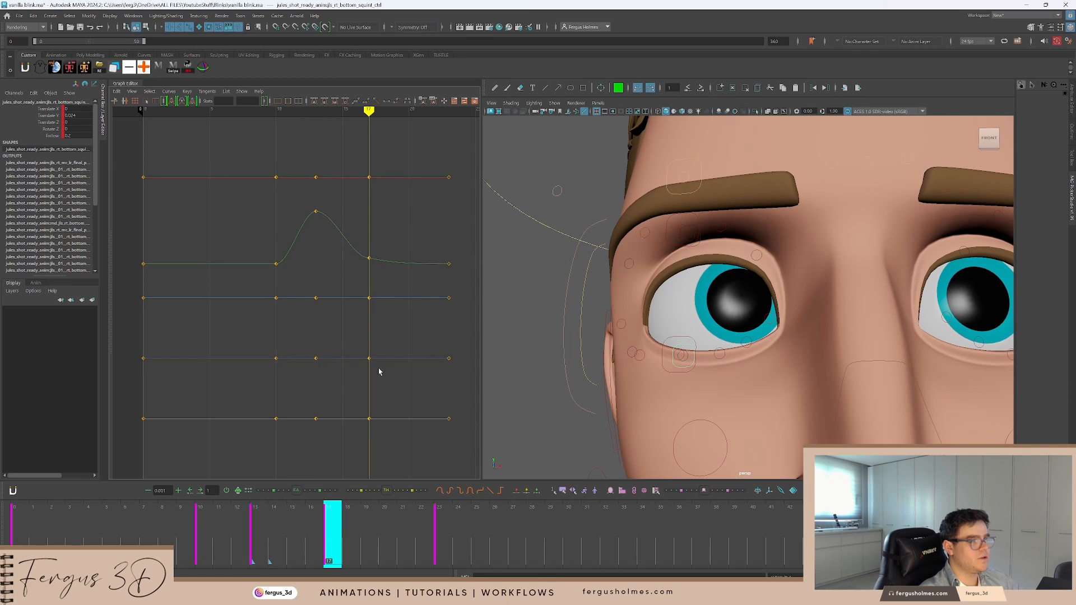
Play back the blink from frame 8 with the rig controls hidden and review the lower lid motion in a wider view
drag(294, 528, 156, 501)
key(alt+v)
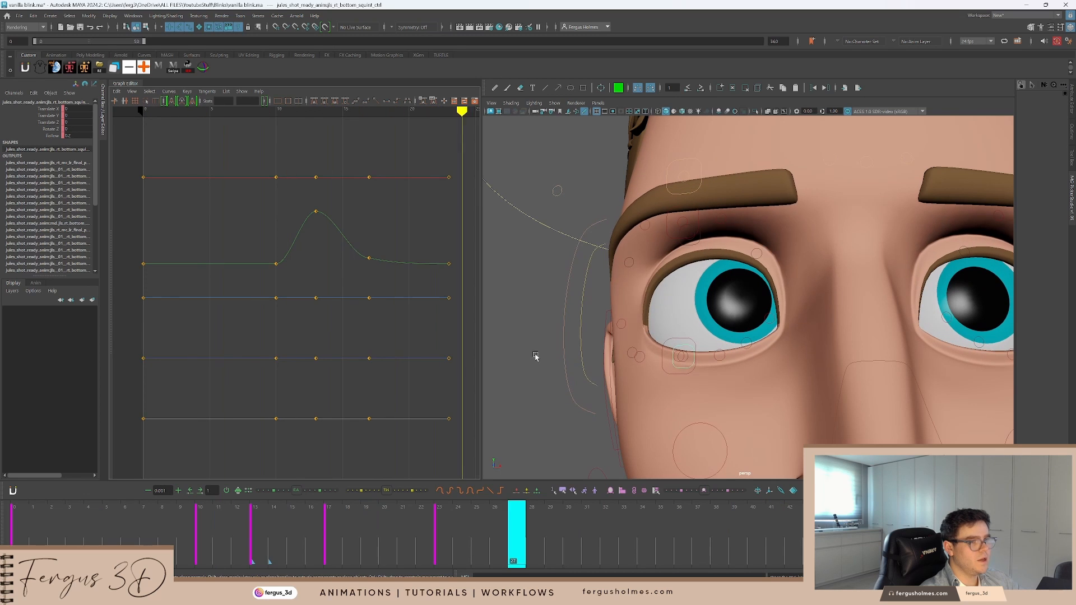
scroll(638, 332, down, 3)
key(alt+1)
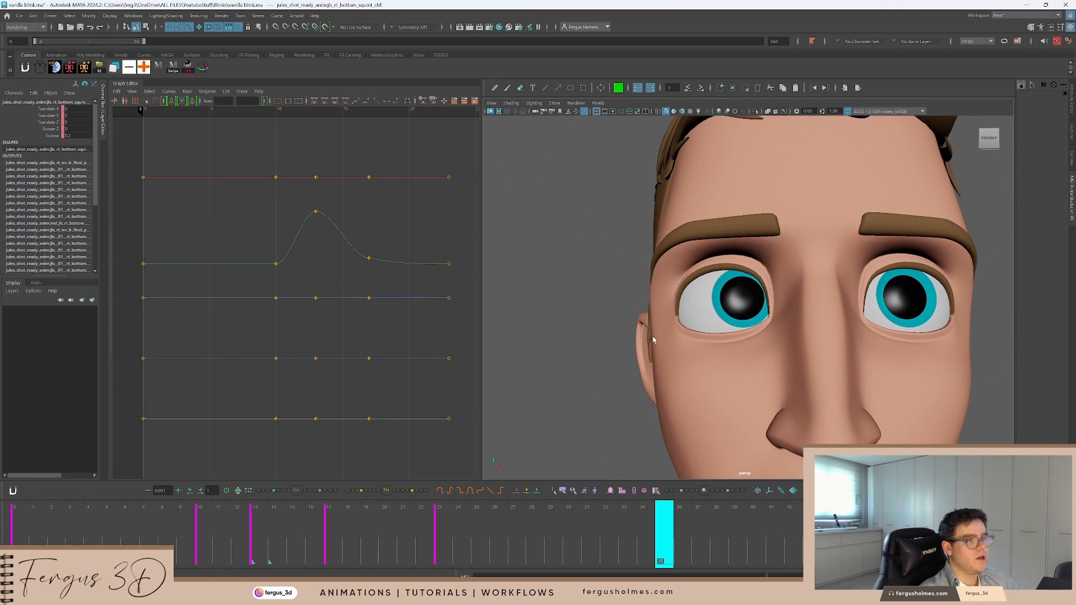
key(alt+1)
Select the right upper and lower squint controls and shift all their Translate Y keys one frame later
scroll(699, 266, up, 3)
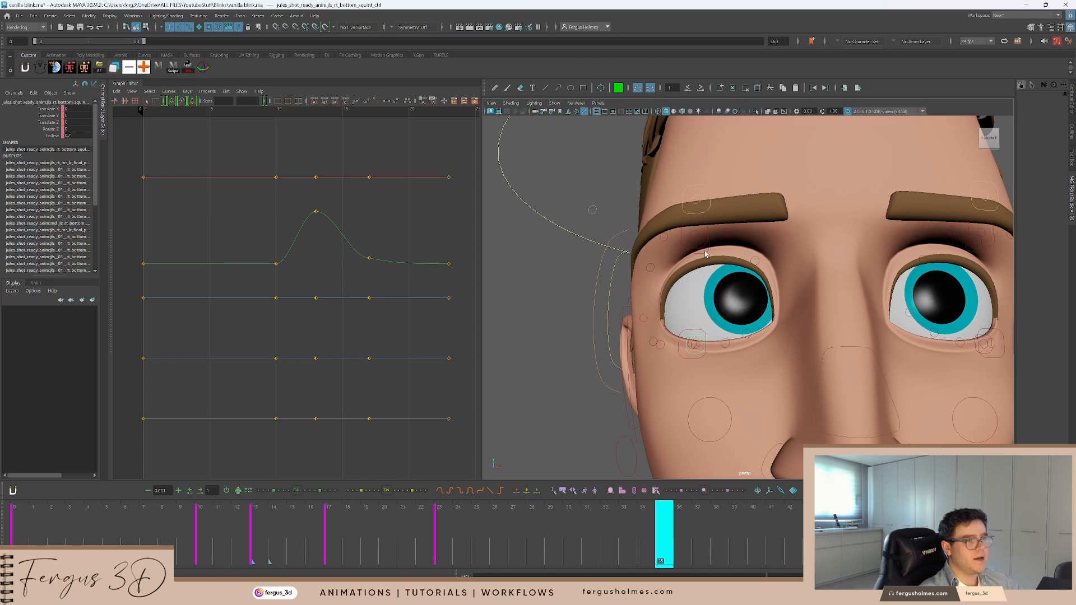
click(700, 245)
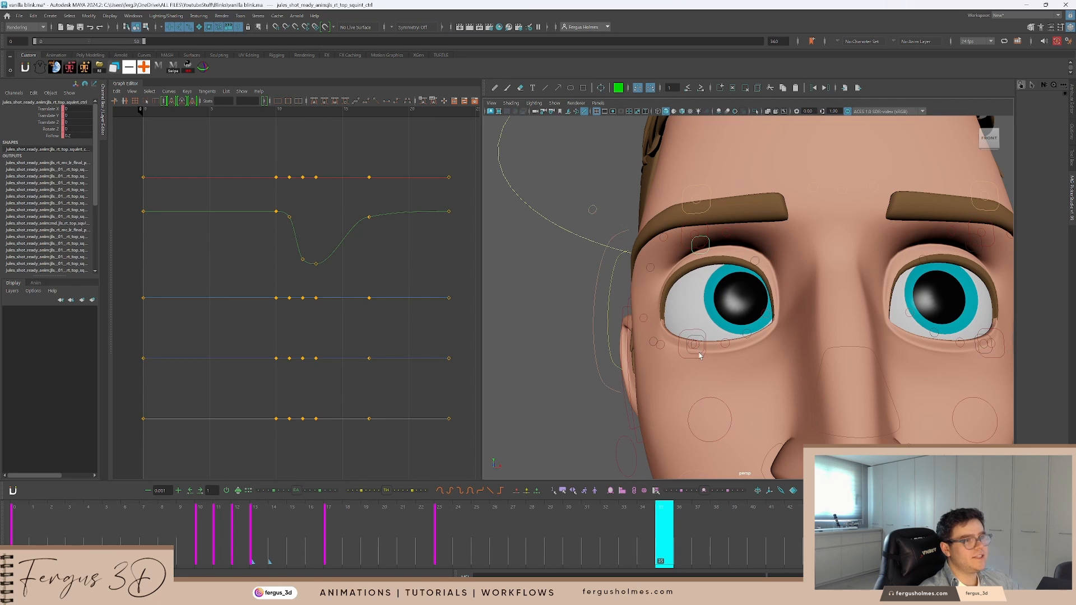
shift+click(699, 354)
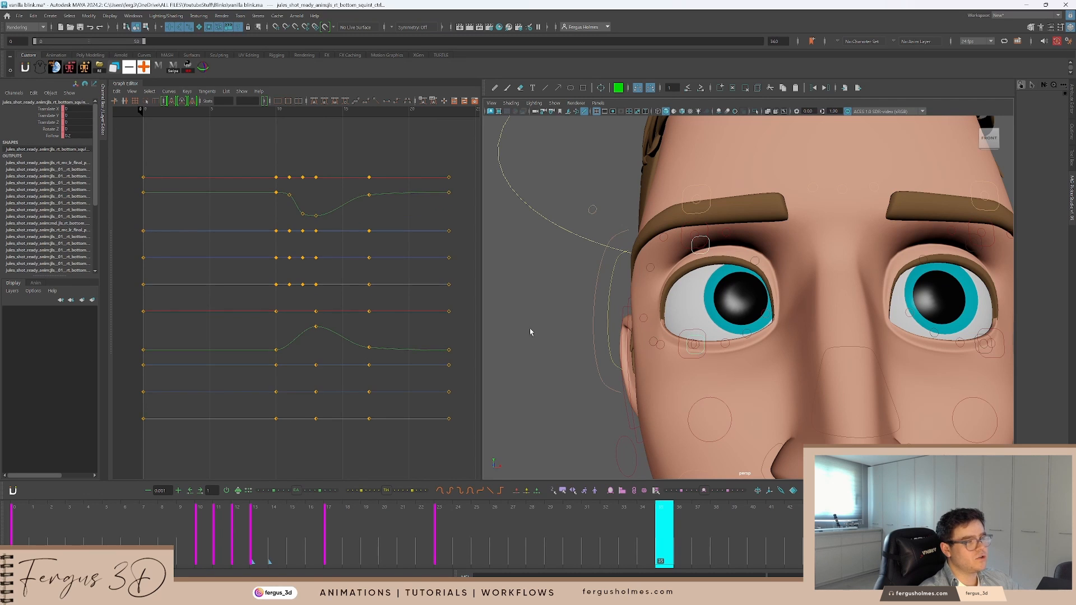
click(54, 116)
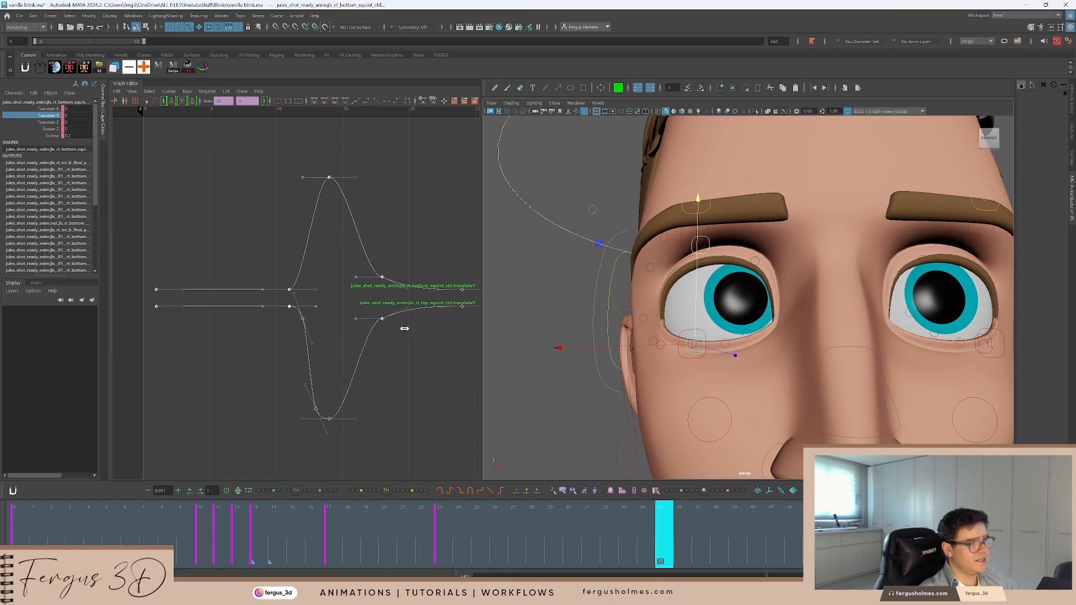
click(404, 348)
Play back the blink from frame 0 and scrub around frames 12 to 14 to check the squint timing
drag(87, 532, 17, 531)
scroll(710, 337, down, 2)
scroll(710, 336, up, 1)
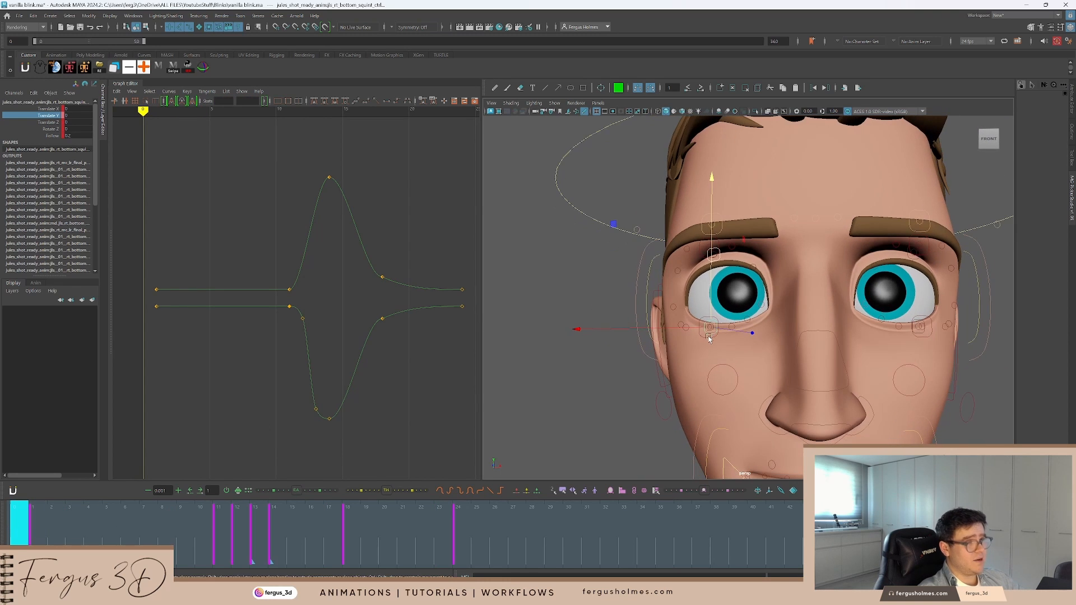
key(alt+v)
key(alt+v)
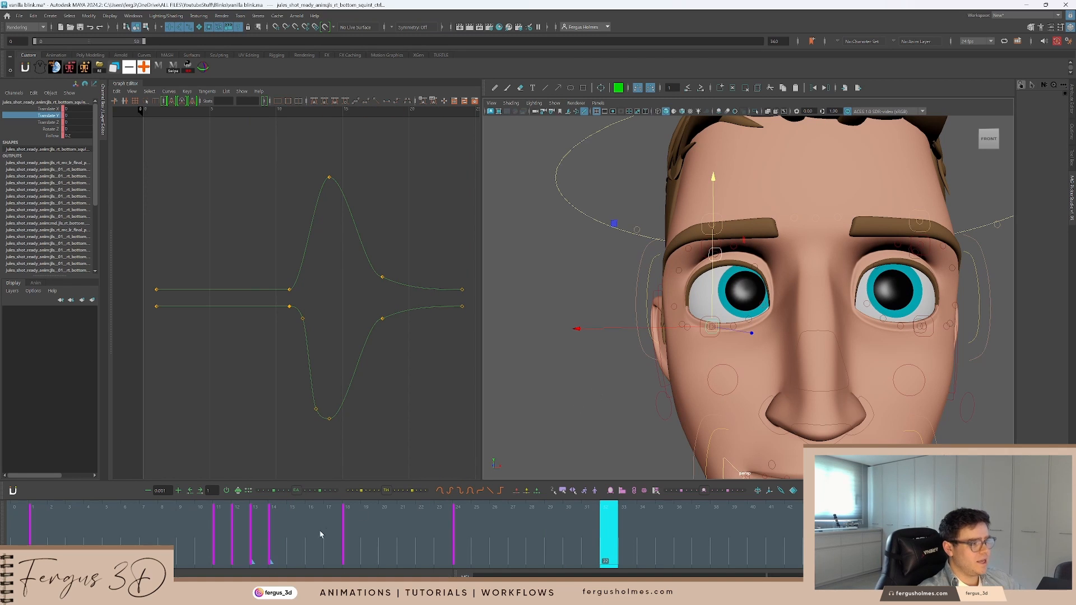
click(266, 547)
drag(266, 548, 240, 546)
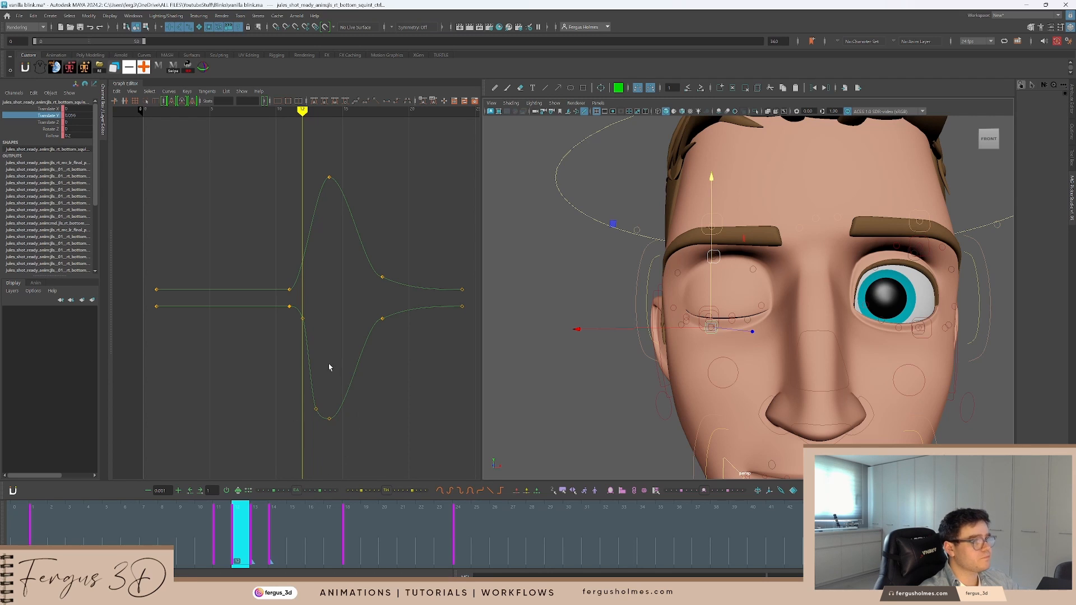
Move all Translate Y keys of both right squint controls one frame earlier
drag(219, 321, 226, 339)
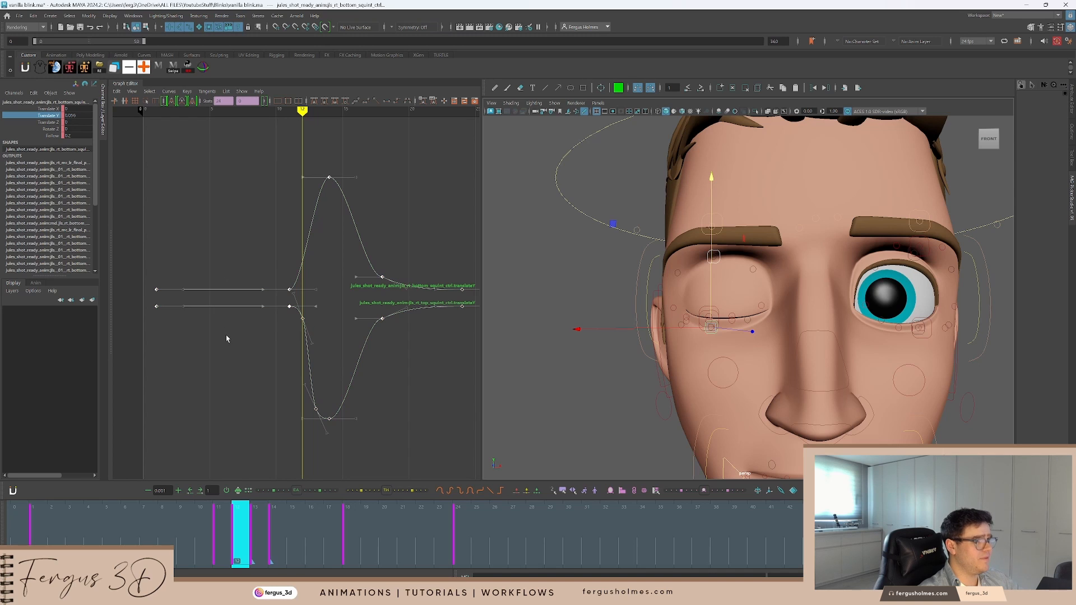
shift+middle_drag(217, 335, 216, 334)
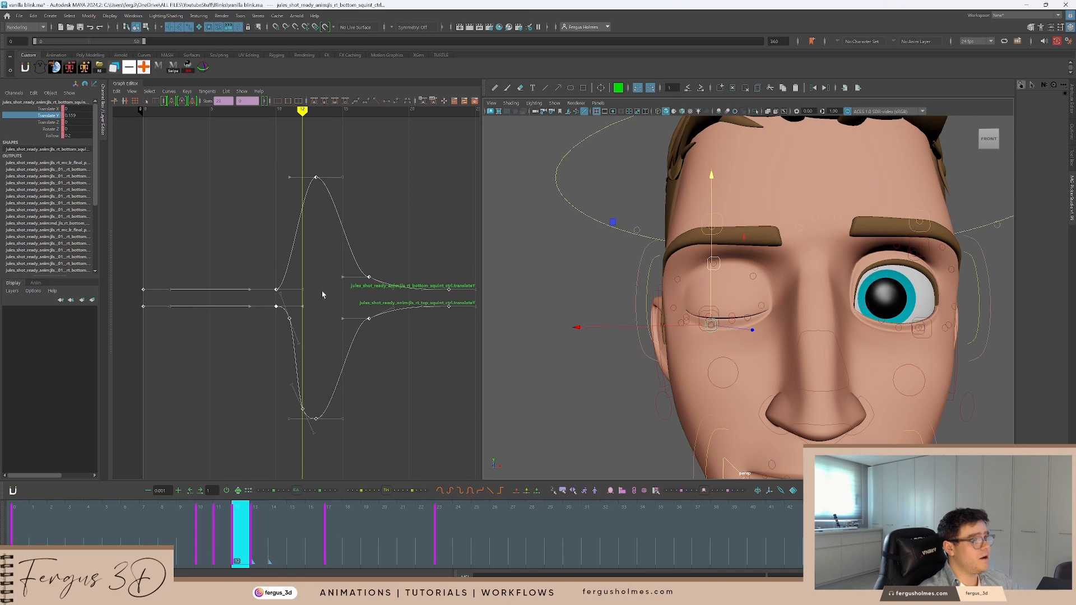
click(329, 299)
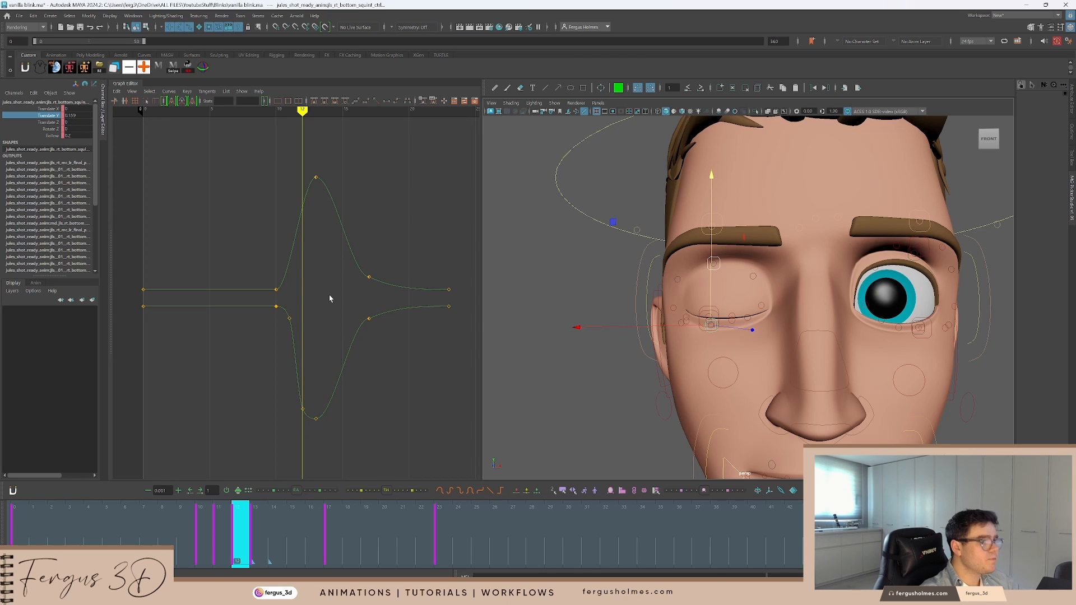
scroll(329, 300, up, 4)
alt+middle_drag(327, 298, 320, 241)
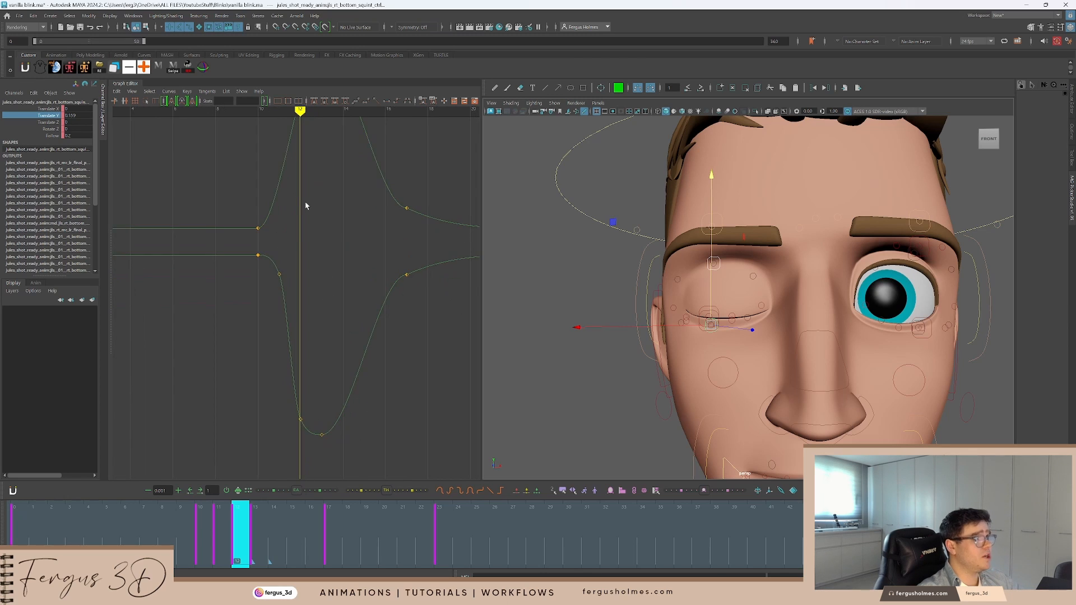
Select the right upper squint control and raise its Translate Y key at frame 11 slightly
alt+shift+right_drag(306, 205, 304, 229)
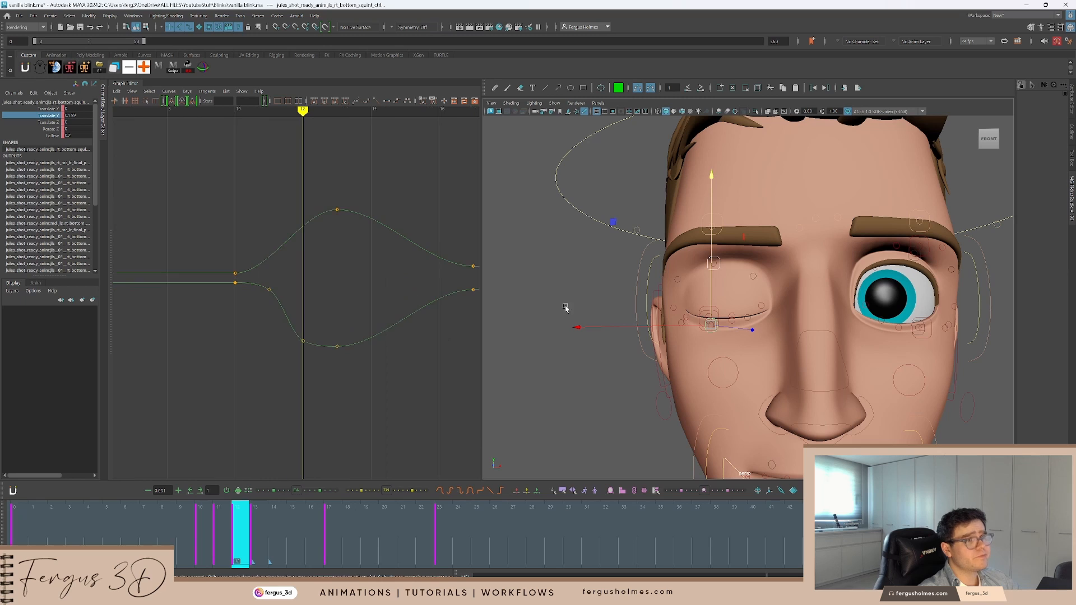
click(721, 269)
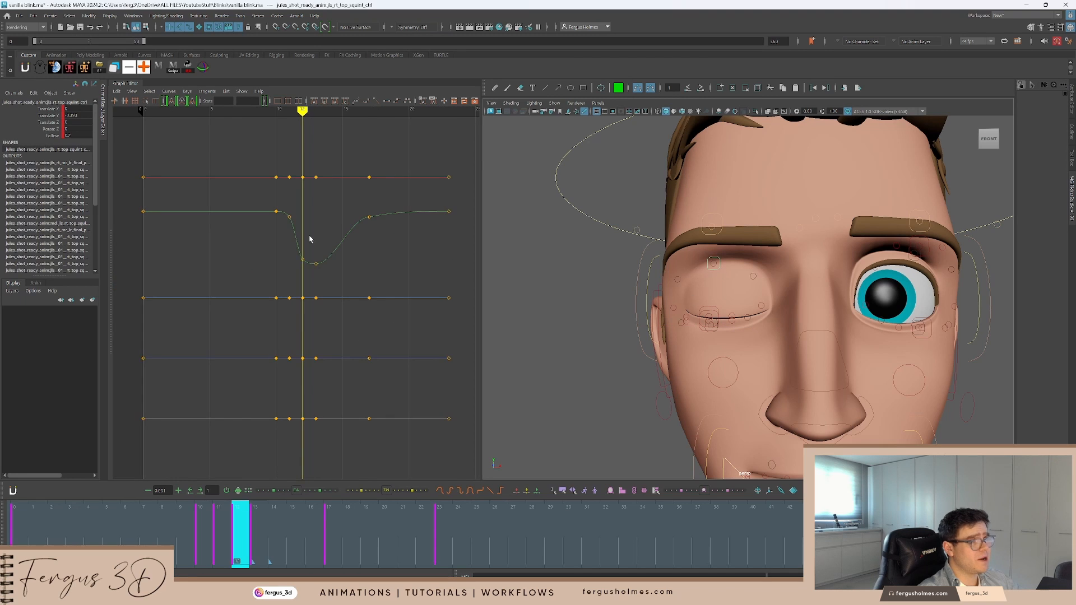
scroll(311, 225, up, 4)
alt+middle_drag(312, 216, 286, 344)
alt+shift+right_drag(312, 269, 308, 294)
scroll(308, 297, up, 4)
alt+middle_drag(313, 309, 327, 361)
alt+shift+right_drag(325, 320, 322, 342)
key(comma)
alt+middle_drag(270, 258, 303, 264)
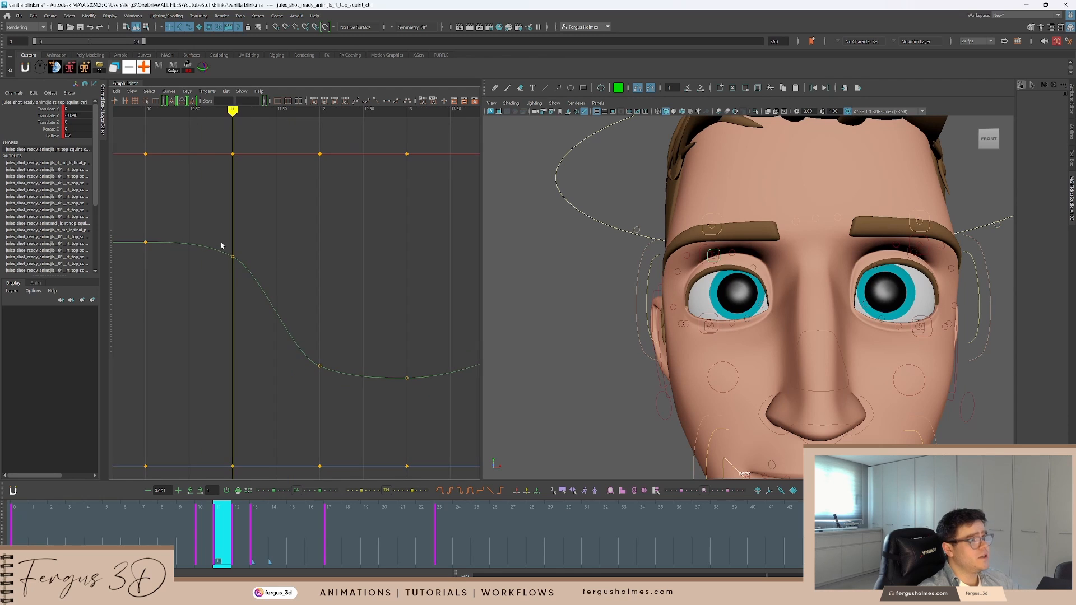
drag(221, 243, 265, 269)
shift+middle_drag(267, 265, 268, 258)
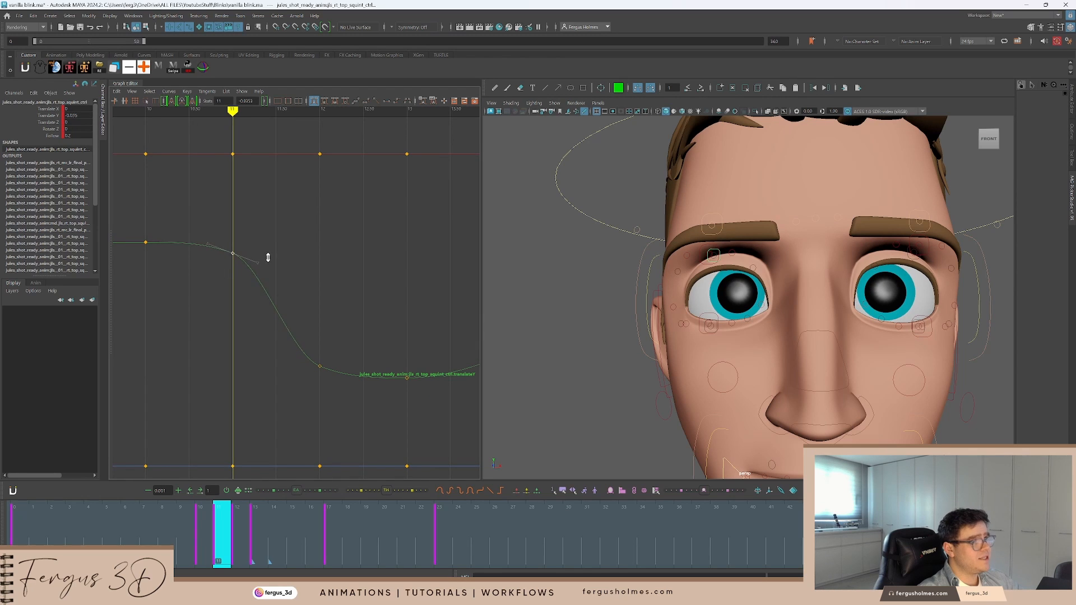
click(360, 281)
Raise the right upper squint's Translate Y key at frame 12 to soften the closing movement
alt+middle_drag(363, 284, 343, 259)
key(period)
drag(286, 335, 326, 347)
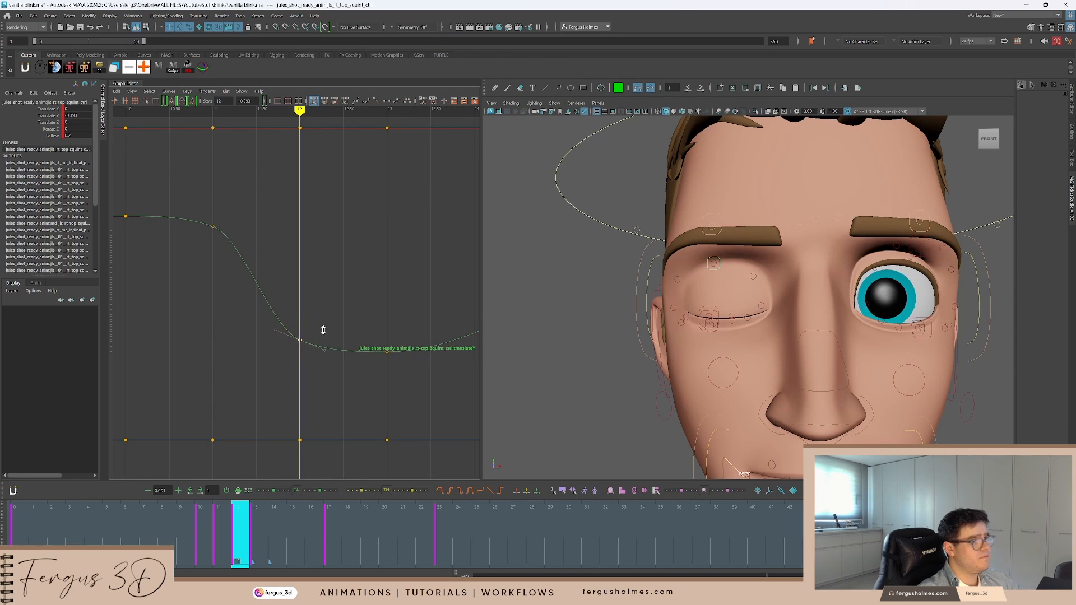
shift+middle_drag(323, 331, 325, 320)
click(333, 318)
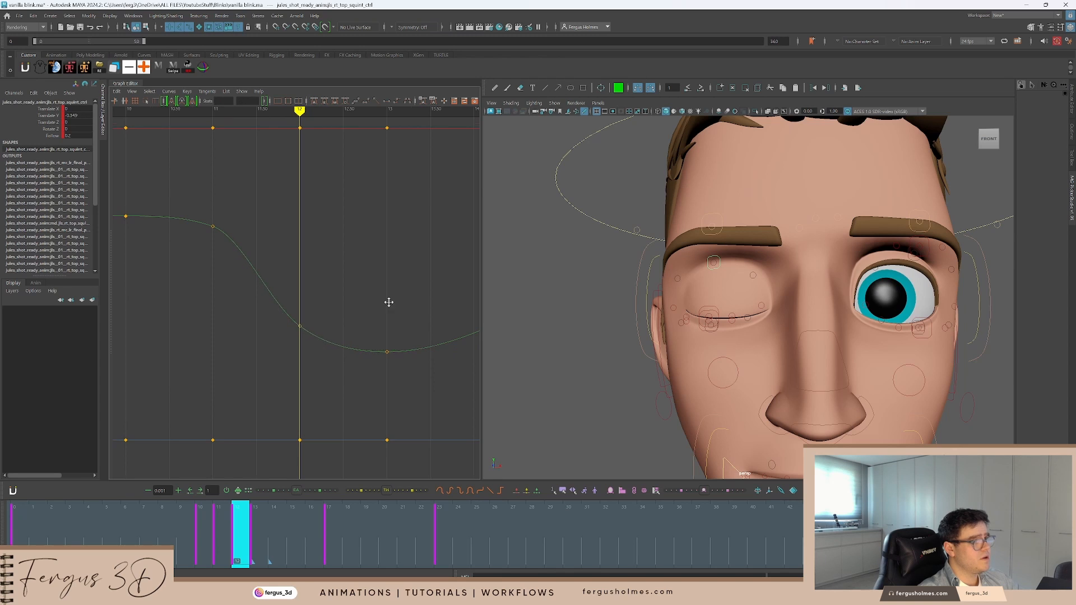
Move the upper squint's lowest Translate Y key from frame 13 to 14 and lower the frame 12 key slightly
alt+middle_drag(389, 303, 313, 290)
key(period)
drag(298, 316, 329, 360)
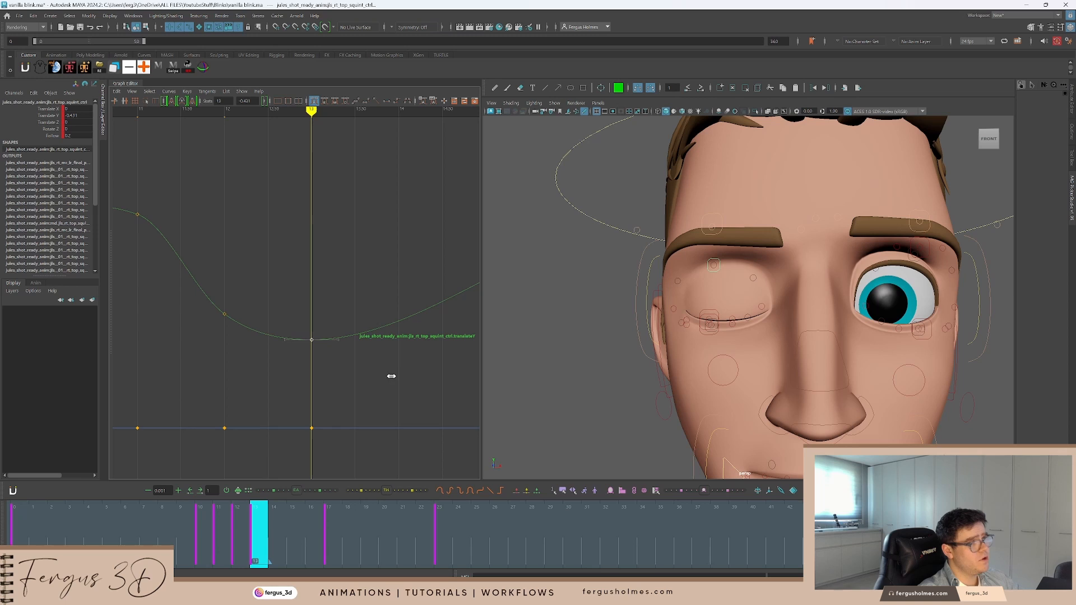
click(415, 372)
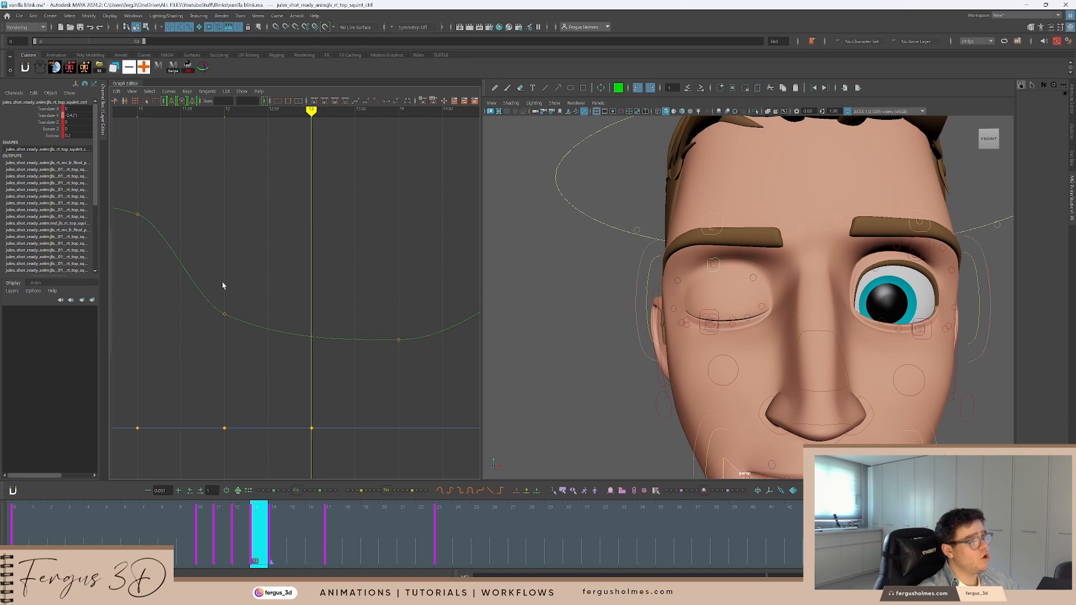
key(comma)
drag(238, 301, 213, 328)
shift+middle_drag(261, 305, 259, 307)
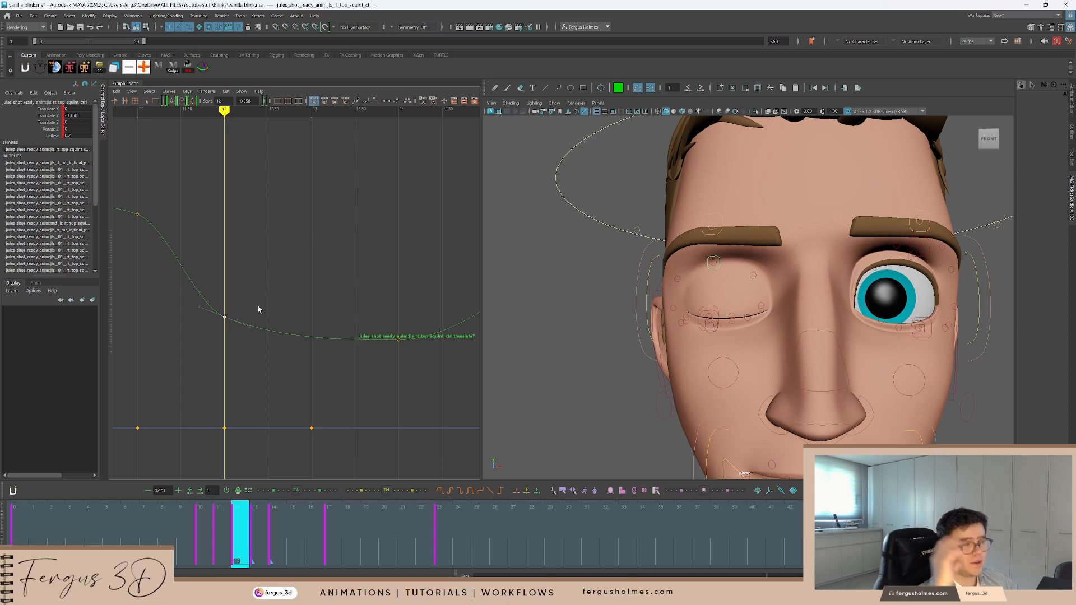
Raise the right upper squint's Translate Y key at frame 17 slightly as the eye reopens
key(period)
alt+middle_drag(422, 289, 254, 286)
key(period)
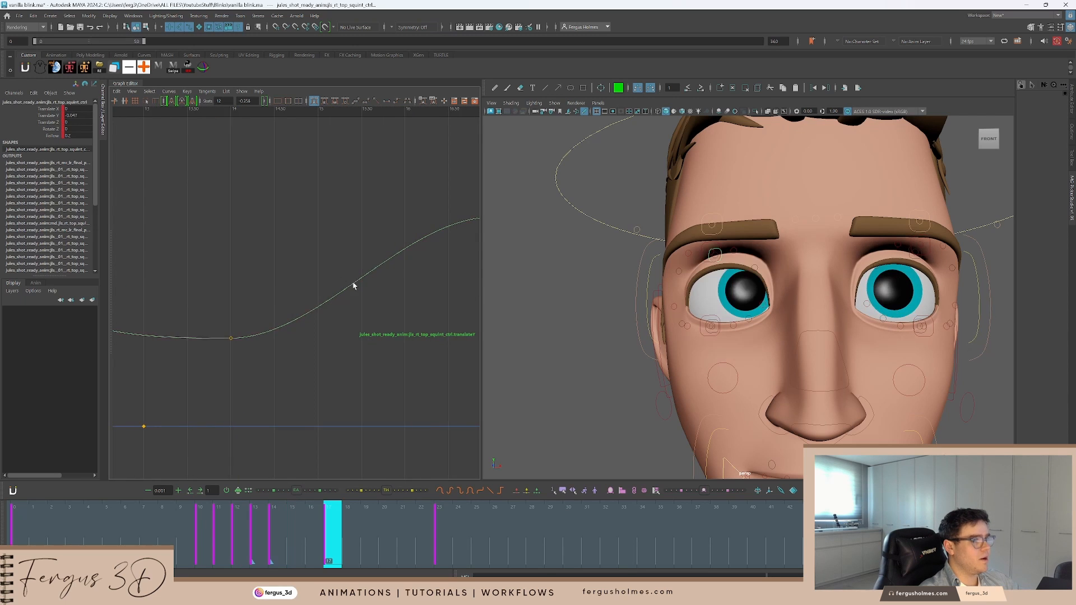
scroll(358, 285, down, 3)
alt+middle_drag(373, 281, 325, 273)
scroll(306, 280, up, 1)
scroll(297, 297, up, 5)
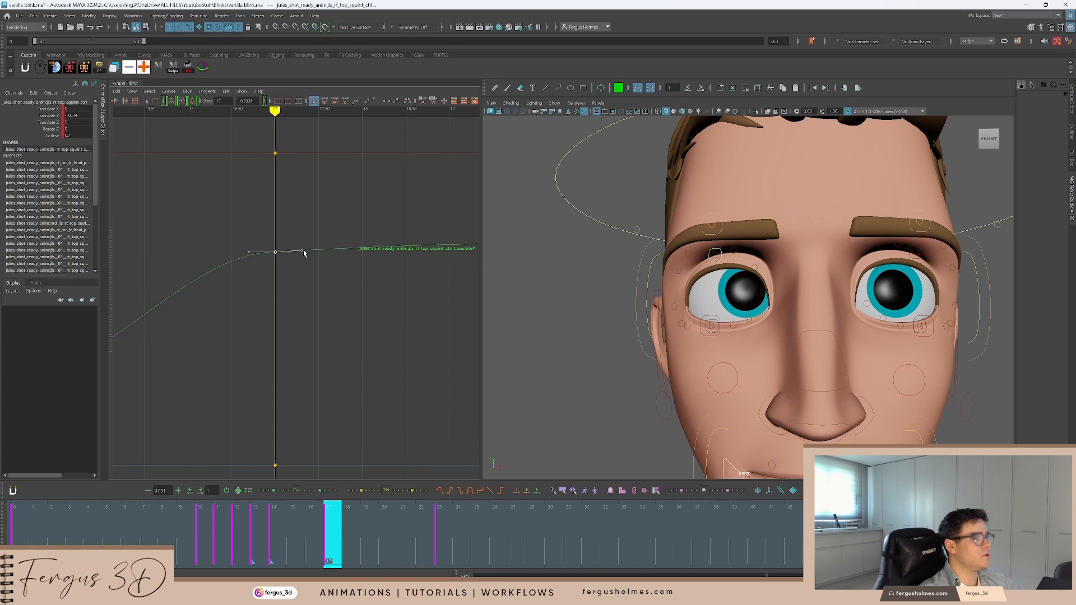
click(301, 268)
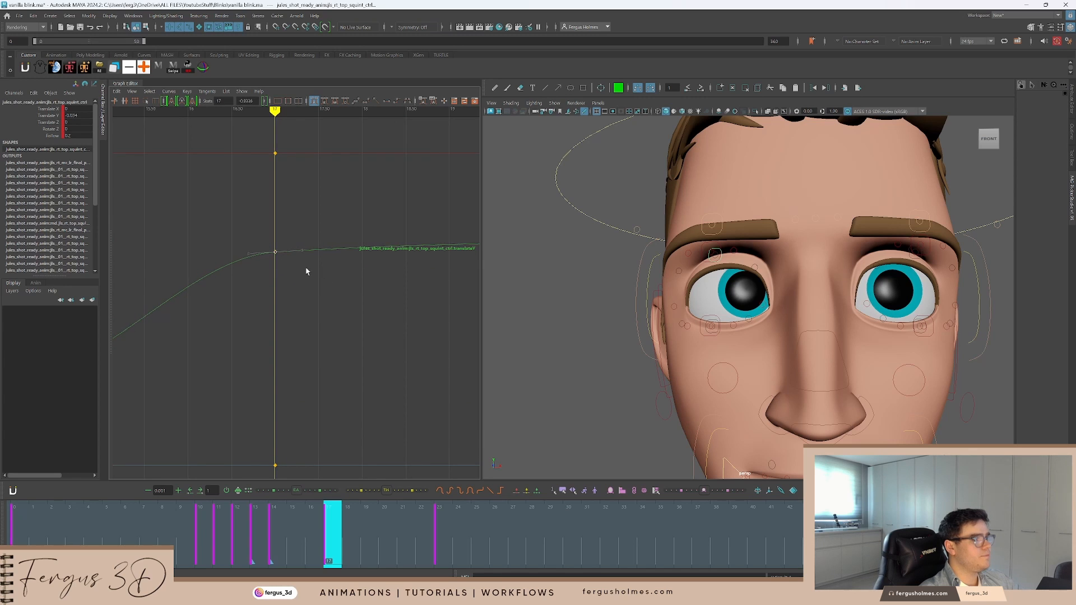
Play back the blink repeatedly from frame 9 and scrub through frames 16 to 20 to check the revised upper squint
scroll(296, 278, down, 3)
scroll(297, 278, down, 2)
alt+middle_drag(321, 265, 355, 266)
scroll(297, 294, up, 2)
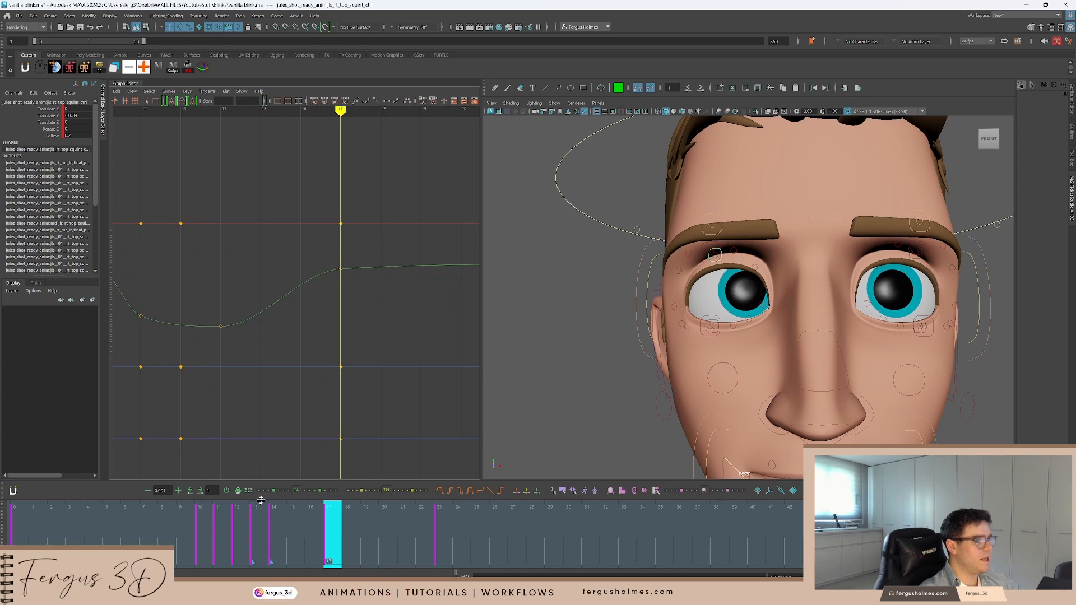
drag(292, 524, 157, 514)
key(alt+v)
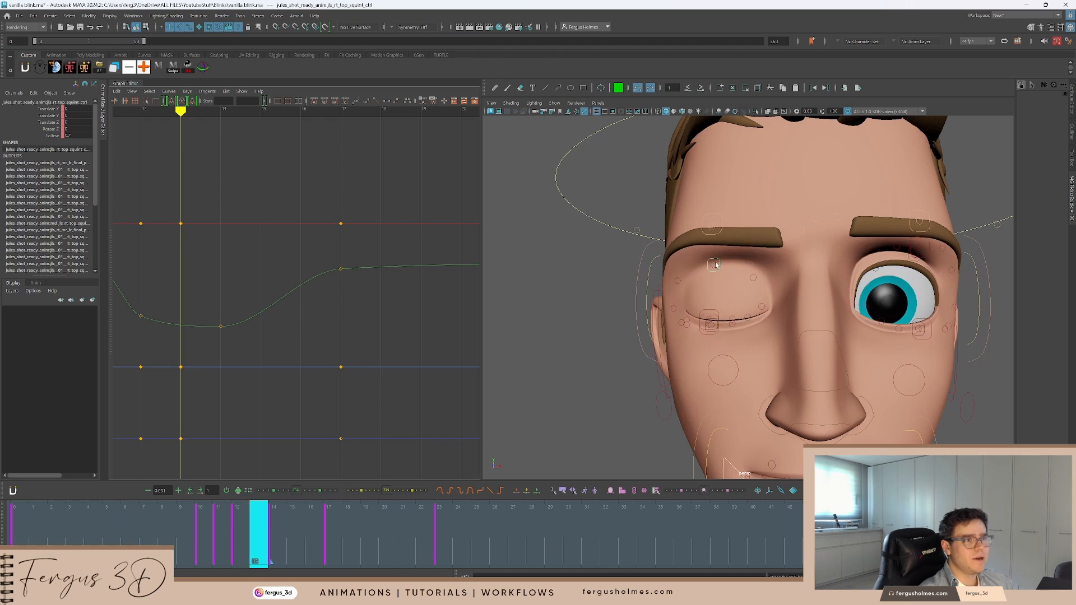
key(alt+v)
click(311, 528)
drag(330, 528, 381, 528)
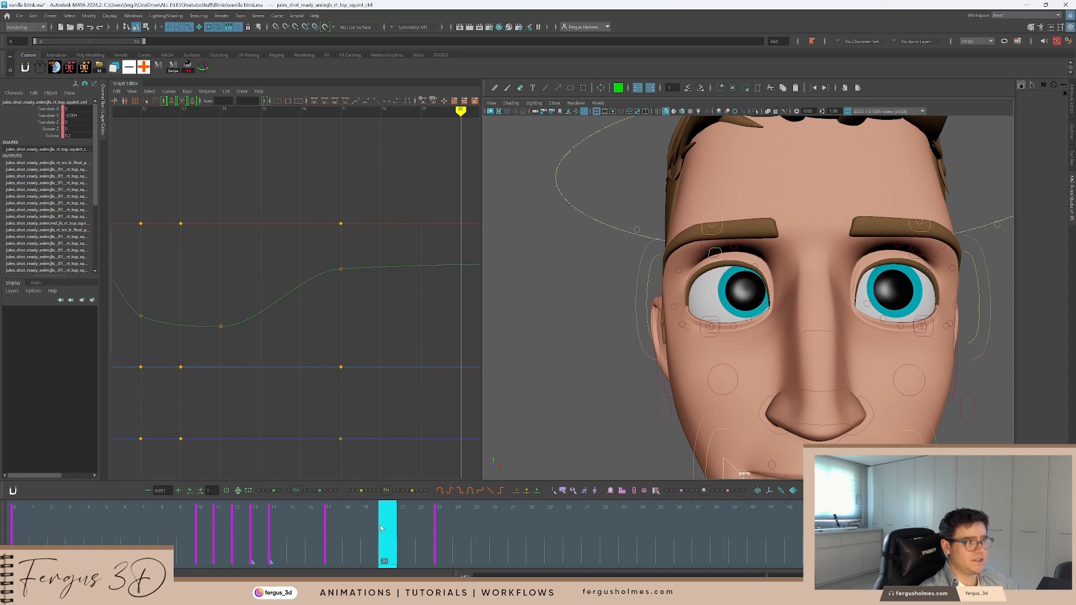
click(180, 528)
key(alt+v)
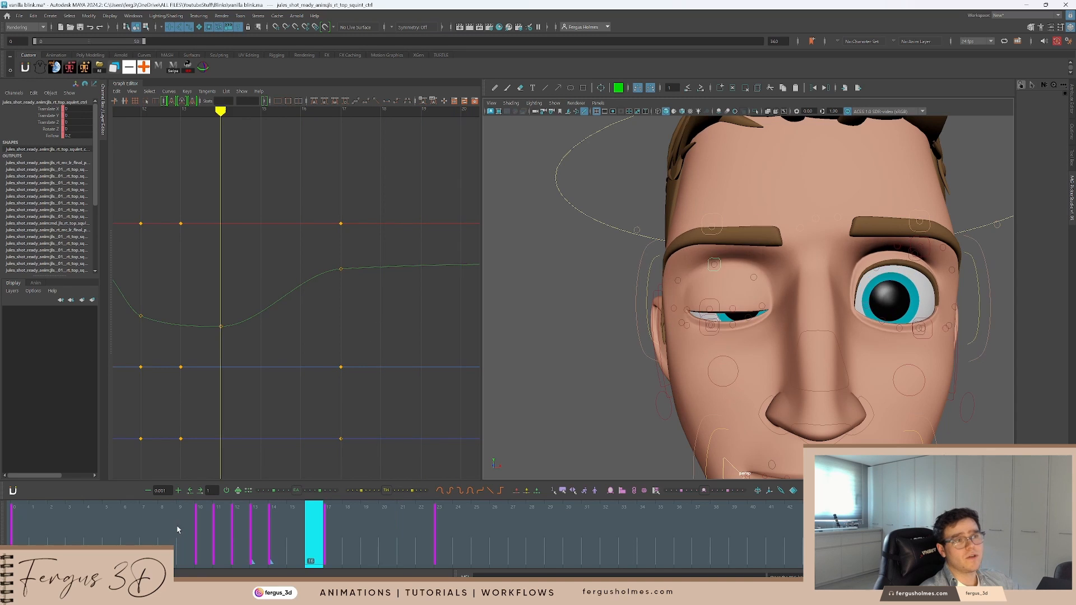
click(184, 531)
key(alt+v)
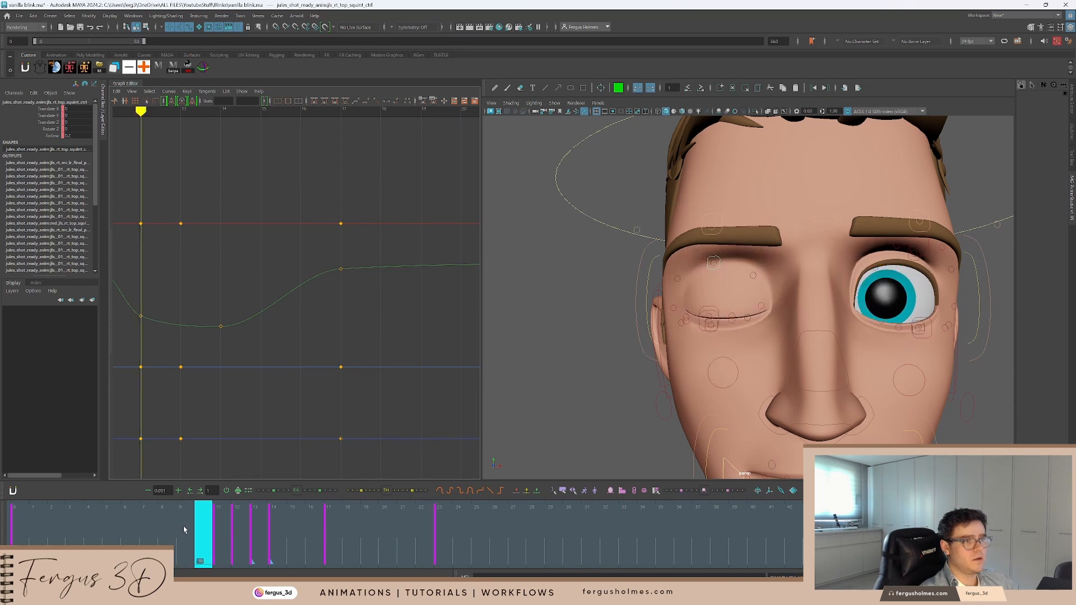
key(alt+v)
key(alt+1)
Select the right inner brow local control and shift all its Translate X and Translate Y keys one frame later
alt+drag(608, 315, 737, 302)
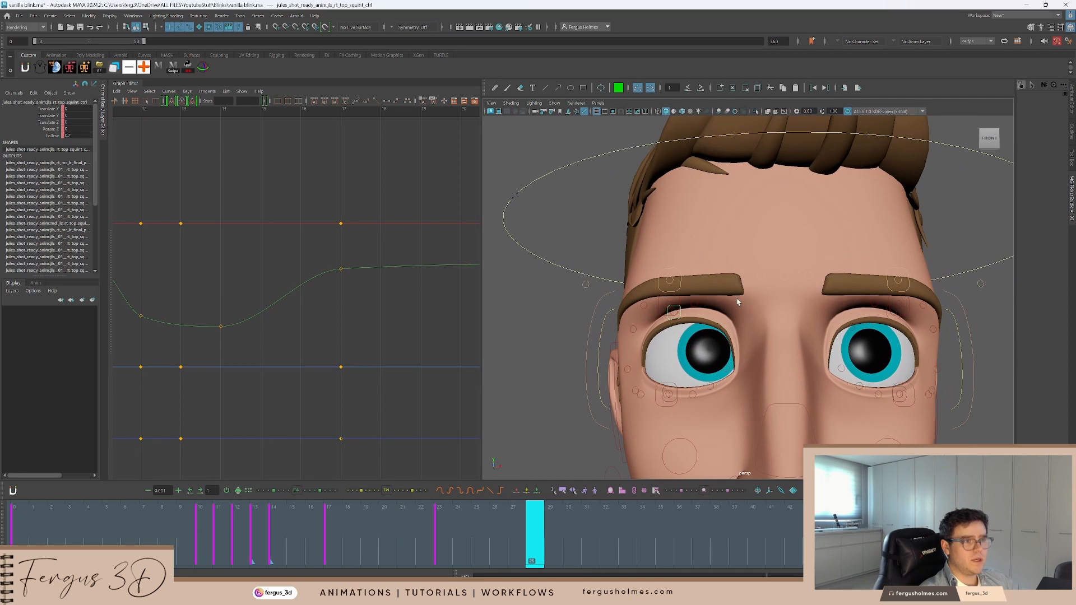
click(700, 284)
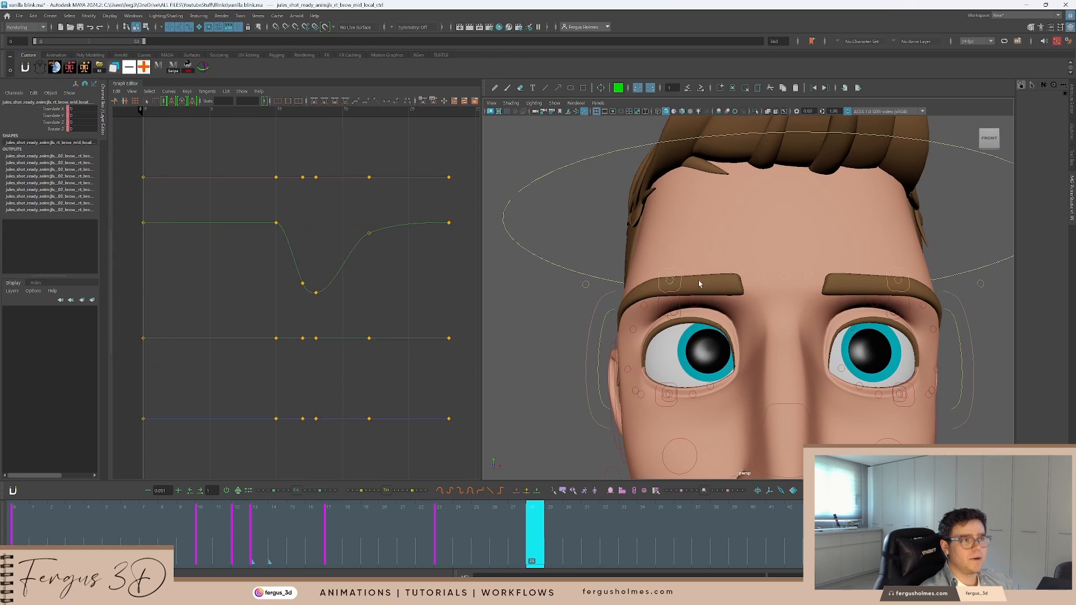
alt+drag(744, 287, 739, 298)
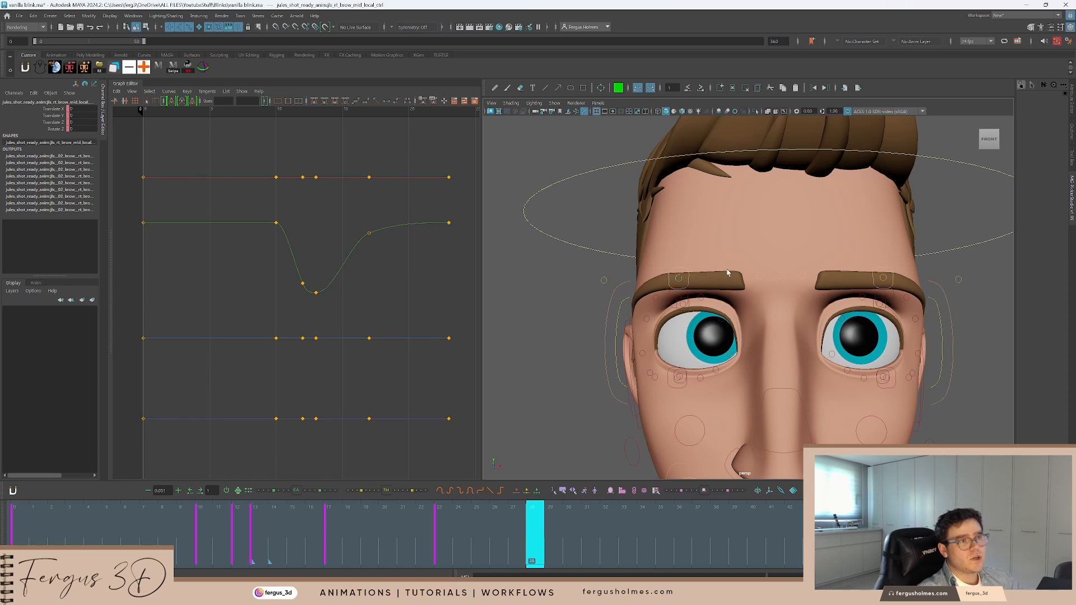
key(alt+2)
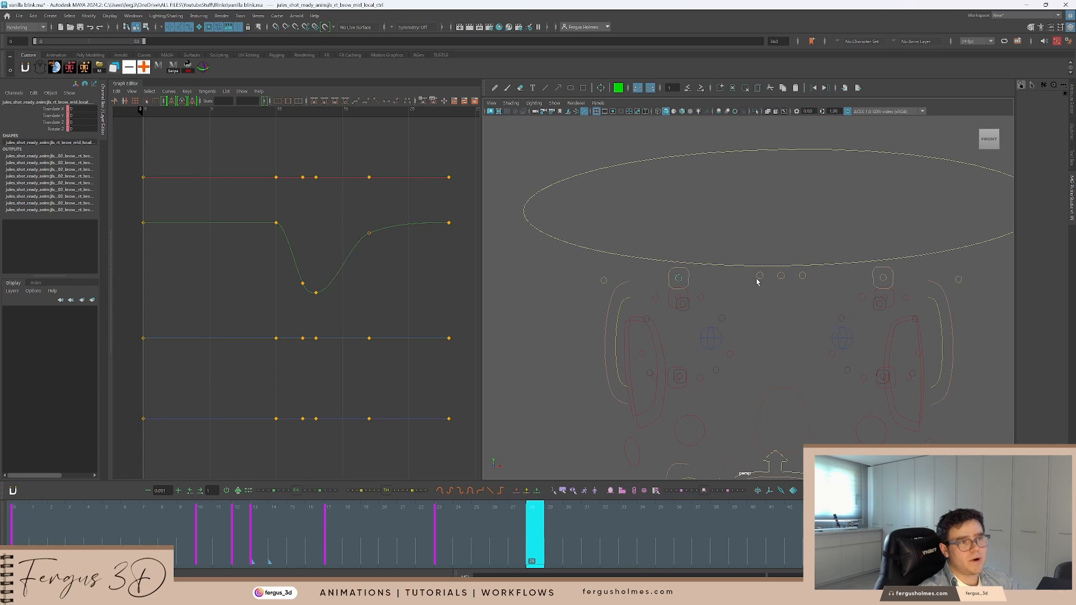
click(758, 279)
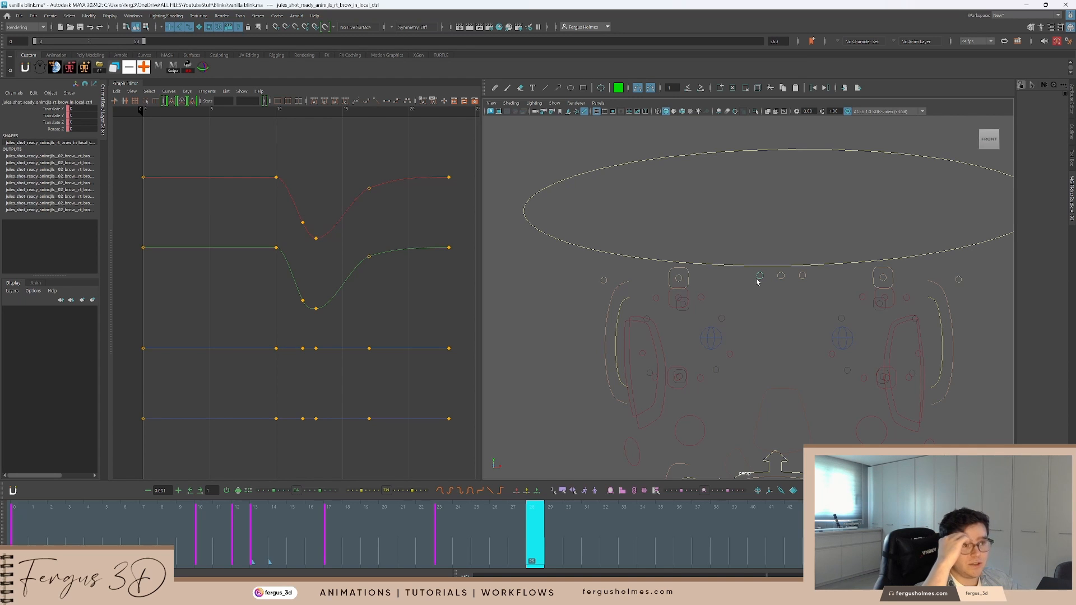
key(ctrl+1)
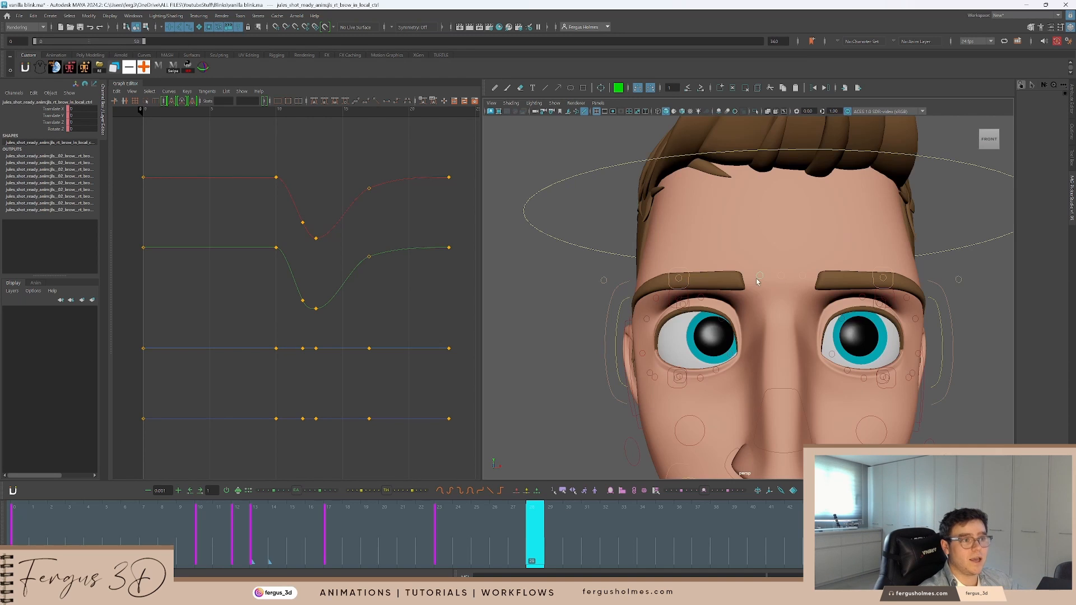
scroll(756, 293, up, 2)
click(382, 251)
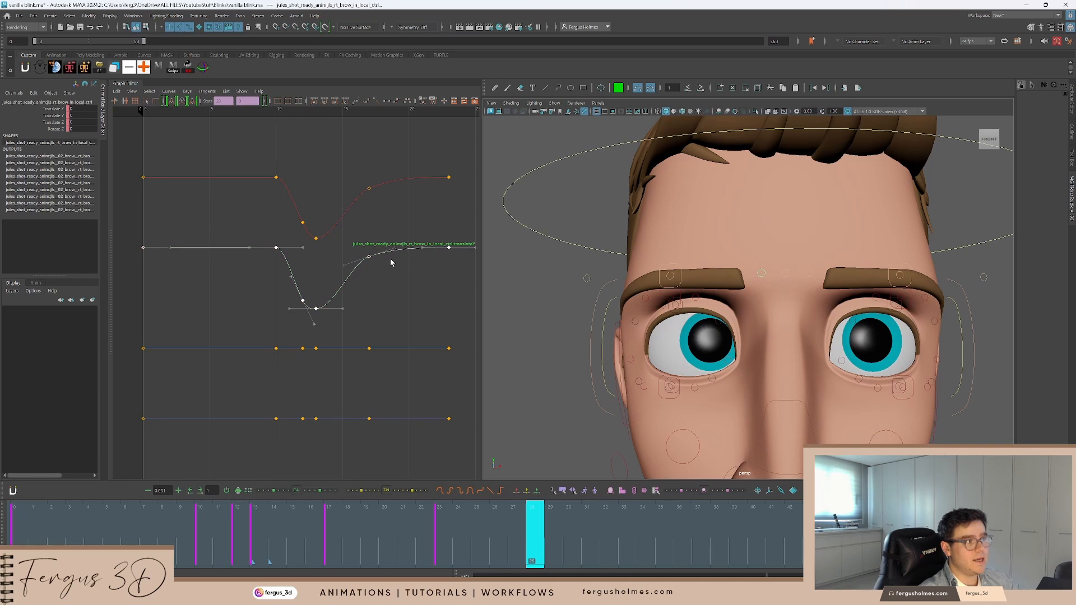
drag(474, 166, 401, 284)
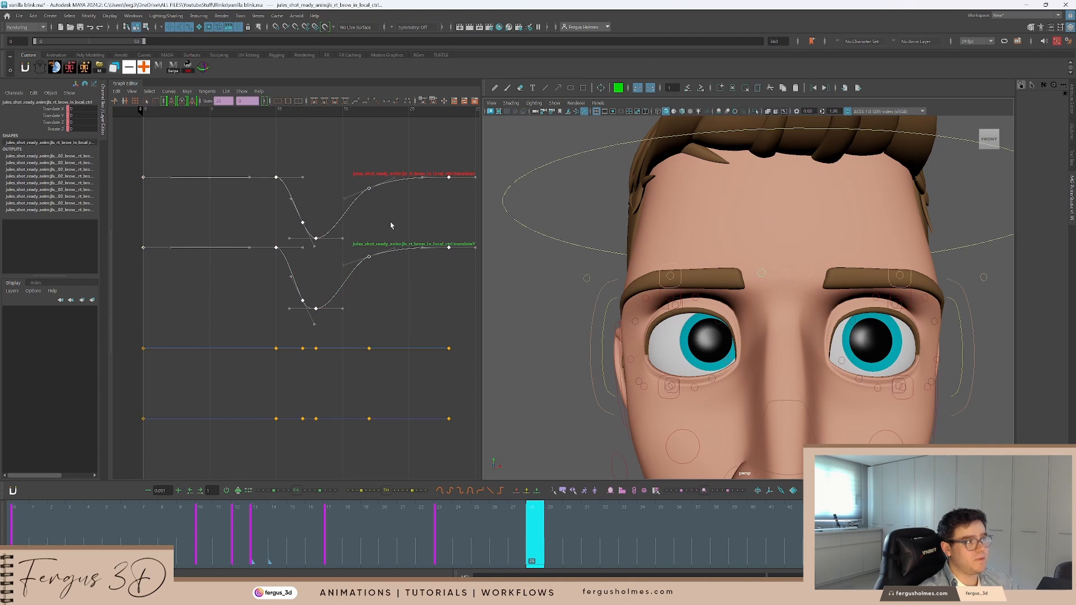
shift+middle_drag(390, 225, 403, 233)
click(427, 289)
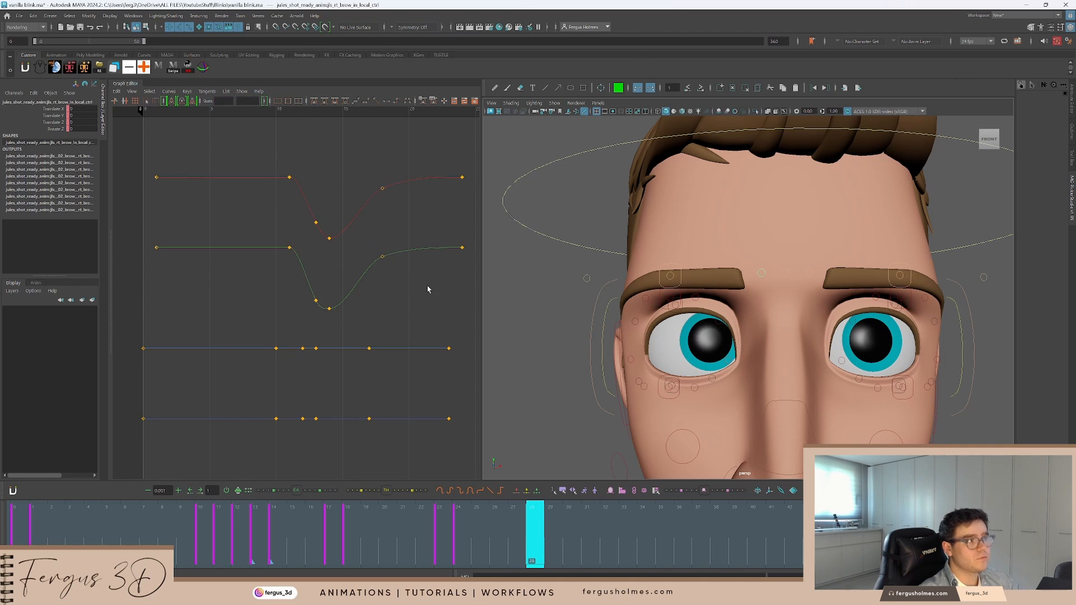
Select the right middle brow local control and shift all its Translate Y keys one frame earlier
click(673, 279)
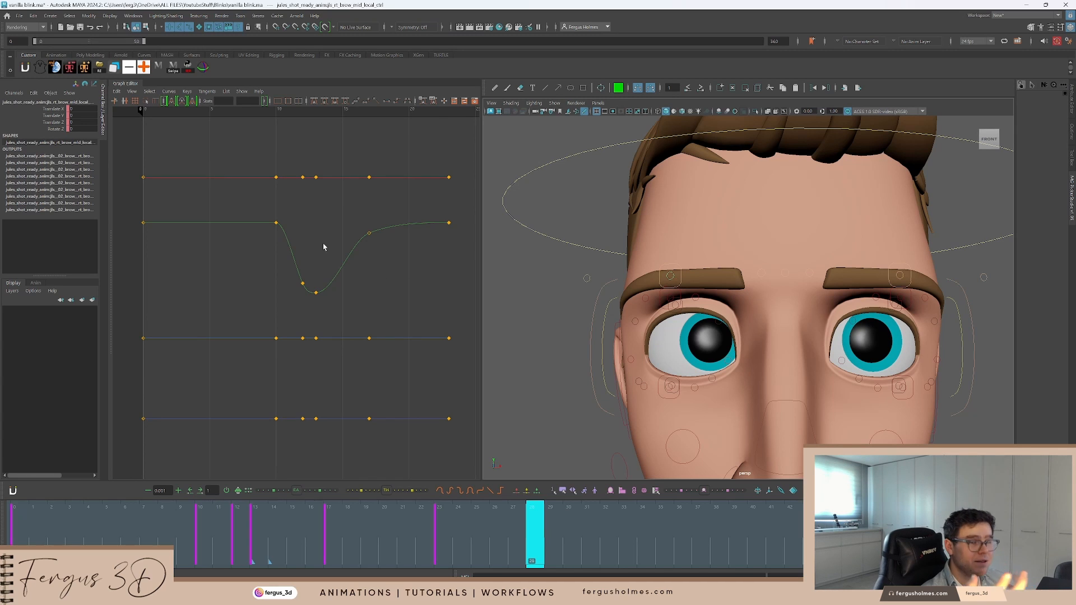
drag(365, 260, 379, 270)
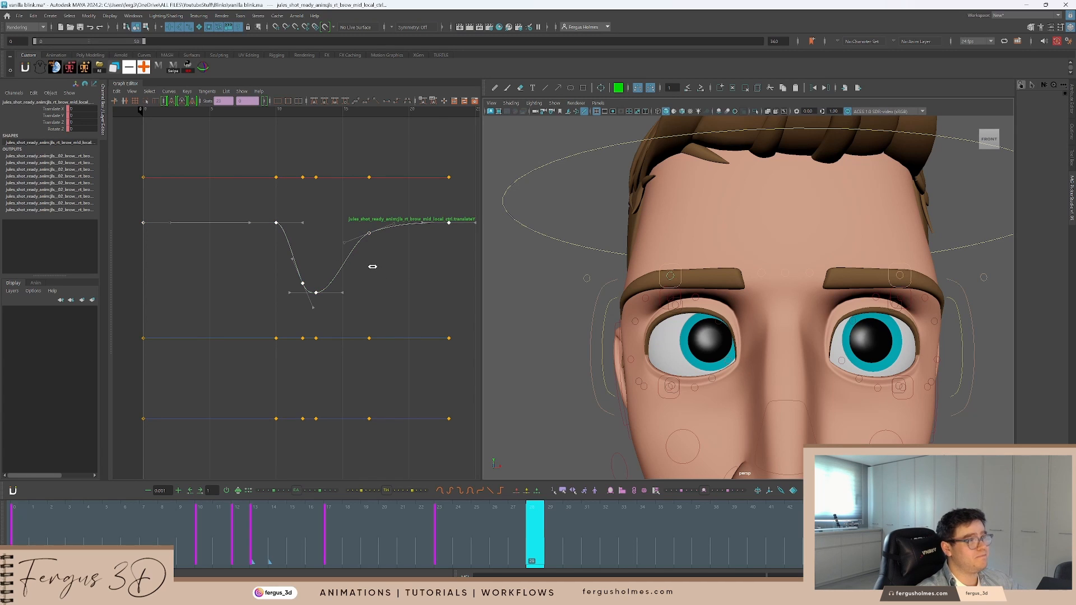
shift+middle_drag(373, 267, 368, 269)
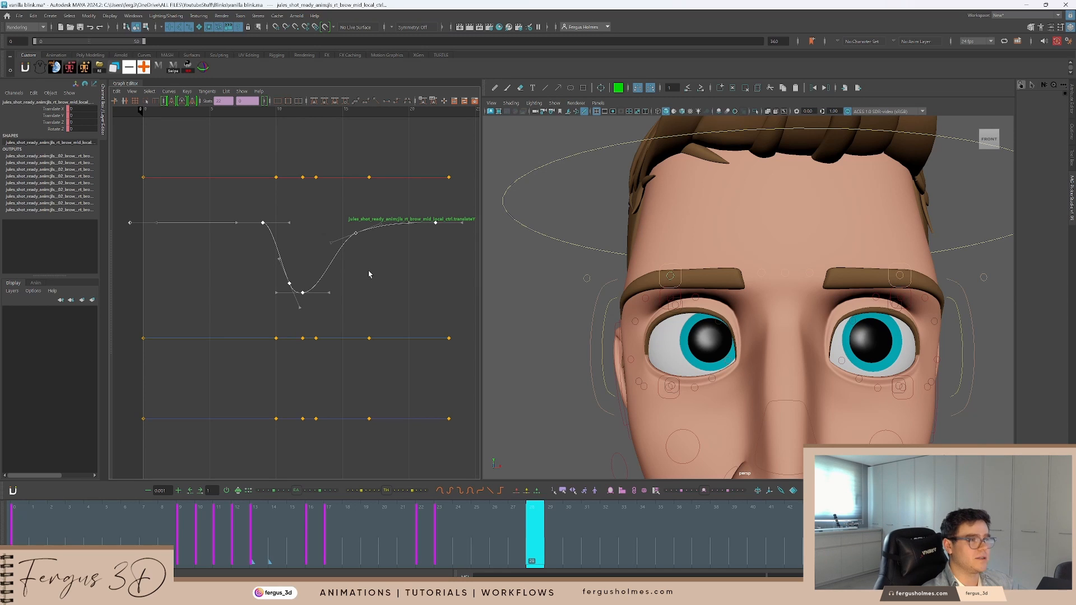
Compare the curves of the right outer, middle and inner brow controls and play back the blink in a wider view
click(585, 277)
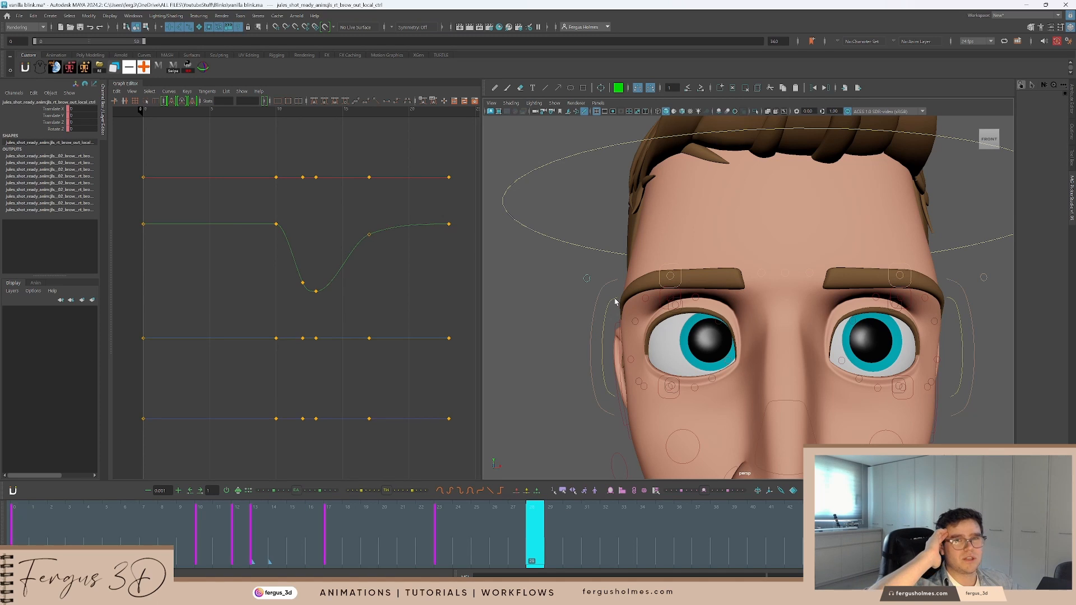
click(674, 277)
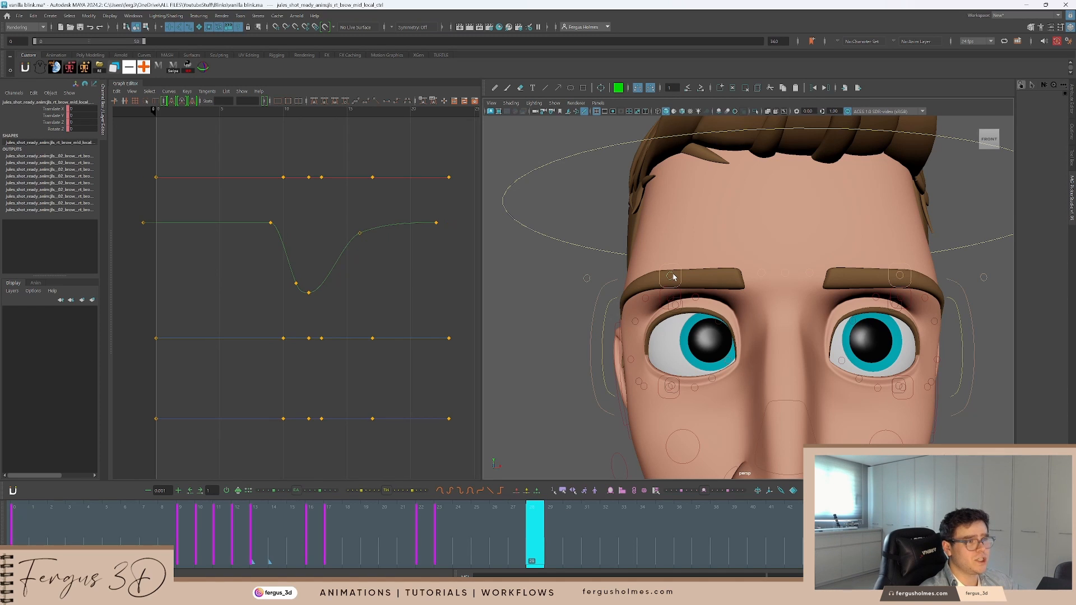
click(761, 274)
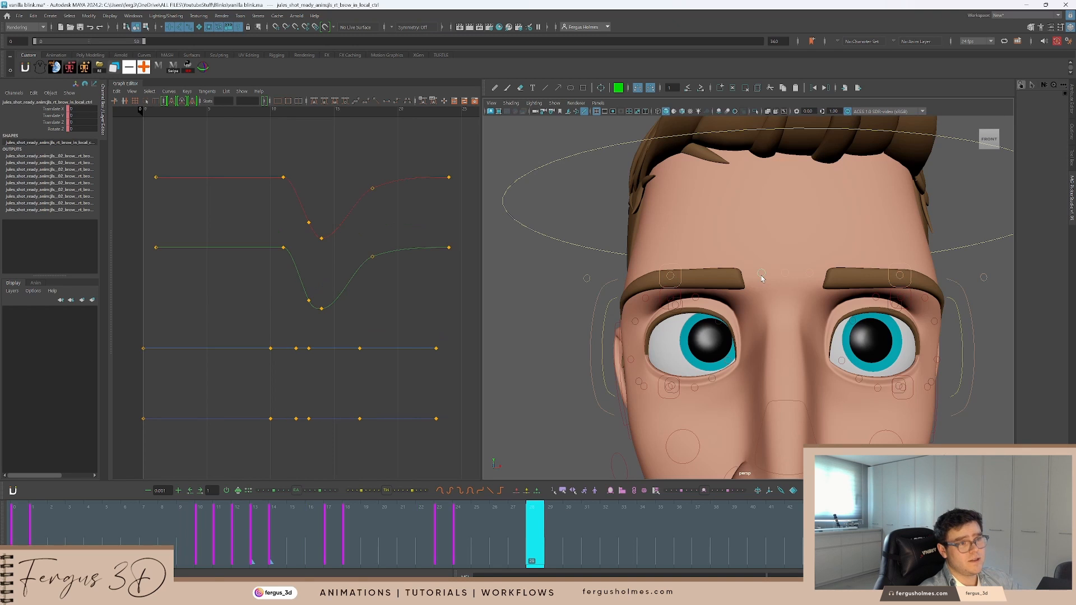
scroll(751, 287, down, 3)
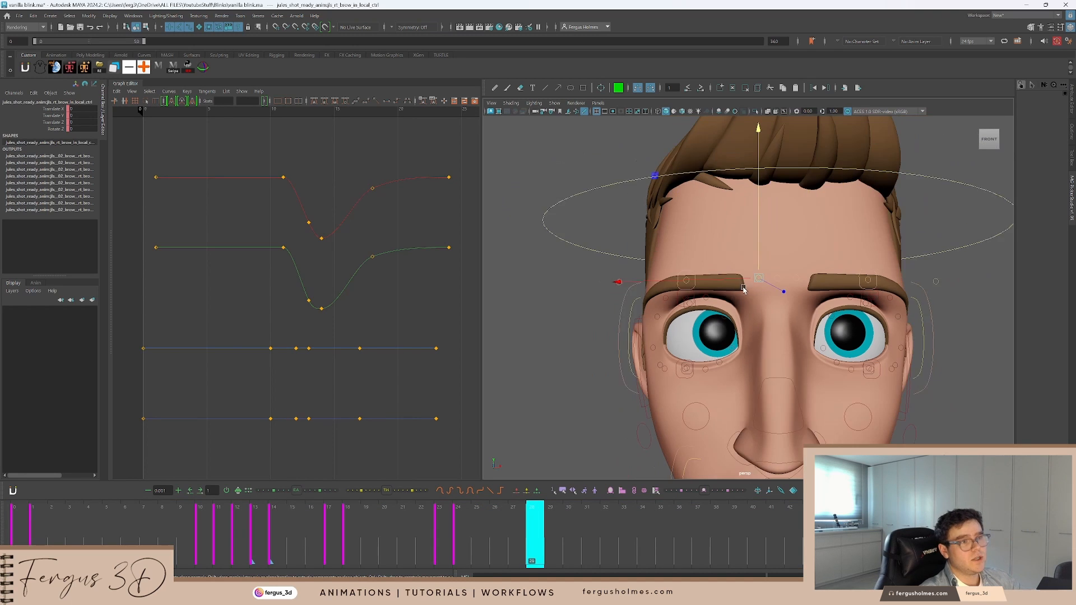
scroll(744, 288, down, 2)
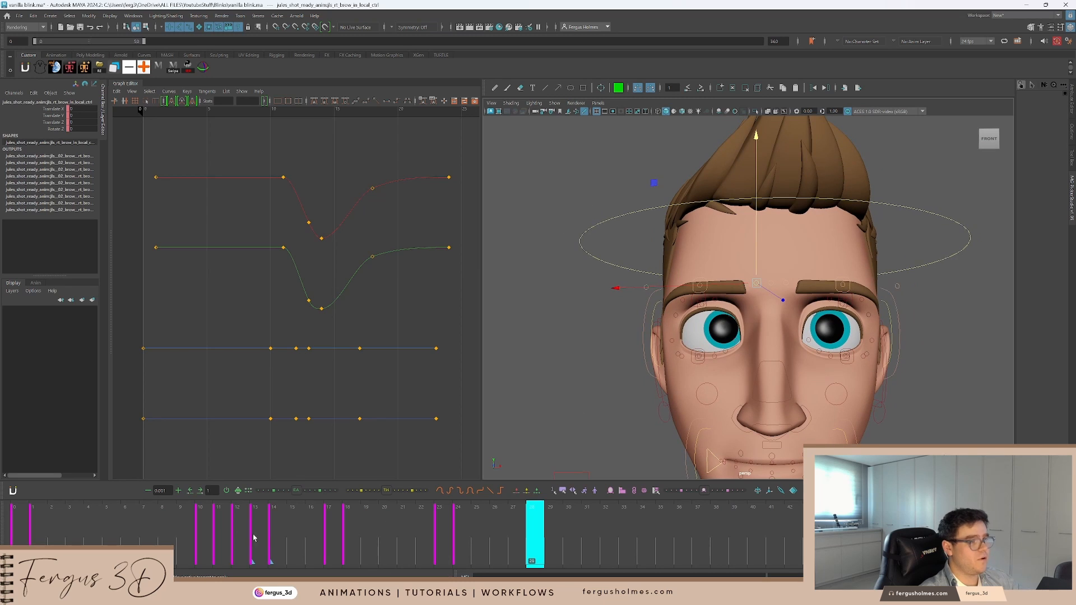
drag(252, 535, 6, 502)
key(alt+v)
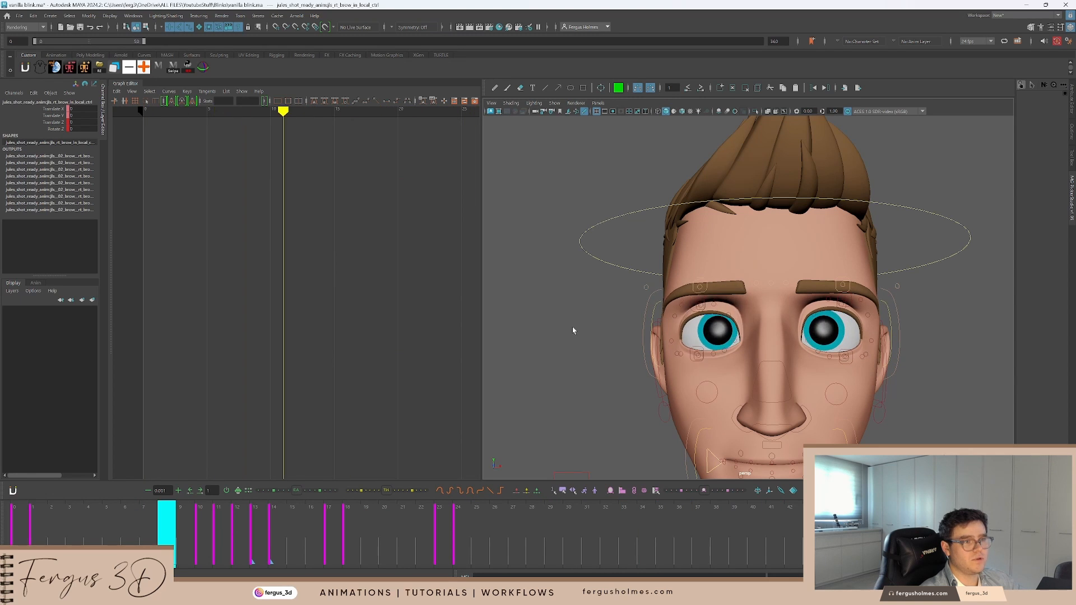
Play back the blink with the rig controls hidden, and restore the controls over the visible head
key(alt+1)
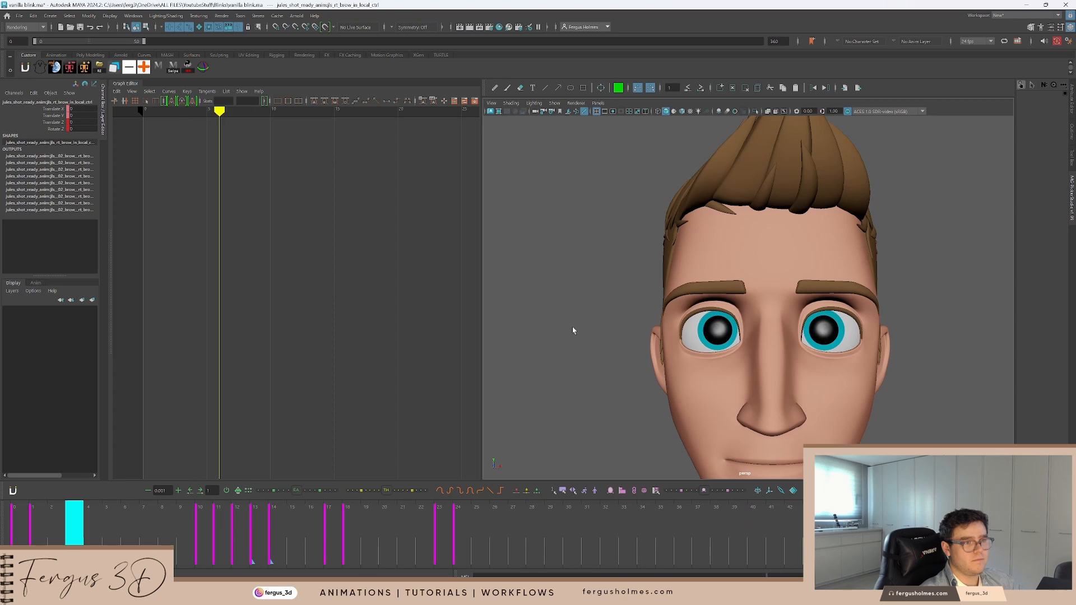
key(alt+v)
click(573, 326)
scroll(695, 284, up, 4)
key(alt+2)
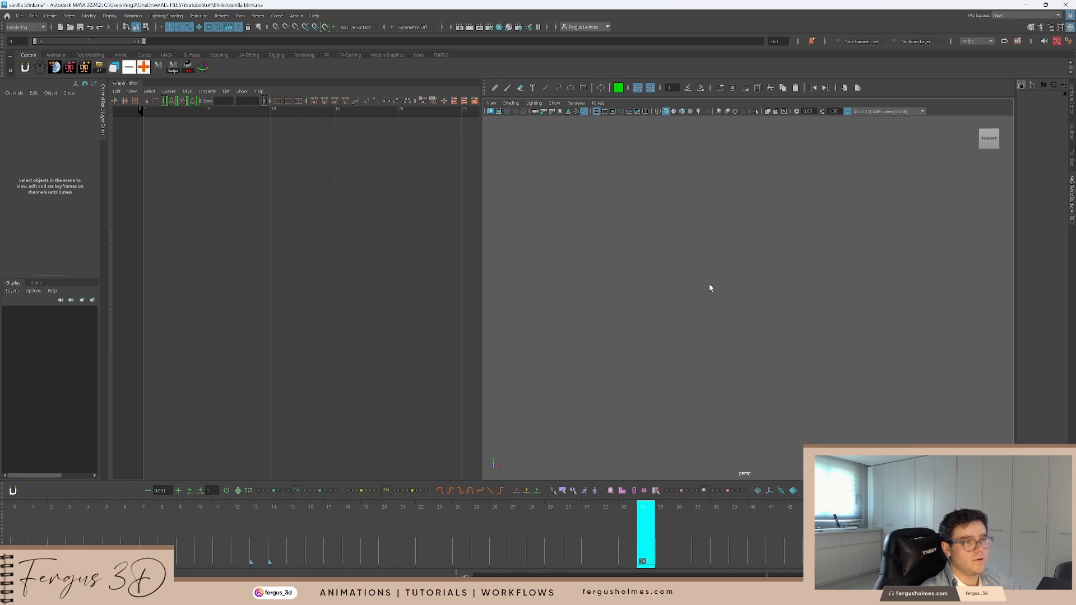
key(alt+2)
key(alt+1)
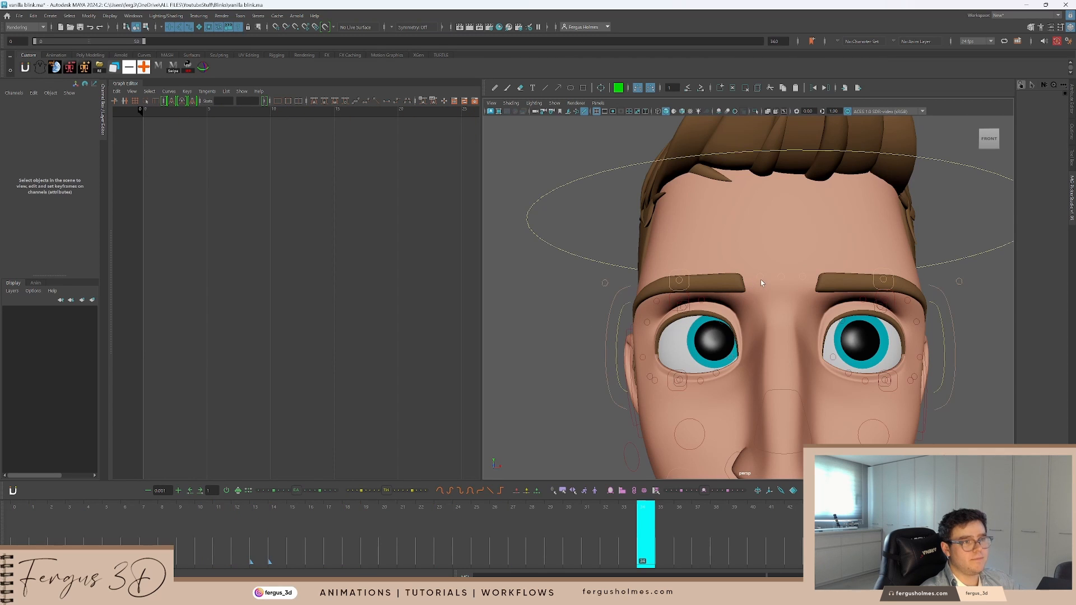
Copy the right inner brow local control's Translate Y keys and take a buffer snapshot of its Rotate Z curve
click(734, 287)
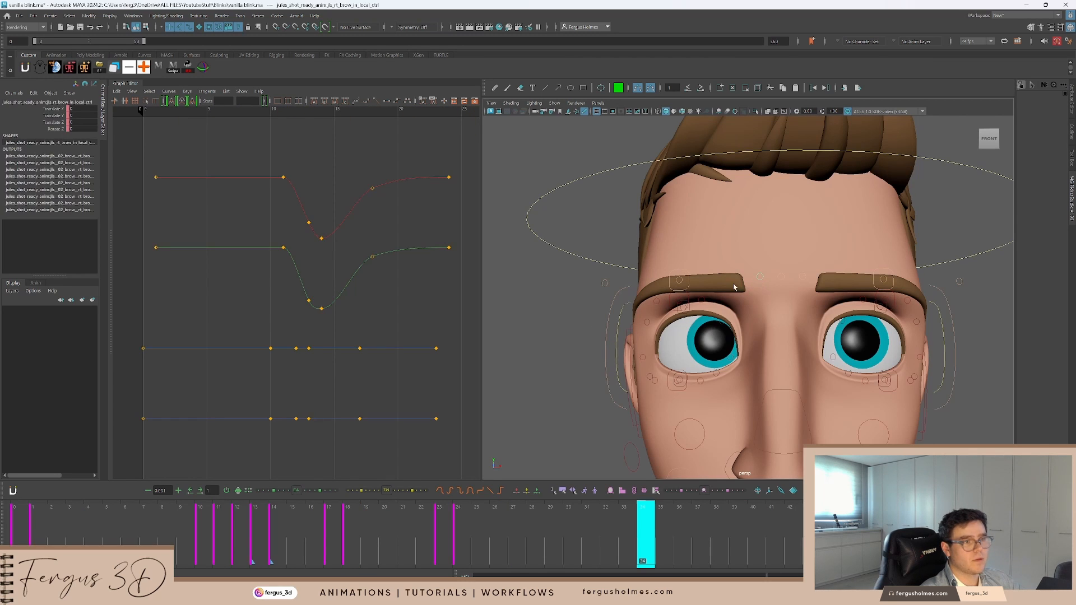
click(55, 129)
click(56, 109)
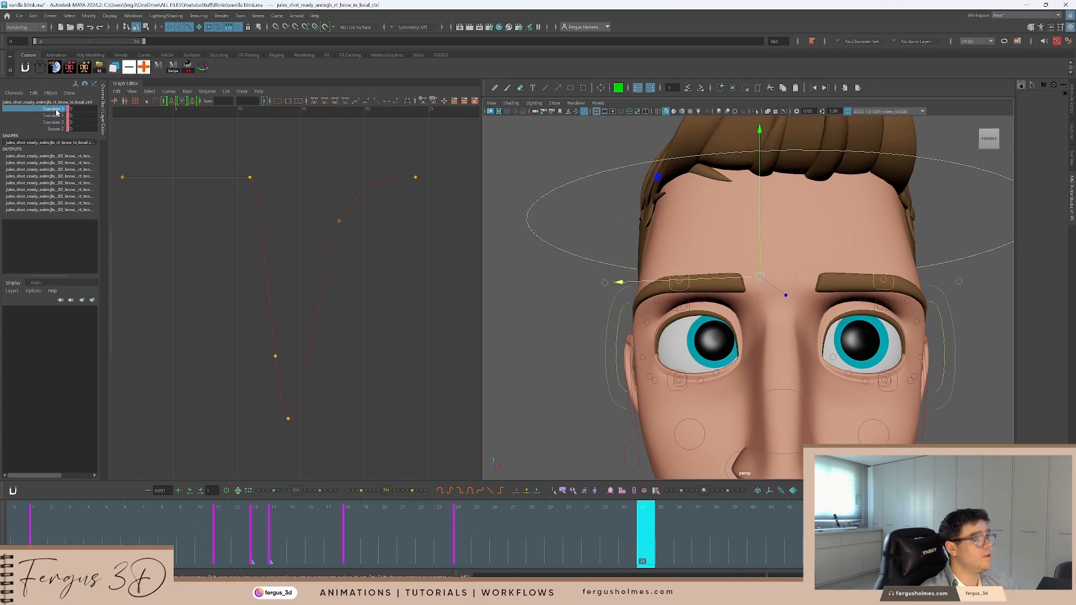
click(56, 116)
click(334, 251)
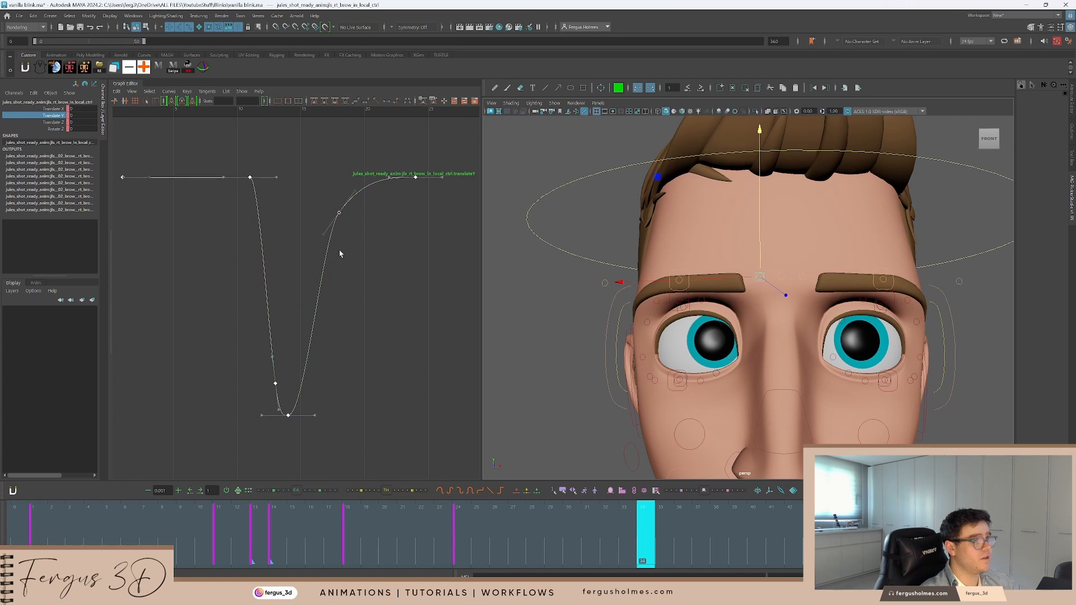
click(56, 129)
right_click(310, 306)
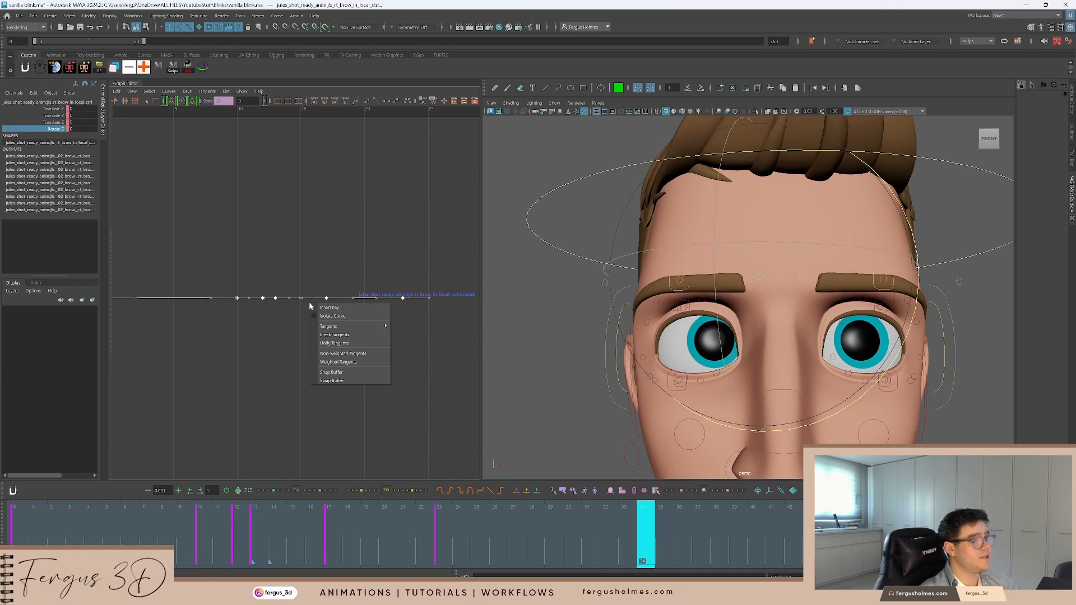
click(334, 372)
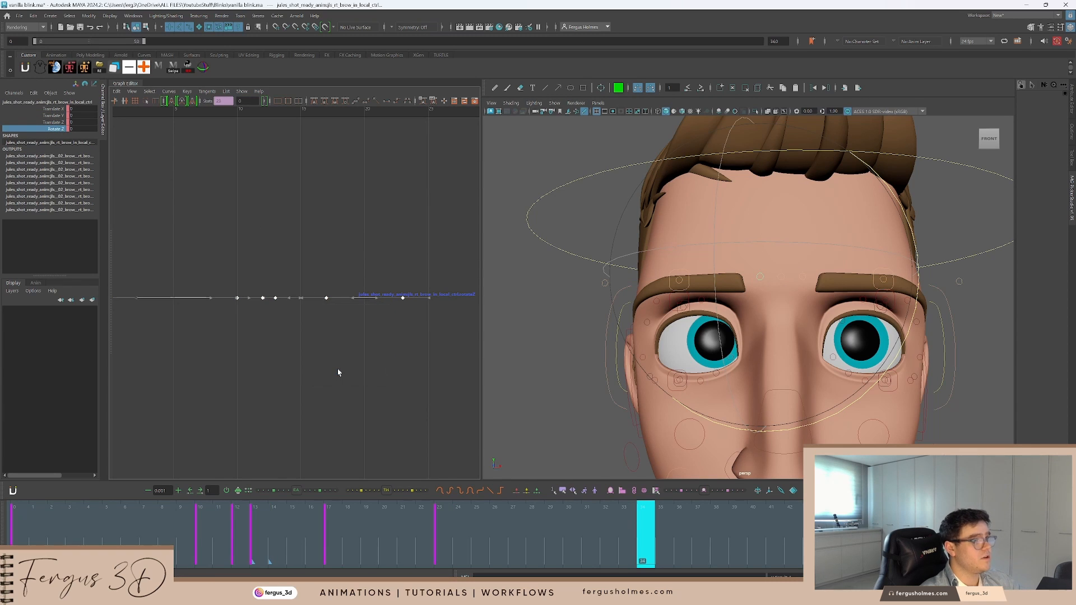
Paste the copied Translate Y keys onto the right inner brow's Rotate Z curve, starting at frame 0
click(317, 329)
scroll(233, 378, down, 5)
drag(56, 520, 18, 521)
drag(219, 273, 236, 314)
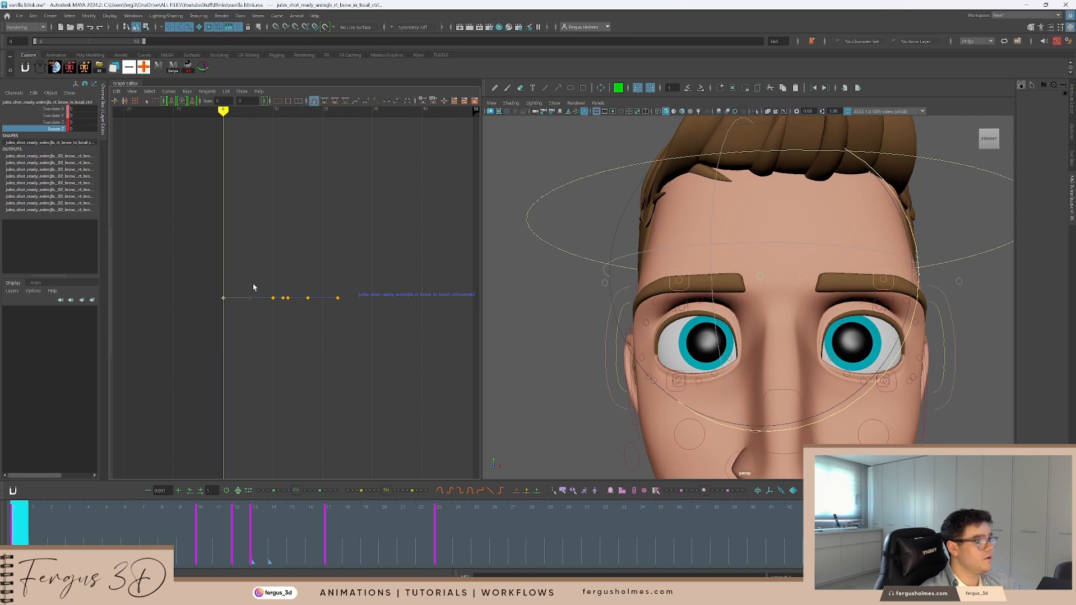
key(ctrl+z)
key(ctrl+z)
key(ctrl+z)
scroll(297, 209, up, 5)
alt+shift+right_drag(296, 209, 295, 154)
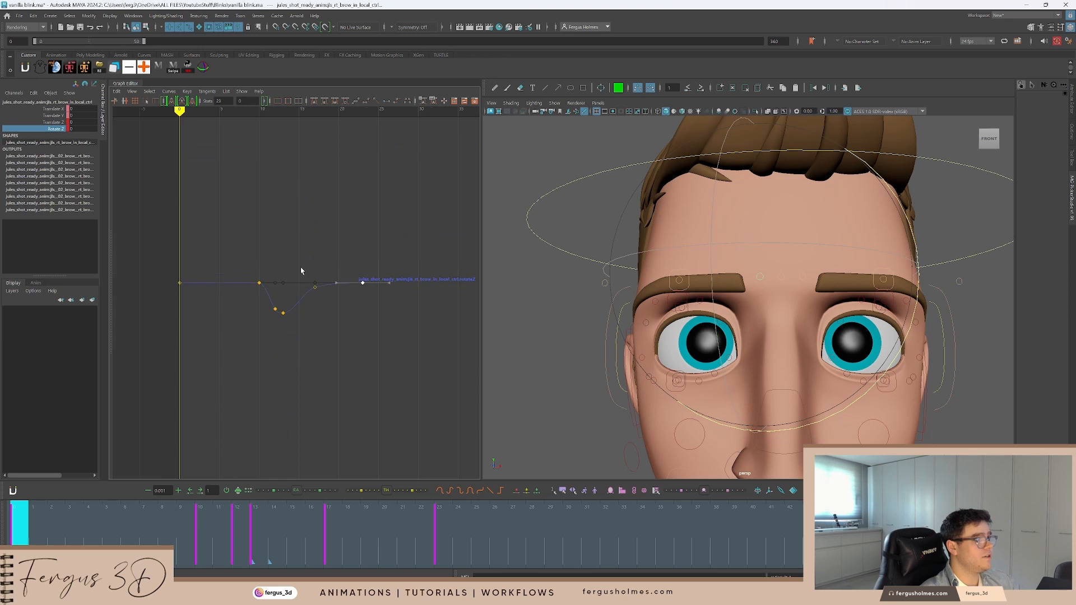
Lower the right inner brow's Rotate Z keys at frames 12 and 13 to about -2
scroll(295, 274, up, 5)
click(261, 152)
click(255, 111)
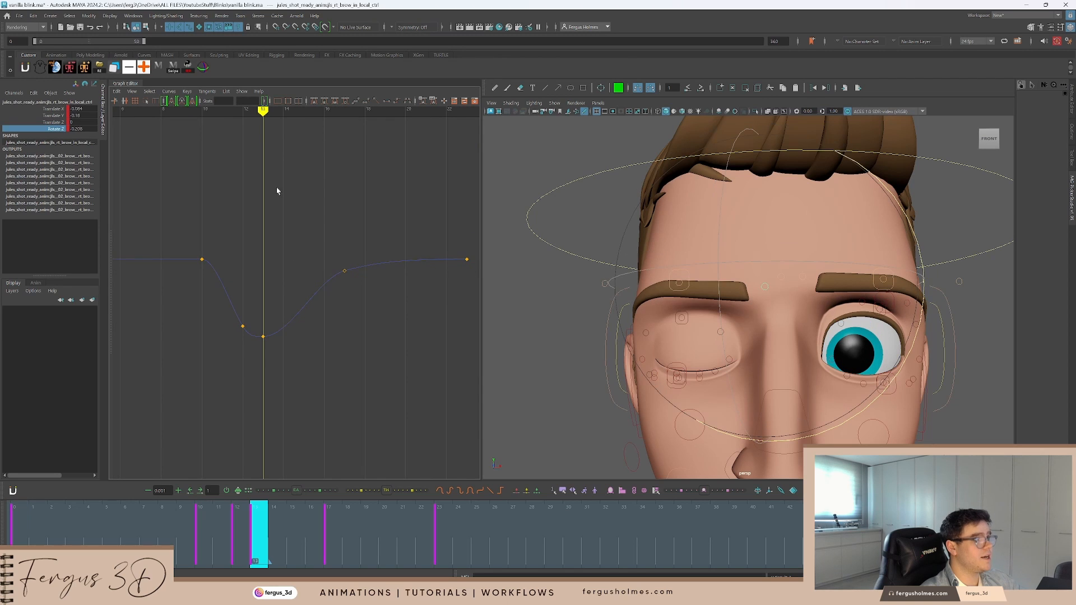
click(300, 310)
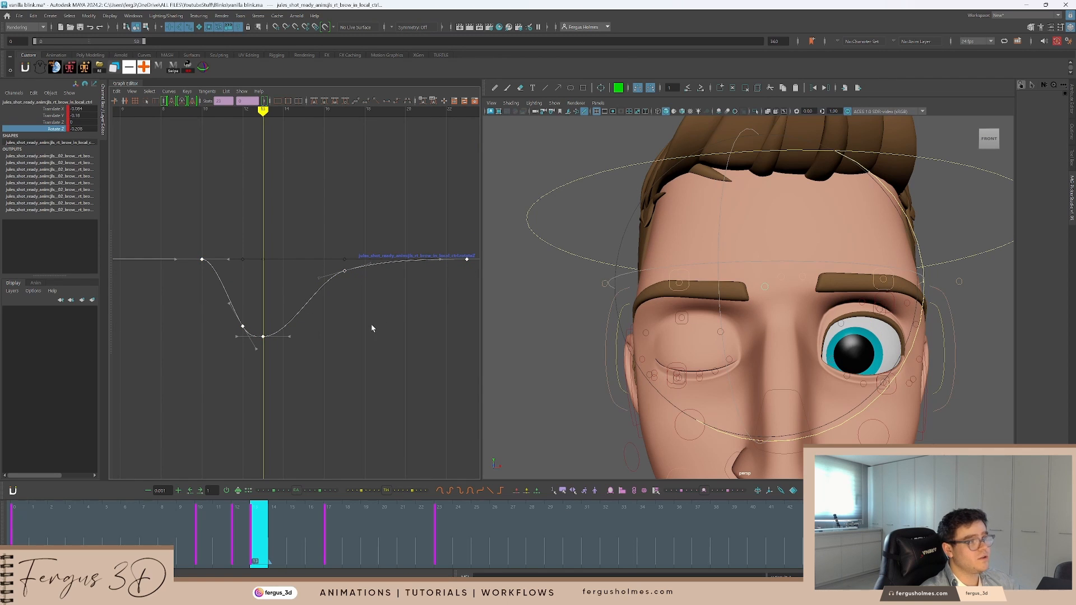
mouse_move(341, 318)
shift+middle_down()
mouse_move(339, 376)
mouse_move(338, 240)
mouse_move(341, 319)
shift+middle_up()
click(353, 331)
drag(217, 306, 283, 359)
alt+middle_drag(317, 368, 330, 315)
shift+middle_drag(366, 259, 356, 380)
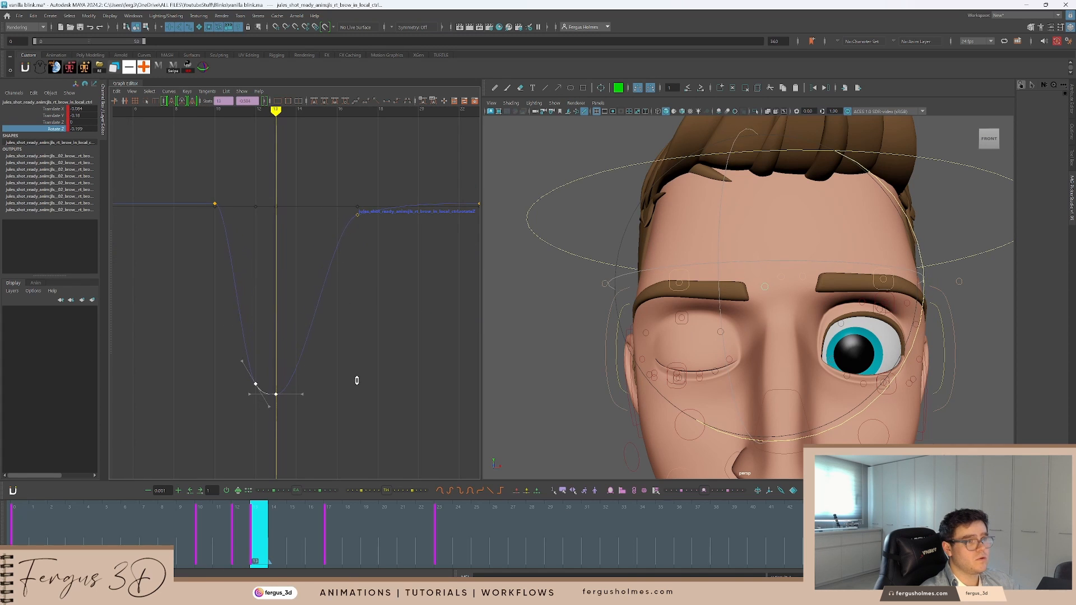
alt+right_drag(357, 380, 355, 320)
alt+middle_drag(355, 320, 355, 309)
shift+middle_drag(337, 242, 632, 268)
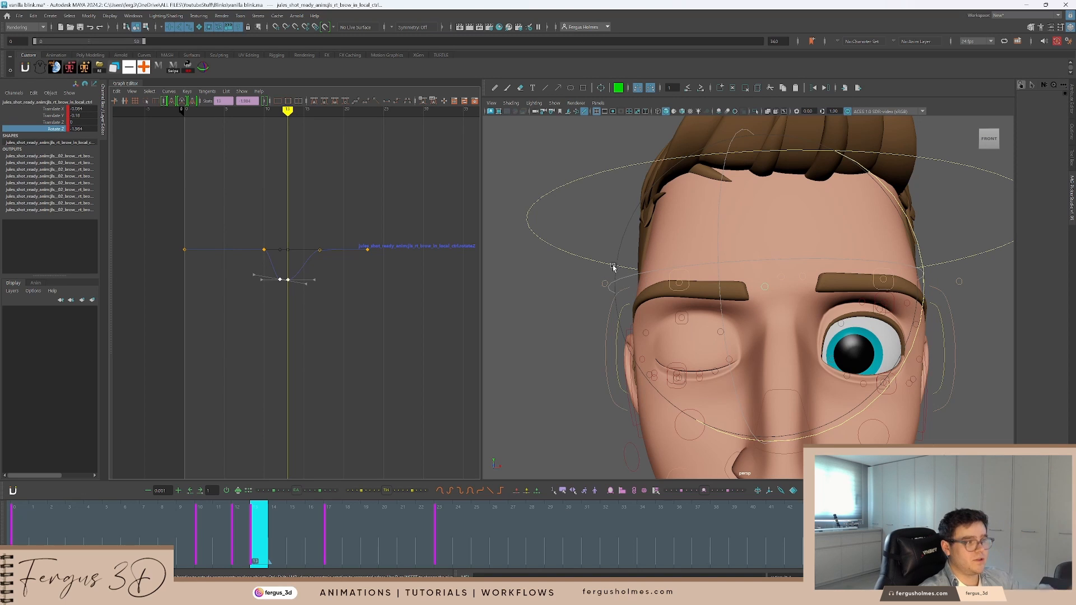
Return to frame 0 and display the right inner brow's Rotate Z curve alongside its Translate Y and Z curves
drag(73, 524, 15, 524)
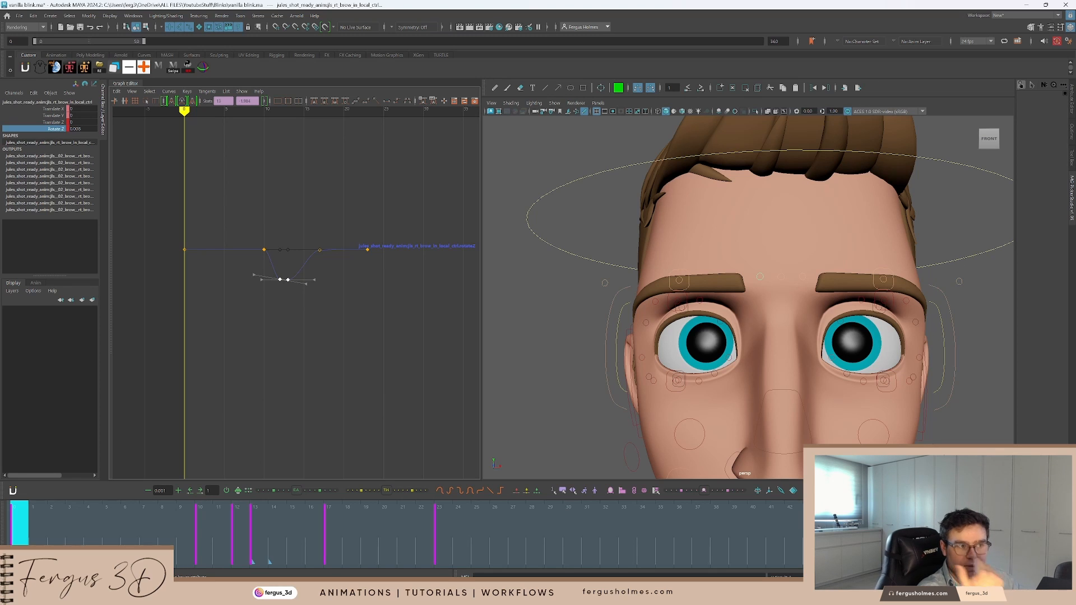
click(329, 342)
scroll(295, 259, up, 5)
alt+middle_drag(305, 283, 324, 343)
click(325, 292)
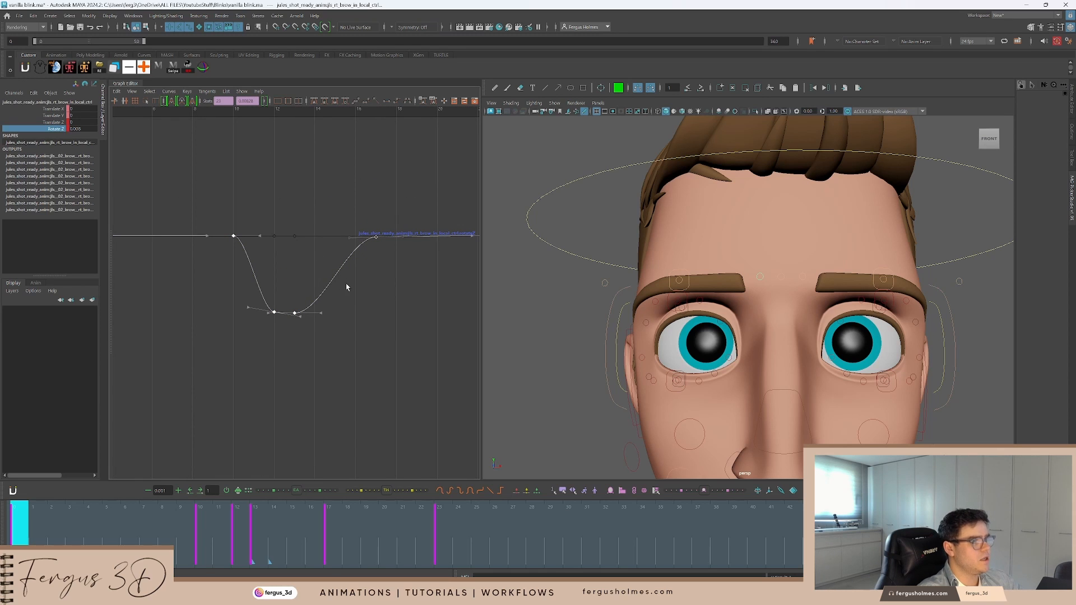
shift+click(60, 117)
alt+middle_drag(267, 223, 351, 219)
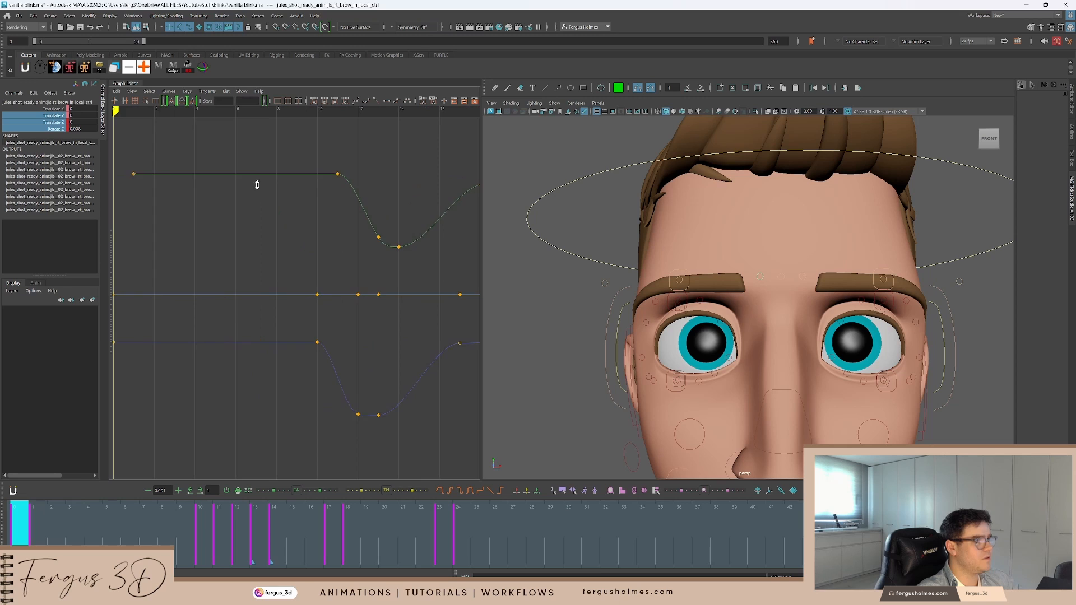
alt+shift+right_drag(257, 185, 252, 205)
alt+middle_drag(250, 205, 404, 226)
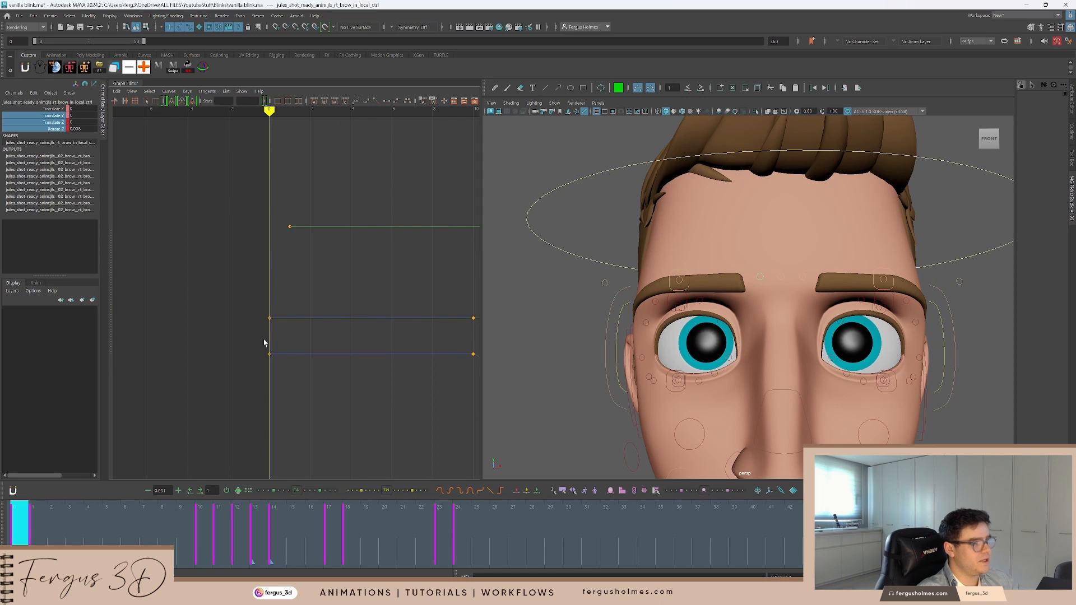
Compare the first keys of the right inner brow's Rotate Z and Translate Y curves at frames 0 and 1
drag(264, 340, 288, 365)
click(290, 361)
alt+shift+middle_drag(327, 286, 283, 275)
key(period)
drag(238, 217, 256, 237)
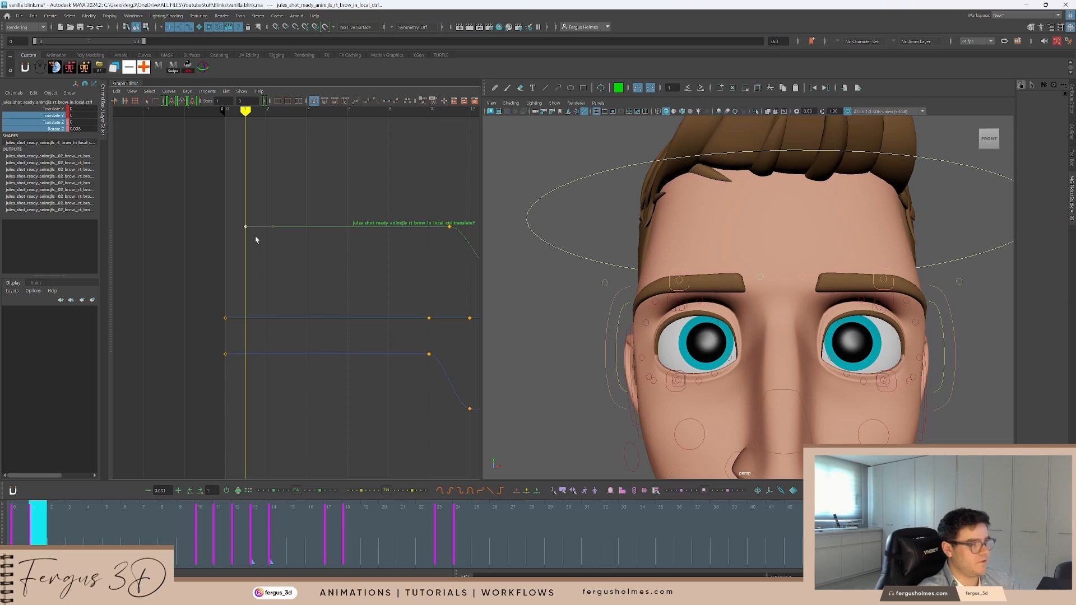
click(324, 277)
drag(320, 336, 324, 376)
alt+middle_drag(362, 372, 309, 363)
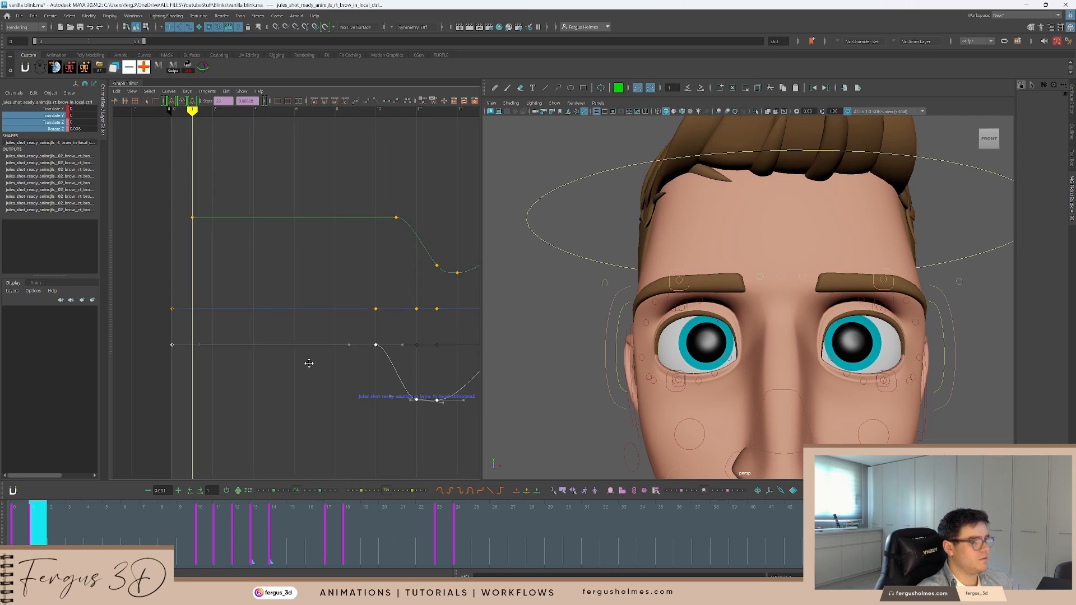
key(comma)
Deselect the brow control and play back the blink to review the inner brow rotation
click(582, 288)
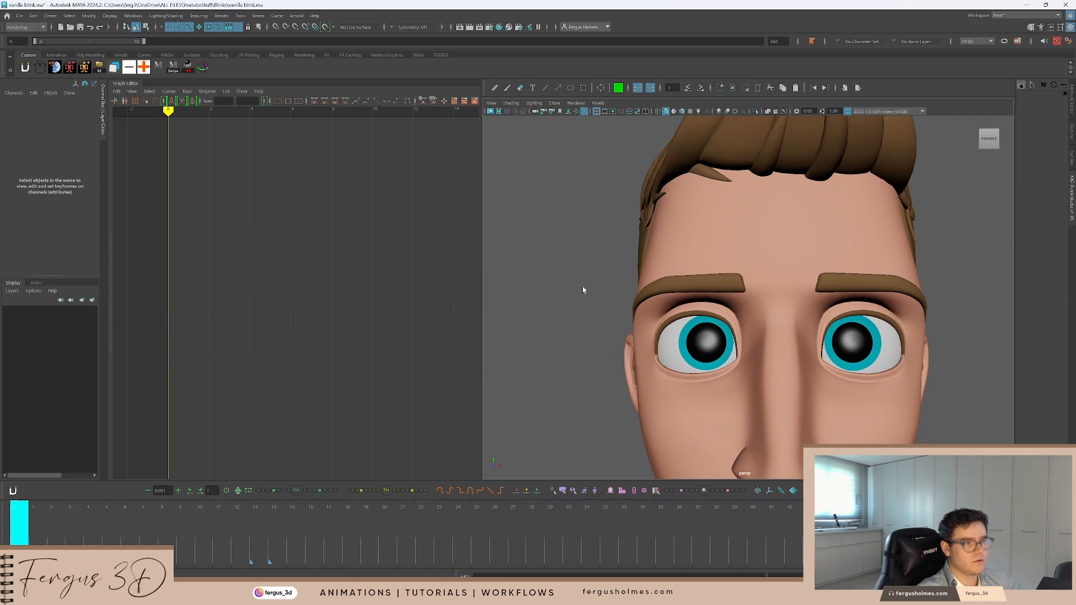
key(alt+v)
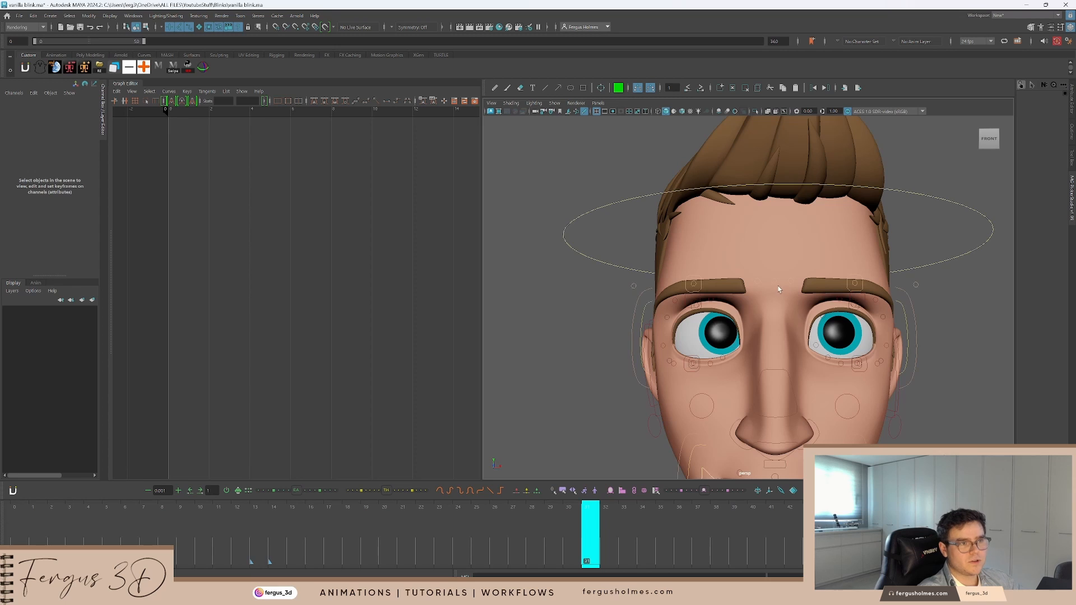
Try raising the center brow control, and undo the move
click(775, 284)
drag(776, 284, 776, 246)
key(ctrl+z)
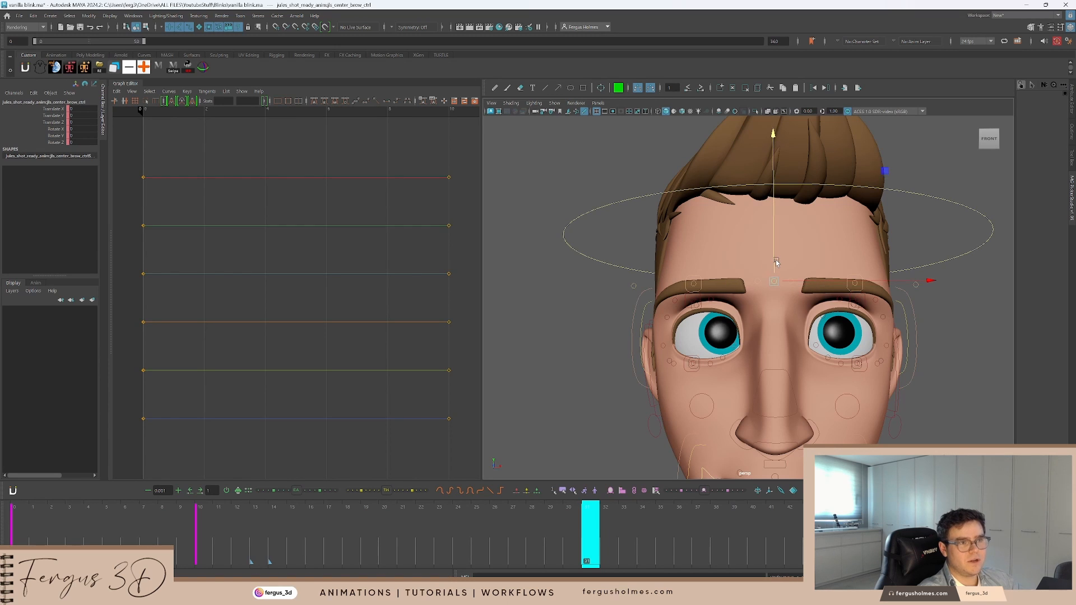
Draw a small green circle just below the right eye's inner corner to mark the area, and undo the stroke
alt+middle_drag(772, 304, 777, 258)
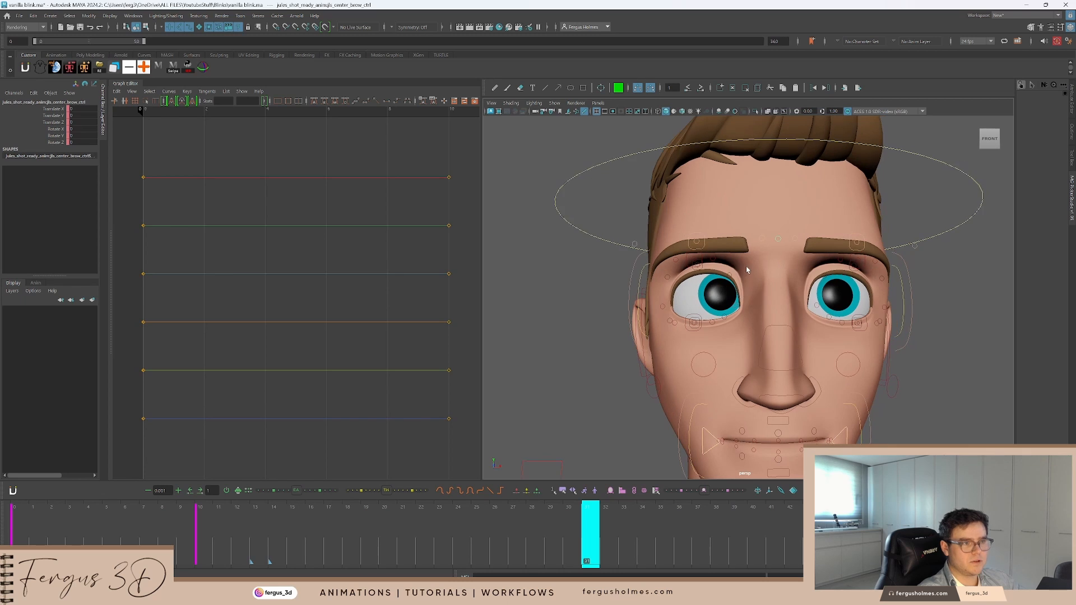
scroll(749, 269, up, 3)
alt+drag(743, 307, 766, 297)
scroll(765, 297, up, 3)
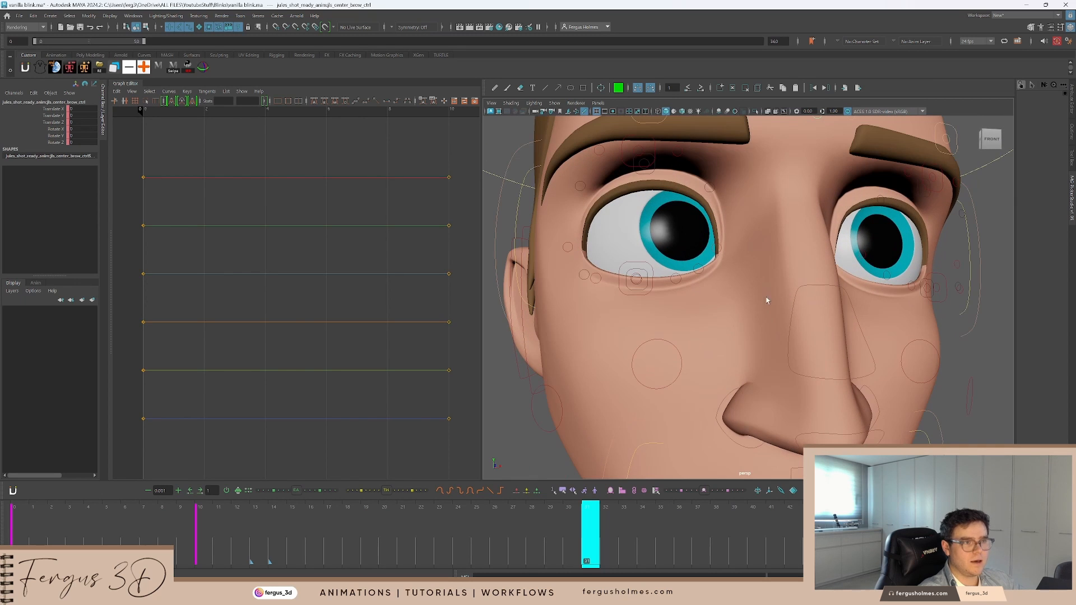
click(495, 88)
mouse_move(753, 290)
mouse_down()
mouse_move(746, 304)
mouse_move(746, 286)
mouse_move(733, 289)
mouse_up()
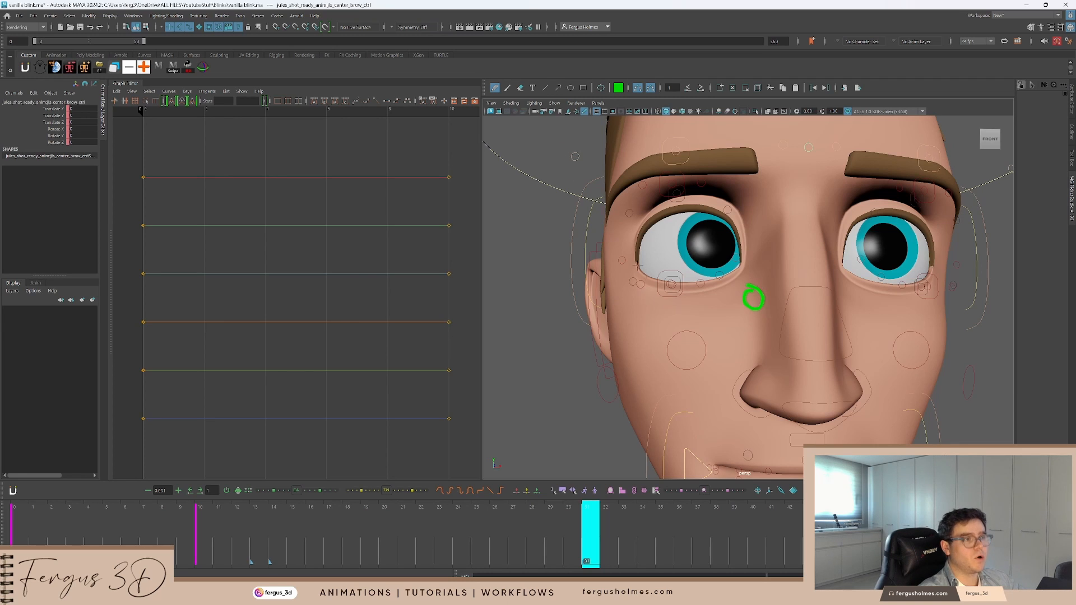
key(ctrl+z)
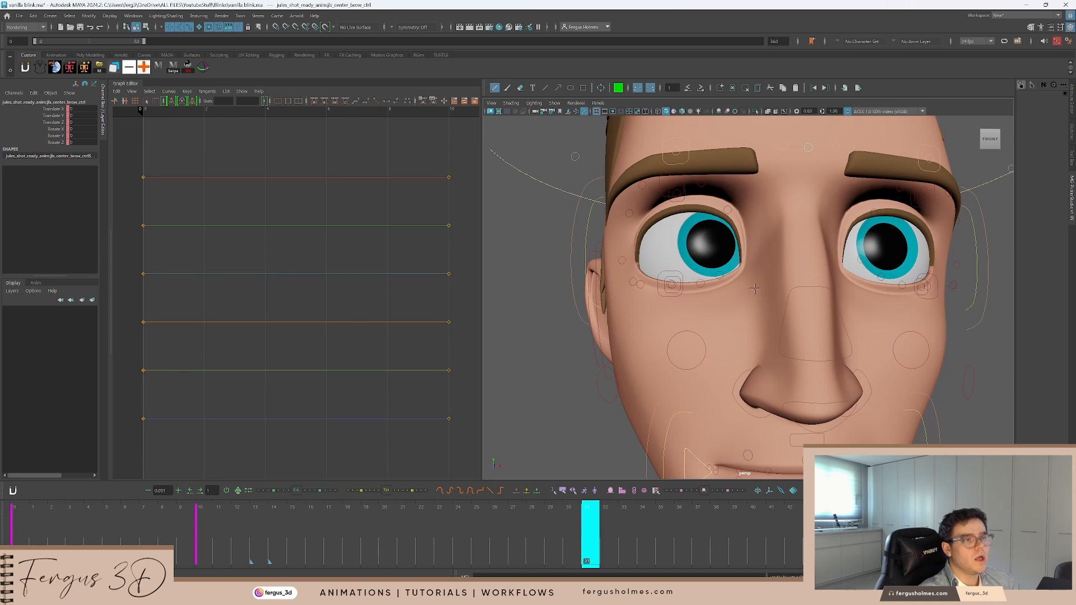
key(q)
Return to frame 0 and play back the blink in a wider, front-facing view of the whole face
scroll(757, 296, down, 4)
alt+drag(774, 314, 764, 320)
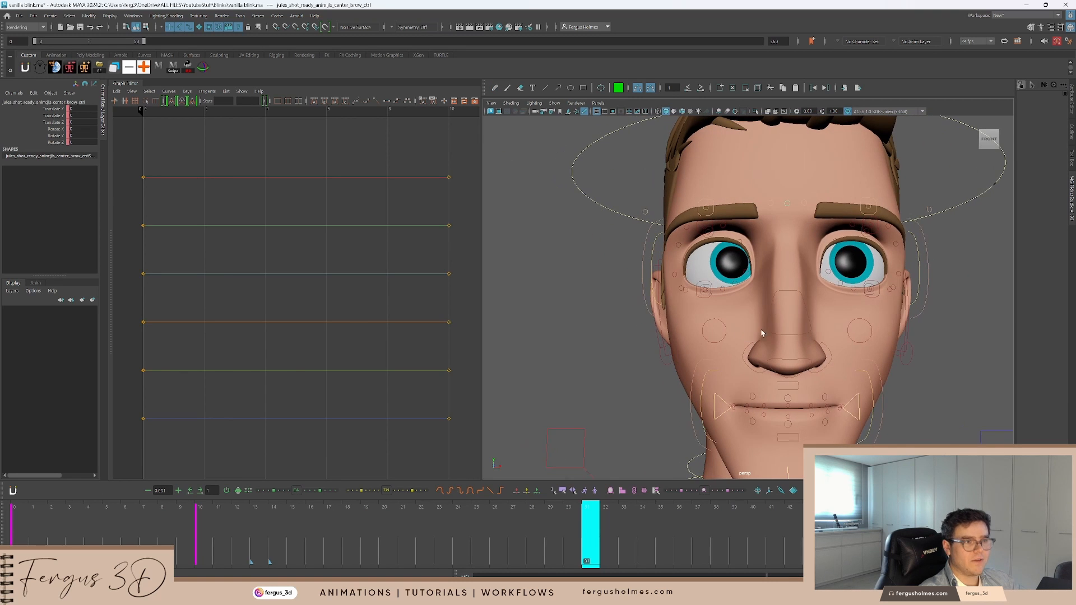
alt+middle_drag(761, 334, 700, 336)
scroll(700, 337, down, 4)
scroll(700, 335, up, 1)
drag(72, 522, 17, 522)
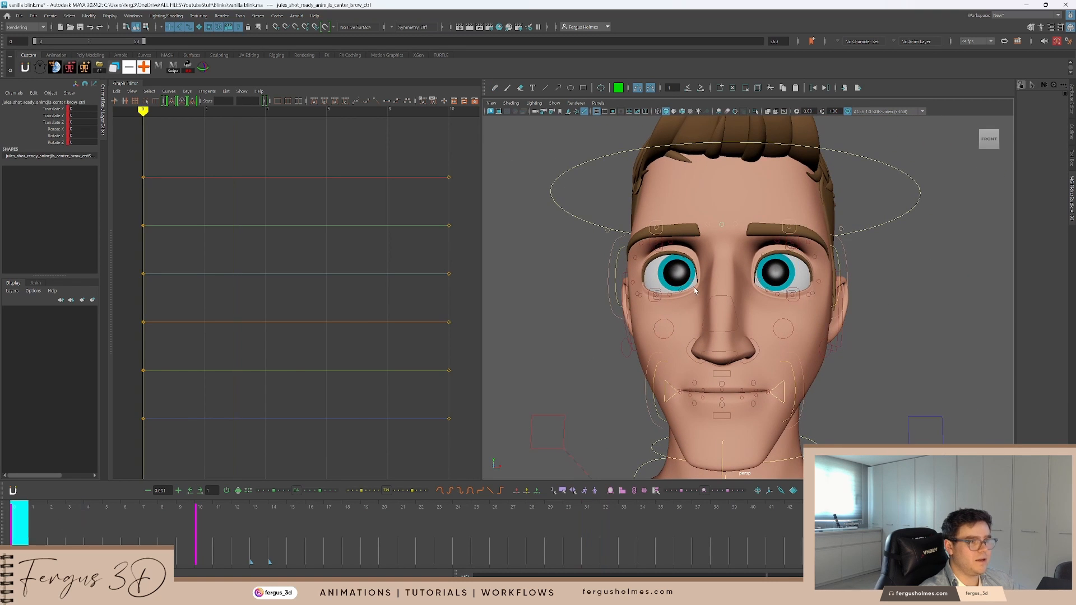
alt+middle_drag(695, 291, 753, 310)
key(alt+v)
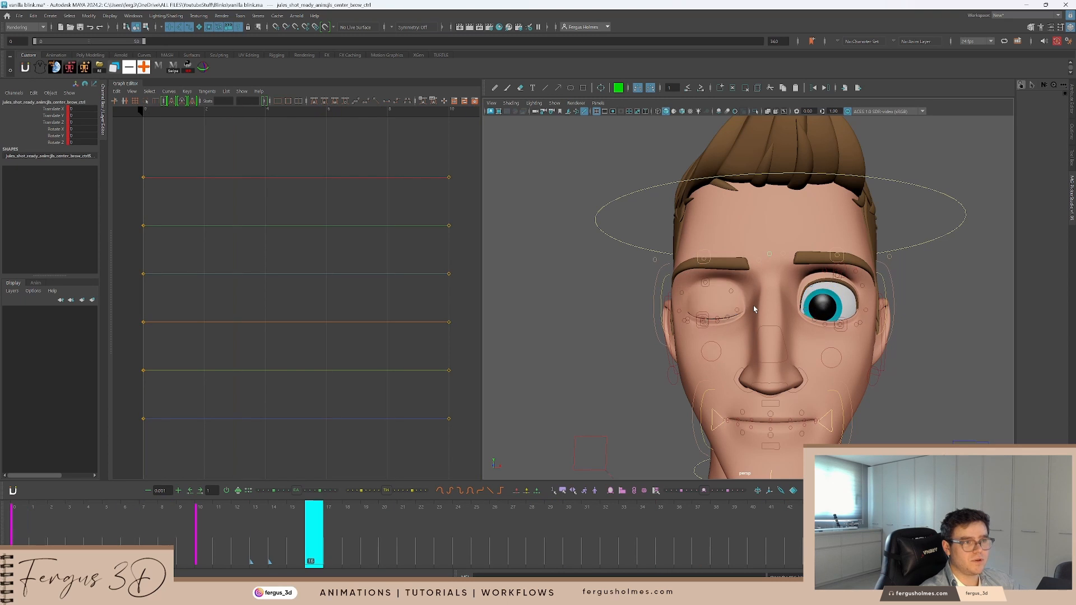
Select the right cheek control and shift all its Translate Y keys one frame later
click(721, 357)
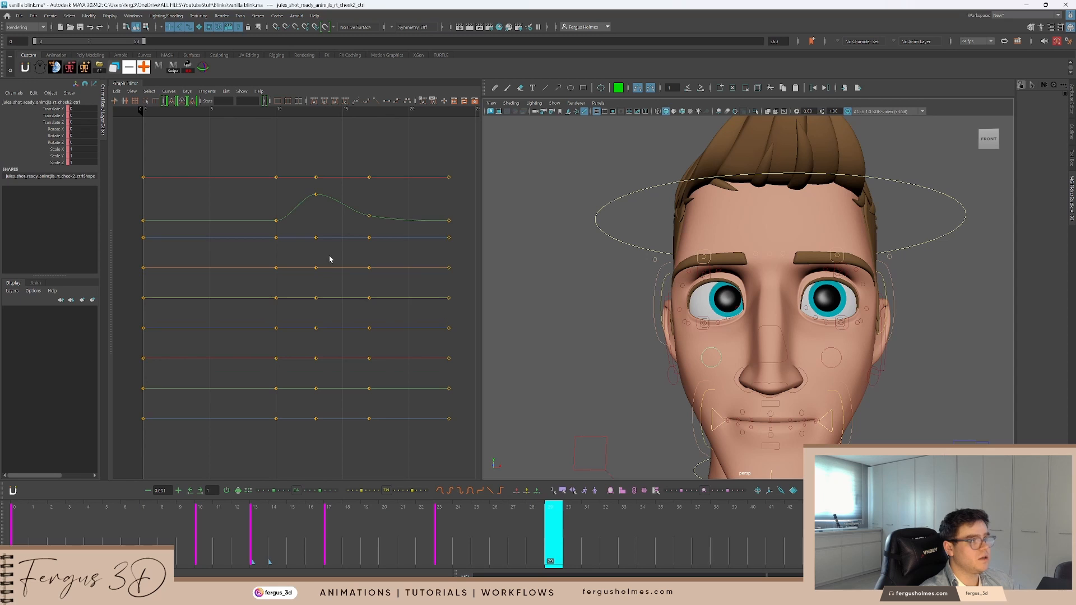
drag(350, 211, 352, 213)
shift+middle_drag(380, 199, 392, 199)
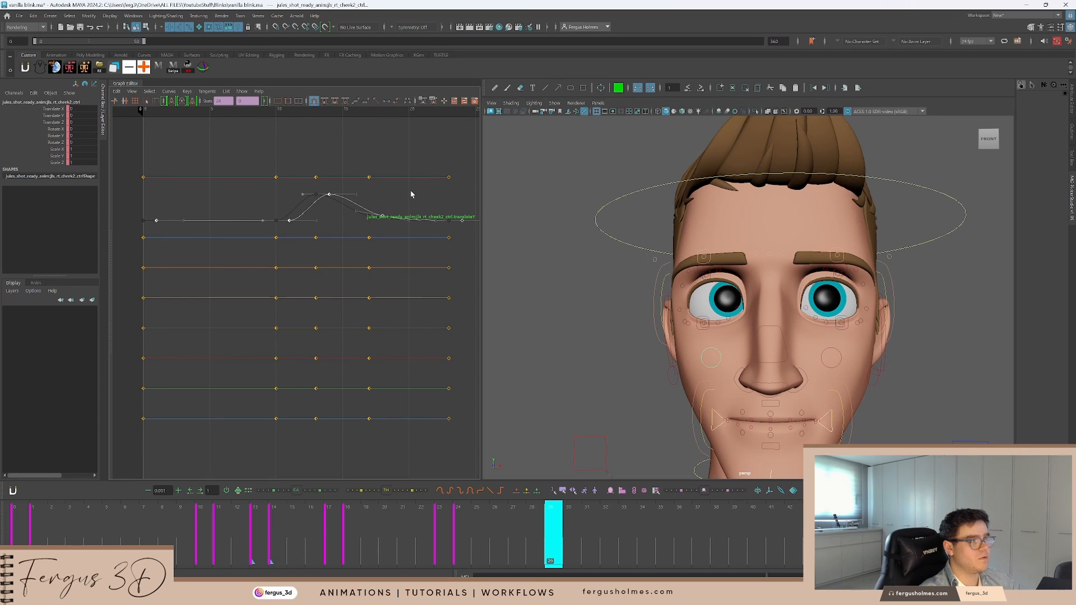
click(411, 194)
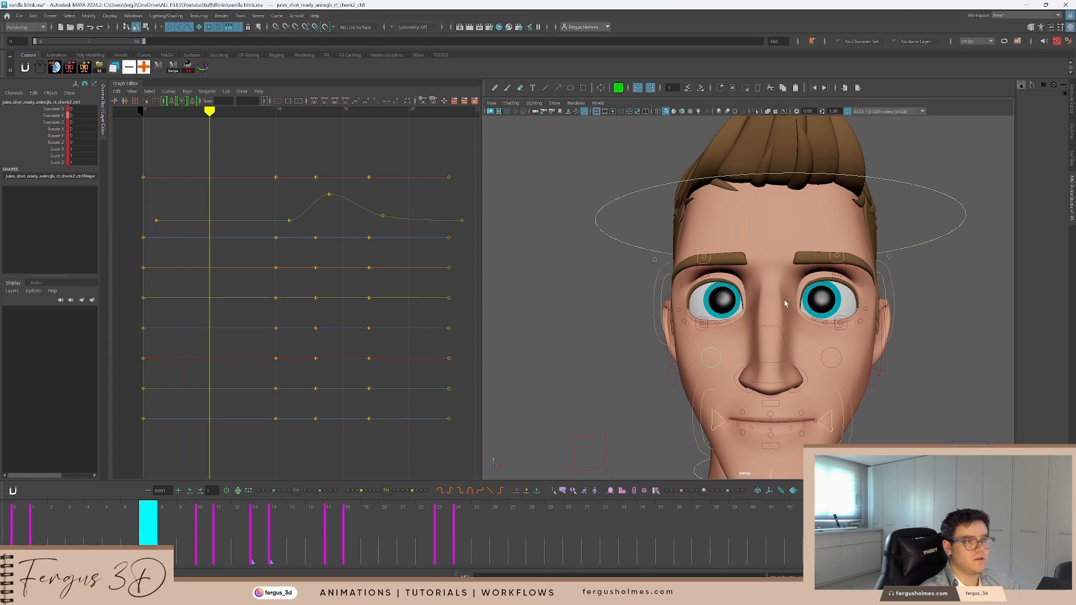